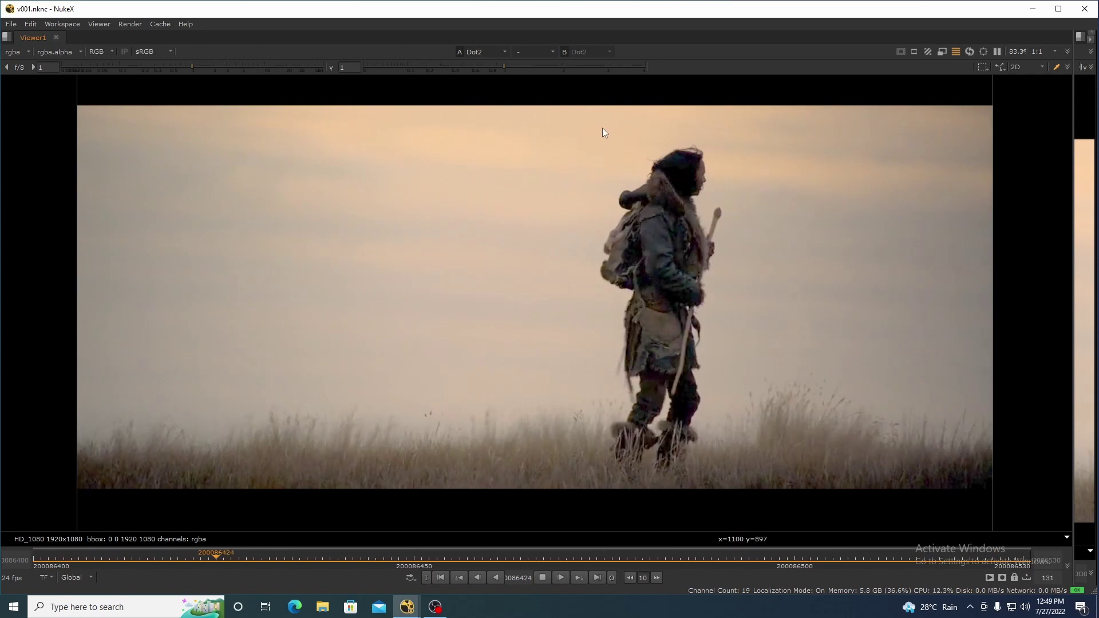
Step: Play and scrub through the original footage in Viewer1 to review the woman and the animal running past her
{"action": "left_click", "coordinate": [543, 578]}
{"action": "left_click_drag", "start_coordinate": [354, 561], "coordinate": [64, 506]}
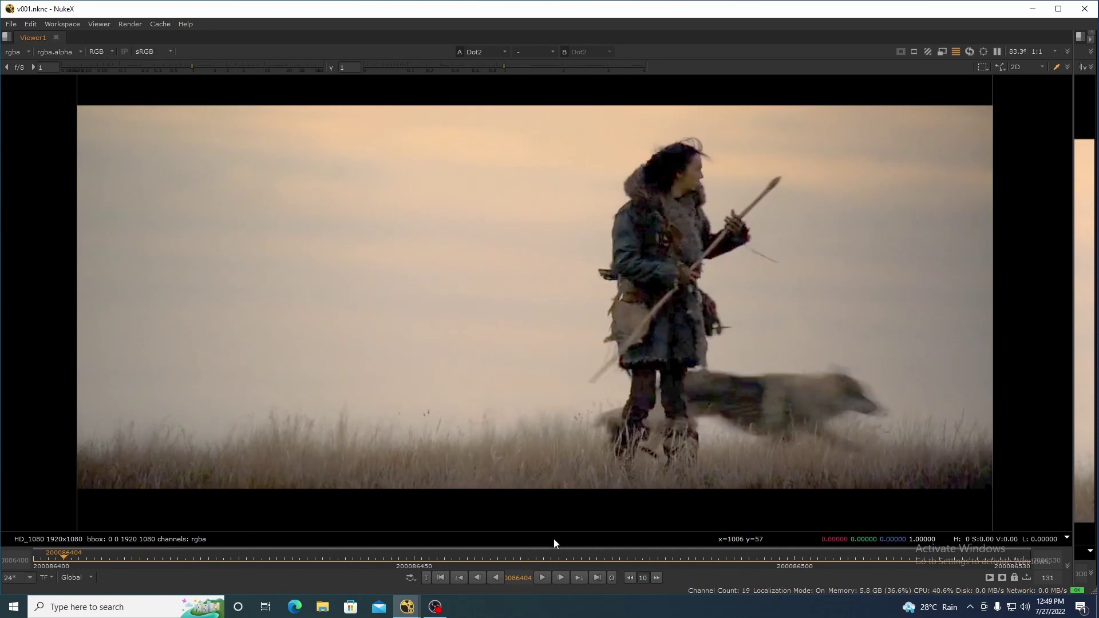
{"action": "left_click", "coordinate": [542, 579]}
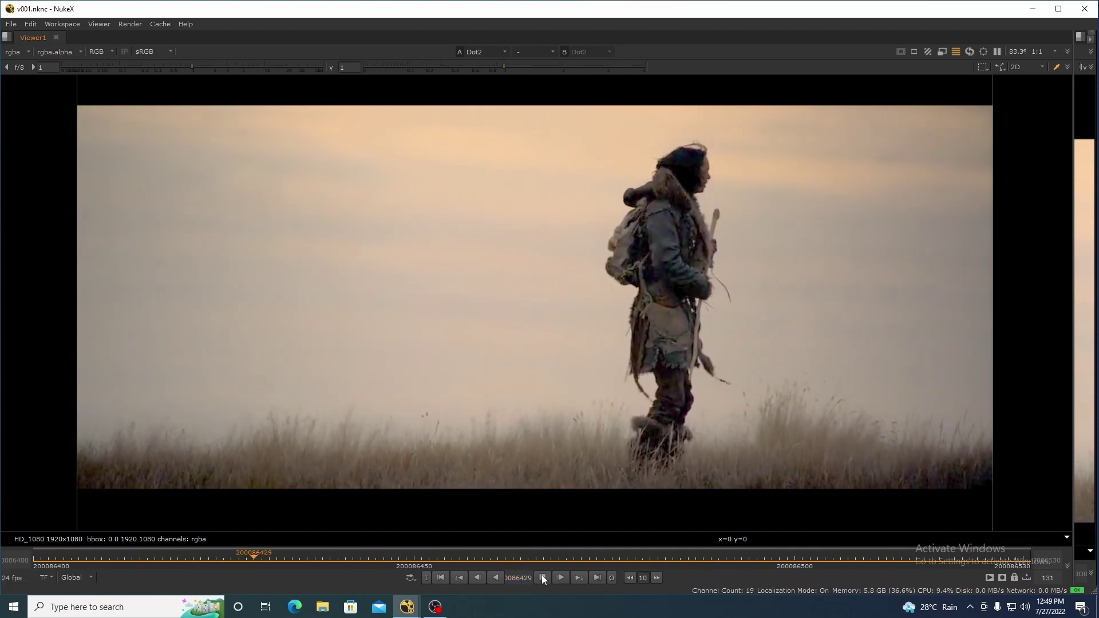
{"action": "left_click", "coordinate": [542, 576]}
{"action": "left_click_drag", "start_coordinate": [93, 560], "coordinate": [84, 557]}
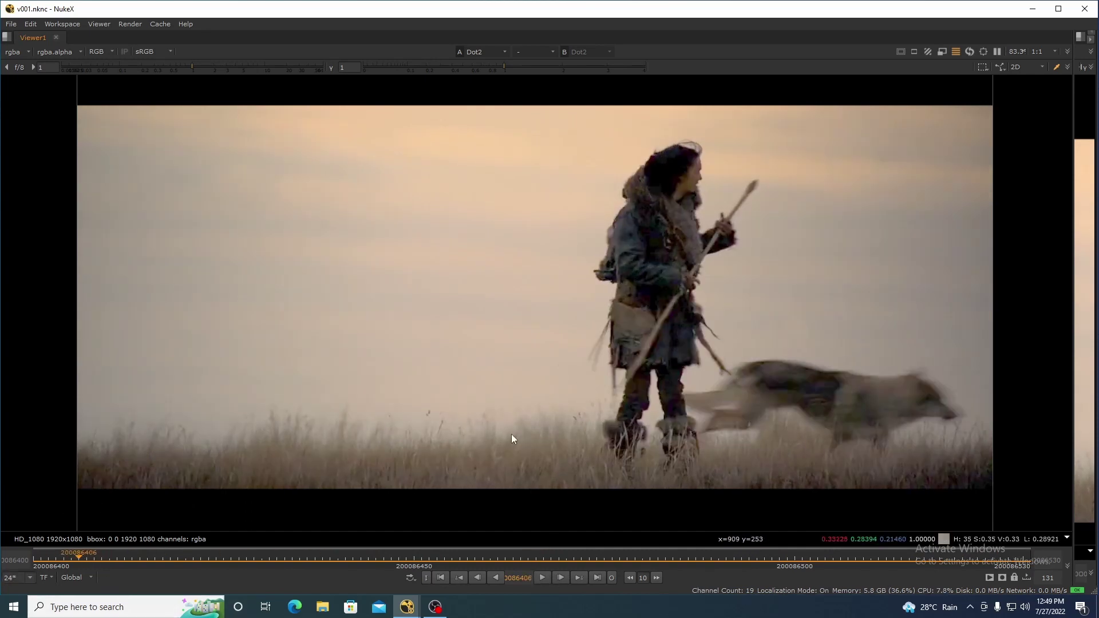
{"action": "left_click_drag", "start_coordinate": [491, 447], "coordinate": [583, 501]}
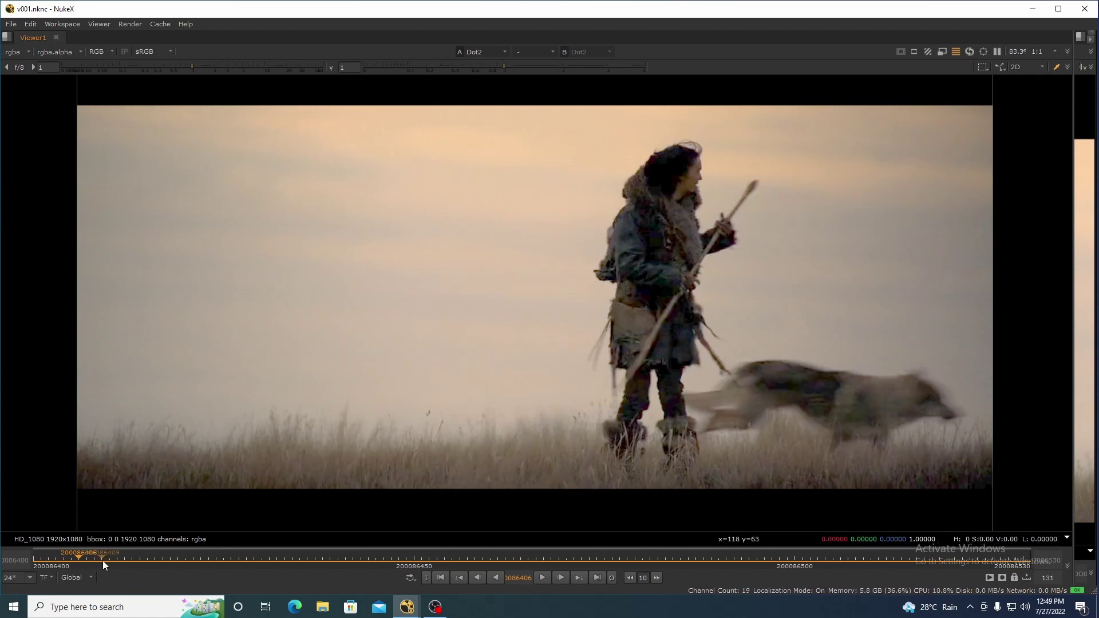
{"action": "left_click_drag", "start_coordinate": [102, 560], "coordinate": [650, 514]}
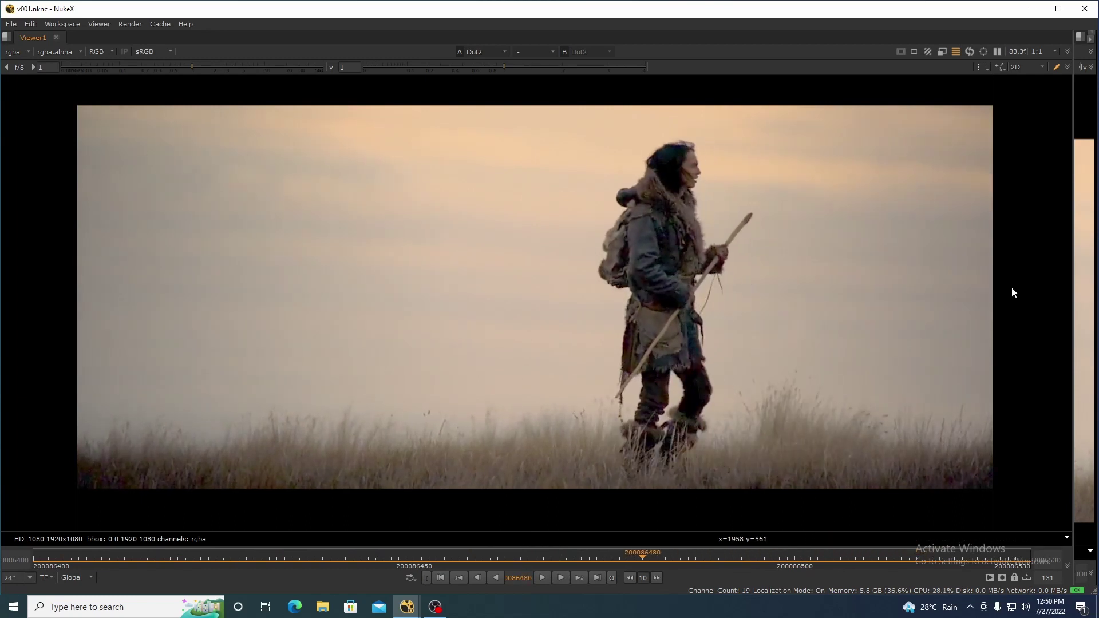
{"action": "left_click", "coordinate": [542, 579]}
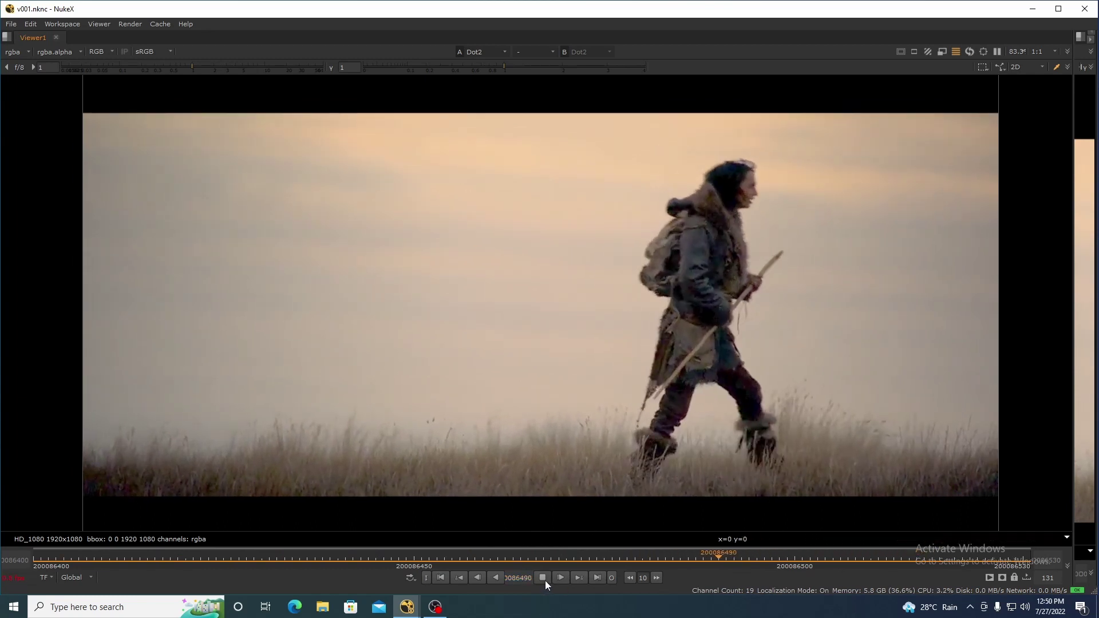
{"action": "left_click", "coordinate": [542, 578]}
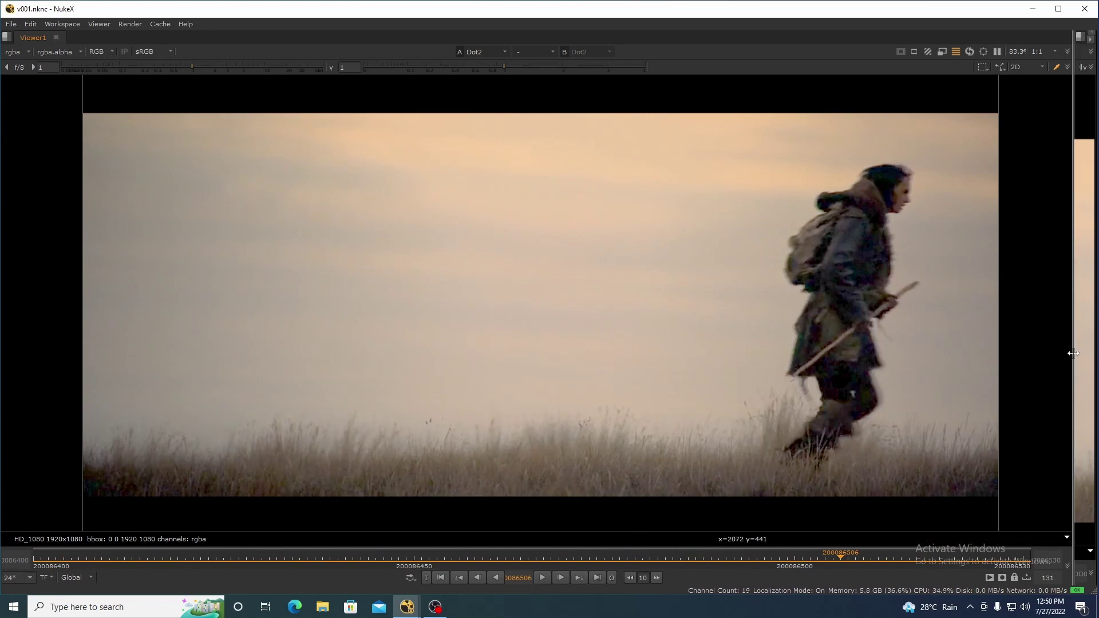
Step: Resize the viewer panes so Viewer1's original shot and Viewer2's clean plate are shown side by side
{"action": "left_click_drag", "start_coordinate": [1074, 343], "coordinate": [570, 343]}
{"action": "left_click_drag", "start_coordinate": [448, 340], "coordinate": [71, 338]}
{"action": "left_click_drag", "start_coordinate": [304, 311], "coordinate": [199, 321]}
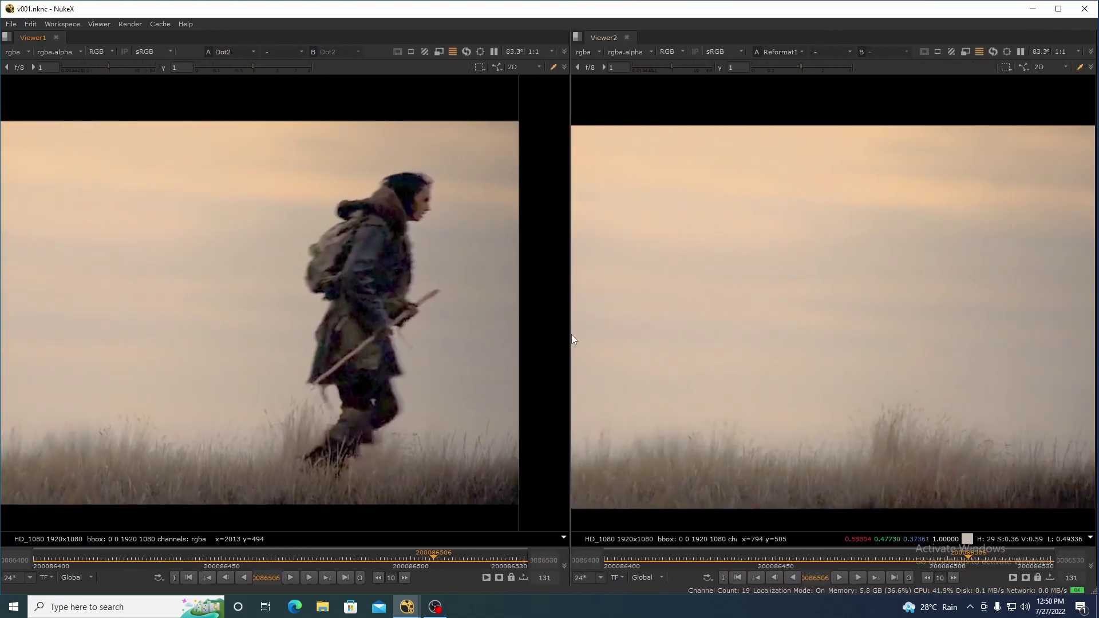
{"action": "left_click_drag", "start_coordinate": [570, 336], "coordinate": [534, 337]}
Step: Frame the clean plate in Viewer2 and play it to compare against the original footage
{"action": "scroll", "coordinate": [835, 330], "scroll_direction": "down", "scroll_amount": 2}
{"action": "left_click_drag", "start_coordinate": [799, 334], "coordinate": [749, 345]}
{"action": "scroll", "coordinate": [837, 338], "scroll_direction": "down", "scroll_amount": 3}
{"action": "scroll", "coordinate": [752, 345], "scroll_direction": "up", "scroll_amount": 4}
{"action": "scroll", "coordinate": [752, 345], "scroll_direction": "up", "scroll_amount": 2}
{"action": "left_click", "coordinate": [822, 578]}
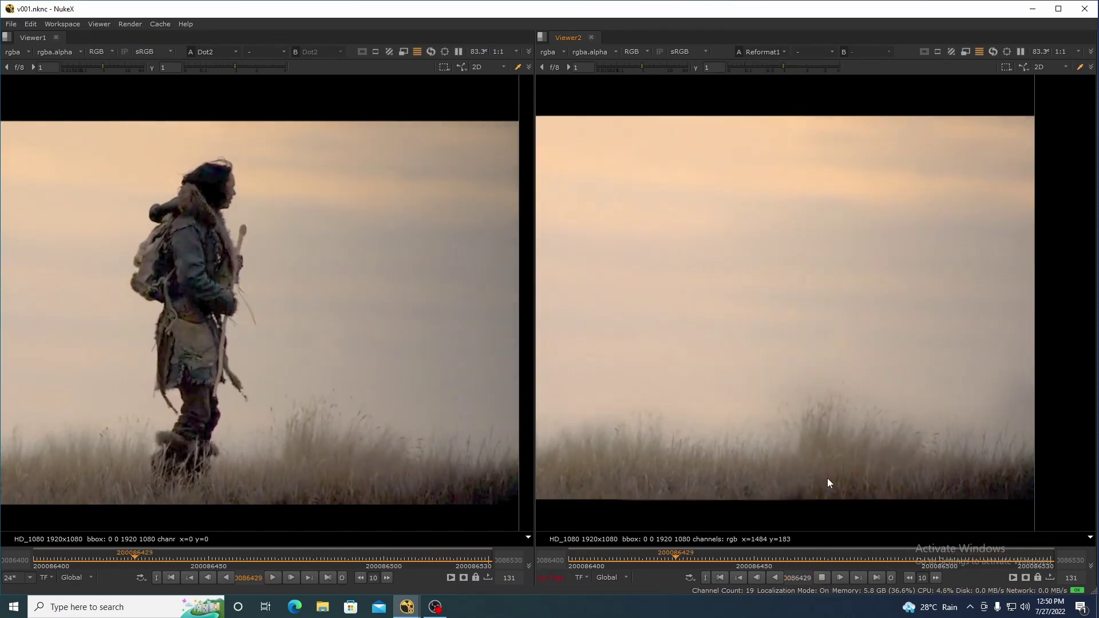
{"action": "left_click", "coordinate": [822, 579]}
Step: Maximize the node graph and delete the dot between the Merge6 and Merge1 nodes
{"action": "left_click_drag", "start_coordinate": [1095, 285], "coordinate": [515, 312]}
{"action": "key", "text": "space"}
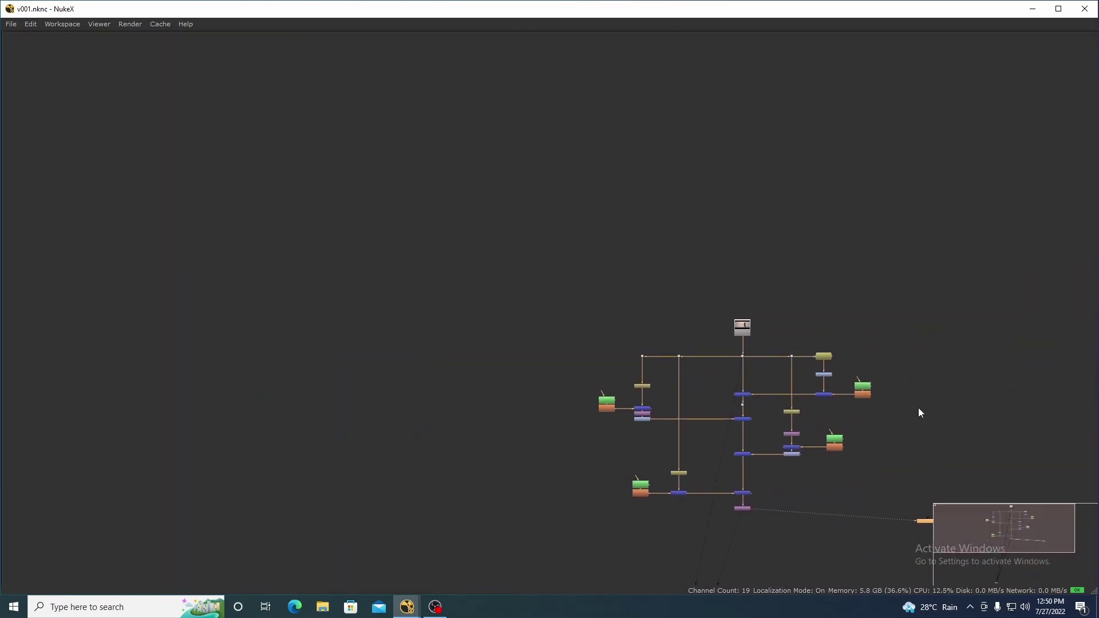
{"action": "left_click_drag", "start_coordinate": [918, 408], "coordinate": [531, 208]}
{"action": "scroll", "coordinate": [387, 223], "scroll_direction": "up", "scroll_amount": 5}
{"action": "left_click_drag", "start_coordinate": [385, 256], "coordinate": [578, 332]}
{"action": "scroll", "coordinate": [574, 269], "scroll_direction": "up", "scroll_amount": 2}
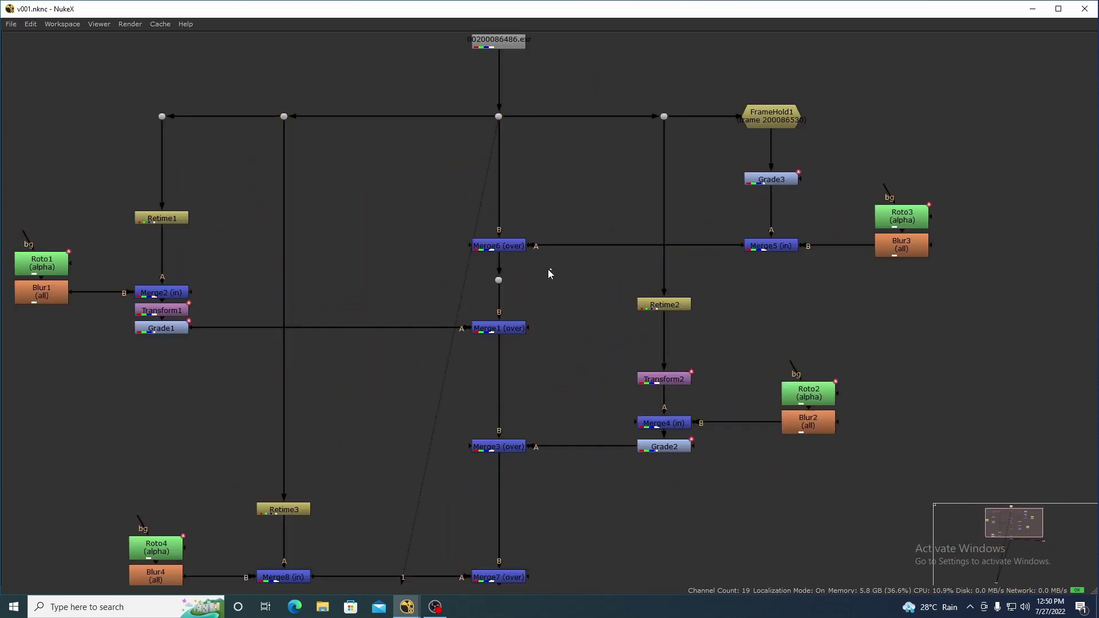
{"action": "left_click_drag", "start_coordinate": [557, 267], "coordinate": [537, 293]}
{"action": "key", "text": "Delete"}
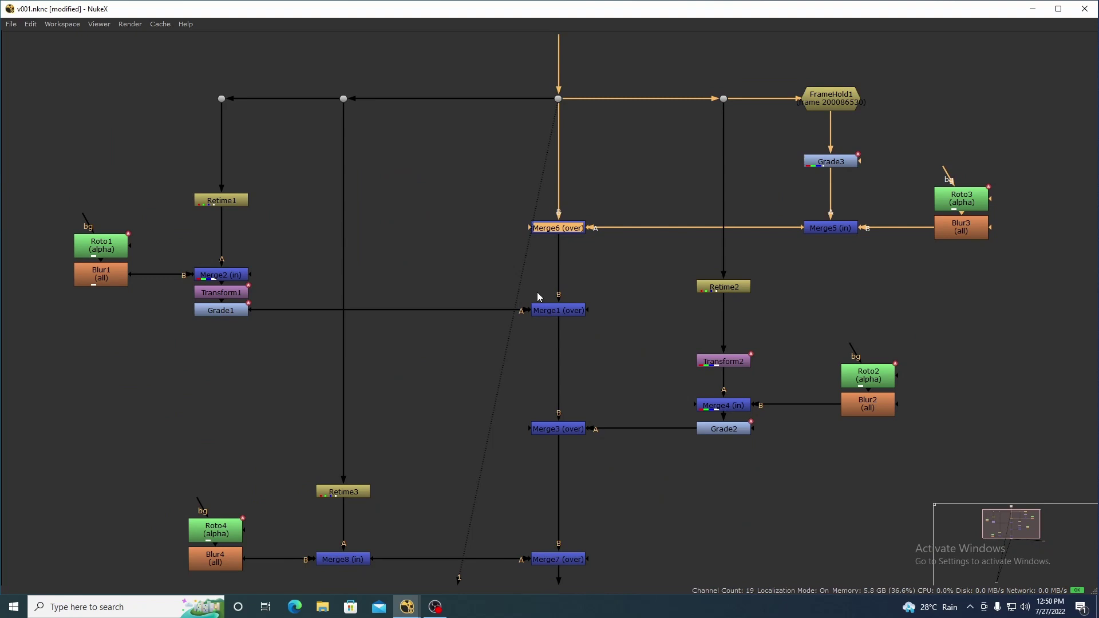
Step: Examine the node tree's branches, from Retime1 with its roto, blur, transform and grade nodes to the FrameHold1 branch
{"action": "left_click_drag", "start_coordinate": [277, 290], "coordinate": [312, 309]}
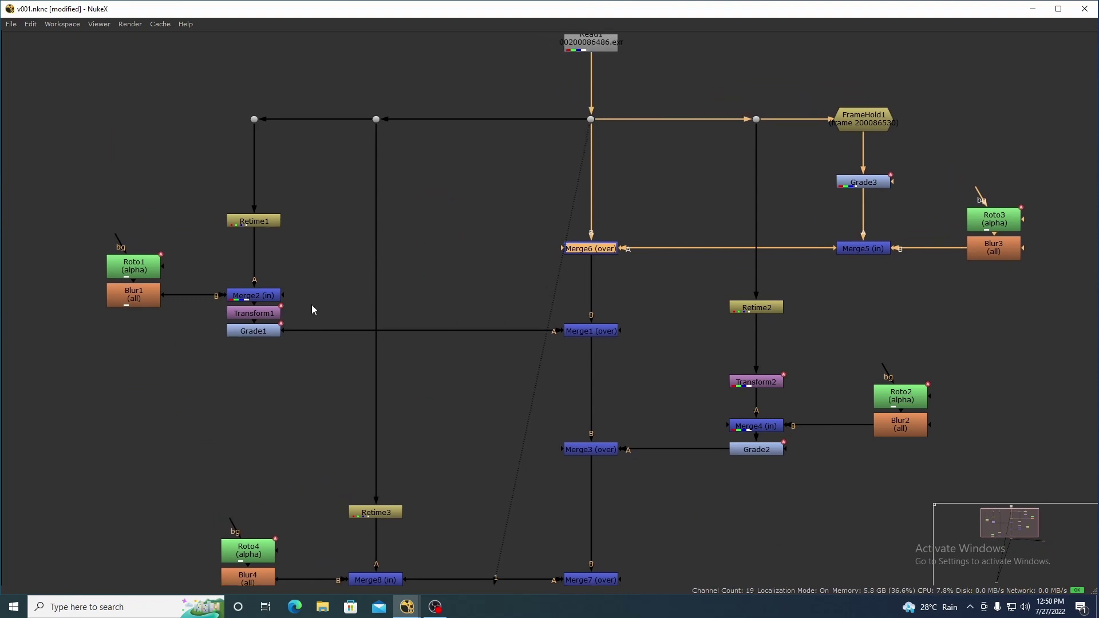
{"action": "left_click_drag", "start_coordinate": [304, 240], "coordinate": [401, 248]}
{"action": "scroll", "coordinate": [367, 233], "scroll_direction": "up", "scroll_amount": 2}
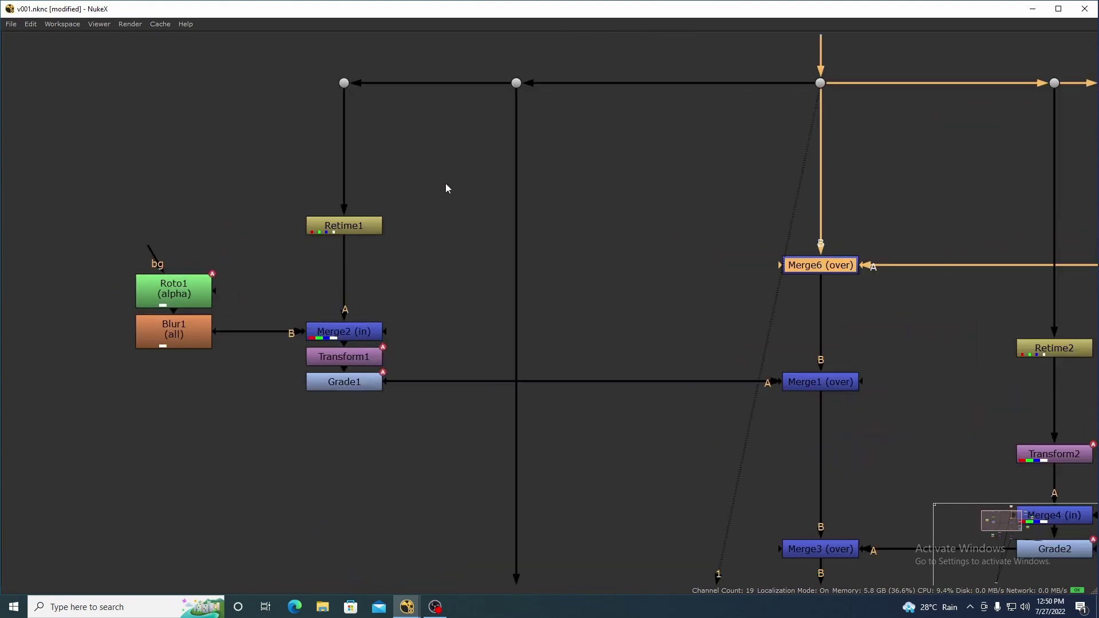
{"action": "left_click_drag", "start_coordinate": [446, 184], "coordinate": [232, 273]}
{"action": "scroll", "coordinate": [257, 272], "scroll_direction": "down", "scroll_amount": 2}
{"action": "left_click_drag", "start_coordinate": [589, 299], "coordinate": [497, 255]}
{"action": "left_click_drag", "start_coordinate": [426, 459], "coordinate": [454, 426]}
{"action": "key", "text": "space"}
{"action": "scroll", "coordinate": [861, 513], "scroll_direction": "down", "scroll_amount": 4}
{"action": "left_click_drag", "start_coordinate": [770, 433], "coordinate": [518, 264]}
{"action": "key", "text": "space"}
{"action": "scroll", "coordinate": [518, 265], "scroll_direction": "up", "scroll_amount": 4}
{"action": "left_click_drag", "start_coordinate": [445, 233], "coordinate": [555, 256]}
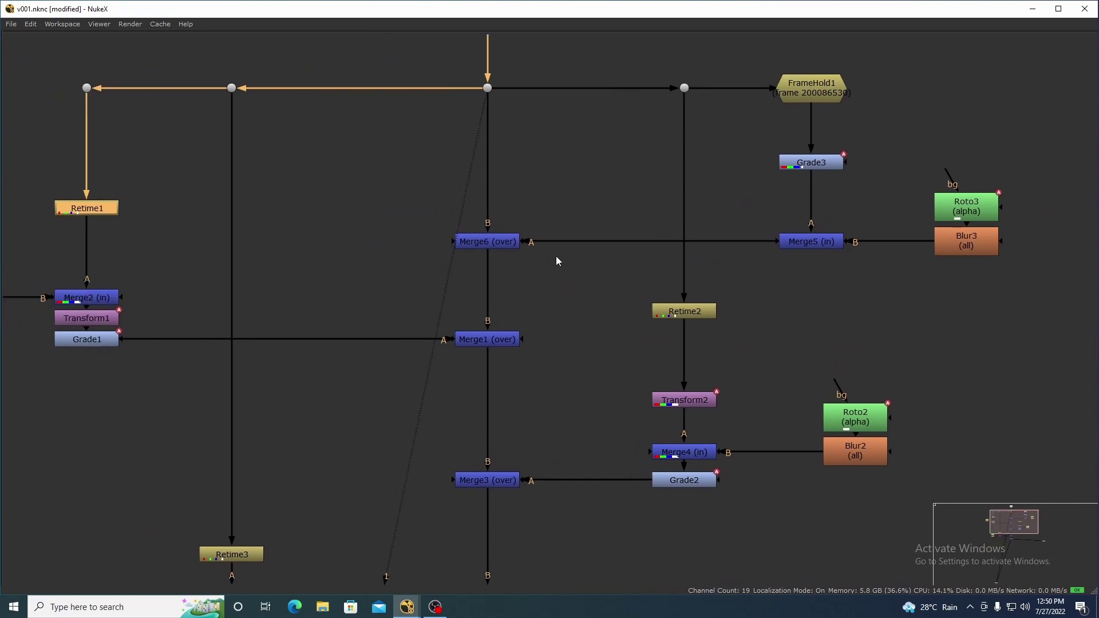
{"action": "left_click_drag", "start_coordinate": [193, 216], "coordinate": [303, 236]}
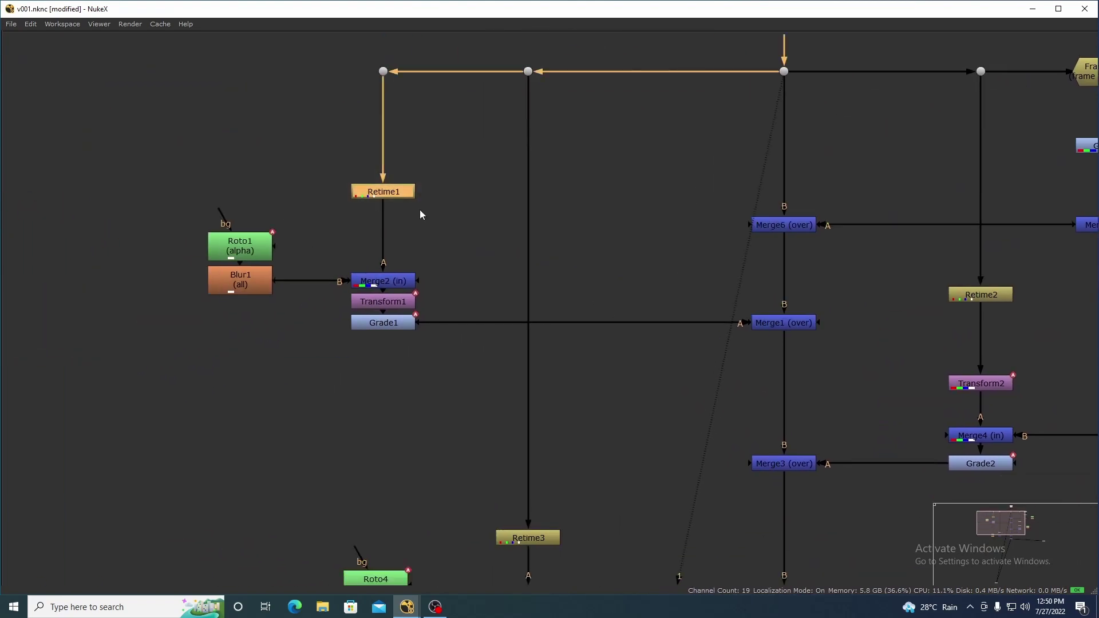
{"action": "left_click_drag", "start_coordinate": [306, 166], "coordinate": [431, 227]}
{"action": "scroll", "coordinate": [436, 232], "scroll_direction": "down", "scroll_amount": 3}
Step: Restore the multi-pane layout and widen the two viewers beside the node graph
{"action": "key", "text": "space"}
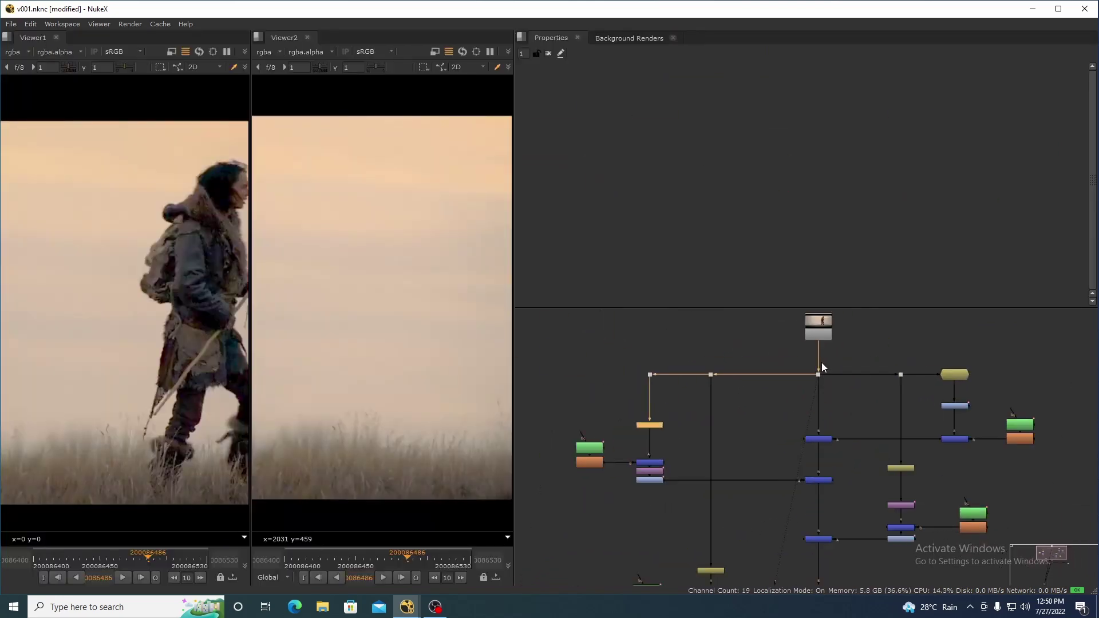
{"action": "left_click_drag", "start_coordinate": [880, 404], "coordinate": [803, 381]}
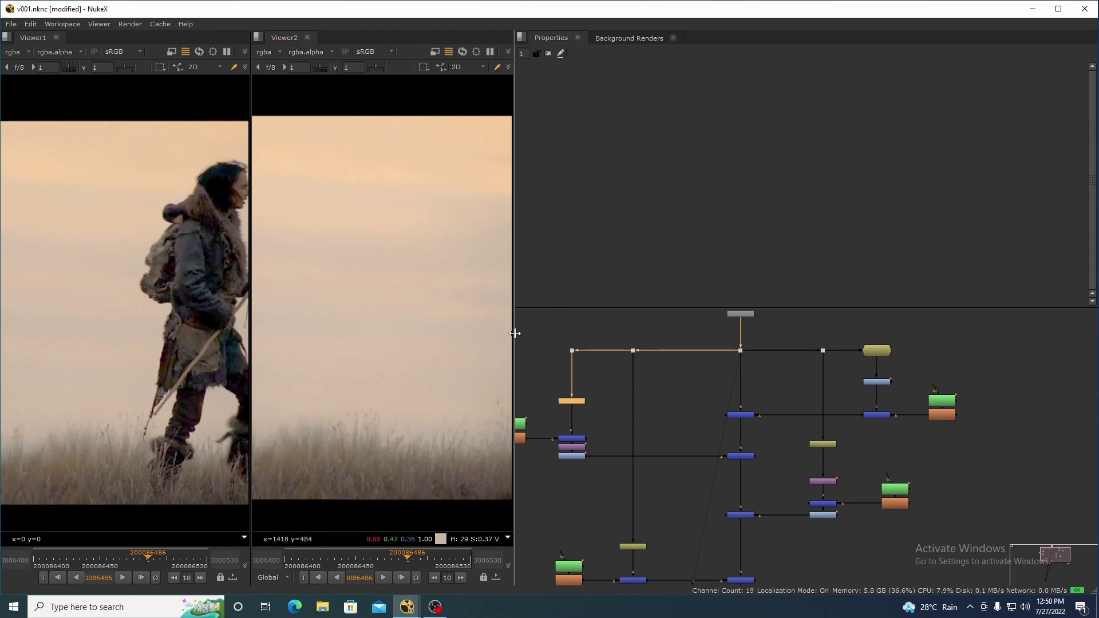
{"action": "left_click_drag", "start_coordinate": [514, 334], "coordinate": [581, 344]}
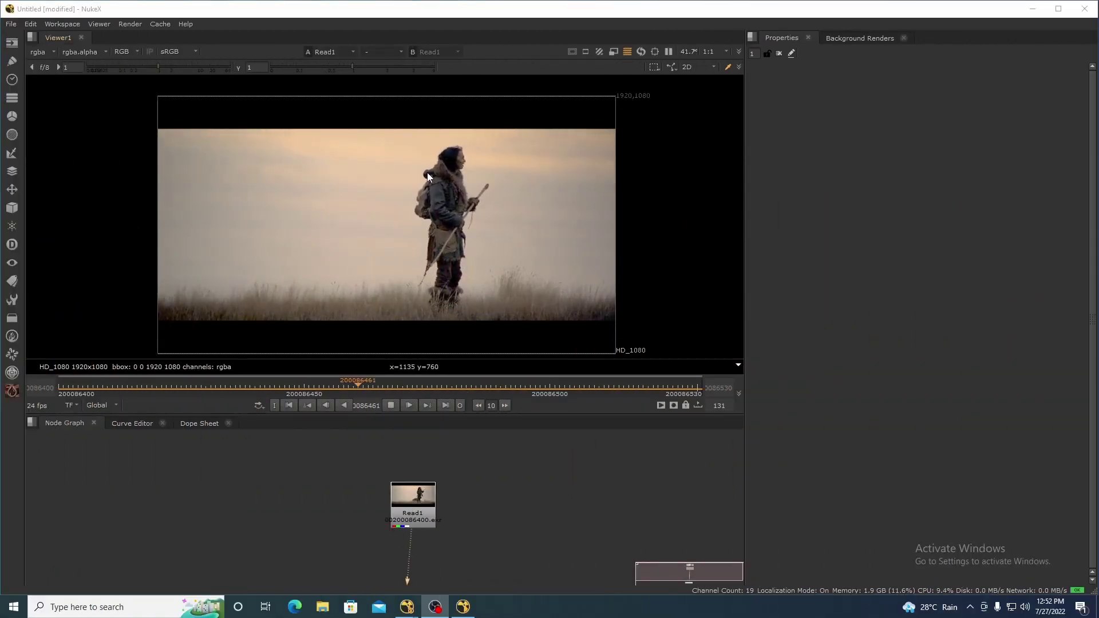
Step: Play the Read1 footage in the new untitled script and stop at frame 200086445
{"action": "key", "text": "l"}
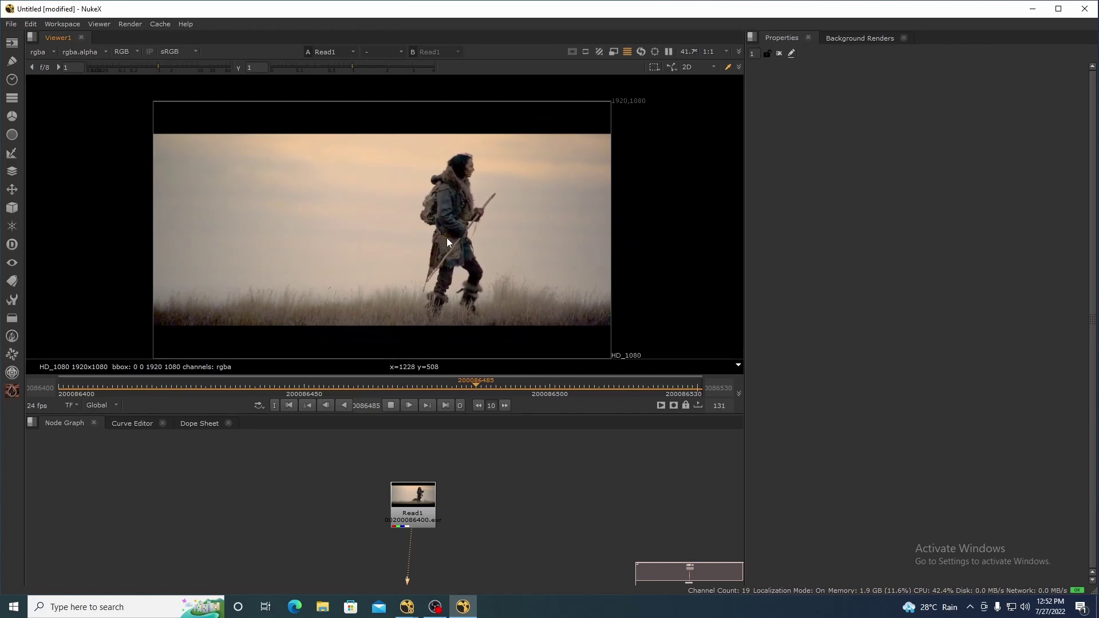
{"action": "scroll", "coordinate": [423, 195], "scroll_direction": "up", "scroll_amount": 1}
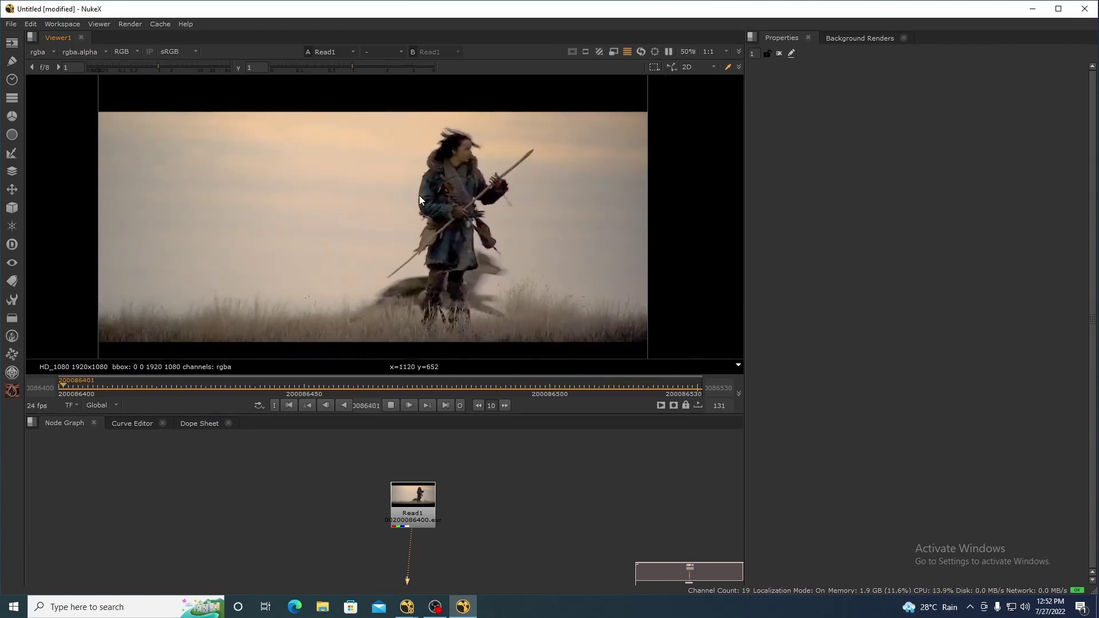
{"action": "left_click", "coordinate": [391, 405]}
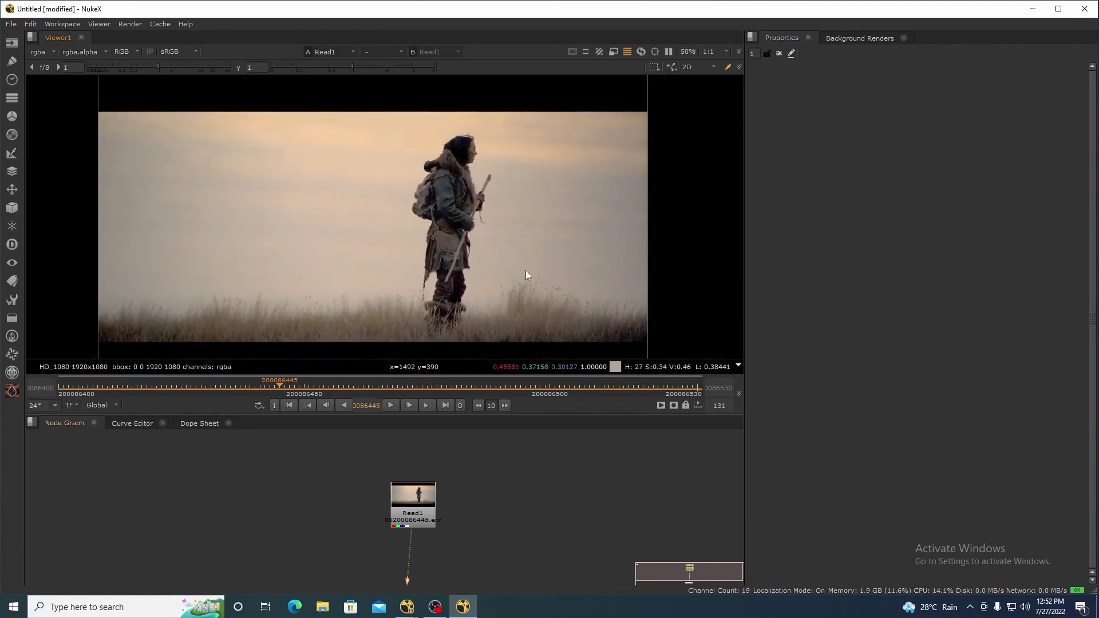
{"action": "left_click_drag", "start_coordinate": [480, 251], "coordinate": [493, 253]}
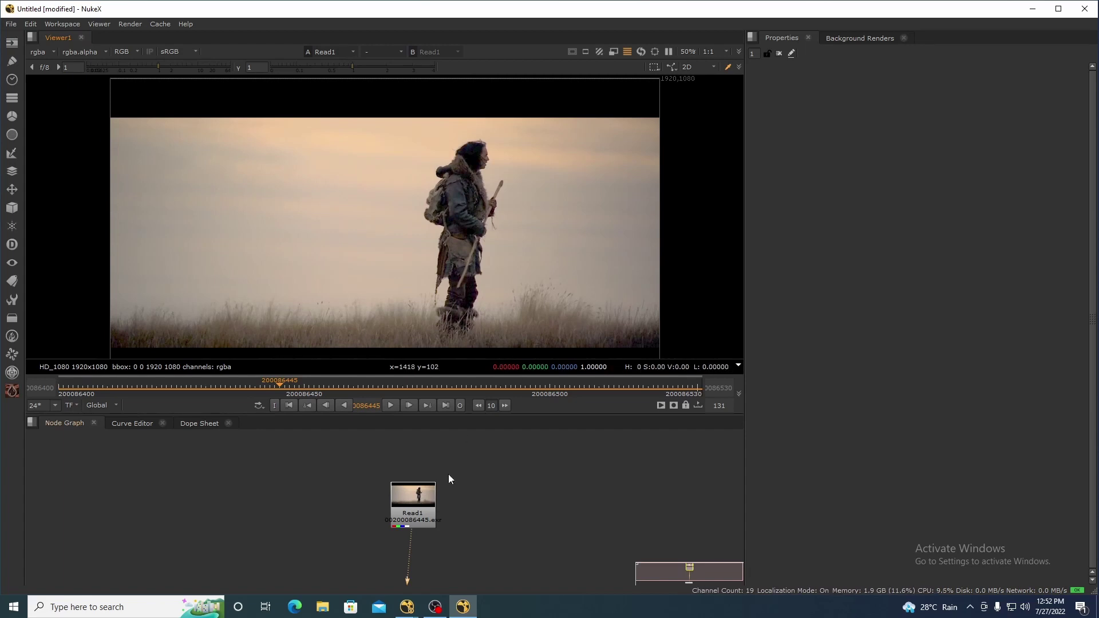
Step: Open the Read1 node's properties to check its format and frame range
{"action": "scroll", "coordinate": [426, 503], "scroll_direction": "up", "scroll_amount": 2}
{"action": "left_click_drag", "start_coordinate": [426, 503], "coordinate": [481, 487]}
{"action": "double_click", "coordinate": [482, 490]}
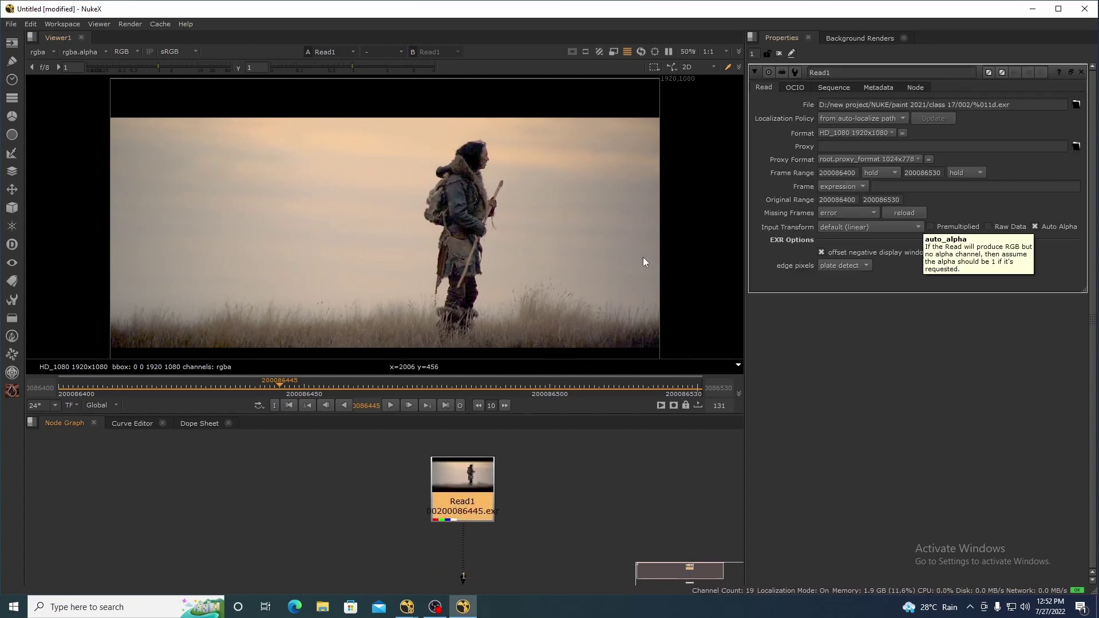
{"action": "left_click_drag", "start_coordinate": [544, 255], "coordinate": [568, 232]}
{"action": "left_click_drag", "start_coordinate": [602, 465], "coordinate": [557, 463]}
Step: Set the project's full size format to HD_1080 1920x1080 and close the open properties
{"action": "left_click", "coordinate": [545, 493]}
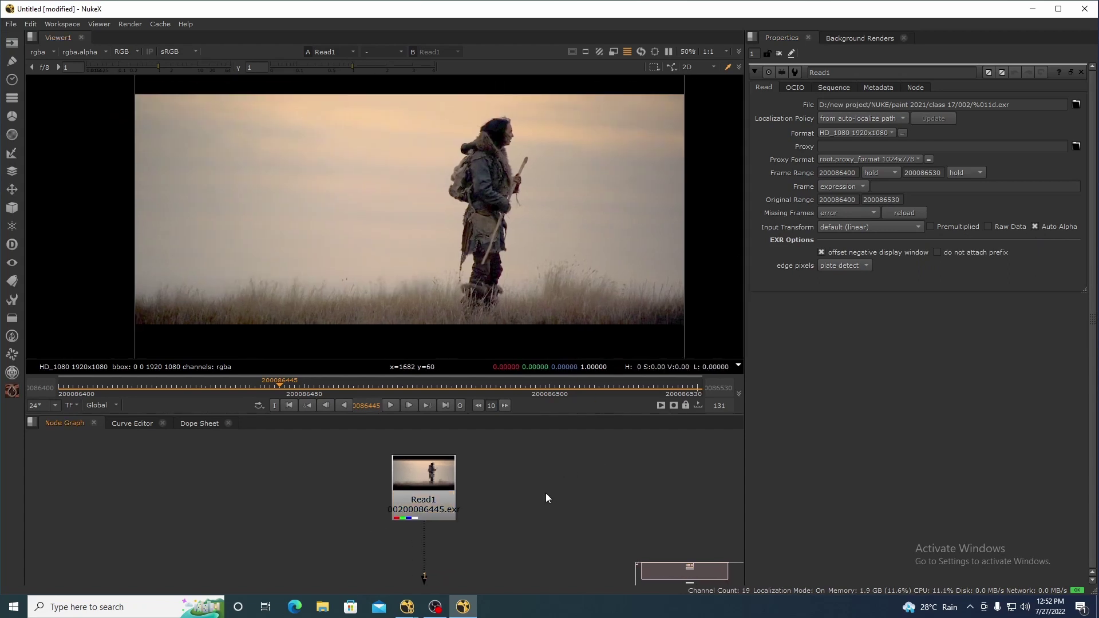
{"action": "key", "text": "s"}
{"action": "left_click_drag", "start_coordinate": [576, 278], "coordinate": [505, 335]}
{"action": "scroll", "coordinate": [681, 86], "scroll_direction": "up", "scroll_amount": 3}
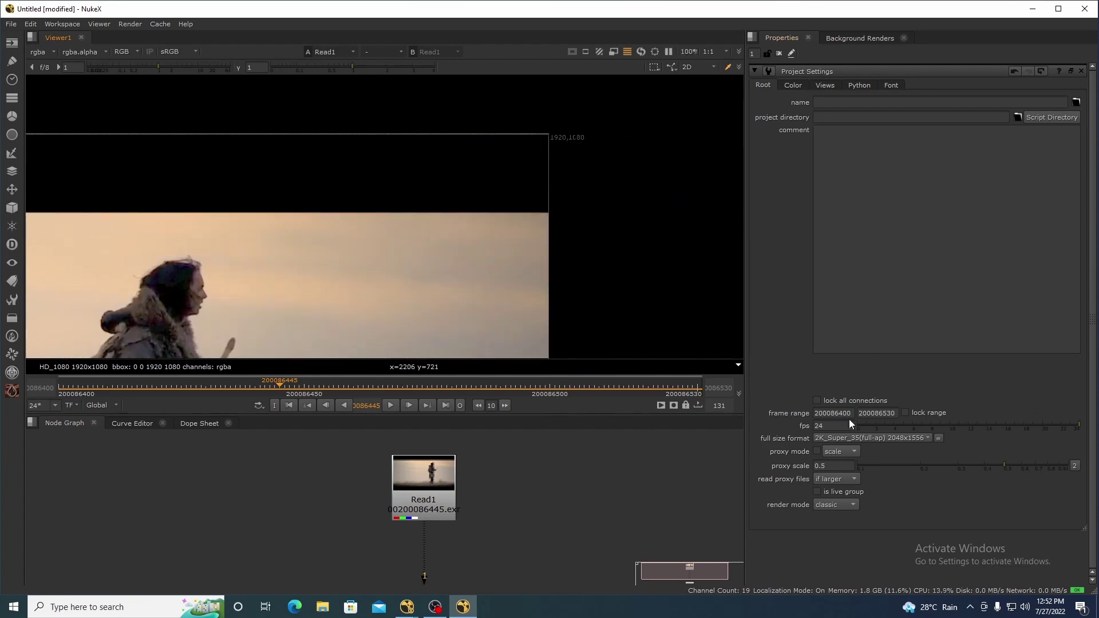
{"action": "left_click", "coordinate": [913, 438]}
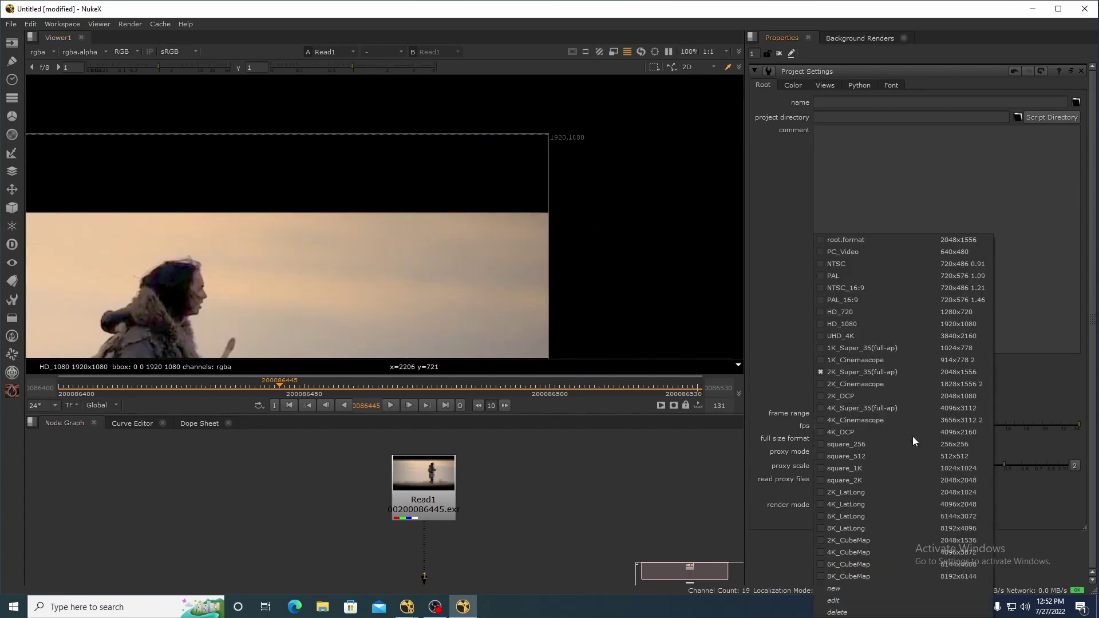
{"action": "left_click", "coordinate": [925, 326]}
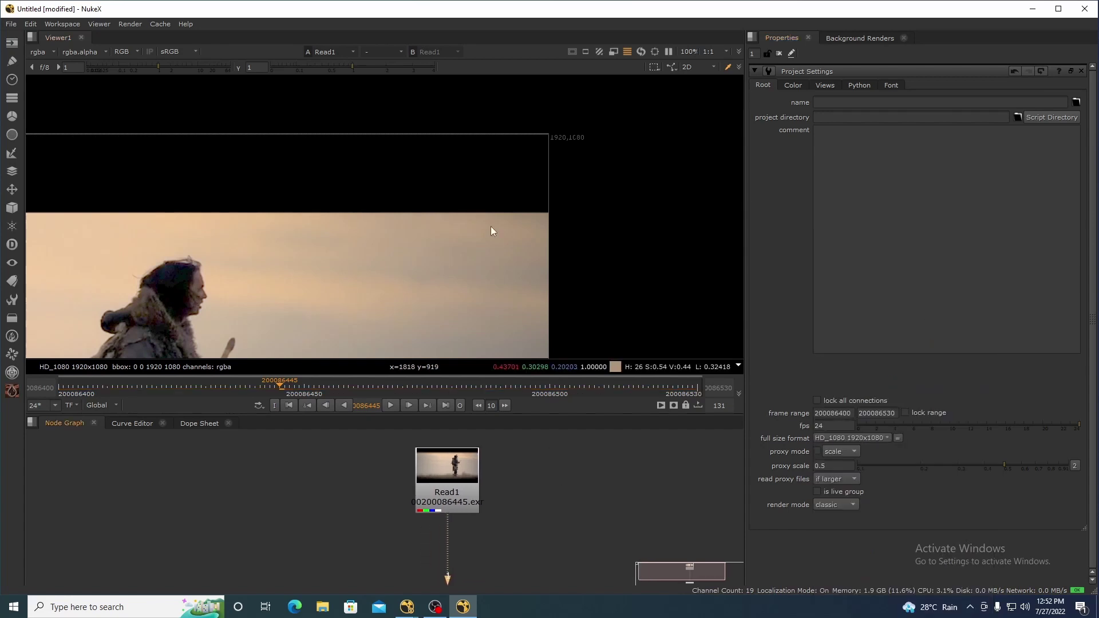
{"action": "scroll", "coordinate": [490, 226], "scroll_direction": "down", "scroll_amount": 4}
{"action": "left_click_drag", "start_coordinate": [482, 225], "coordinate": [586, 146]}
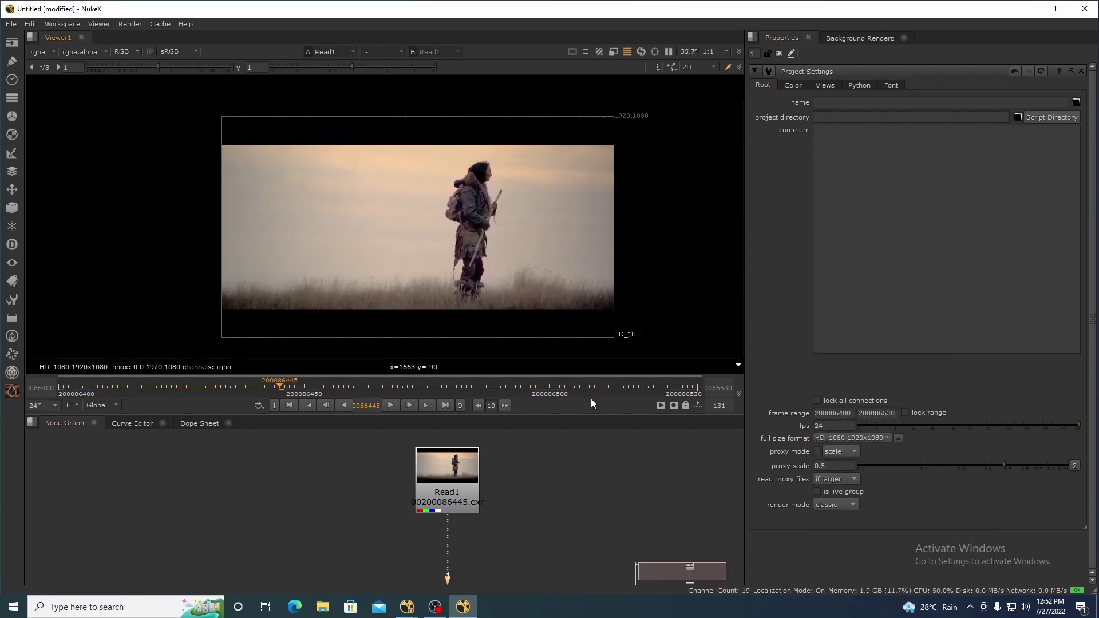
{"action": "left_click", "coordinate": [778, 53]}
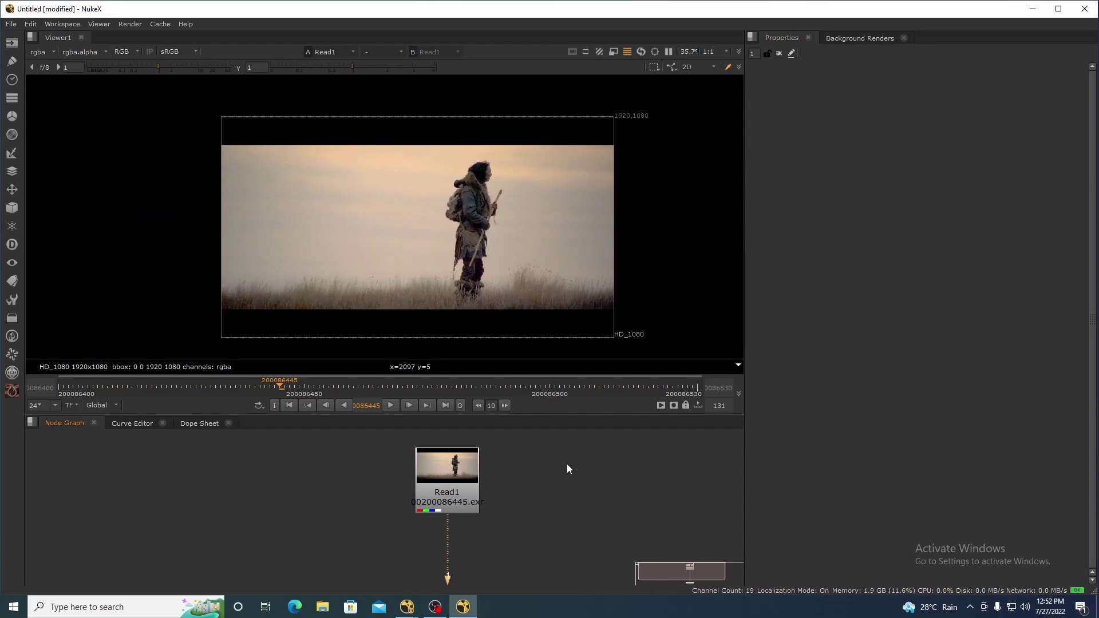
Step: Switch to the workspace layout with the node graph beside the viewer and frame the Read1 footage
{"action": "key", "text": "shift+F4"}
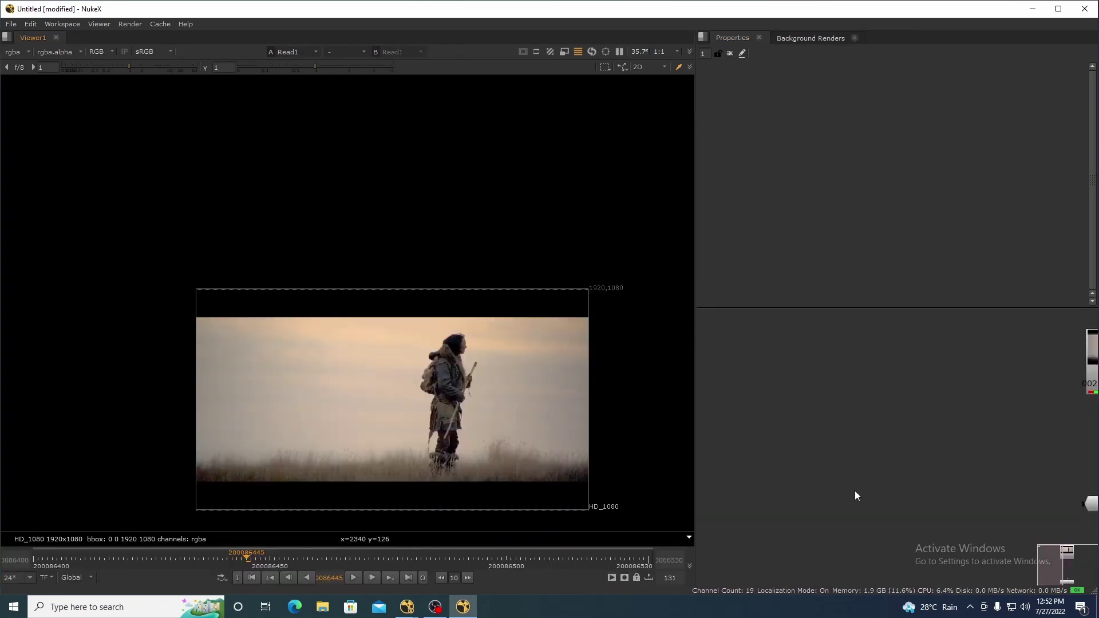
{"action": "key", "text": "f"}
{"action": "scroll", "coordinate": [409, 284], "scroll_direction": "up", "scroll_amount": 2}
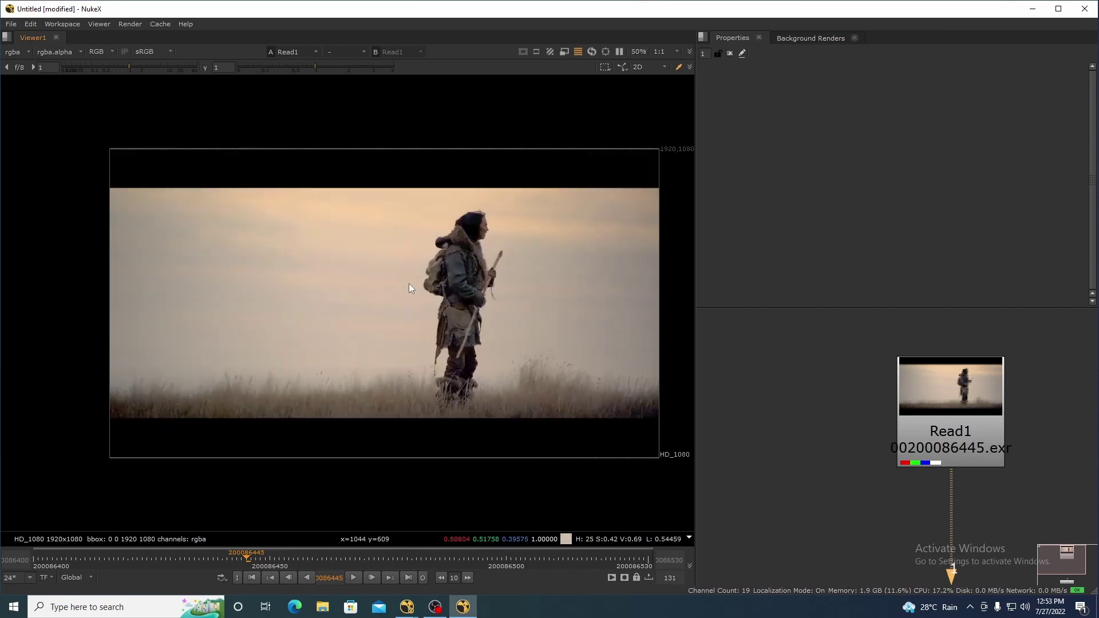
{"action": "scroll", "coordinate": [411, 420], "scroll_direction": "down", "scroll_amount": 1}
{"action": "left_click_drag", "start_coordinate": [428, 424], "coordinate": [433, 427]}
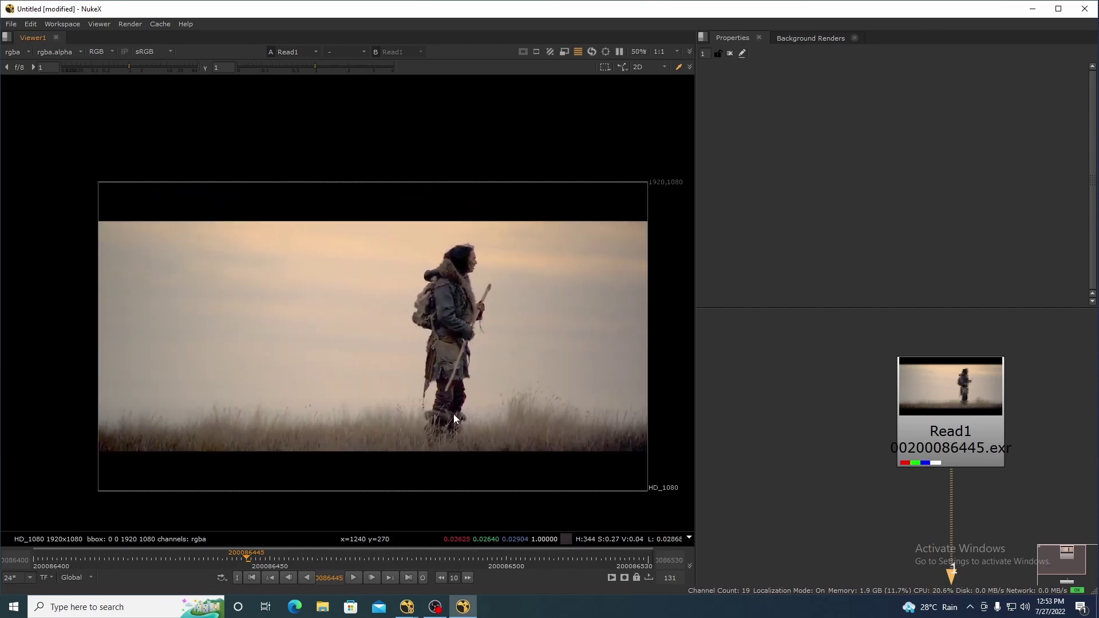
Step: Play the Read1 footage, stop at frame 200086422 and enlarge the image around the woman
{"action": "left_click", "coordinate": [352, 579]}
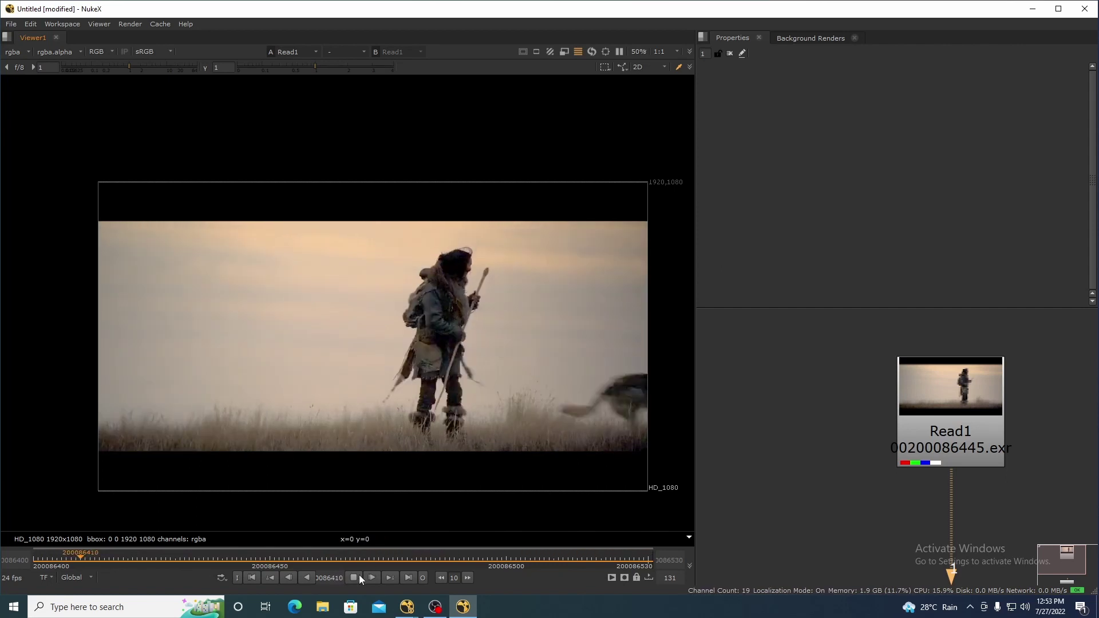
{"action": "left_click", "coordinate": [355, 577]}
{"action": "scroll", "coordinate": [537, 421], "scroll_direction": "up", "scroll_amount": 2}
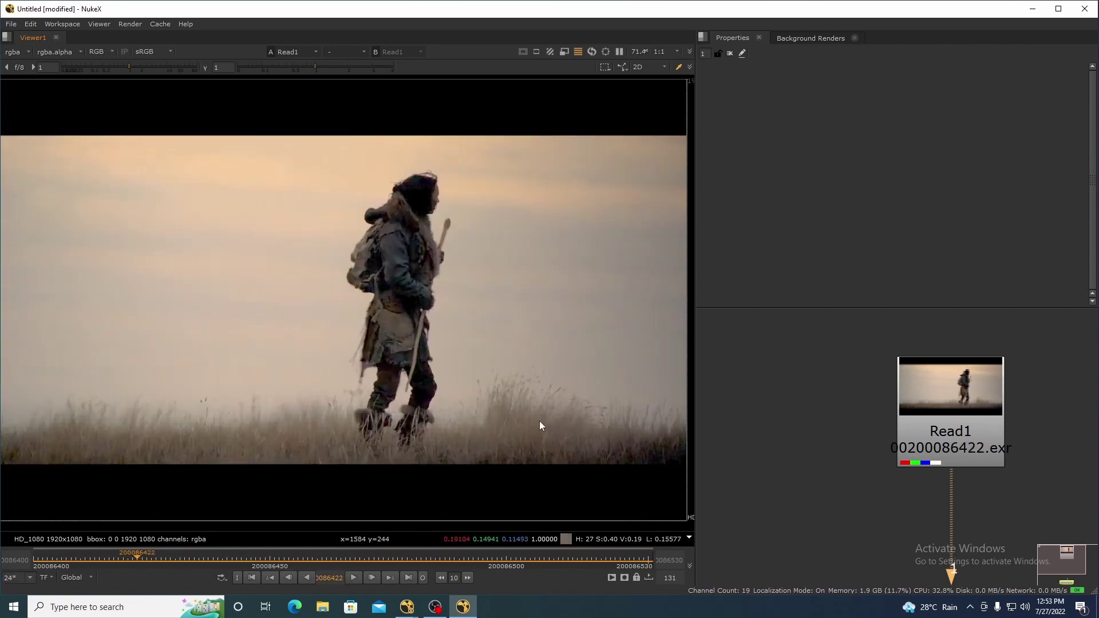
Step: Scrub the footage back to its beginning and examine the background area covered by the woman and the running animal
{"action": "left_click_drag", "start_coordinate": [539, 420], "coordinate": [557, 419]}
{"action": "left_click_drag", "start_coordinate": [213, 563], "coordinate": [265, 561]}
{"action": "mouse_move", "coordinate": [353, 149]}
{"action": "left_mouse_down"}
{"action": "mouse_move", "coordinate": [456, 312]}
{"action": "mouse_move", "coordinate": [490, 443]}
{"action": "left_mouse_up"}
{"action": "left_click_drag", "start_coordinate": [501, 488], "coordinate": [433, 456]}
{"action": "left_click_drag", "start_coordinate": [439, 555], "coordinate": [19, 552]}
{"action": "left_click_drag", "start_coordinate": [375, 398], "coordinate": [457, 419]}
{"action": "scroll", "coordinate": [455, 414], "scroll_direction": "down", "scroll_amount": 2}
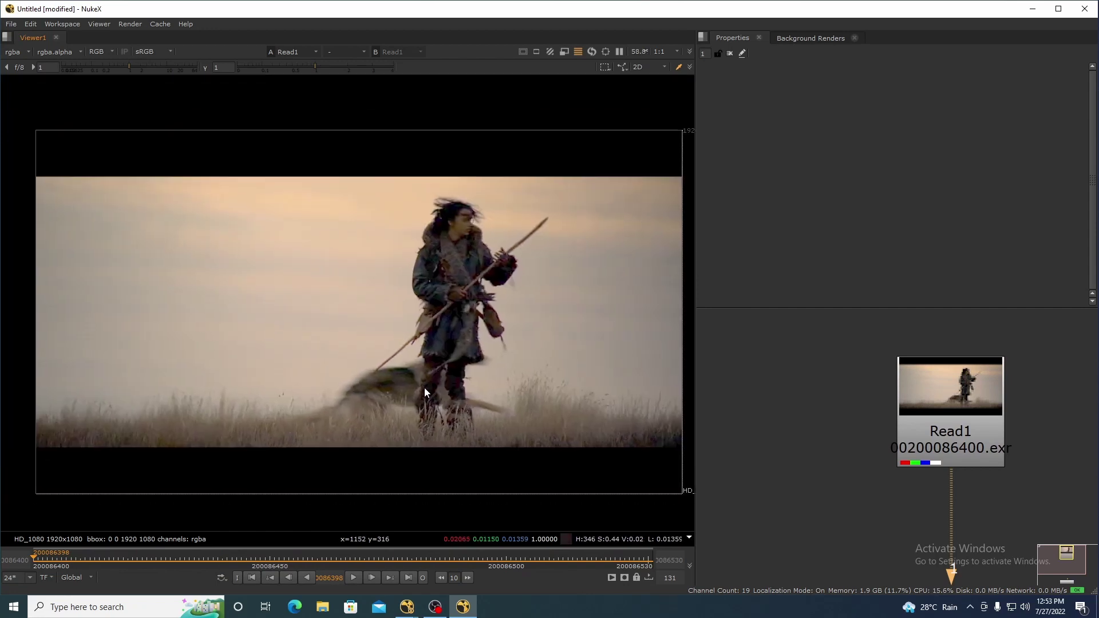
{"action": "left_click_drag", "start_coordinate": [275, 392], "coordinate": [551, 426]}
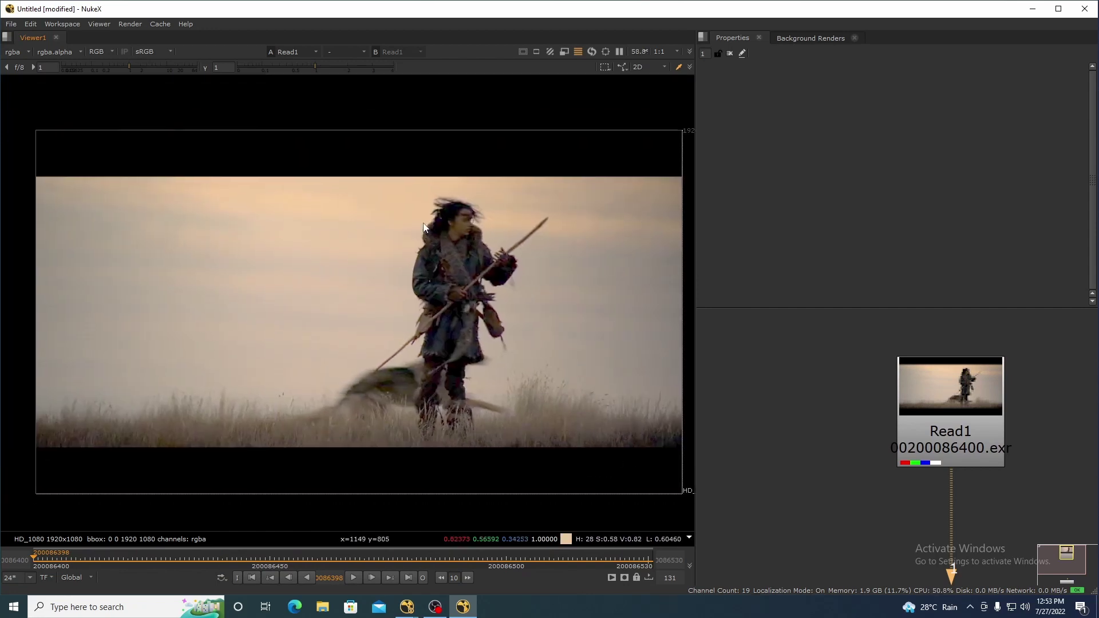
{"action": "left_click_drag", "start_coordinate": [329, 203], "coordinate": [319, 216]}
{"action": "left_click_drag", "start_coordinate": [203, 204], "coordinate": [630, 397]}
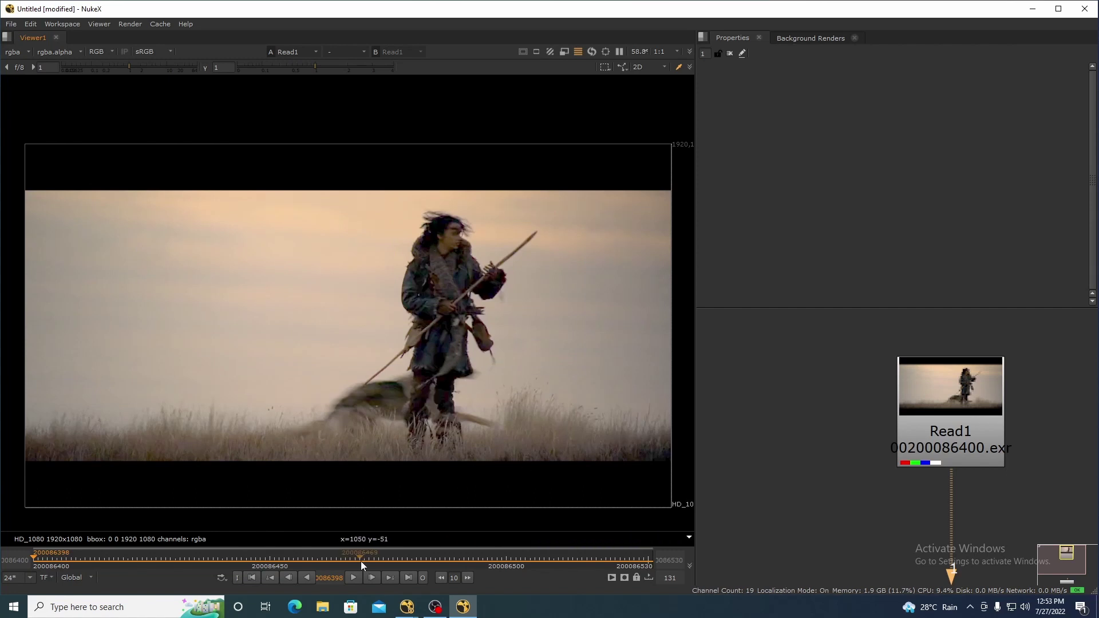
Step: Scrub ahead to frame 200086506 and examine the background around the walking woman
{"action": "left_click_drag", "start_coordinate": [361, 562], "coordinate": [530, 538]}
{"action": "left_click_drag", "start_coordinate": [490, 415], "coordinate": [434, 359]}
{"action": "scroll", "coordinate": [195, 360], "scroll_direction": "up", "scroll_amount": 2}
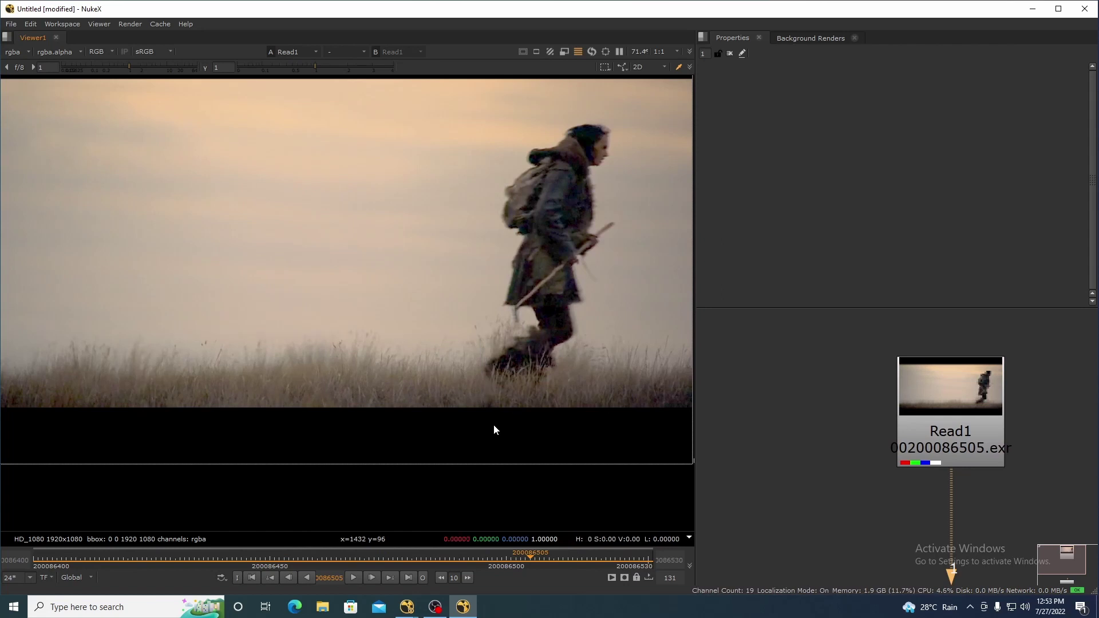
{"action": "scroll", "coordinate": [494, 389], "scroll_direction": "down", "scroll_amount": 2}
{"action": "left_click_drag", "start_coordinate": [493, 389], "coordinate": [524, 396]}
{"action": "left_click_drag", "start_coordinate": [612, 557], "coordinate": [535, 557]}
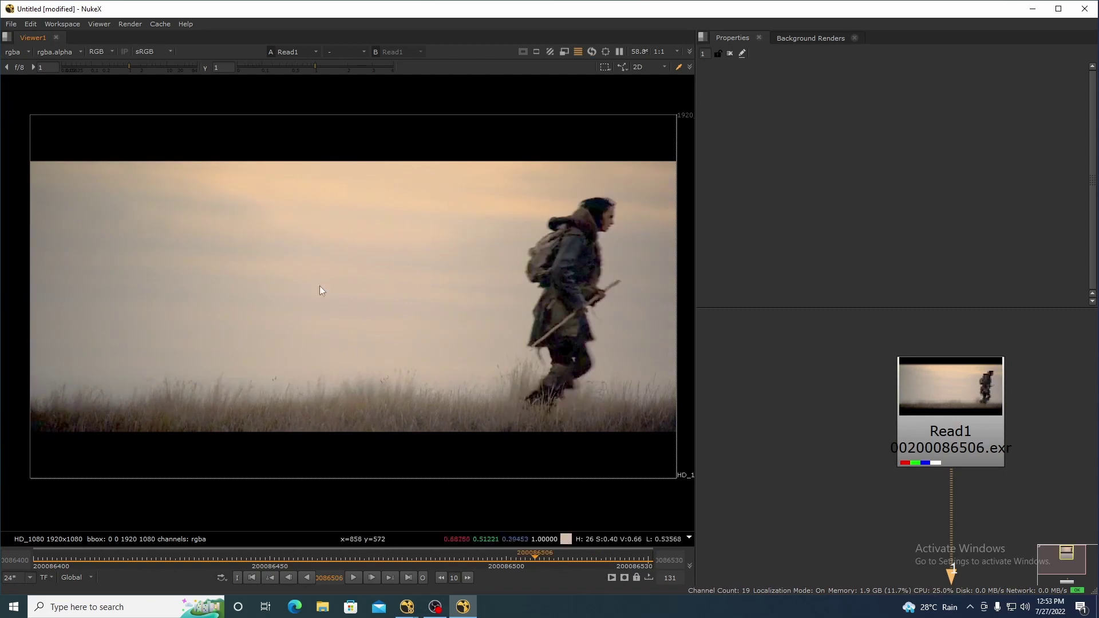
{"action": "left_click_drag", "start_coordinate": [227, 170], "coordinate": [575, 391]}
{"action": "left_click_drag", "start_coordinate": [571, 284], "coordinate": [552, 305]}
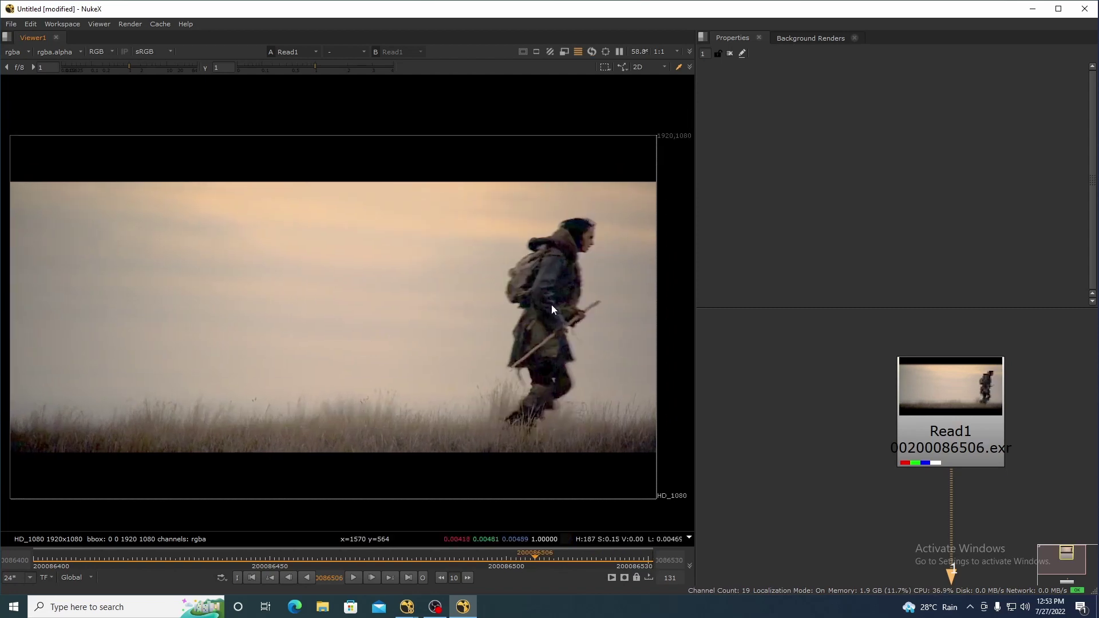
{"action": "left_click_drag", "start_coordinate": [639, 206], "coordinate": [481, 431]}
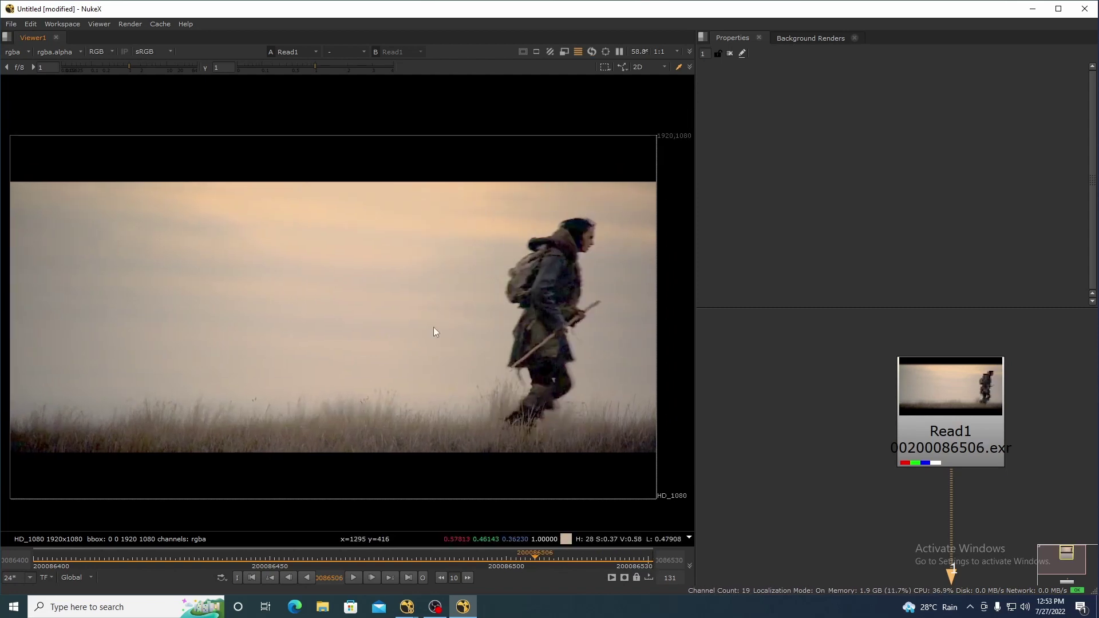
Step: Go to the last frame, 200086530, move Viewer1 farther below Read1 and insert a Dot on the connection between them
{"action": "left_click", "coordinate": [650, 568]}
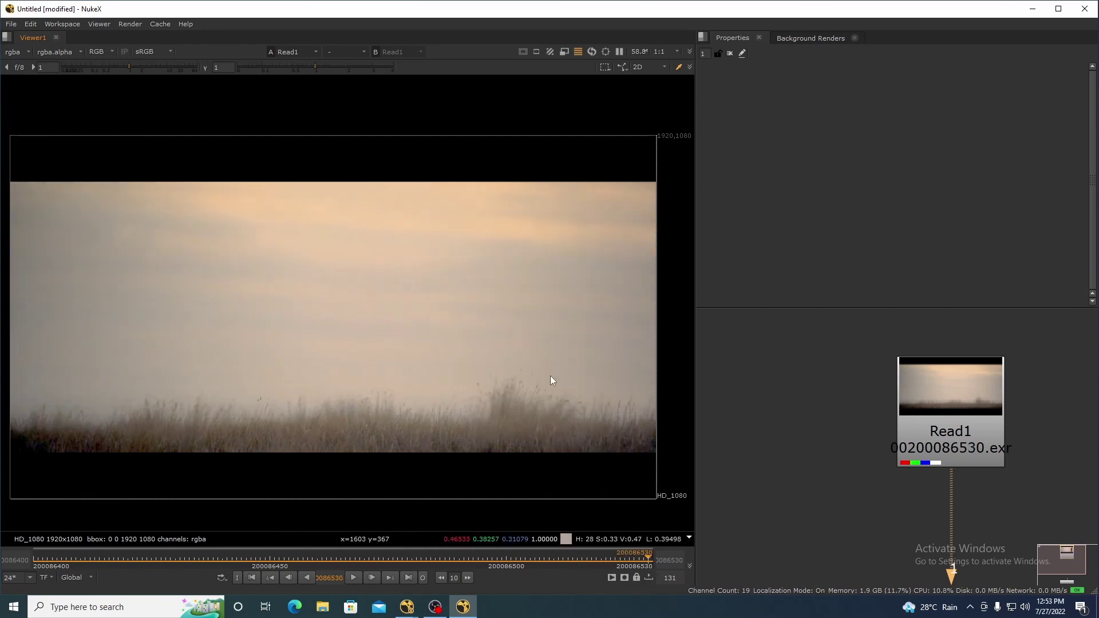
{"action": "left_click_drag", "start_coordinate": [1000, 437], "coordinate": [898, 393]}
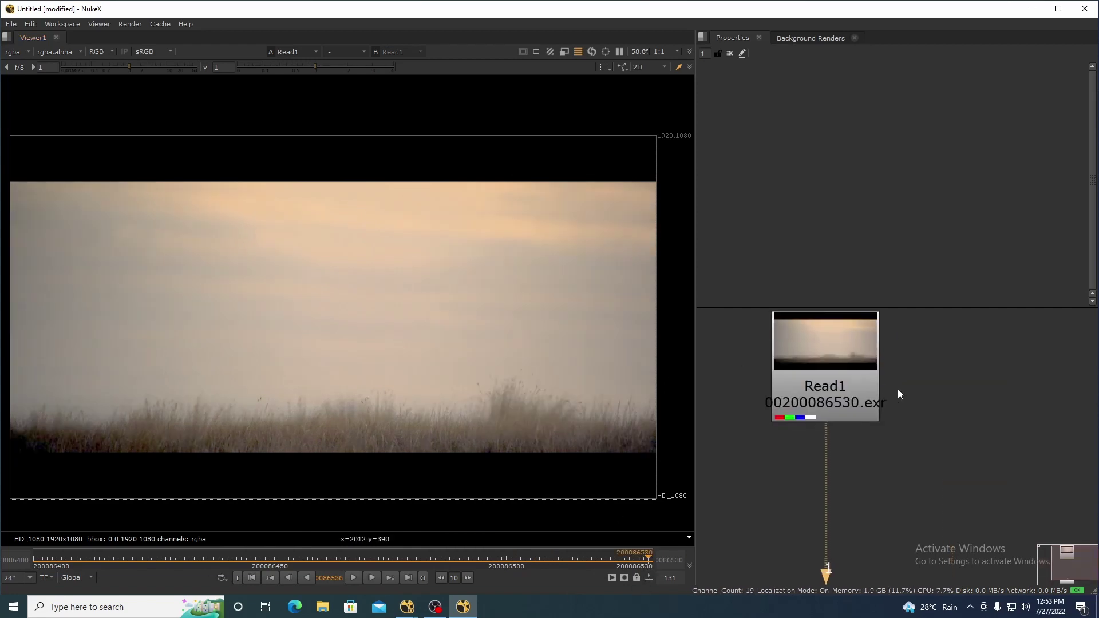
{"action": "key", "text": "space"}
{"action": "scroll", "coordinate": [633, 300], "scroll_direction": "down", "scroll_amount": 3}
{"action": "left_click_drag", "start_coordinate": [431, 359], "coordinate": [431, 581]}
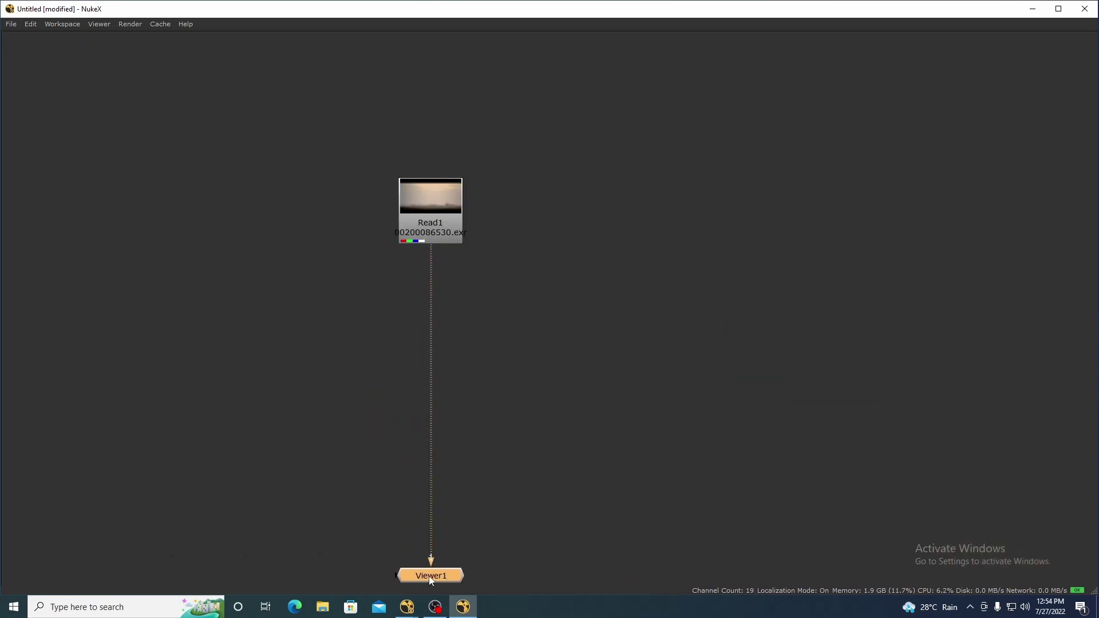
{"action": "scroll", "coordinate": [438, 296], "scroll_direction": "up", "scroll_amount": 3}
{"action": "left_click_drag", "start_coordinate": [438, 297], "coordinate": [422, 341]}
{"action": "key", "text": "period"}
{"action": "scroll", "coordinate": [430, 286], "scroll_direction": "up", "scroll_amount": 2}
{"action": "scroll", "coordinate": [527, 289], "scroll_direction": "down", "scroll_amount": 2}
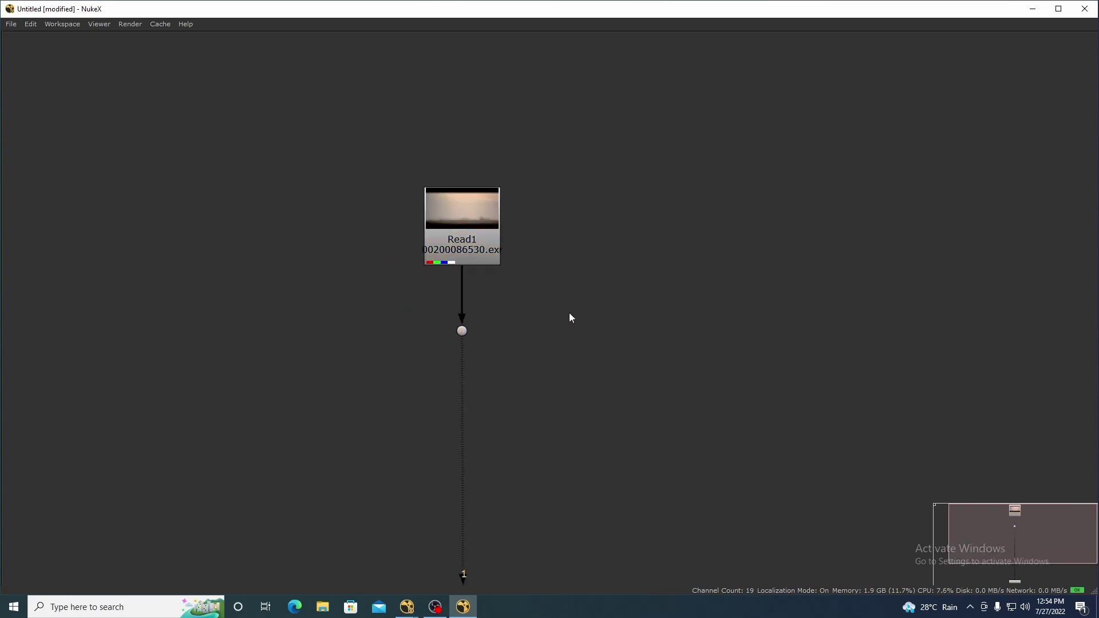
Step: Add a FrameHold node holding frame 200086530 and connect its input to the Dot below Read1
{"action": "key", "text": "Tab"}
{"action": "type", "text": "frame"}
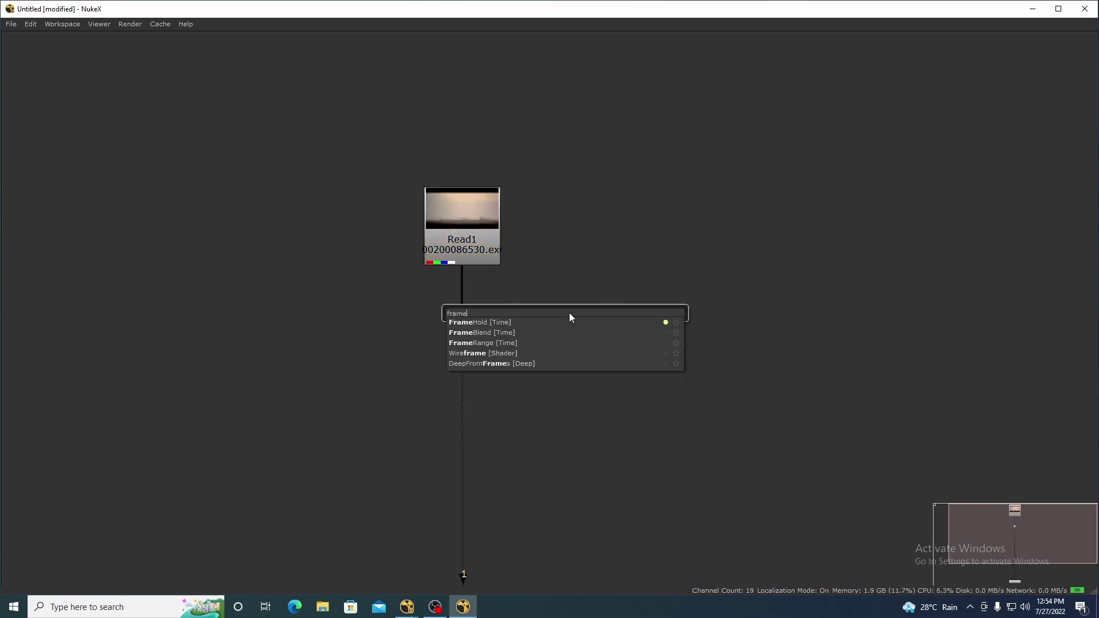
{"action": "key", "text": "Return"}
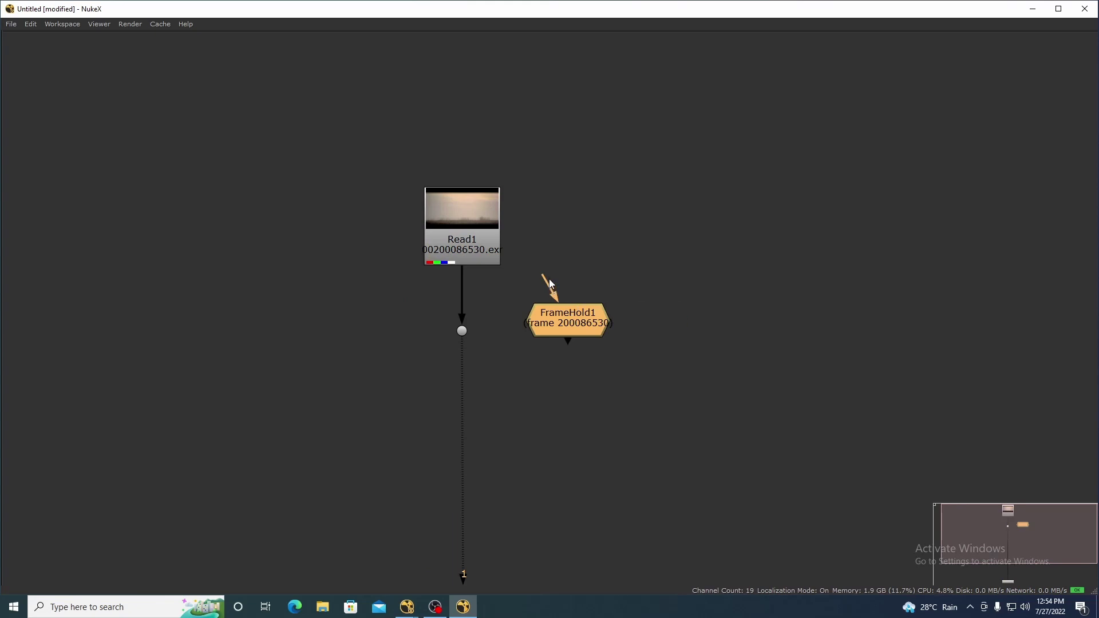
{"action": "left_click_drag", "start_coordinate": [603, 327], "coordinate": [724, 327]}
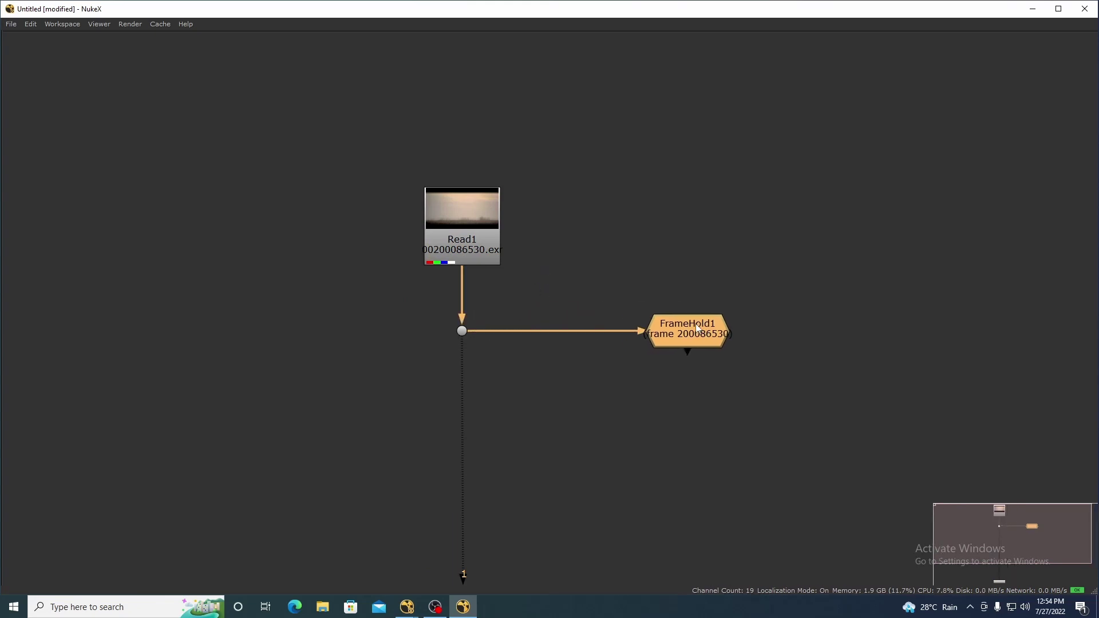
{"action": "key", "text": "space"}
{"action": "scroll", "coordinate": [979, 403], "scroll_direction": "up", "scroll_amount": 3}
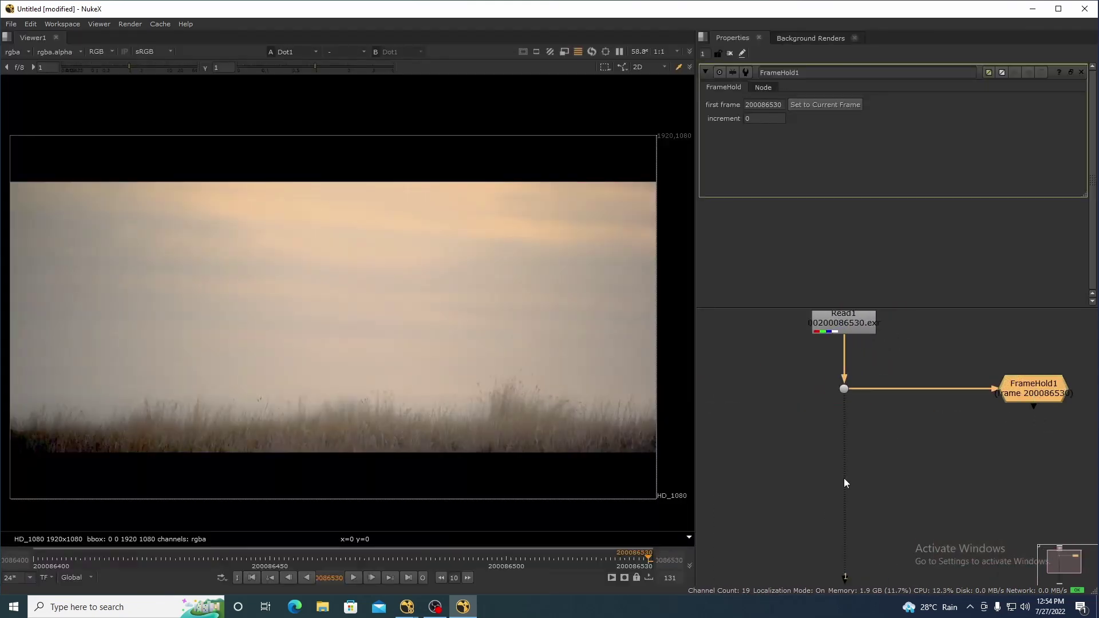
{"action": "left_click_drag", "start_coordinate": [1086, 411], "coordinate": [979, 400]}
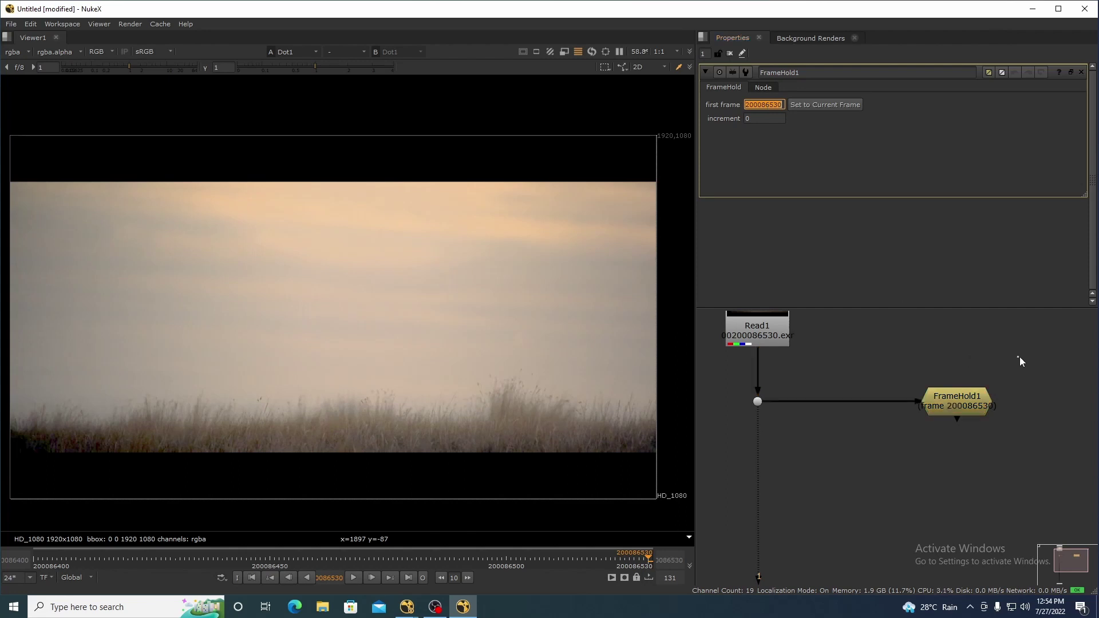
Step: Connect FrameHold1 to viewer input 2 to check the held frame, and switch the viewer back to the original footage
{"action": "key", "text": "2"}
{"action": "scroll", "coordinate": [483, 361], "scroll_direction": "down", "scroll_amount": 2}
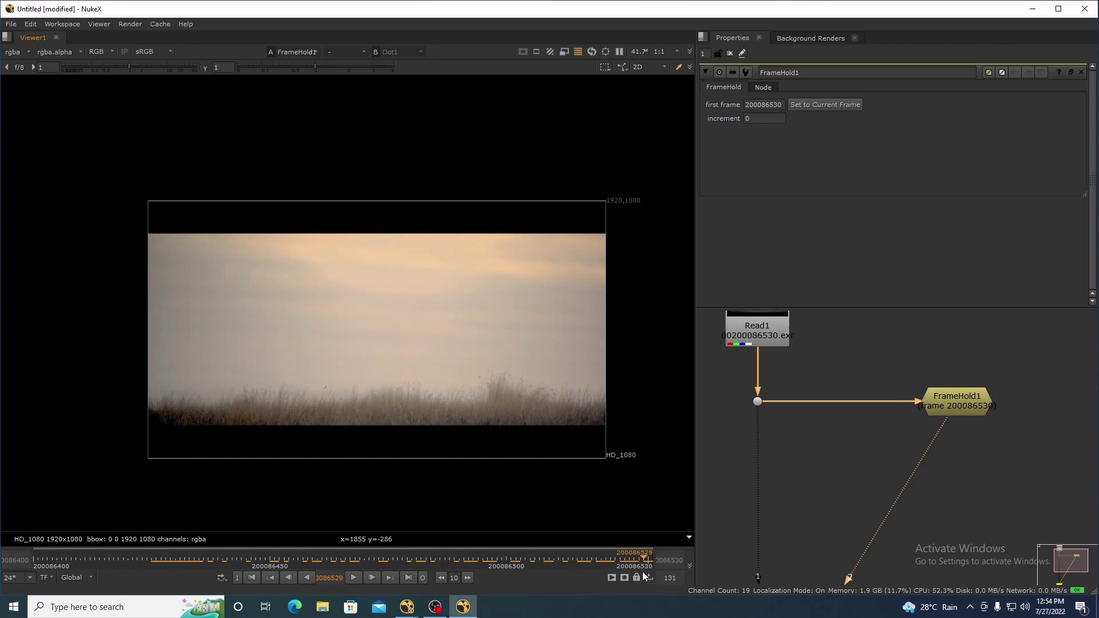
{"action": "left_click_drag", "start_coordinate": [892, 328], "coordinate": [917, 343]}
{"action": "left_click_drag", "start_coordinate": [774, 456], "coordinate": [775, 458]}
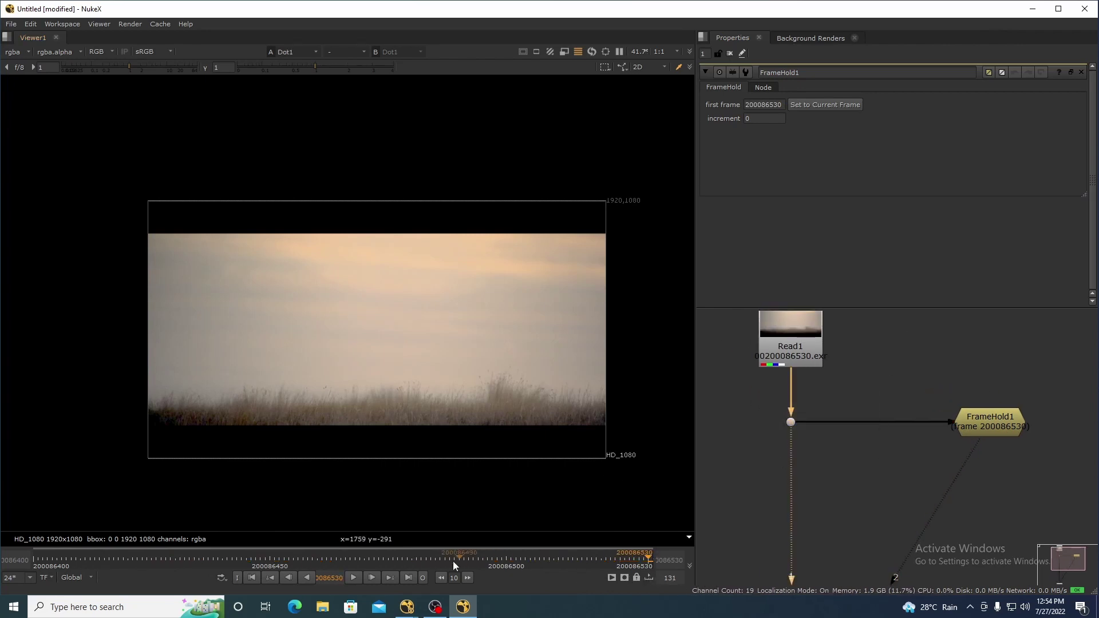
Step: Examine the area behind the woman and animal at frame 200086400 and compare it with the last frame, 200086530
{"action": "left_click_drag", "start_coordinate": [452, 561], "coordinate": [20, 568]}
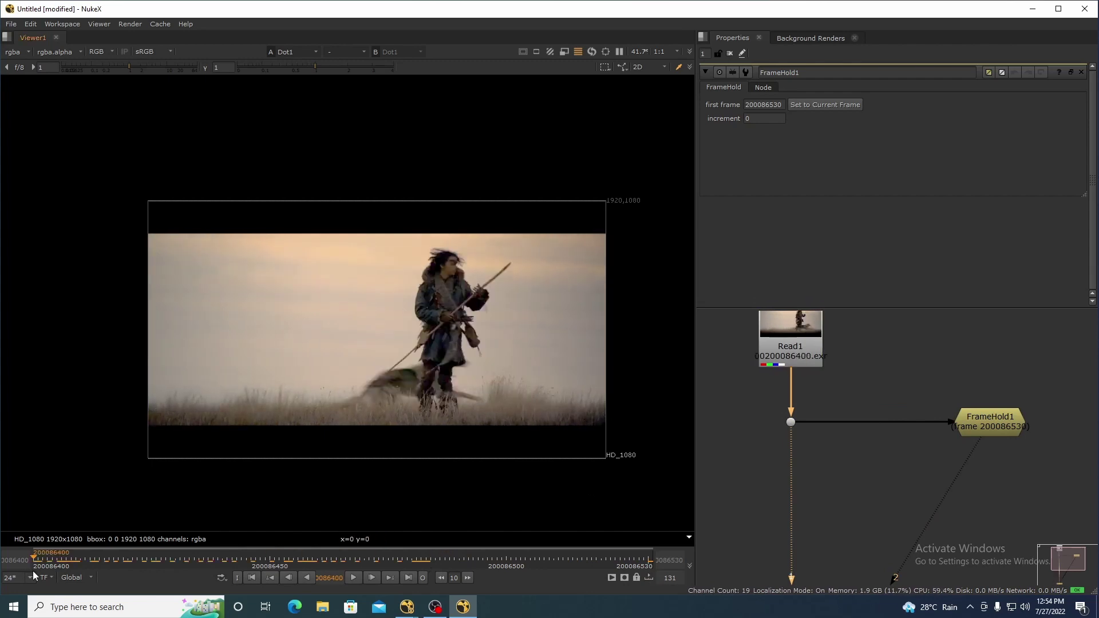
{"action": "scroll", "coordinate": [379, 396], "scroll_direction": "up", "scroll_amount": 3}
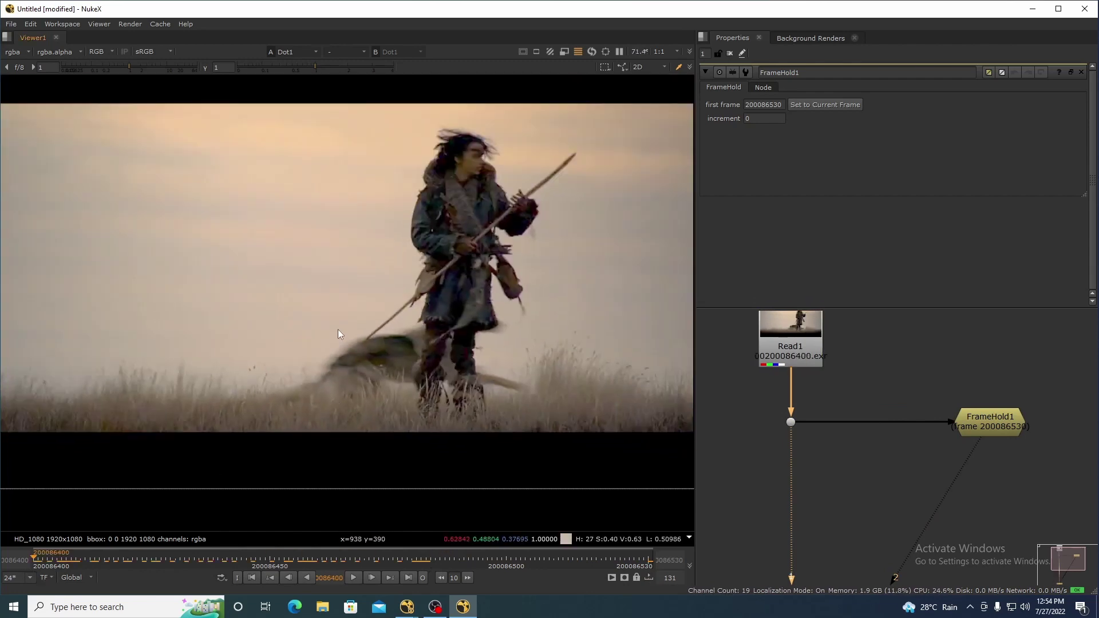
{"action": "scroll", "coordinate": [449, 343], "scroll_direction": "down", "scroll_amount": 2}
{"action": "left_click_drag", "start_coordinate": [471, 301], "coordinate": [313, 392]}
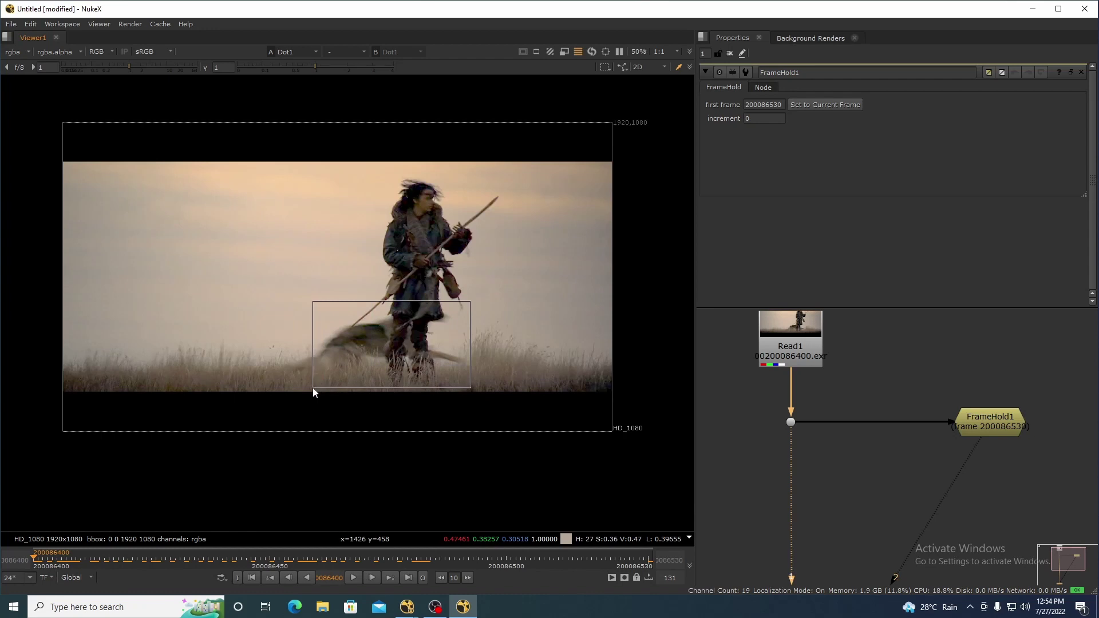
{"action": "scroll", "coordinate": [330, 380], "scroll_direction": "up", "scroll_amount": 3}
{"action": "left_click_drag", "start_coordinate": [497, 300], "coordinate": [358, 387]}
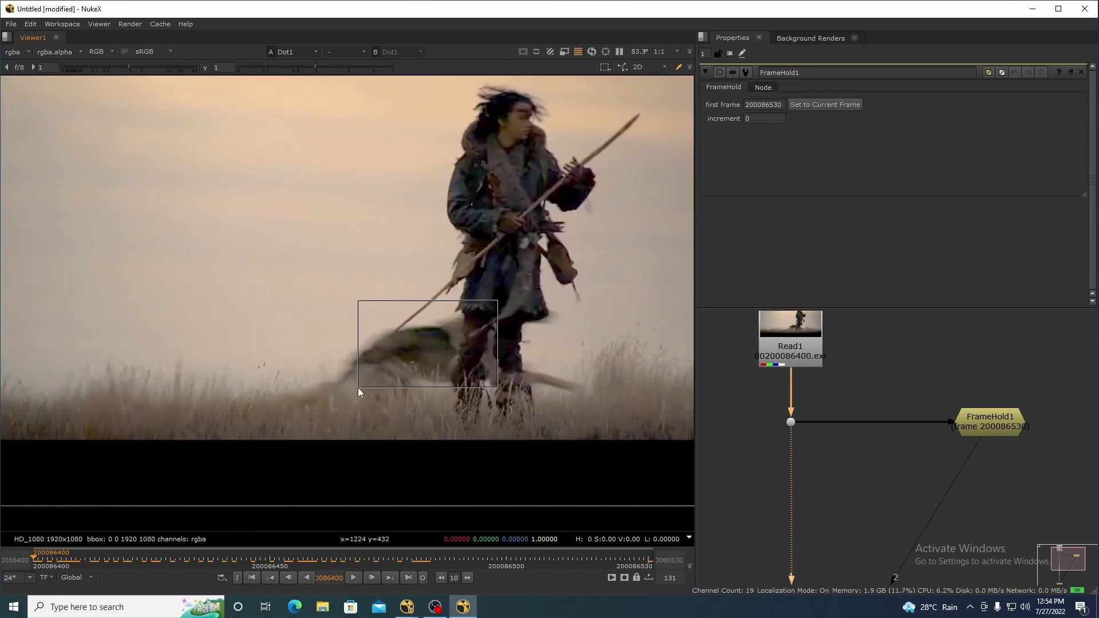
{"action": "scroll", "coordinate": [288, 388], "scroll_direction": "down", "scroll_amount": 3}
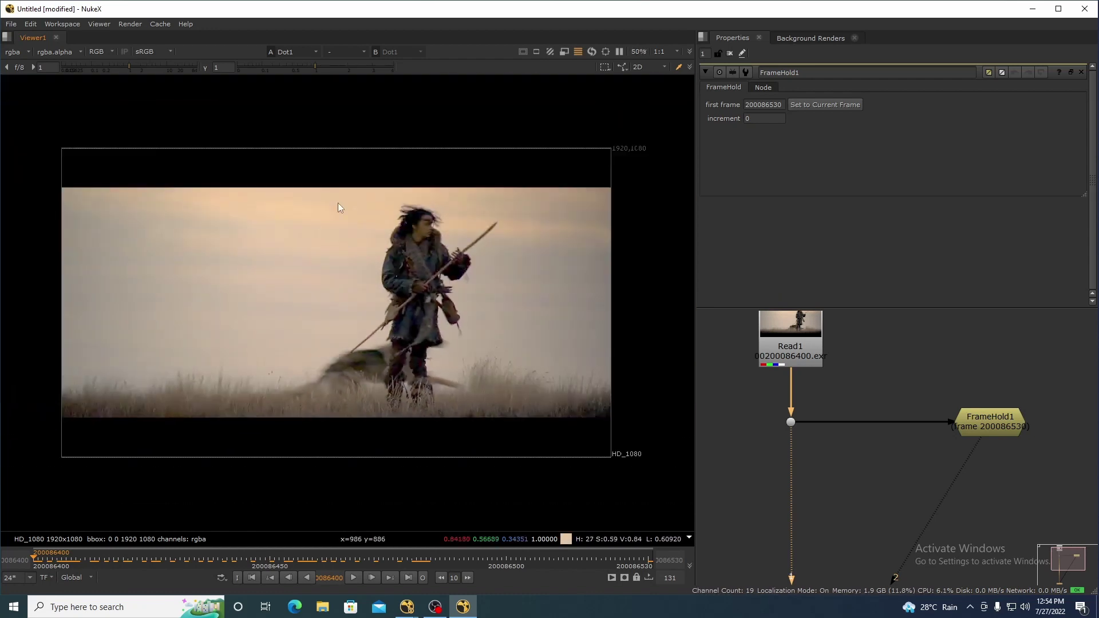
{"action": "left_click_drag", "start_coordinate": [297, 190], "coordinate": [611, 422]}
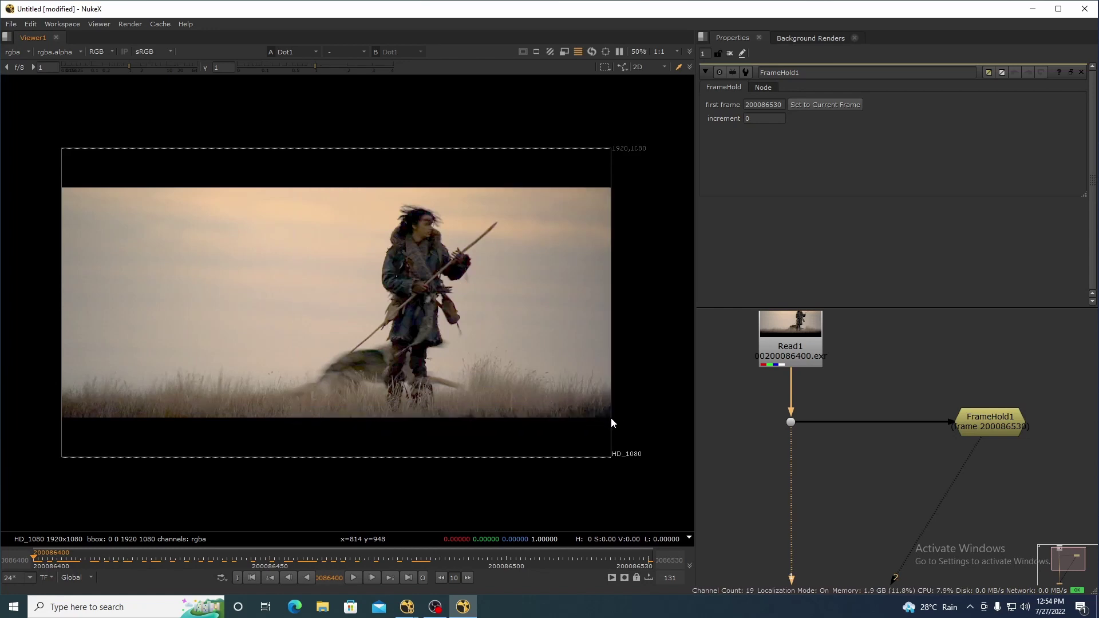
{"action": "left_click", "coordinate": [649, 563]}
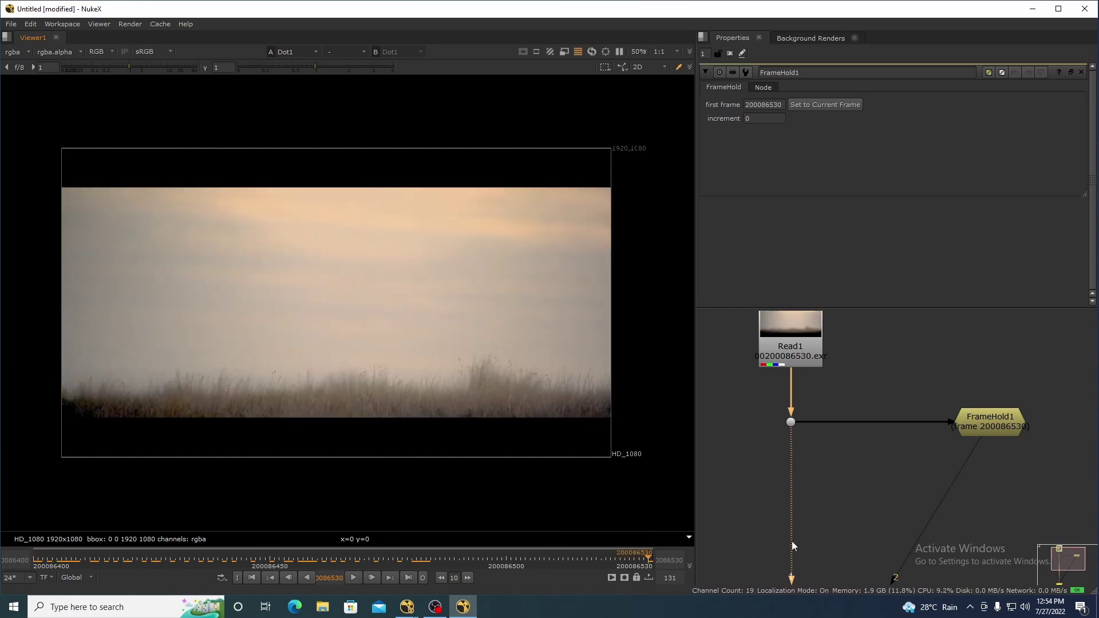
Step: Add a Merge node directly below FrameHold1 and set its operation to in
{"action": "left_click", "coordinate": [992, 426]}
{"action": "key", "text": "m"}
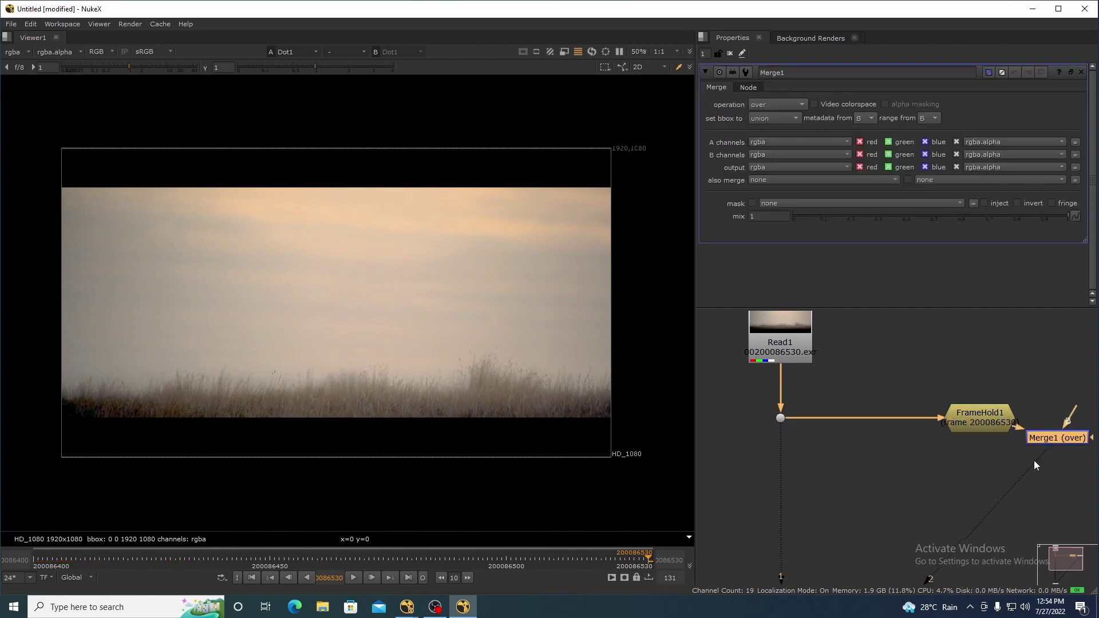
{"action": "left_click_drag", "start_coordinate": [1046, 441], "coordinate": [972, 493]}
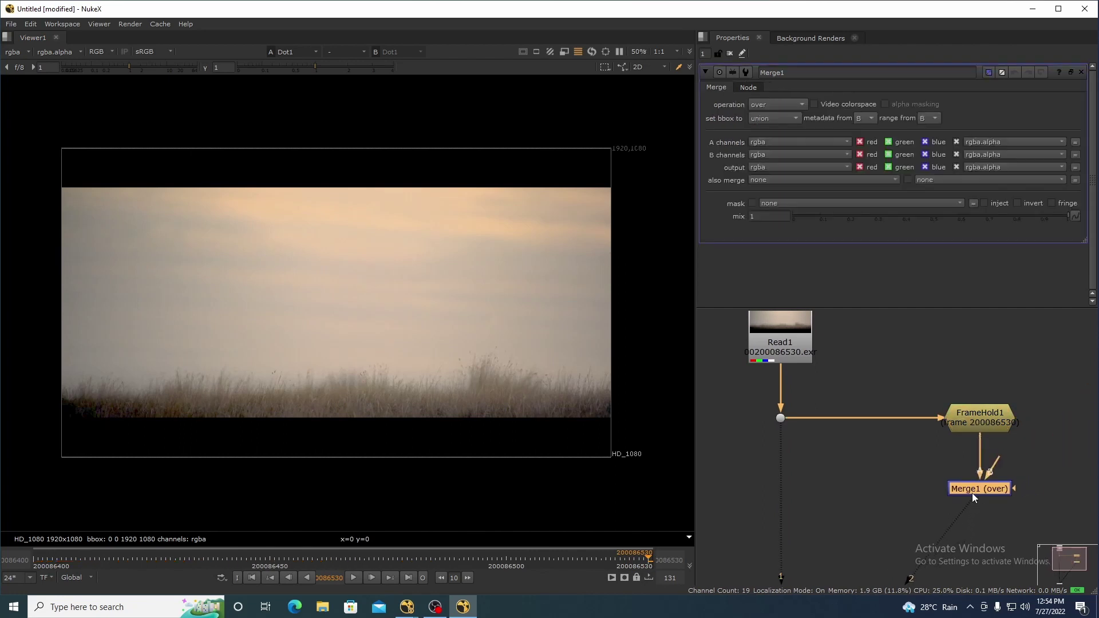
{"action": "left_click", "coordinate": [777, 105]}
{"action": "left_click", "coordinate": [779, 179]}
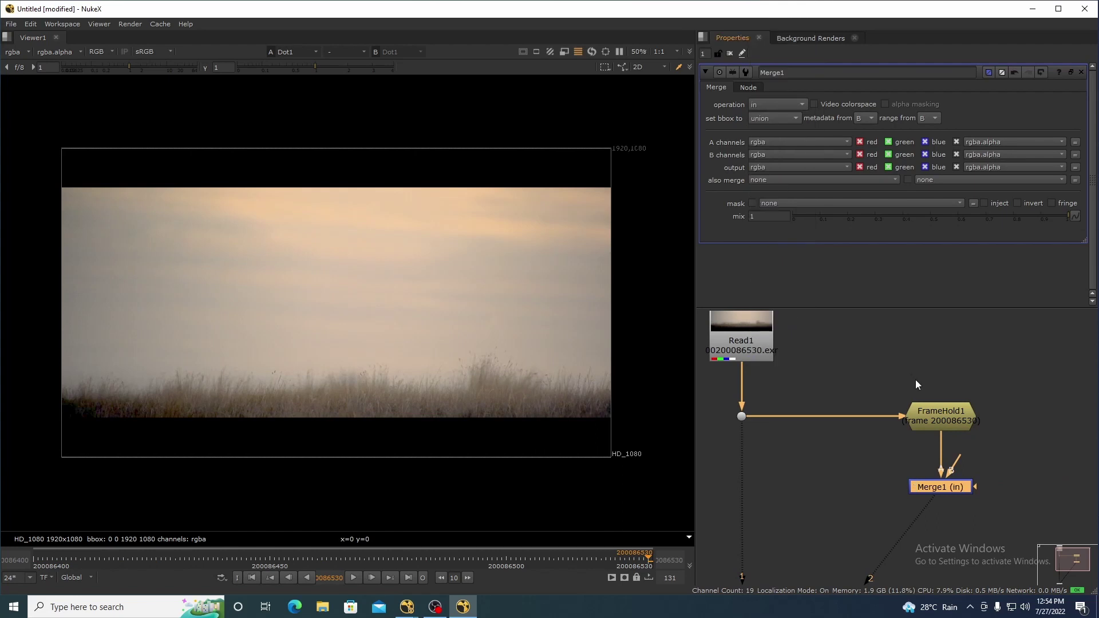
Step: Add a Roto node beside Merge1 and connect it to the merge's B input
{"action": "left_click", "coordinate": [999, 429]}
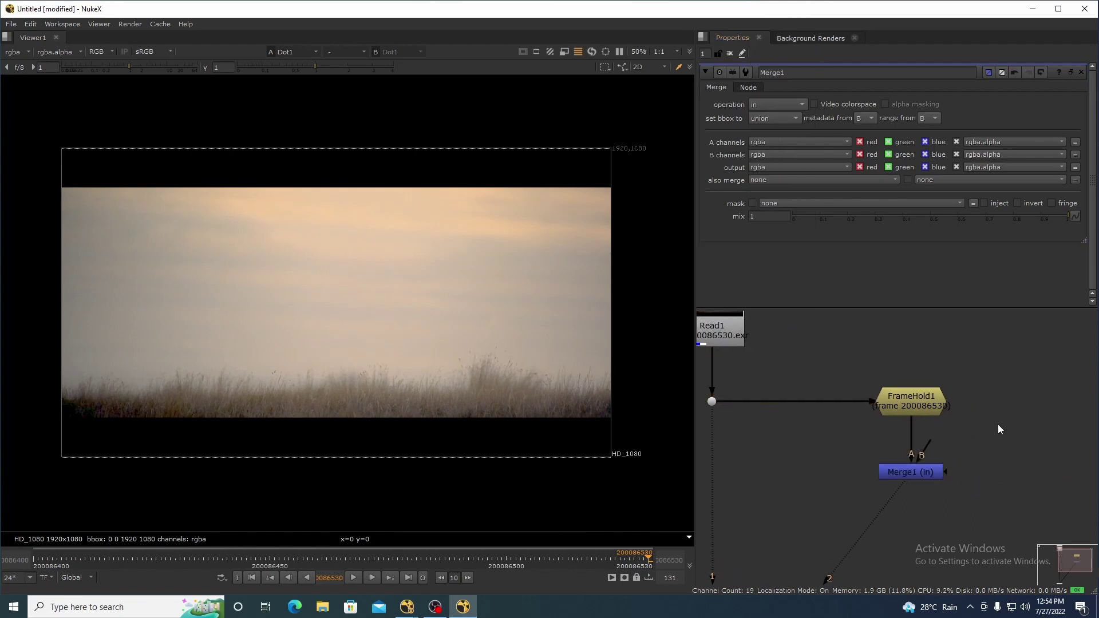
{"action": "key", "text": "o"}
{"action": "left_click_drag", "start_coordinate": [1003, 434], "coordinate": [1036, 476]}
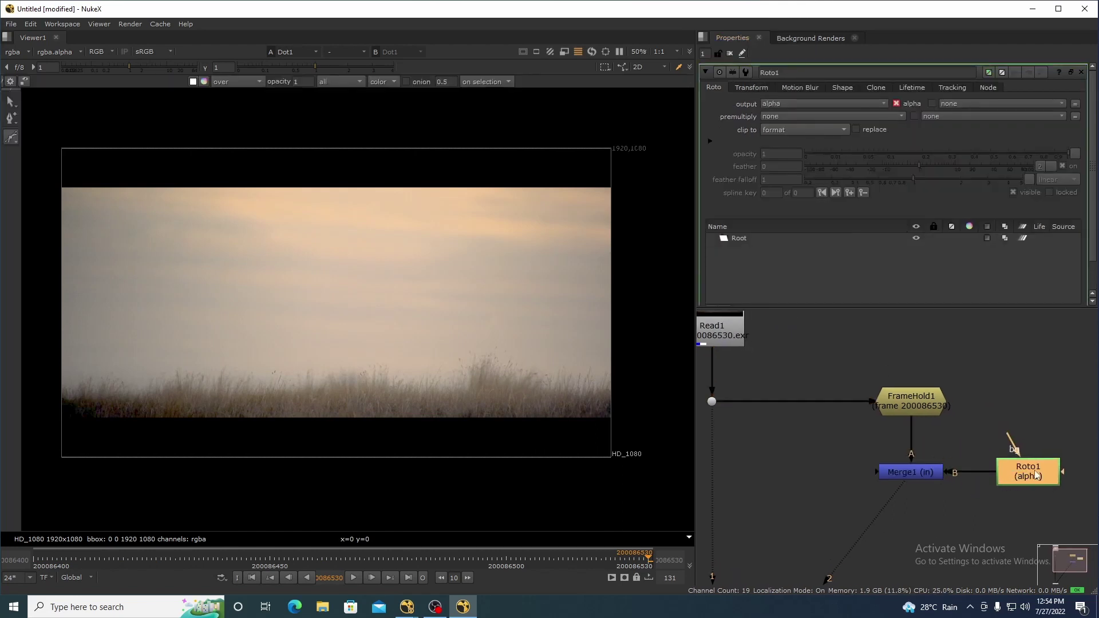
{"action": "scroll", "coordinate": [829, 452], "scroll_direction": "down", "scroll_amount": 2}
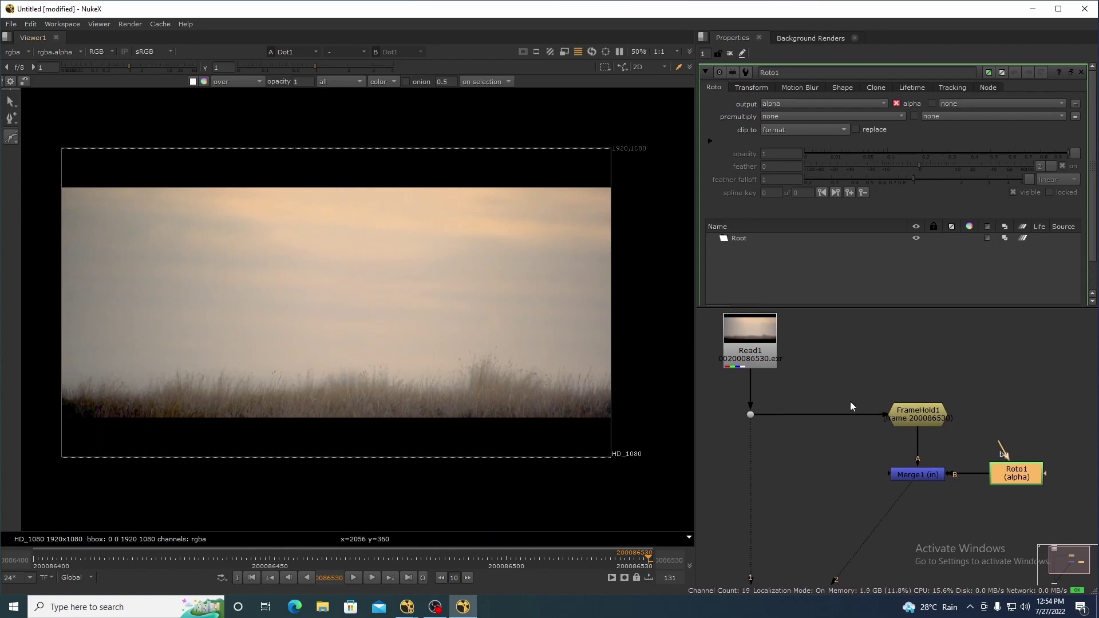
{"action": "left_click_drag", "start_coordinate": [850, 402], "coordinate": [845, 397]}
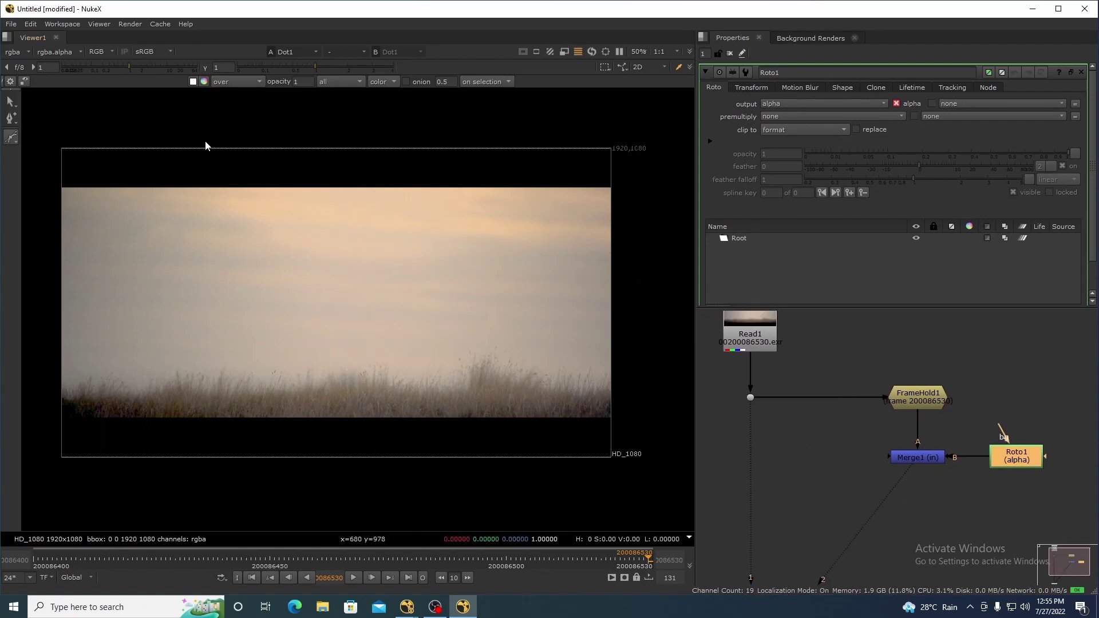
Step: Draw a rectangle shape in Roto1 covering the picture from just before the animal across to the frame's far edge beyond the woman
{"action": "right_click", "coordinate": [16, 144]}
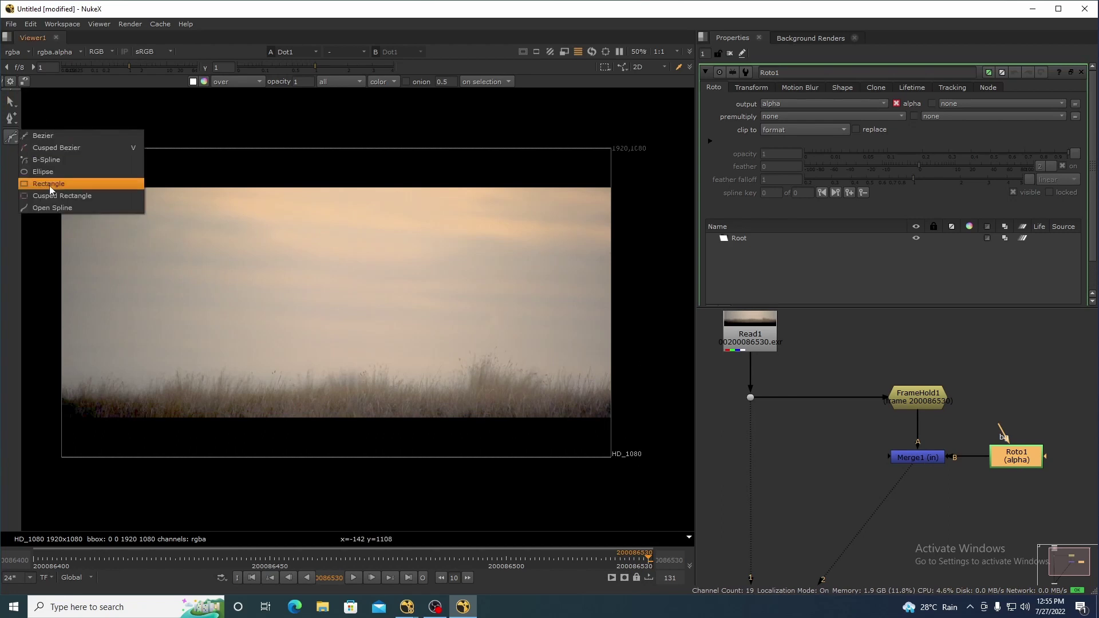
{"action": "left_click", "coordinate": [45, 184]}
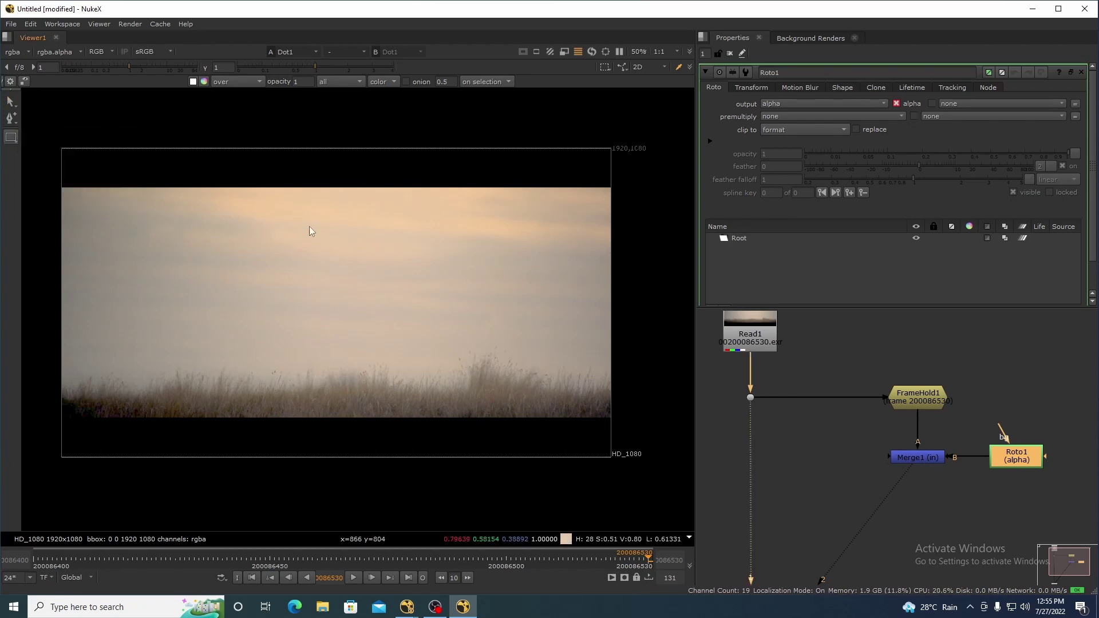
{"action": "left_click", "coordinate": [33, 559]}
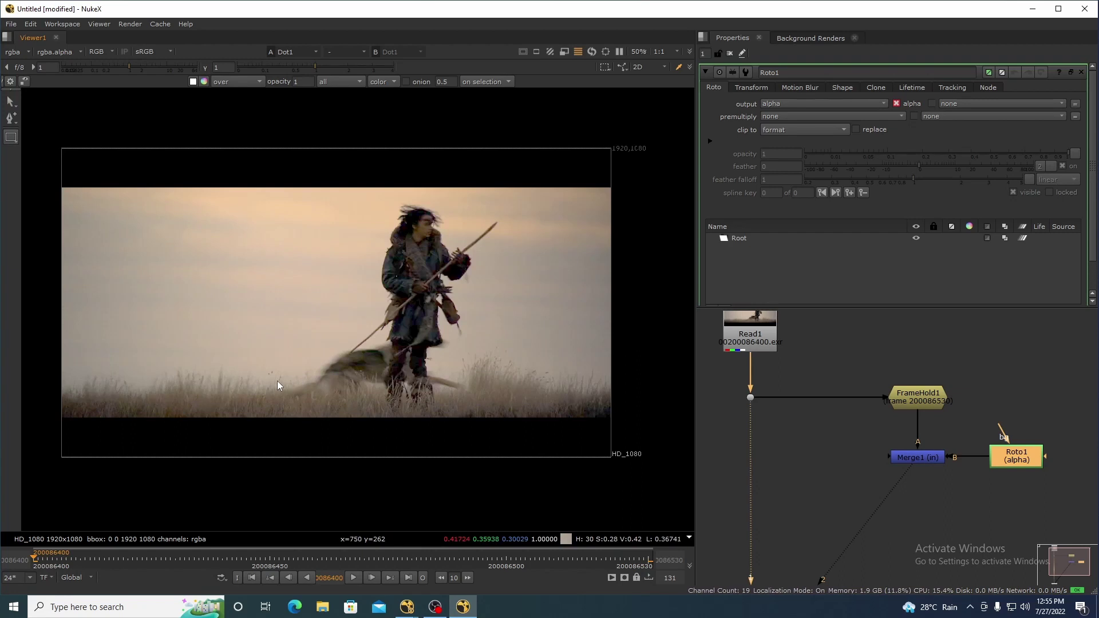
{"action": "left_click", "coordinate": [646, 563]}
{"action": "left_click_drag", "start_coordinate": [279, 187], "coordinate": [614, 420]}
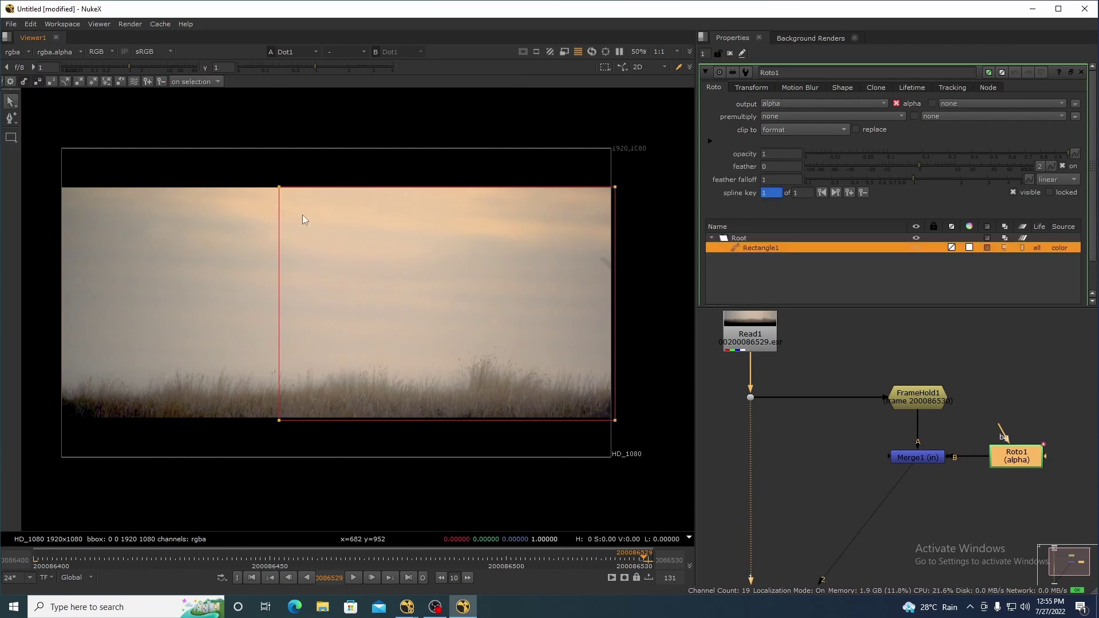
Step: Add an over Merge node to the main footage branch and connect Merge1 to its A input
{"action": "key", "text": "space"}
{"action": "scroll", "coordinate": [444, 277], "scroll_direction": "up", "scroll_amount": 3}
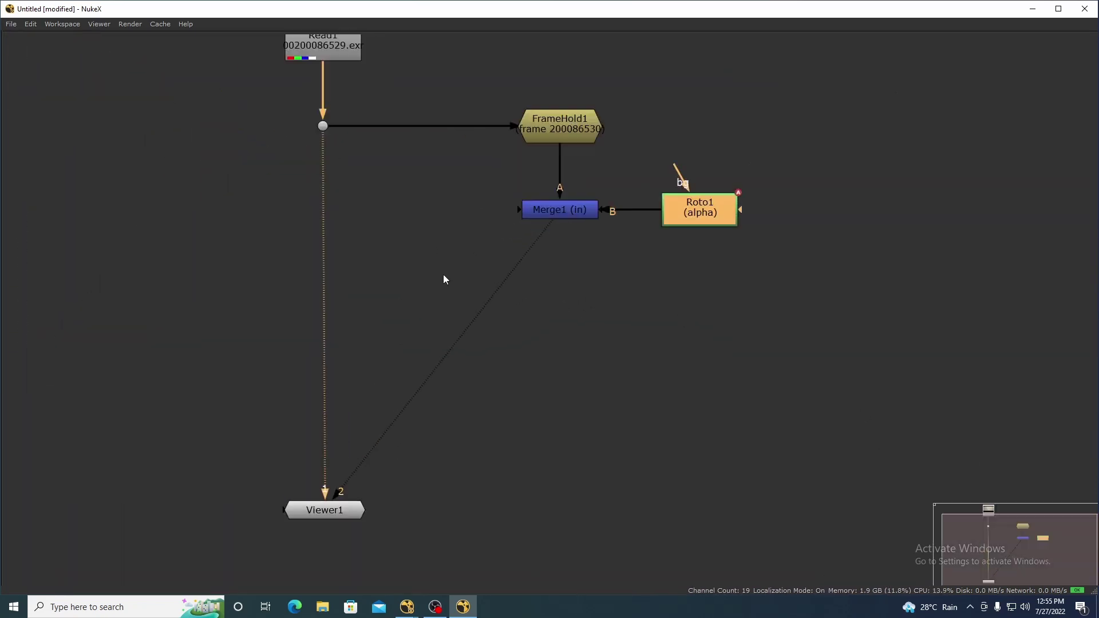
{"action": "left_click_drag", "start_coordinate": [445, 277], "coordinate": [523, 356]}
{"action": "key", "text": "m"}
{"action": "left_click_drag", "start_coordinate": [420, 338], "coordinate": [623, 310]}
{"action": "left_click_drag", "start_coordinate": [895, 263], "coordinate": [687, 319]}
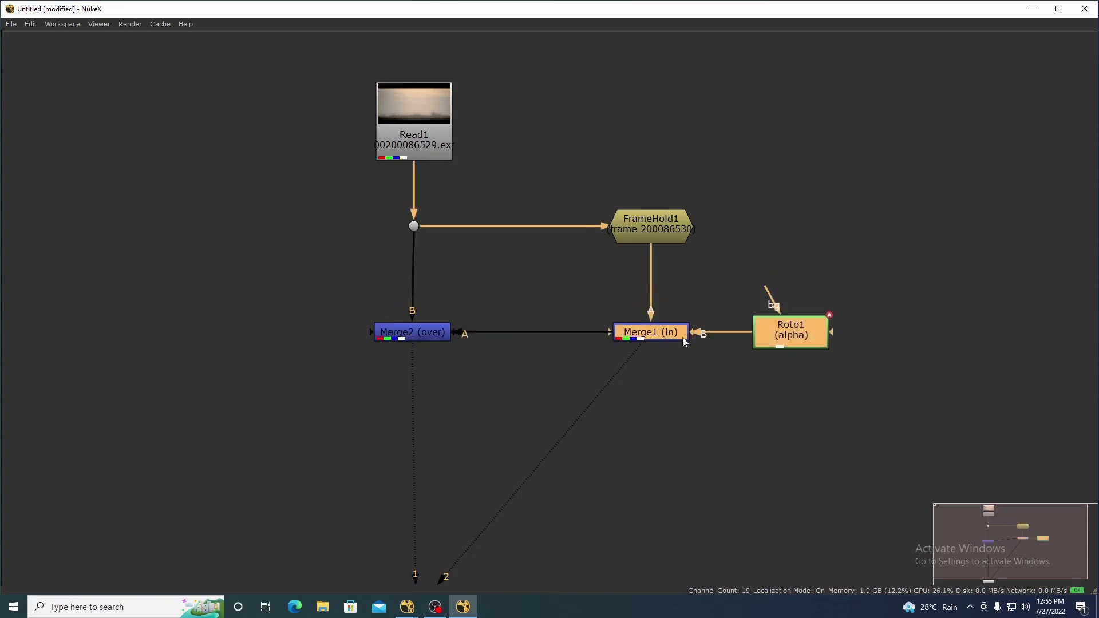
Step: Return to the full workspace layout and show the output of Merge2 in the viewer
{"action": "key", "text": "space"}
{"action": "scroll", "coordinate": [836, 487], "scroll_direction": "down", "scroll_amount": 5}
{"action": "left_click_drag", "start_coordinate": [738, 401], "coordinate": [929, 443]}
{"action": "scroll", "coordinate": [886, 425], "scroll_direction": "up", "scroll_amount": 3}
{"action": "key", "text": "1"}
{"action": "left_click", "coordinate": [947, 496]}
{"action": "left_click", "coordinate": [876, 462]}
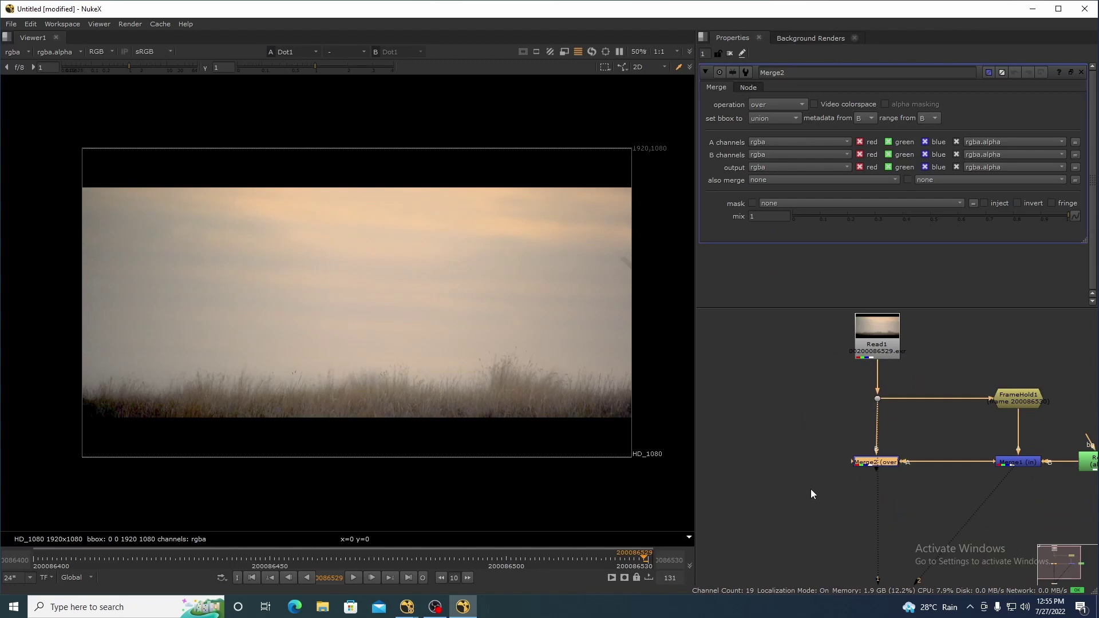
{"action": "key", "text": "1"}
Step: Play back the merged result and examine the patch edge in the sky and grass for brightness differences
{"action": "left_click", "coordinate": [355, 577]}
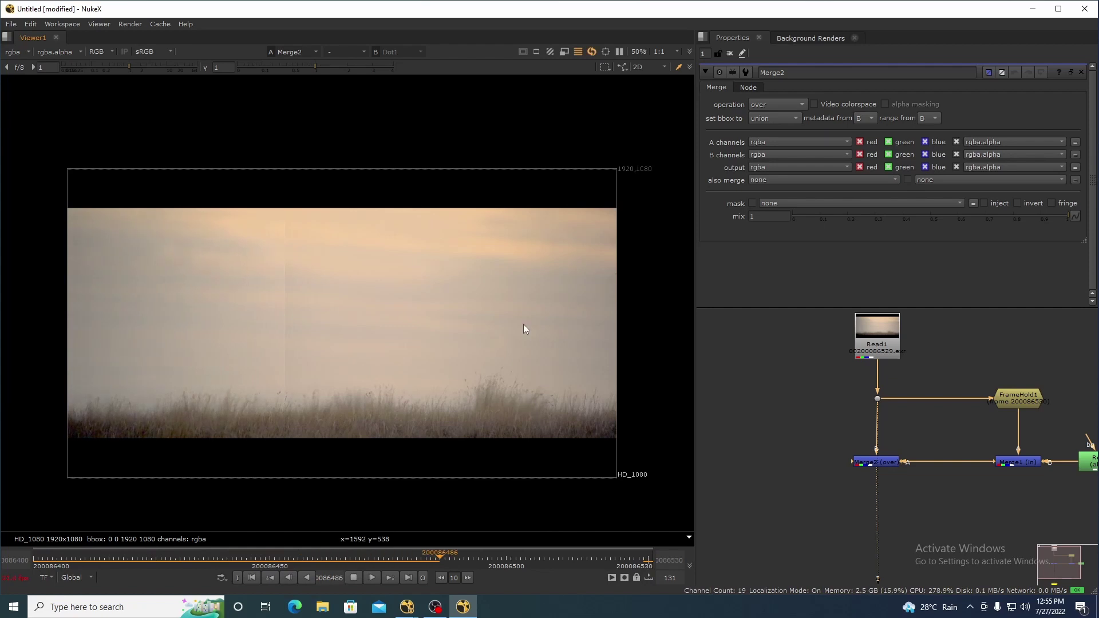
{"action": "scroll", "coordinate": [407, 437], "scroll_direction": "up", "scroll_amount": 2}
{"action": "scroll", "coordinate": [228, 376], "scroll_direction": "up", "scroll_amount": 2}
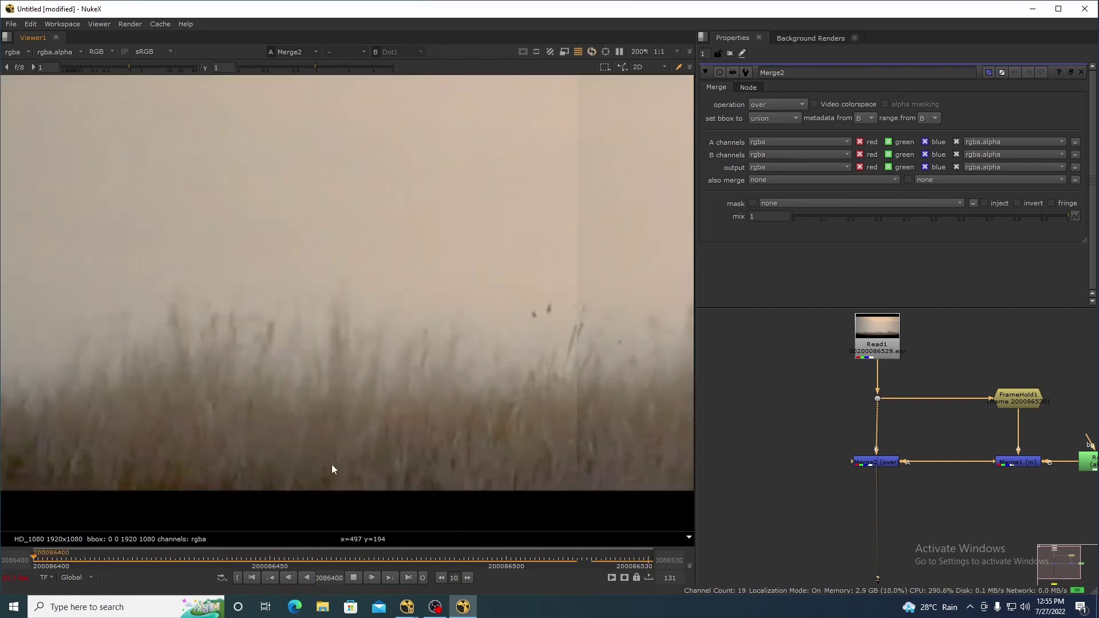
{"action": "left_click_drag", "start_coordinate": [513, 324], "coordinate": [109, 482]}
{"action": "scroll", "coordinate": [506, 366], "scroll_direction": "down", "scroll_amount": 6}
{"action": "scroll", "coordinate": [284, 266], "scroll_direction": "up", "scroll_amount": 6}
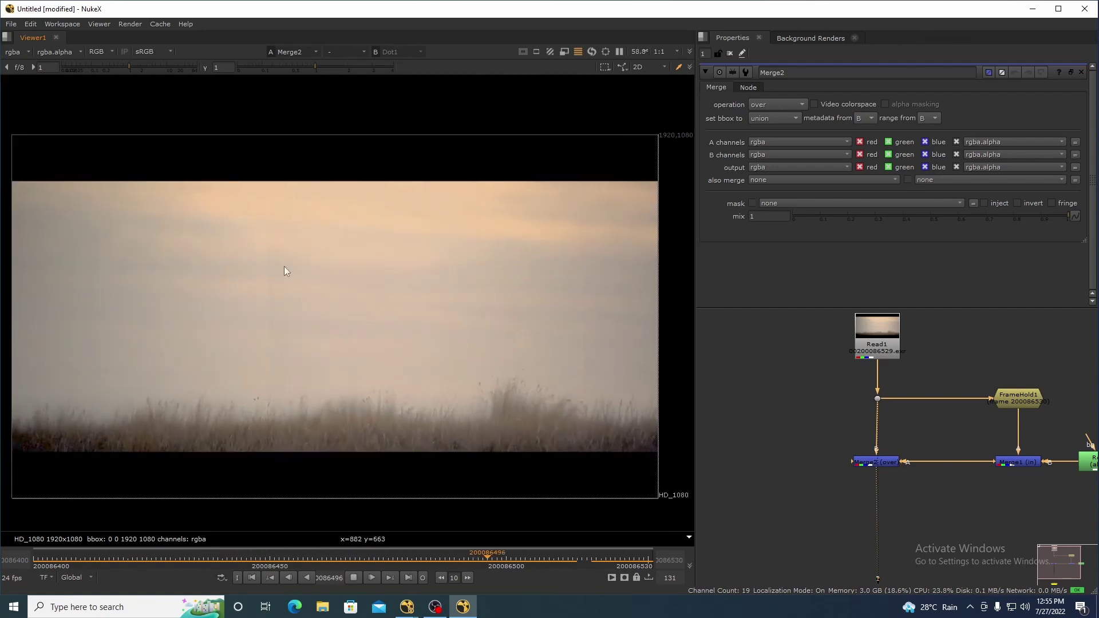
{"action": "scroll", "coordinate": [235, 215], "scroll_direction": "down", "scroll_amount": 2}
{"action": "left_click_drag", "start_coordinate": [192, 184], "coordinate": [397, 318]}
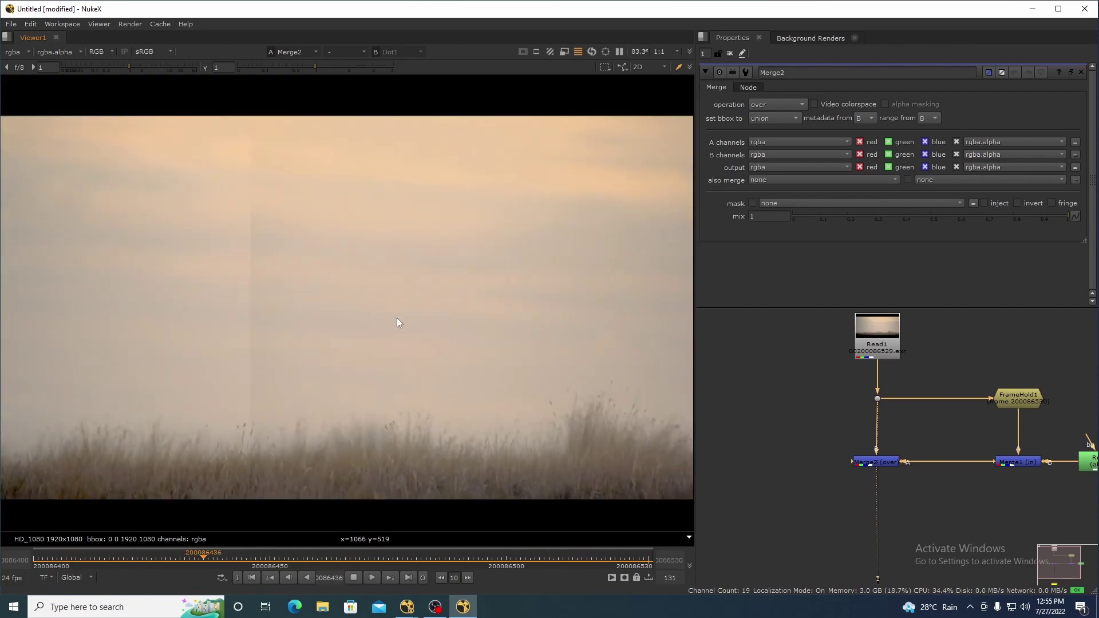
{"action": "left_click", "coordinate": [354, 578]}
Step: Add a Grade node between Merge1 and Merge2 and keyframe its gain at 1 on the last frame, 200086530
{"action": "left_click_drag", "start_coordinate": [647, 562], "coordinate": [704, 605]}
{"action": "left_click_drag", "start_coordinate": [1030, 458], "coordinate": [921, 438]}
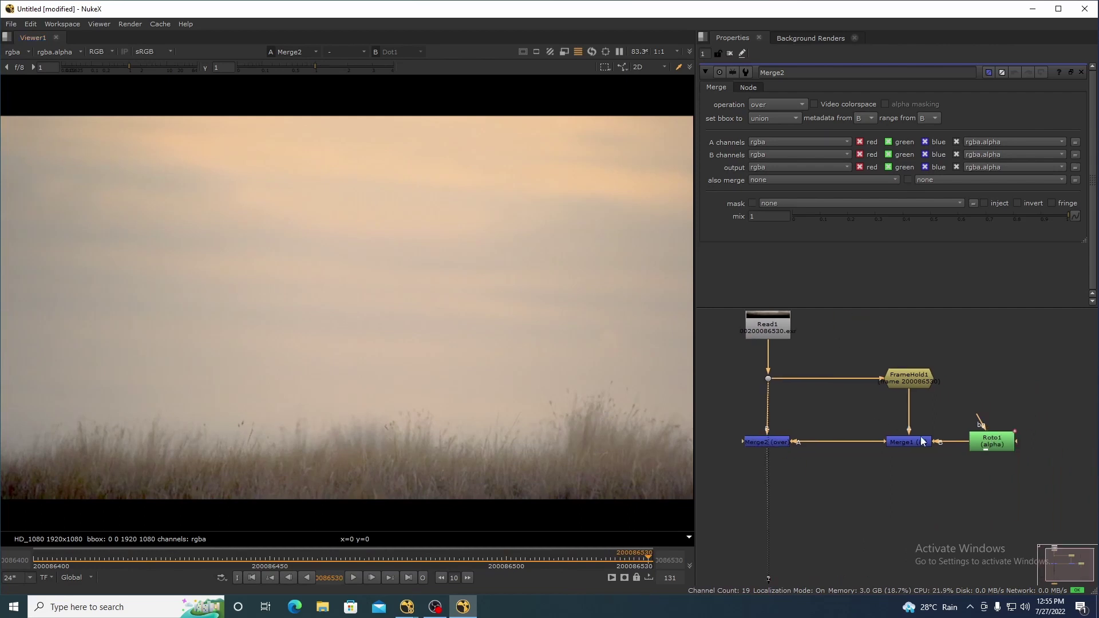
{"action": "left_click", "coordinate": [914, 443]}
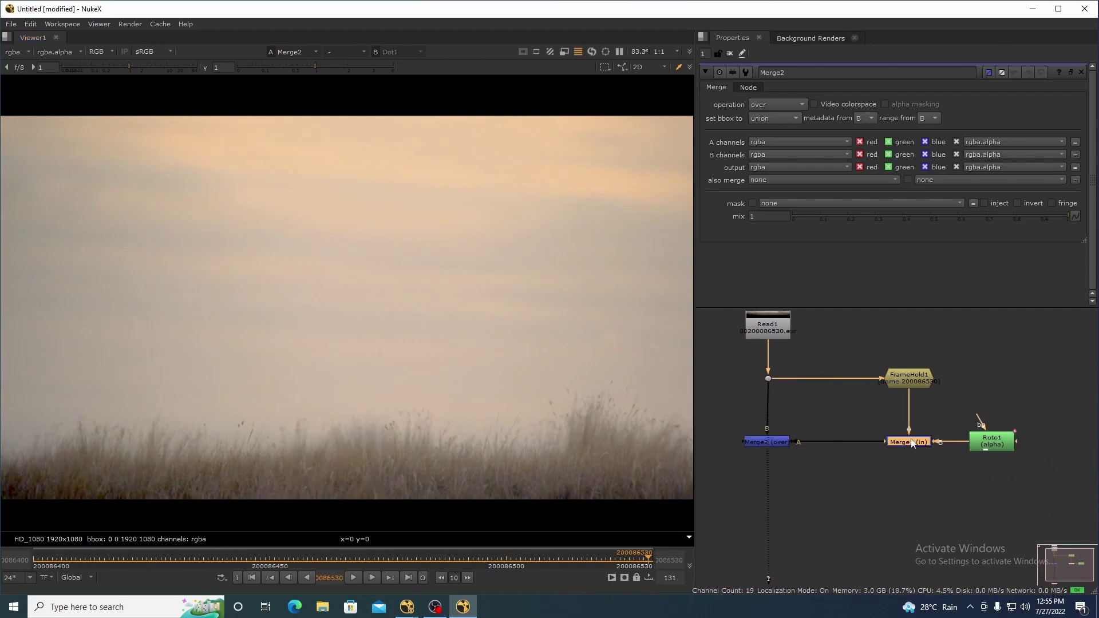
{"action": "key", "text": "g"}
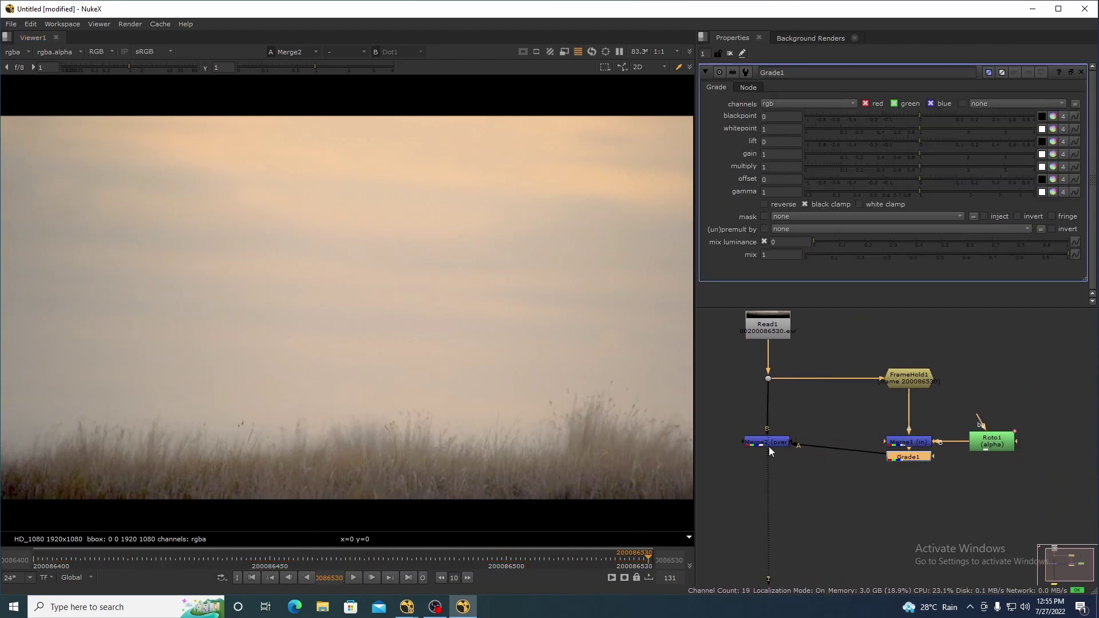
{"action": "left_click_drag", "start_coordinate": [769, 446], "coordinate": [771, 459]}
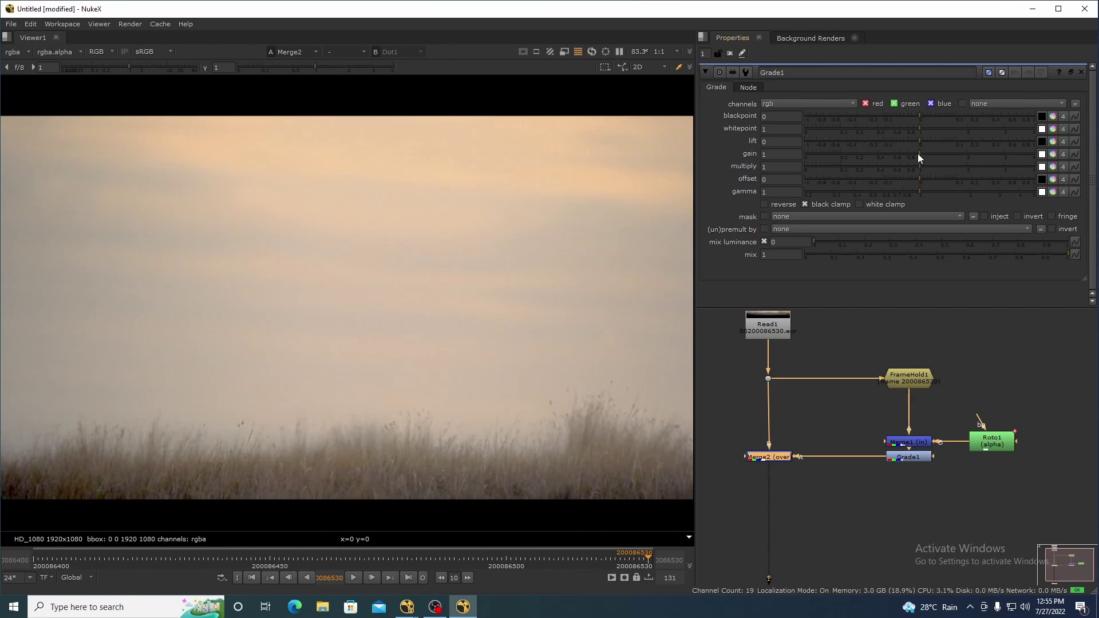
{"action": "left_click", "coordinate": [1075, 154]}
{"action": "left_click", "coordinate": [1024, 162]}
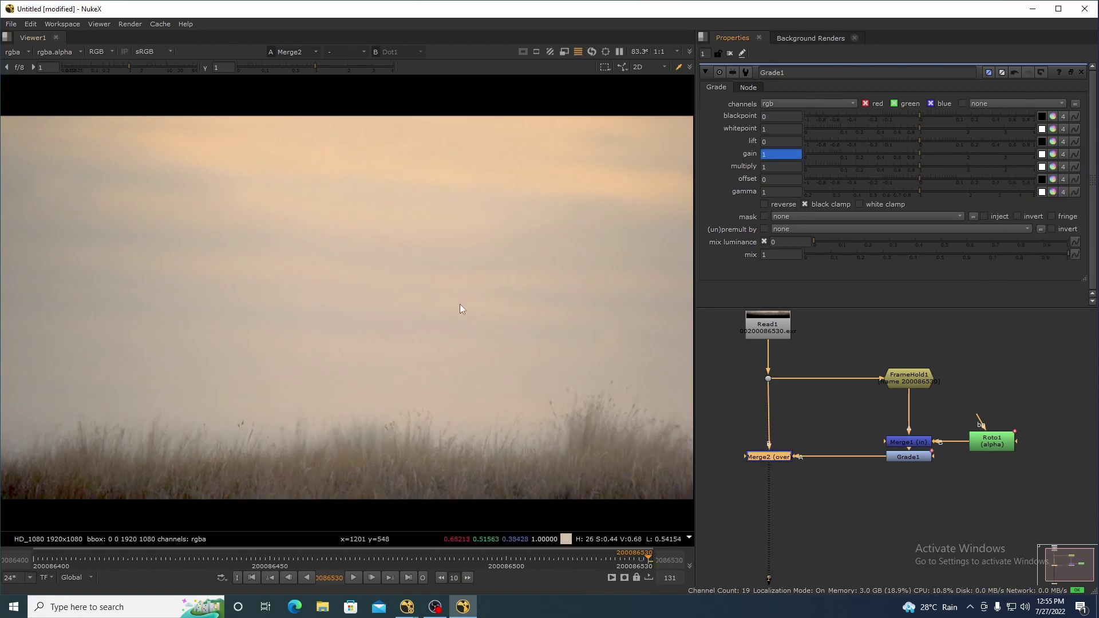
Step: Scrub to frame 200086510 and lower the viewer gamma to 0.52 to inspect the patch edge in the sky
{"action": "left_click_drag", "start_coordinate": [630, 559], "coordinate": [444, 554]}
{"action": "left_click_drag", "start_coordinate": [350, 554], "coordinate": [552, 567]}
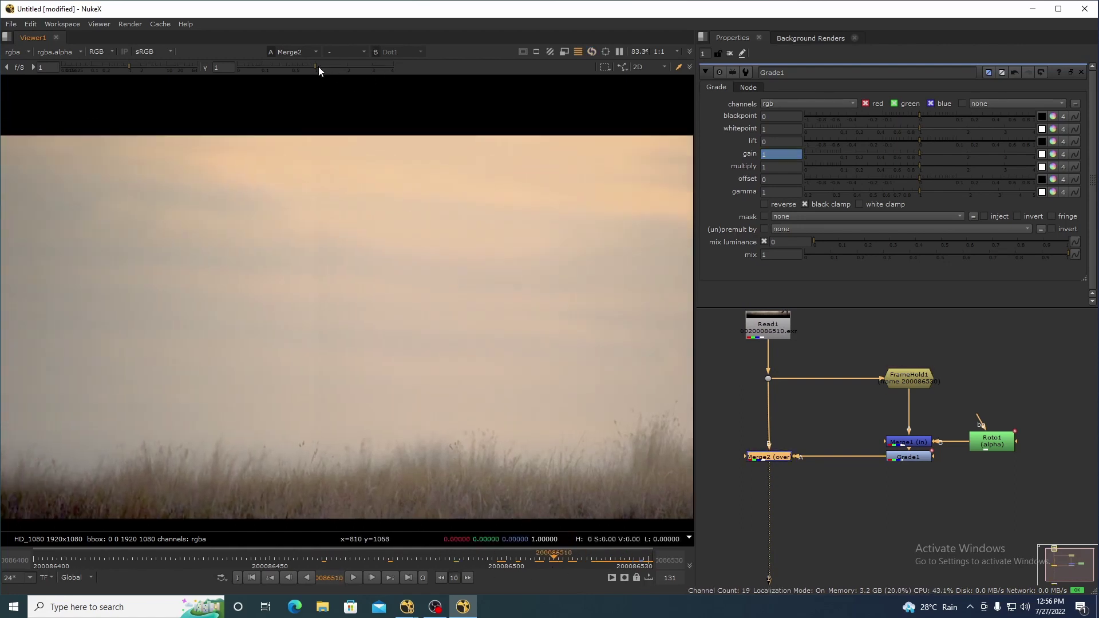
{"action": "left_click_drag", "start_coordinate": [318, 66], "coordinate": [294, 64]}
{"action": "scroll", "coordinate": [297, 210], "scroll_direction": "up", "scroll_amount": 3}
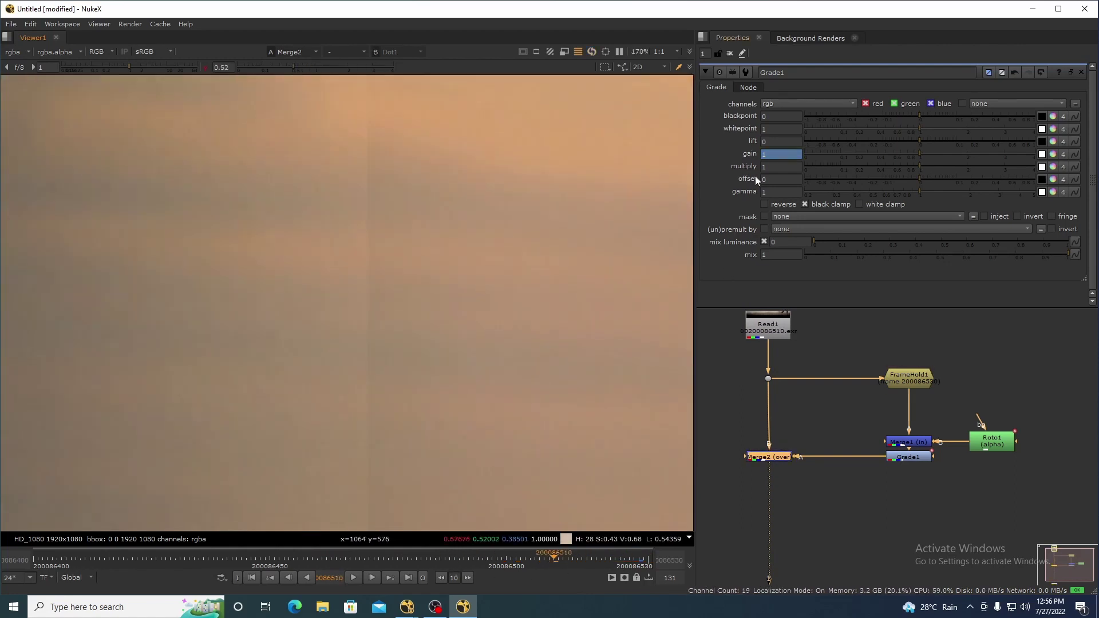
Step: Set Grade1's gain to 1.04 at frame 200086510 and check the match in the blue channel
{"action": "type", "text": ".9"}
{"action": "key", "text": "Return"}
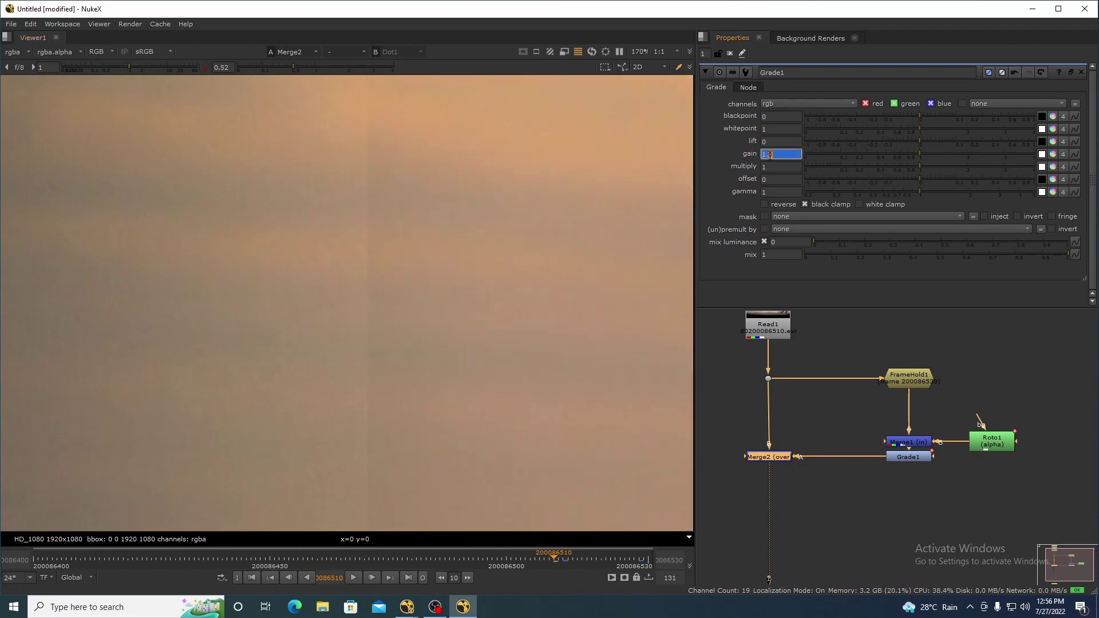
{"action": "key", "text": "Up"}
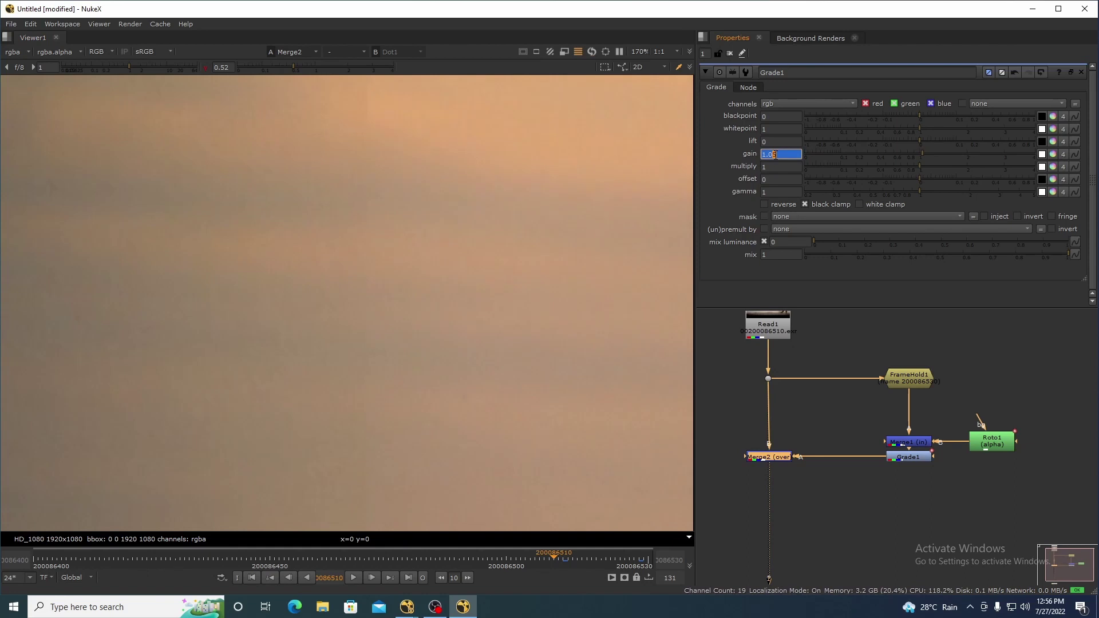
{"action": "scroll", "coordinate": [424, 269], "scroll_direction": "down", "scroll_amount": 5}
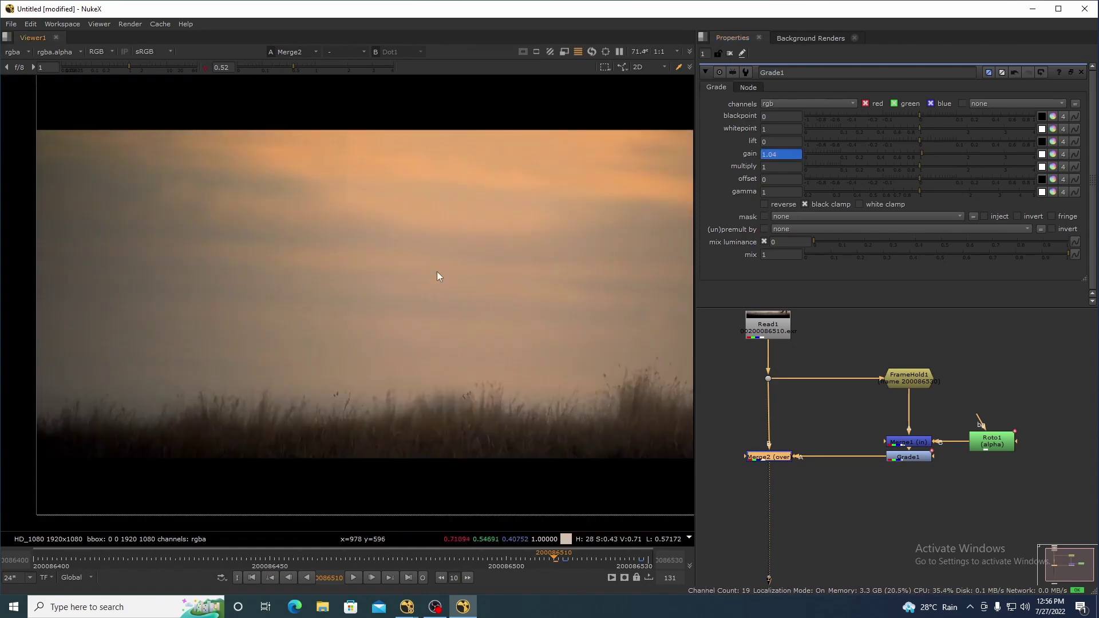
{"action": "key", "text": "b"}
{"action": "left_click_drag", "start_coordinate": [438, 272], "coordinate": [436, 283]}
{"action": "key", "text": "b"}
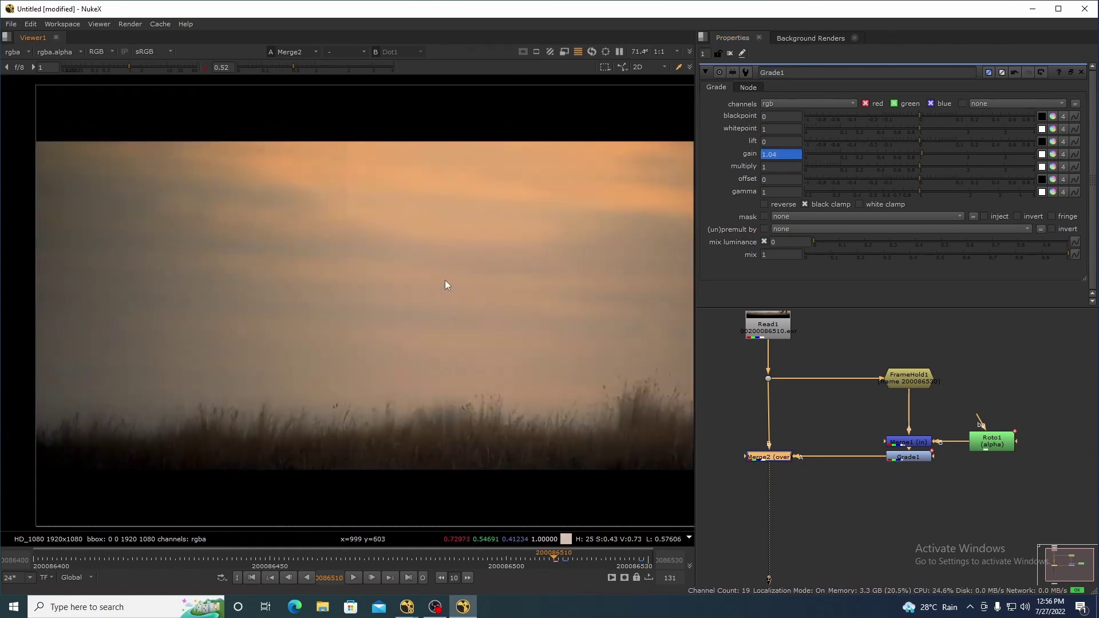
Step: Keyframe Grade1's gain at 1.04 on frame 200086492
{"action": "left_click", "coordinate": [355, 560]}
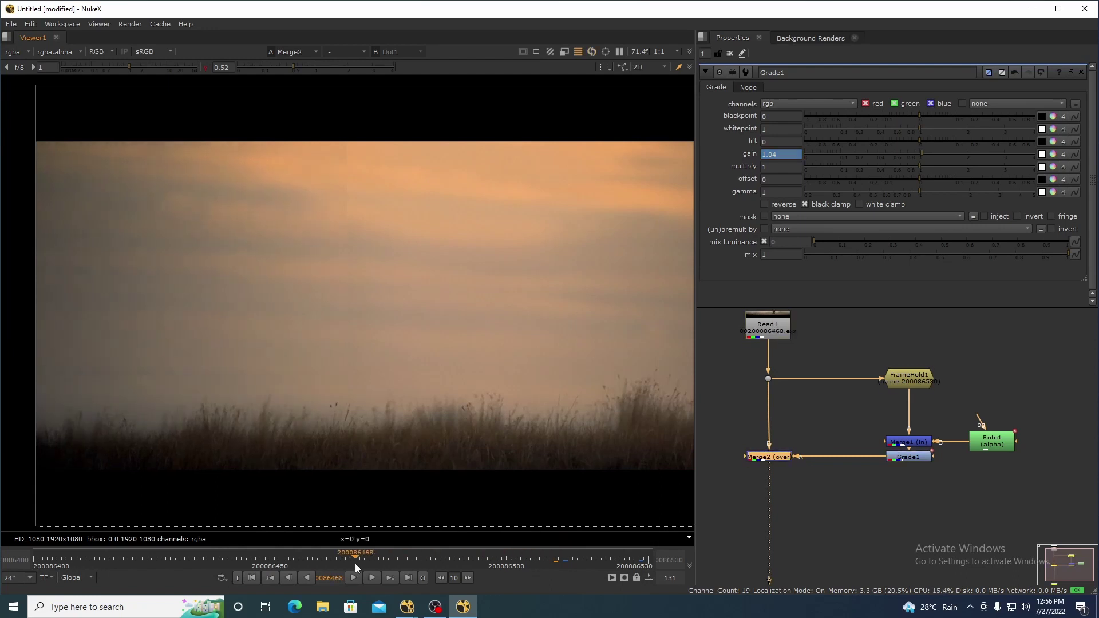
{"action": "left_click_drag", "start_coordinate": [535, 599], "coordinate": [458, 606]}
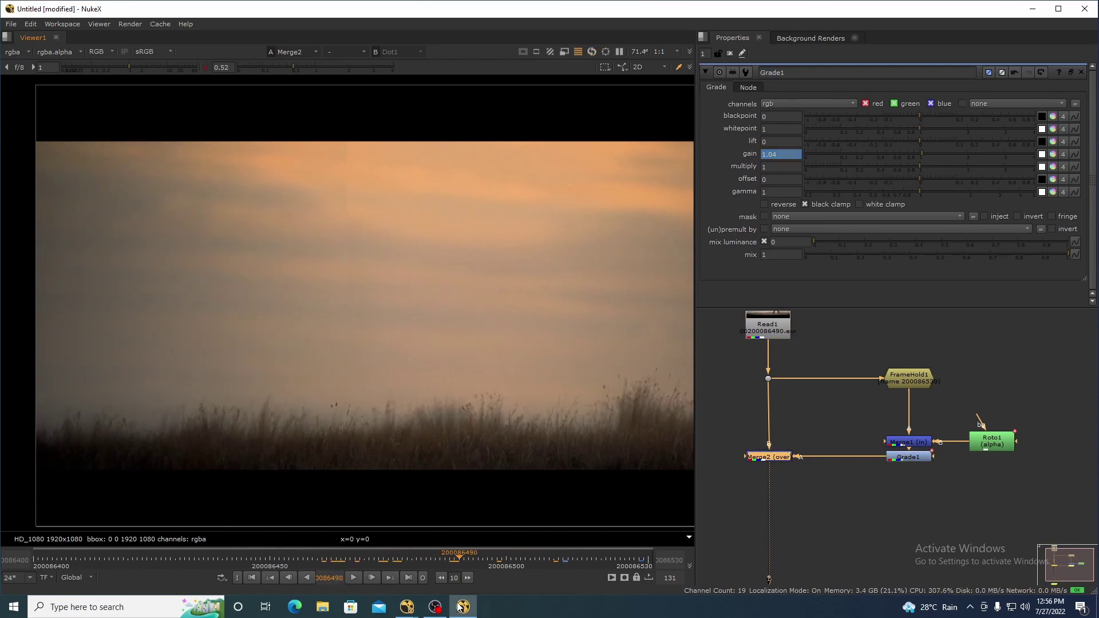
{"action": "left_click", "coordinate": [1073, 156]}
Step: Go to frame 200086448 and raise Grade1's gain to 1.06 to blend the patch edge in the sky
{"action": "left_click", "coordinate": [371, 556]}
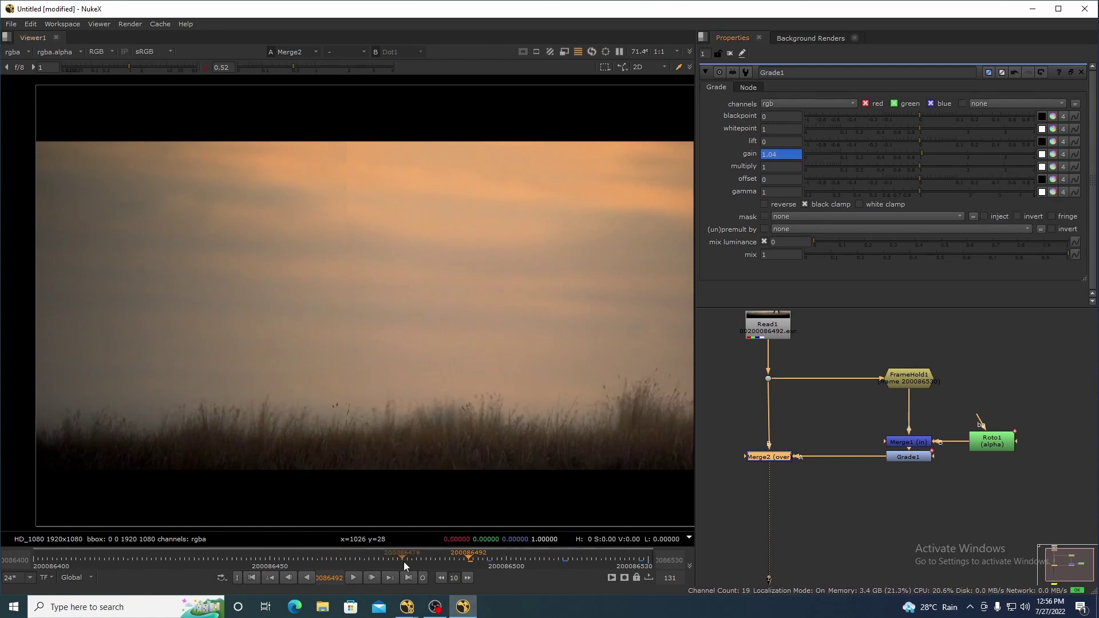
{"action": "left_click", "coordinate": [277, 567]}
{"action": "left_click", "coordinate": [269, 576]}
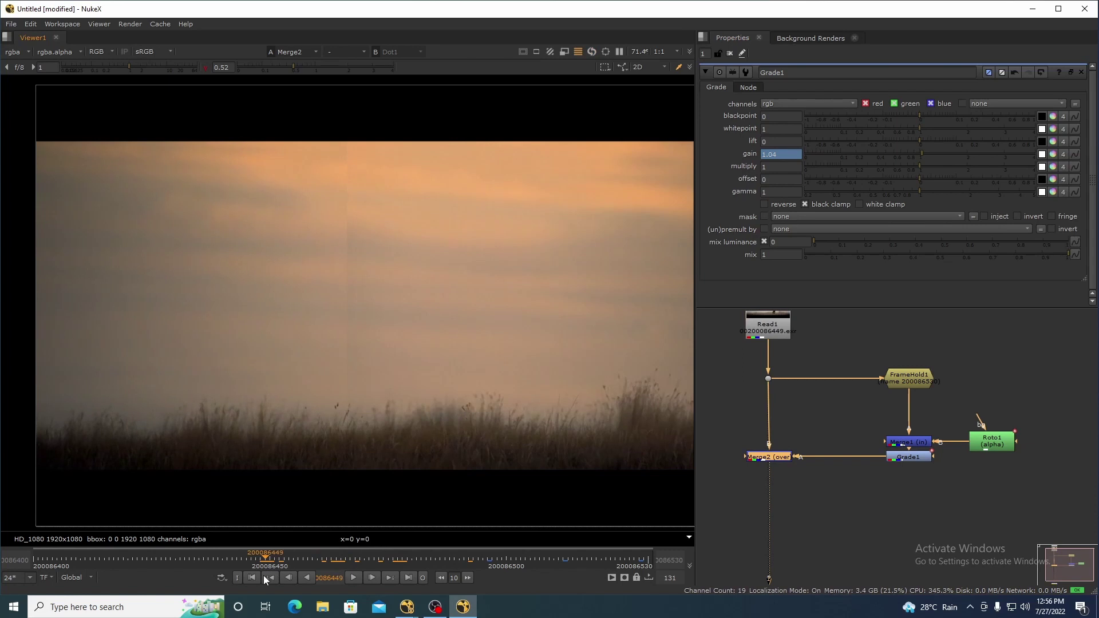
{"action": "scroll", "coordinate": [356, 280], "scroll_direction": "up", "scroll_amount": 3}
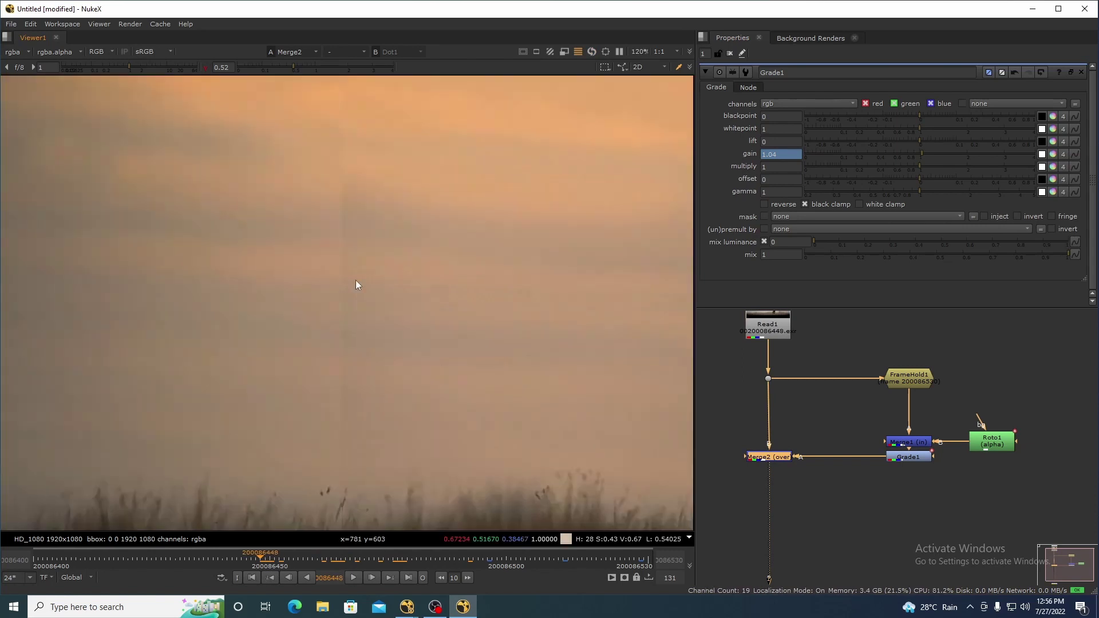
{"action": "left_click", "coordinate": [774, 155]}
{"action": "key", "text": "Up"}
{"action": "key", "text": "Up"}
{"action": "key", "text": "Up"}
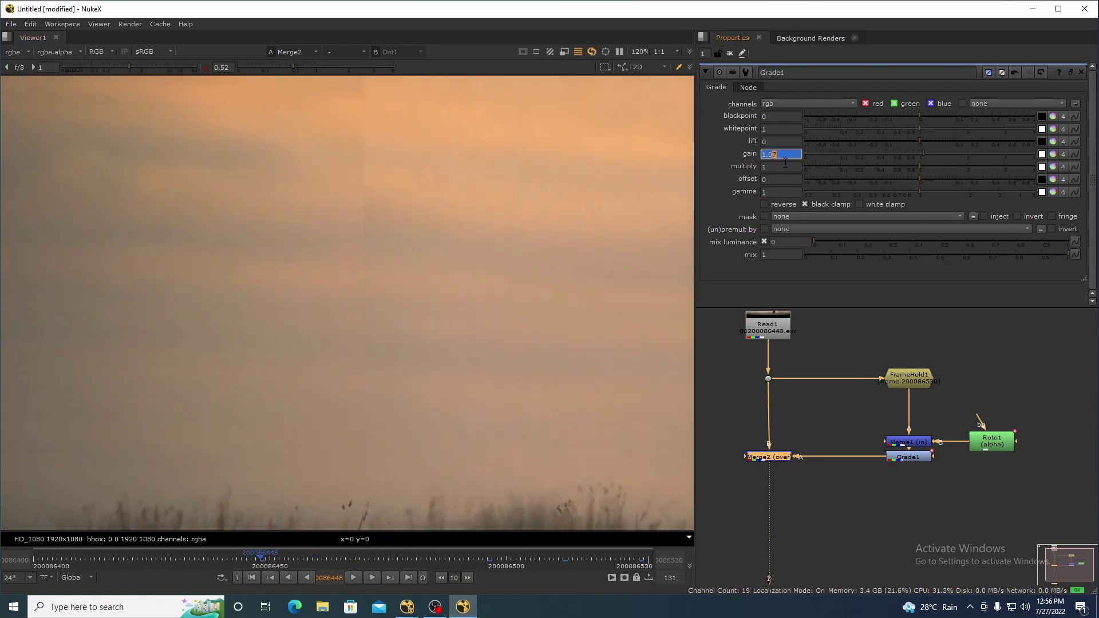
{"action": "key", "text": "Down"}
{"action": "scroll", "coordinate": [331, 286], "scroll_direction": "down", "scroll_amount": 4}
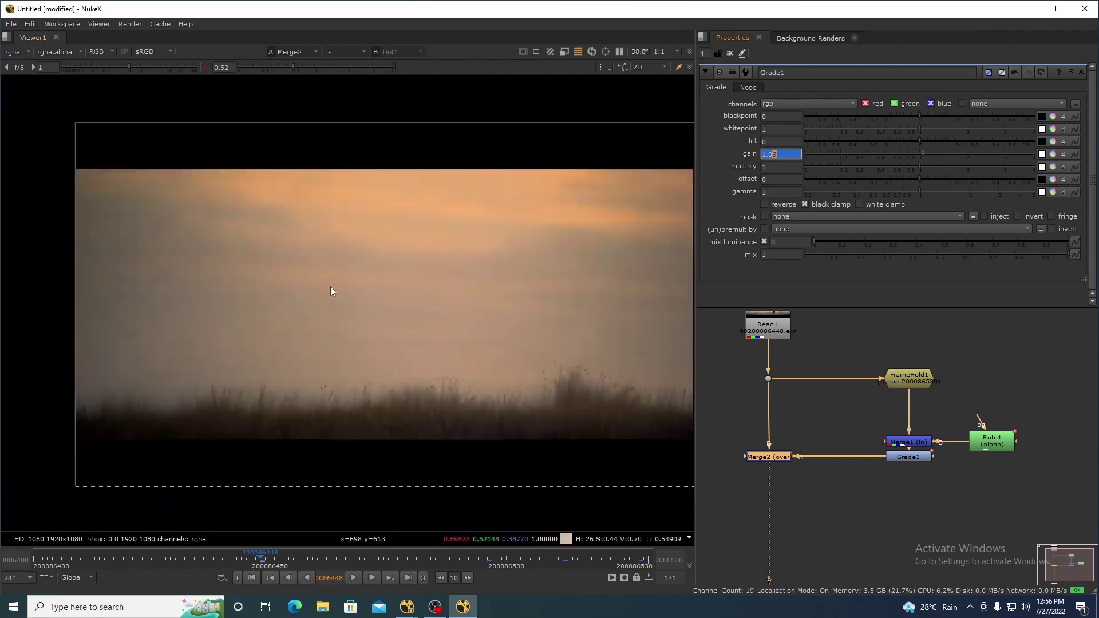
Step: Go to the start of the shot and fine-tune Grade1's gain to 1.074813 to match the surrounding sky
{"action": "scroll", "coordinate": [393, 304], "scroll_direction": "up", "scroll_amount": 1}
{"action": "left_click_drag", "start_coordinate": [134, 558], "coordinate": [0, 558]}
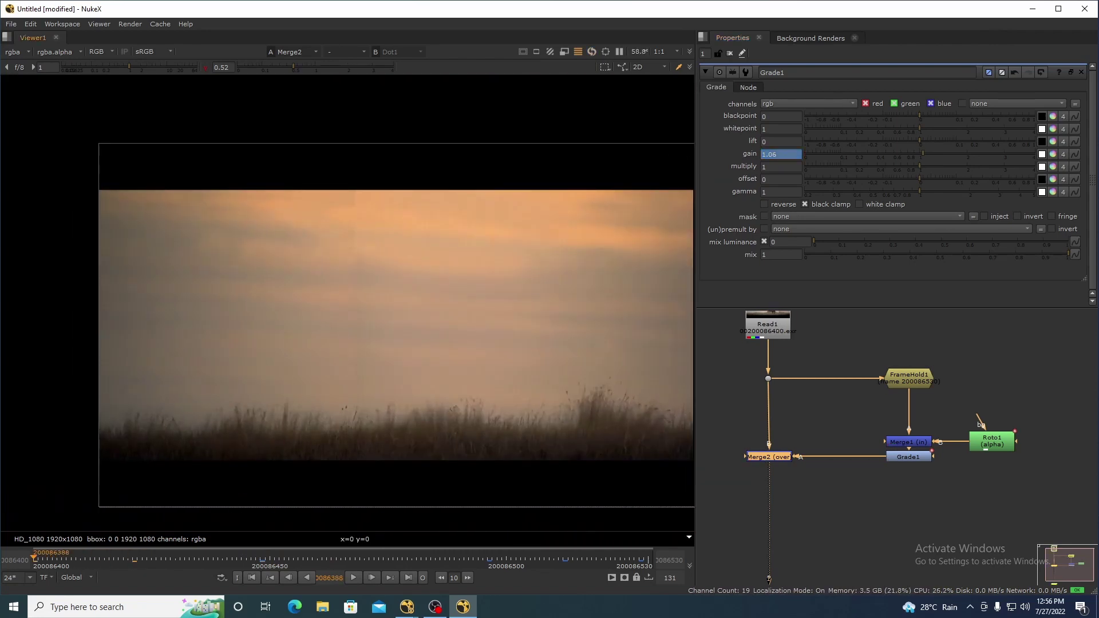
{"action": "scroll", "coordinate": [286, 367], "scroll_direction": "up", "scroll_amount": 6}
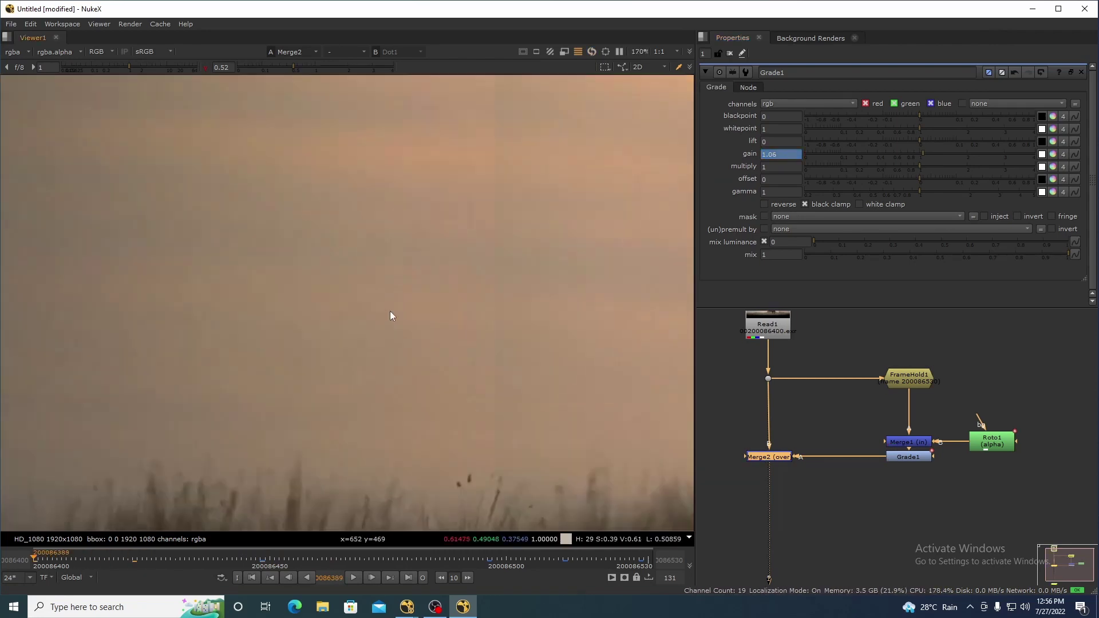
{"action": "left_click", "coordinate": [784, 156]}
{"action": "scroll", "coordinate": [784, 158], "scroll_direction": "up", "scroll_amount": 1}
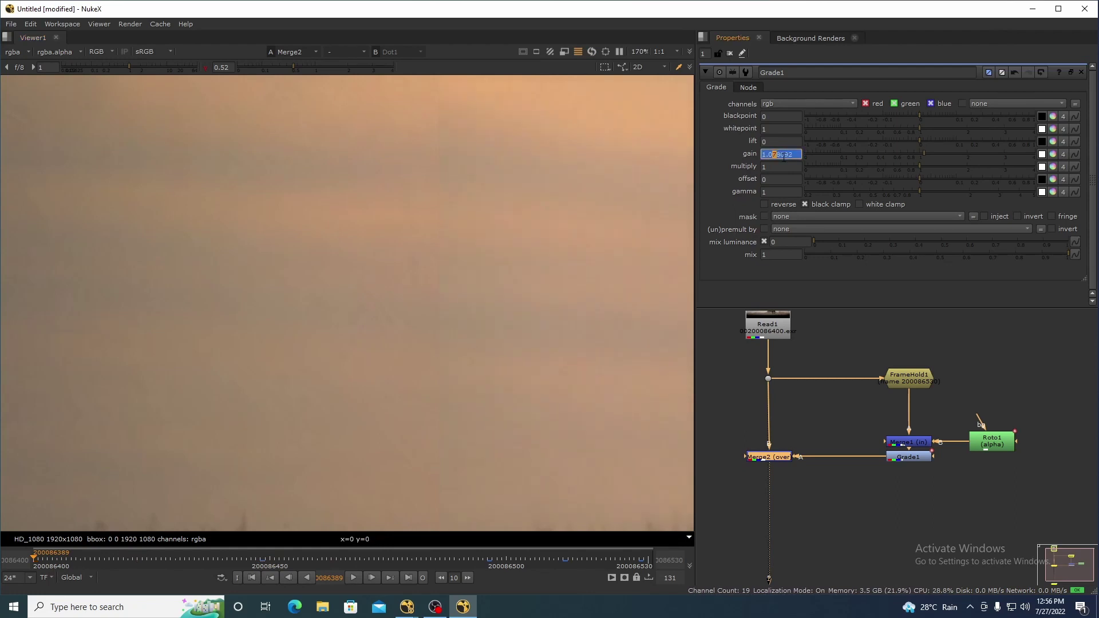
{"action": "key", "text": "f"}
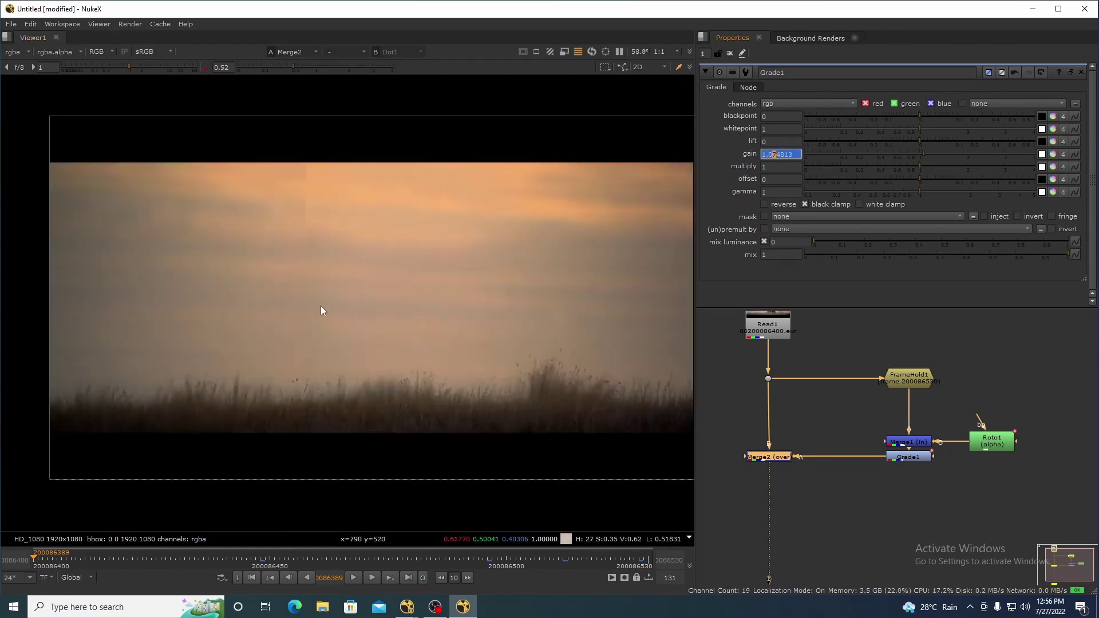
Step: Check the patch match in the blue channel and reset the viewer gamma to 1
{"action": "key", "text": "b"}
{"action": "key", "text": "b"}
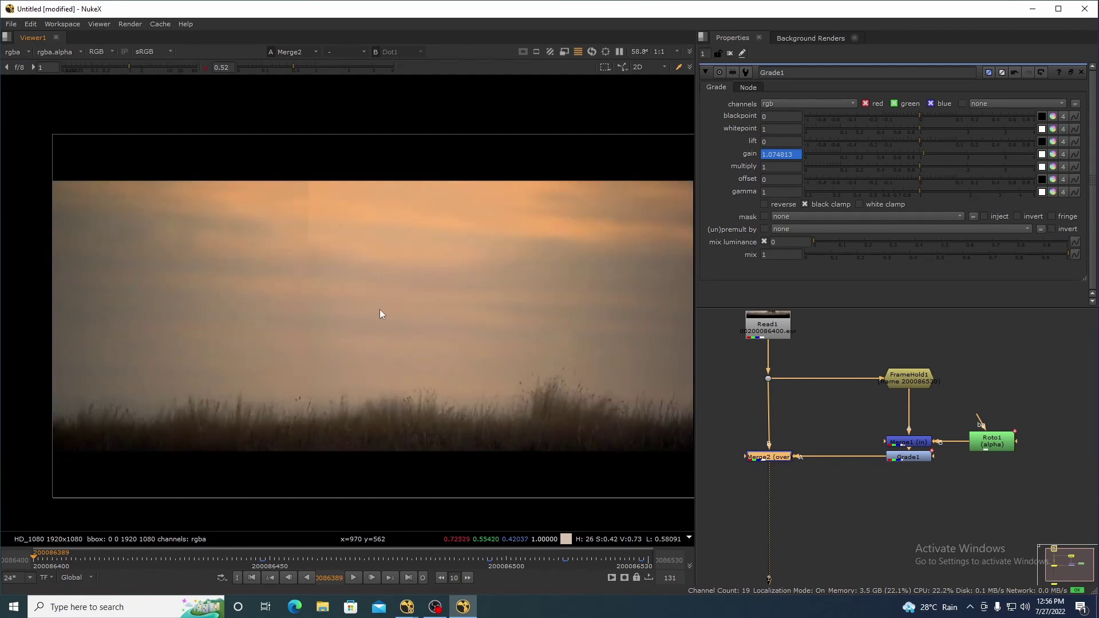
{"action": "left_click", "coordinate": [205, 68]}
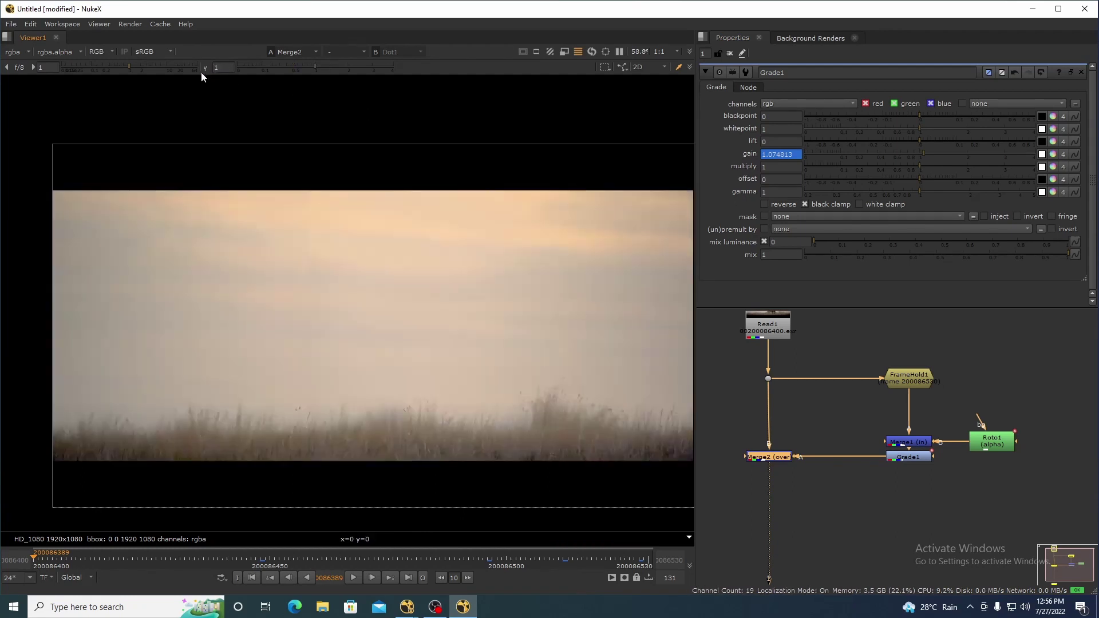
Step: Check the Merge2 patch blend with viewer gain at 1.41, restore gain to 1, and recheck it with viewer gamma at 0.68
{"action": "left_click", "coordinate": [33, 67]}
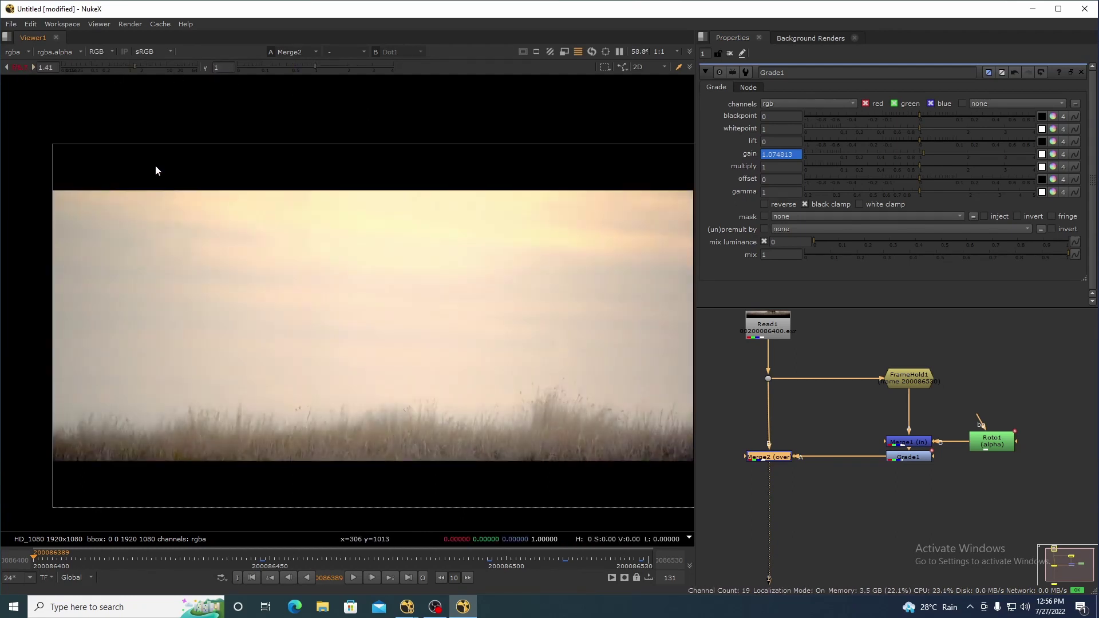
{"action": "left_click", "coordinate": [19, 68]}
{"action": "key", "text": "minus"}
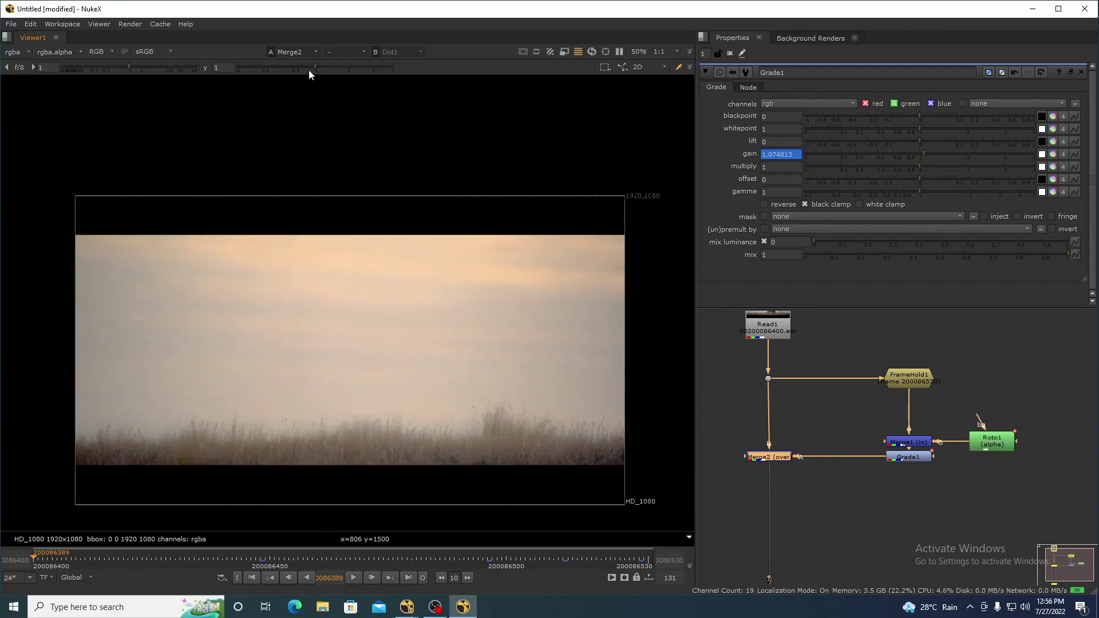
{"action": "left_click_drag", "start_coordinate": [308, 69], "coordinate": [301, 71]}
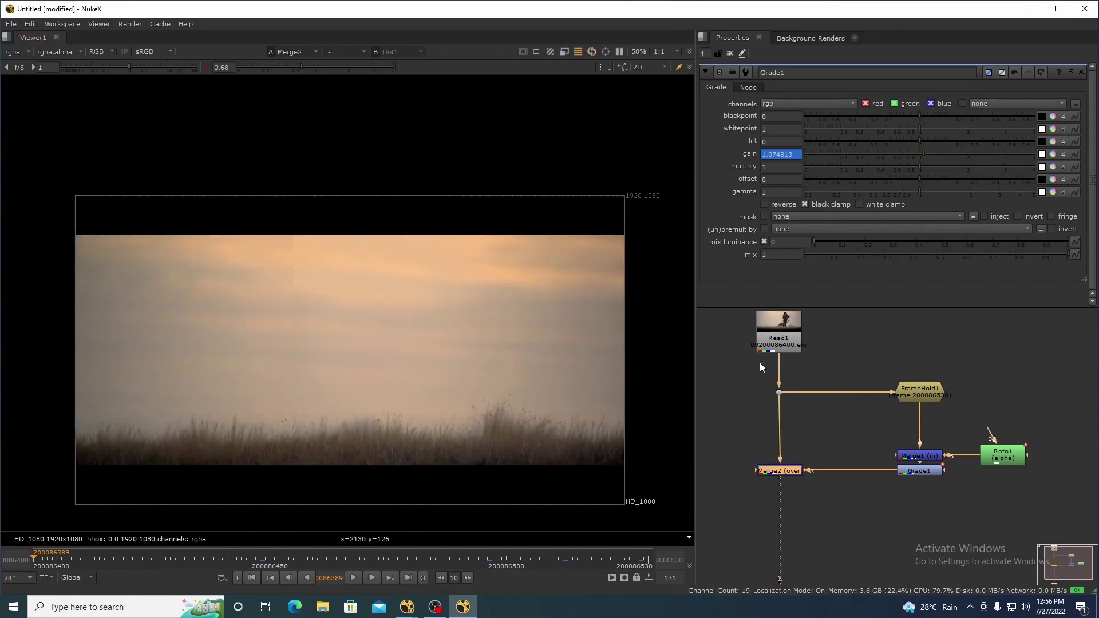
{"action": "left_click_drag", "start_coordinate": [806, 365], "coordinate": [749, 404]}
{"action": "key", "text": "1"}
{"action": "left_click_drag", "start_coordinate": [814, 451], "coordinate": [689, 521]}
{"action": "key", "text": "2"}
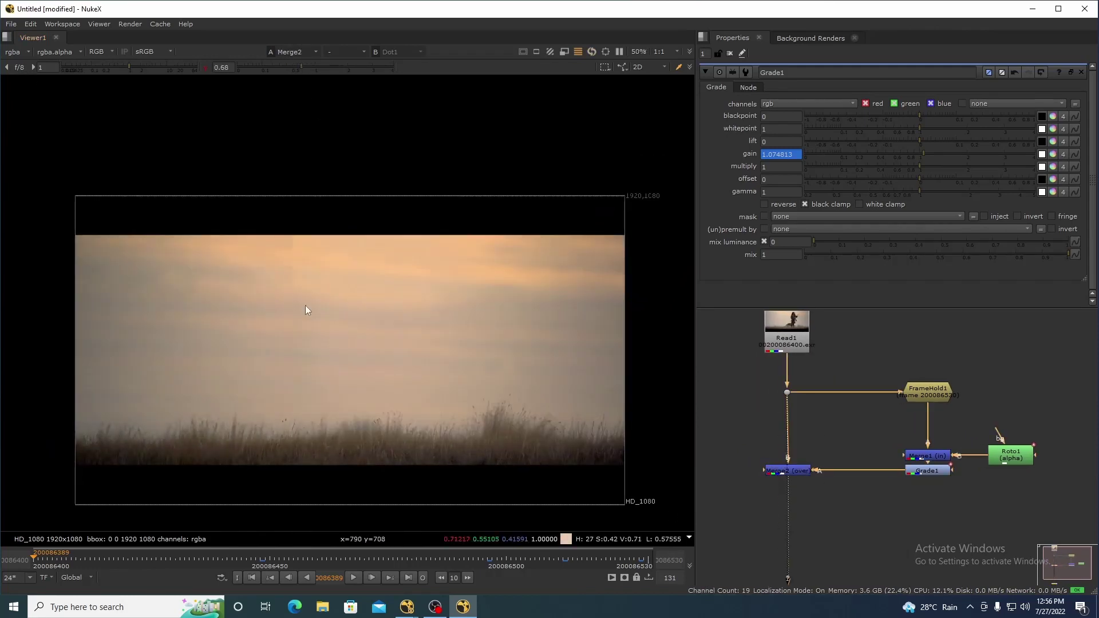
Step: Insert a Blur node between Roto1 and Merge1 to soften the mask edge, and clear the open node properties
{"action": "scroll", "coordinate": [1013, 455], "scroll_direction": "up", "scroll_amount": 3}
{"action": "left_click", "coordinate": [1004, 453]}
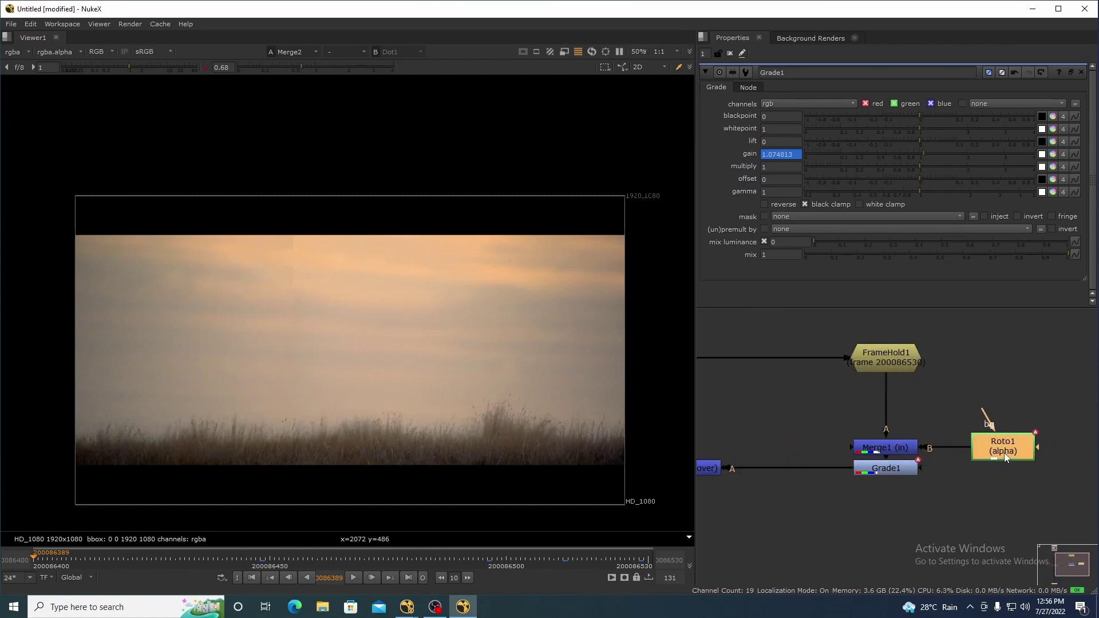
{"action": "key", "text": "b"}
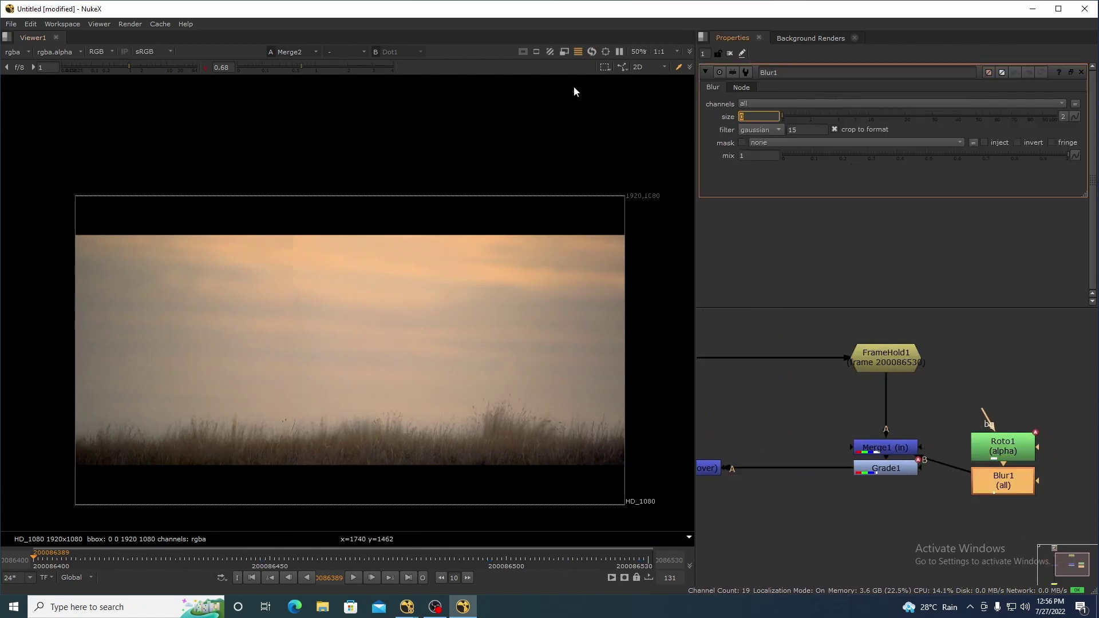
{"action": "left_click", "coordinate": [730, 54]}
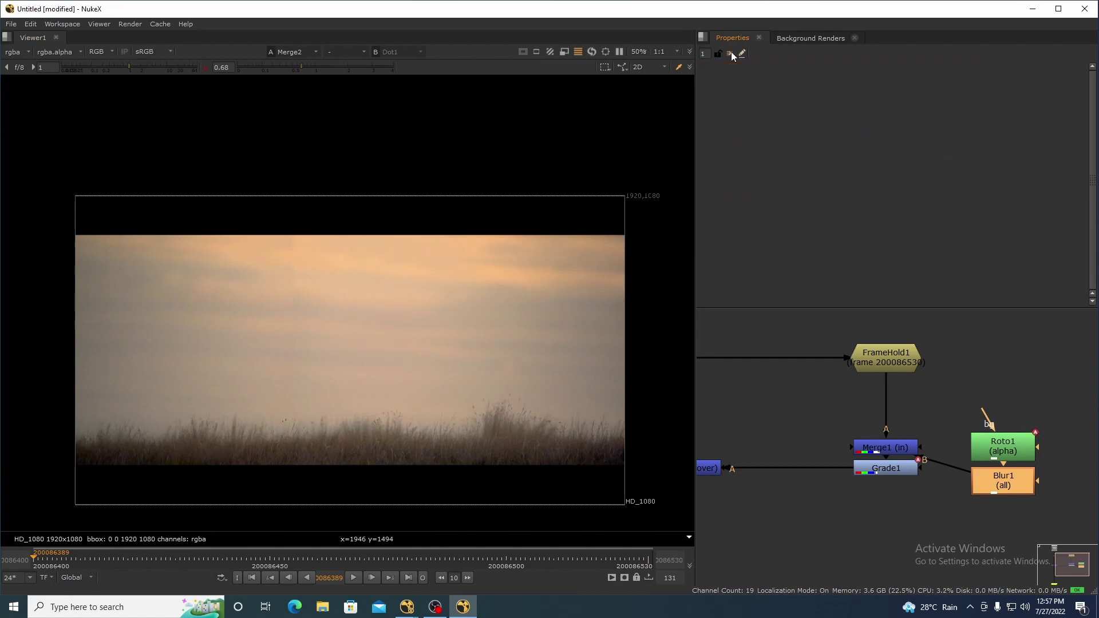
{"action": "left_click_drag", "start_coordinate": [962, 382], "coordinate": [1011, 465]}
{"action": "left_click", "coordinate": [1012, 464]}
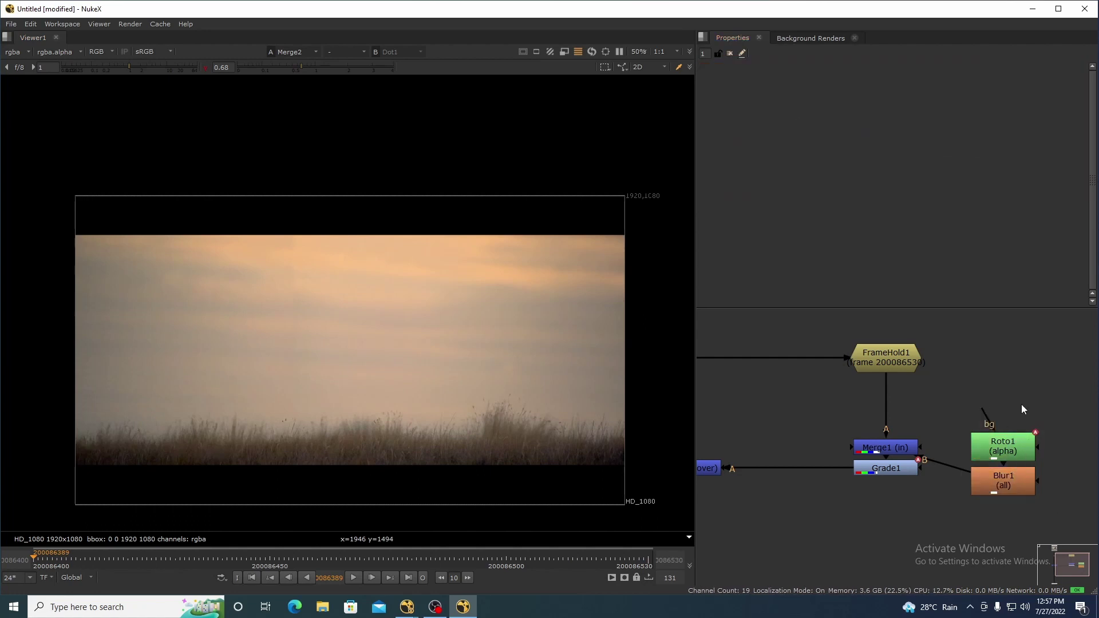
Step: Tidy the node tree by aligning Roto1 and Blur1 with Merge1, moving the Viewer node far aside, and raising Read1
{"action": "key", "text": "space"}
{"action": "key", "text": "f"}
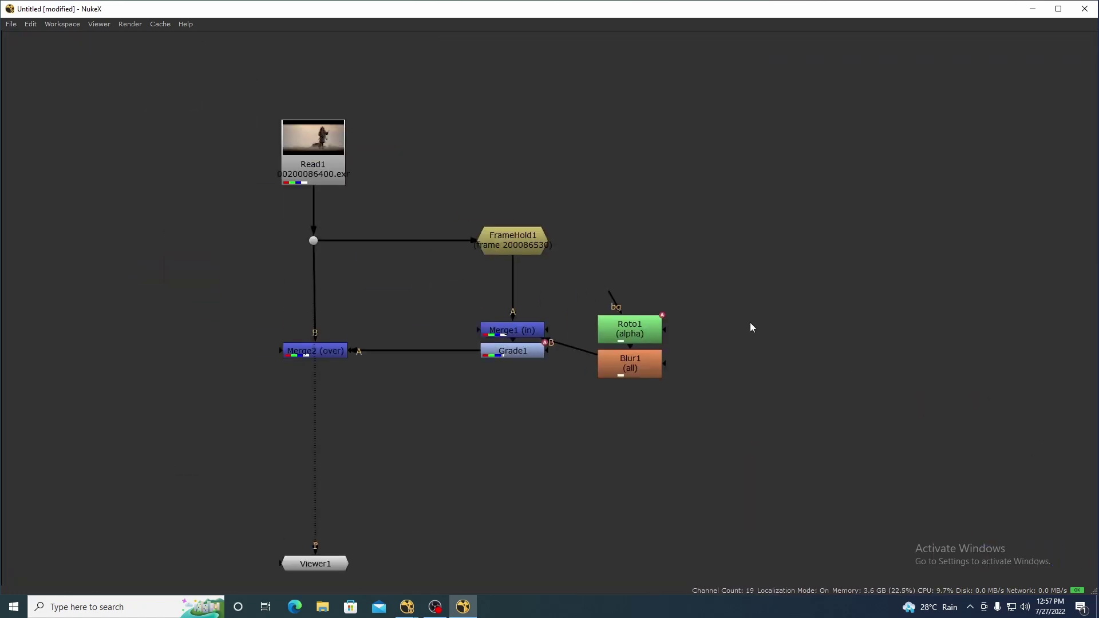
{"action": "left_click_drag", "start_coordinate": [752, 328], "coordinate": [581, 436]}
{"action": "left_click_drag", "start_coordinate": [630, 360], "coordinate": [718, 320]}
{"action": "scroll", "coordinate": [641, 356], "scroll_direction": "down", "scroll_amount": 2}
{"action": "left_click_drag", "start_coordinate": [588, 438], "coordinate": [68, 572]}
{"action": "left_click_drag", "start_coordinate": [497, 327], "coordinate": [471, 355]}
{"action": "left_click_drag", "start_coordinate": [560, 182], "coordinate": [561, 137]}
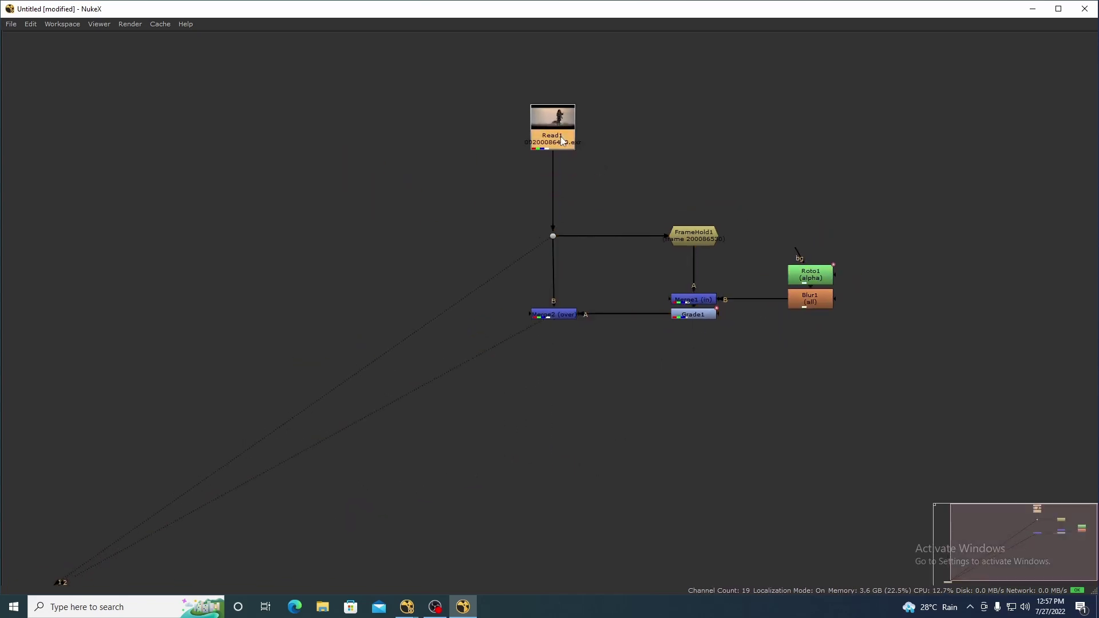
{"action": "scroll", "coordinate": [774, 274], "scroll_direction": "up", "scroll_amount": 1}
{"action": "left_click_drag", "start_coordinate": [746, 206], "coordinate": [879, 337]}
Step: Add a Backdrop node around all the patch nodes below Read1
{"action": "left_click_drag", "start_coordinate": [395, 165], "coordinate": [1009, 418]}
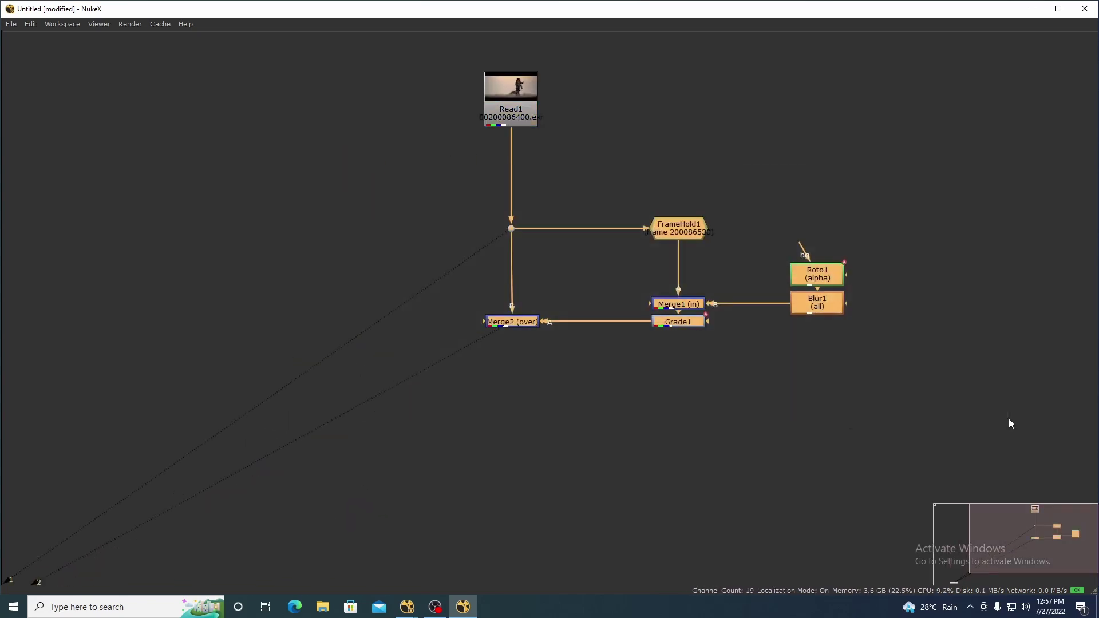
{"action": "key", "text": "Tab"}
{"action": "type", "text": "back"}
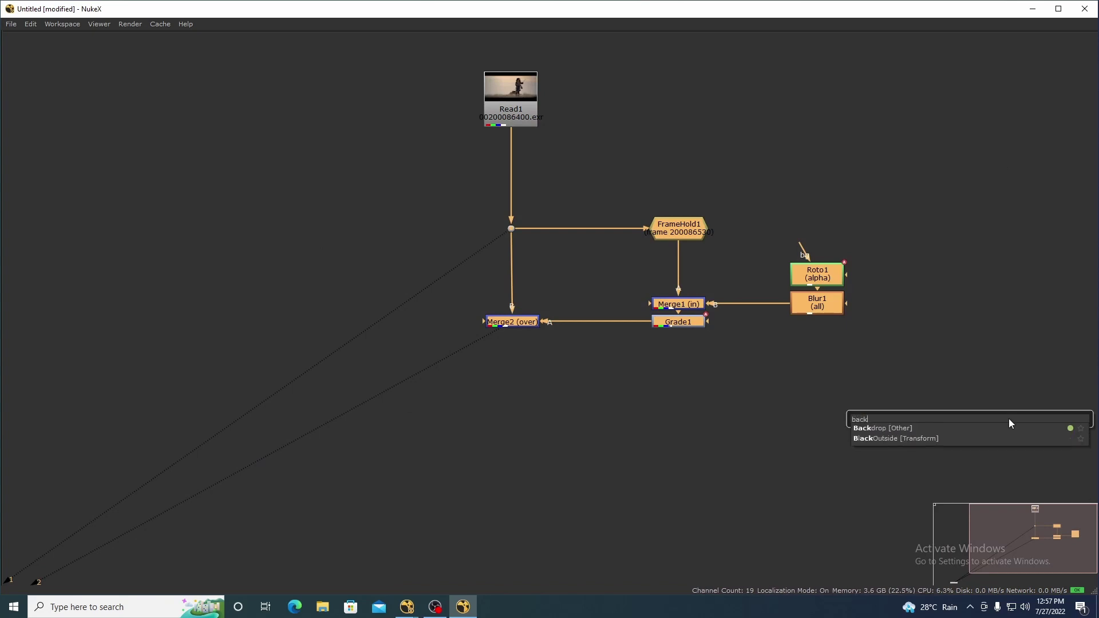
{"action": "key", "text": "Return"}
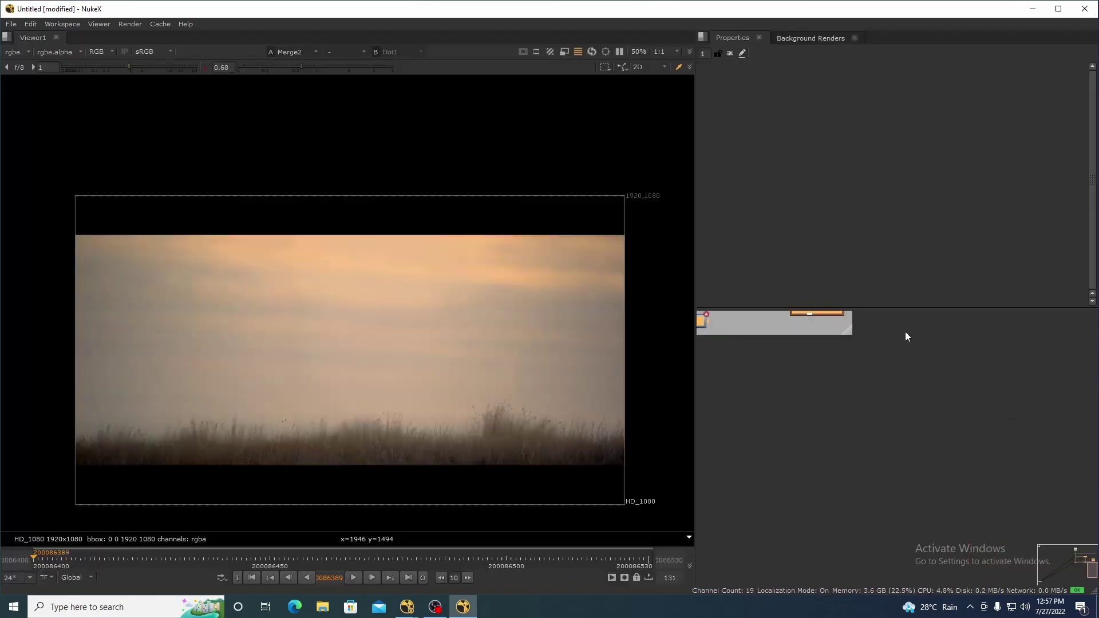
{"action": "left_click", "coordinate": [1082, 565]}
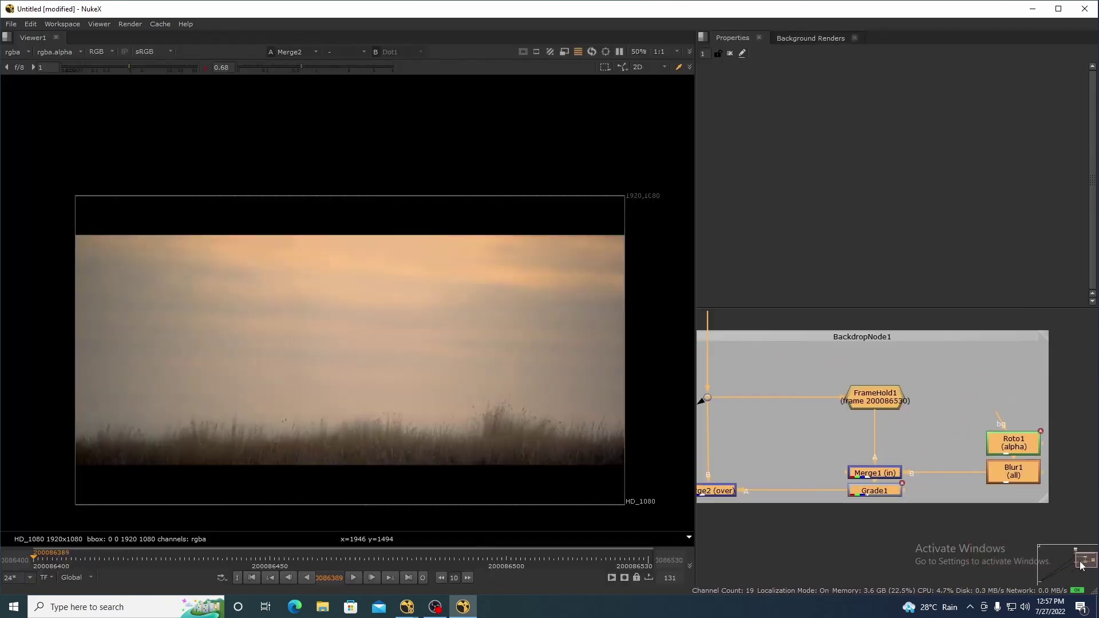
{"action": "left_click_drag", "start_coordinate": [1082, 566], "coordinate": [928, 452]}
Step: Label the backdrop SKY
{"action": "double_click", "coordinate": [919, 462]}
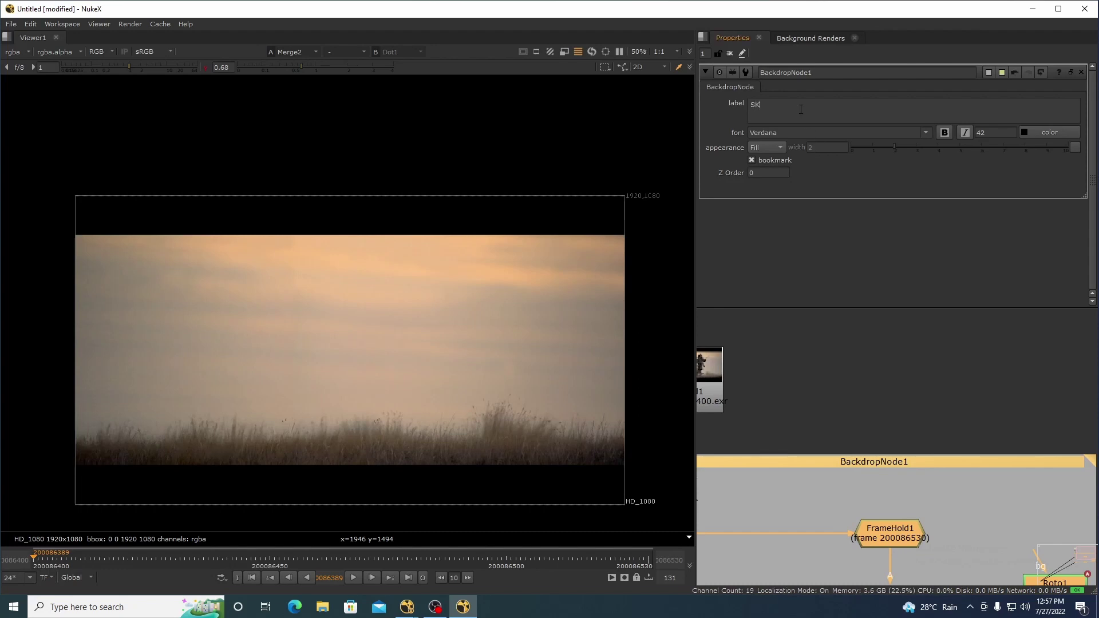
{"action": "scroll", "coordinate": [909, 536], "scroll_direction": "down", "scroll_amount": 3}
{"action": "left_click_drag", "start_coordinate": [870, 540], "coordinate": [934, 484]}
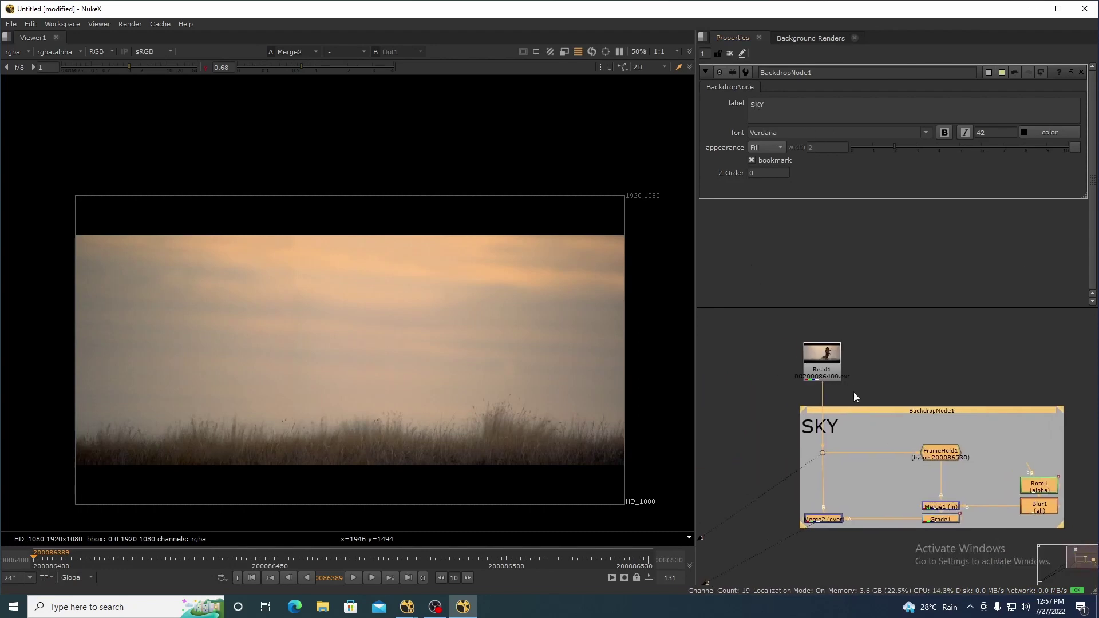
Step: View Merge2 and play the shot to review the sky patch, stopping at frame 200086494
{"action": "left_click_drag", "start_coordinate": [770, 430], "coordinate": [799, 556]}
{"action": "key", "text": "1"}
{"action": "key", "text": "1"}
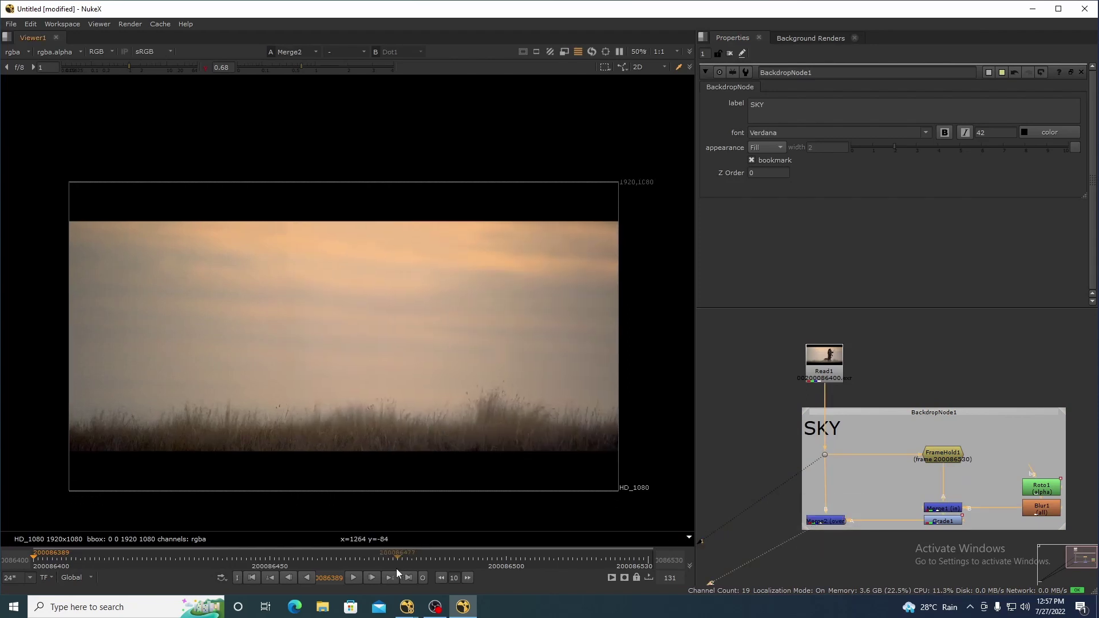
{"action": "left_click", "coordinate": [355, 578]}
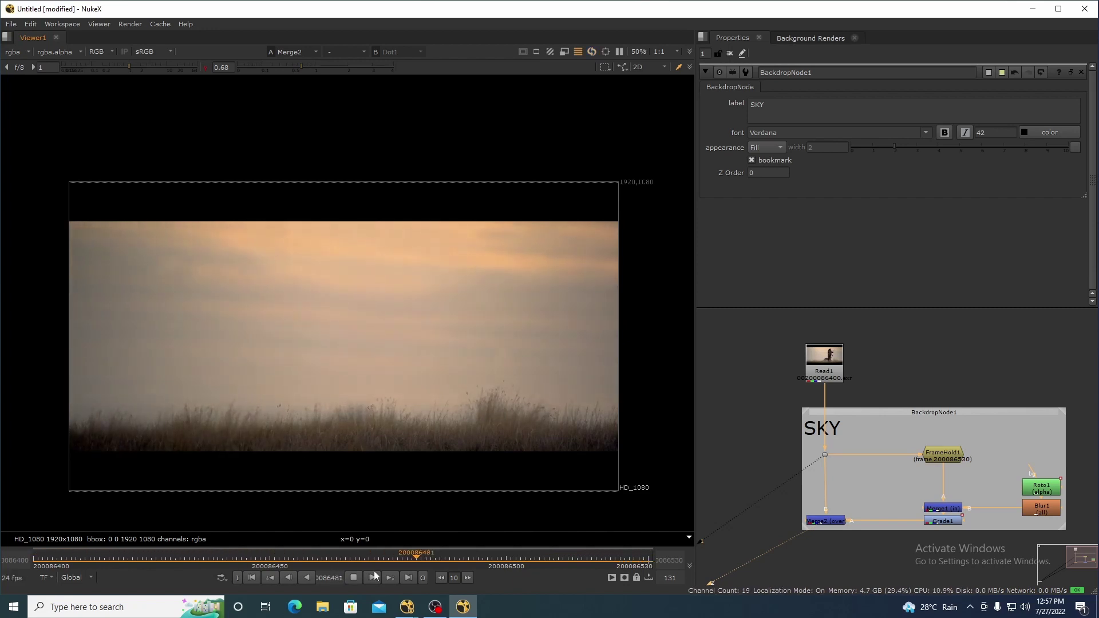
{"action": "left_click", "coordinate": [355, 578]}
Step: View the original plate from the dot below Read1 and scrub from the first frames to frame 200086529
{"action": "left_click_drag", "start_coordinate": [829, 445], "coordinate": [851, 429]}
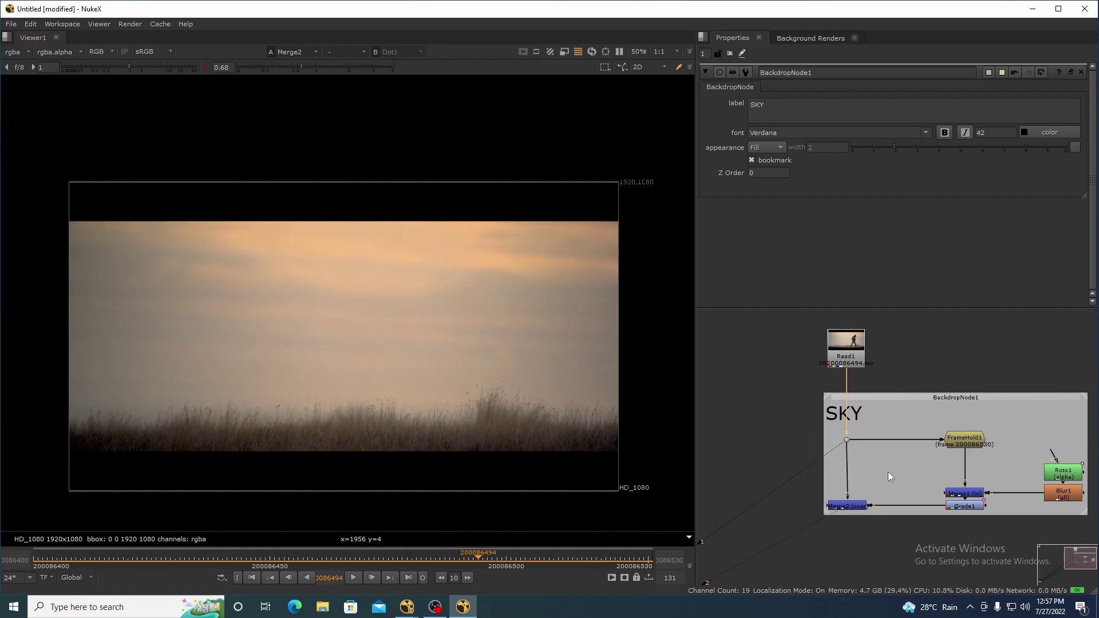
{"action": "key", "text": "1"}
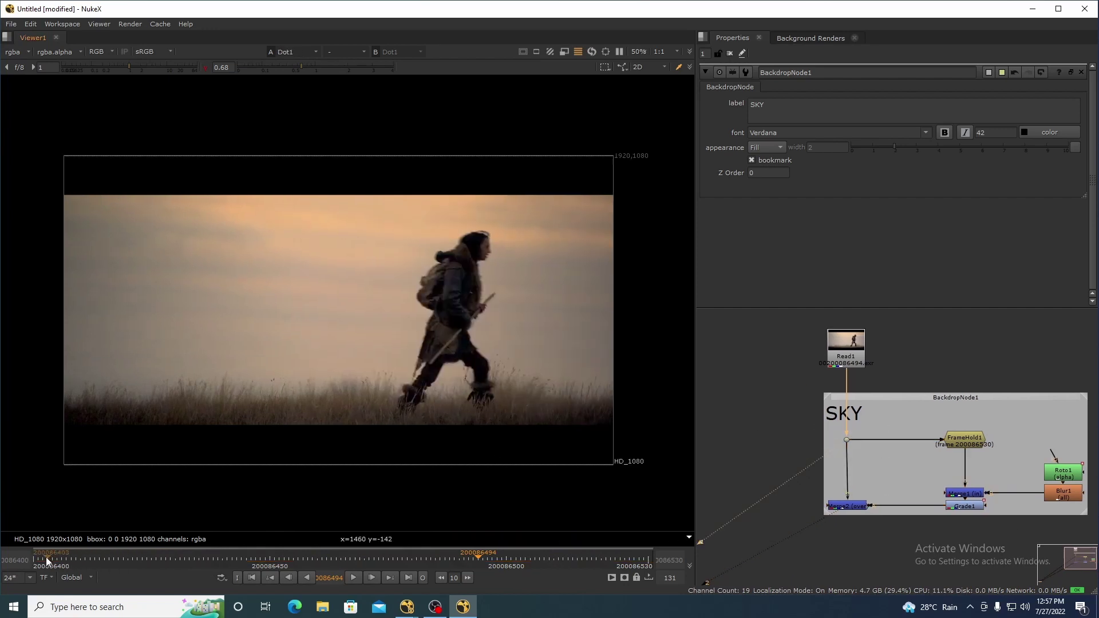
{"action": "left_click", "coordinate": [37, 558]}
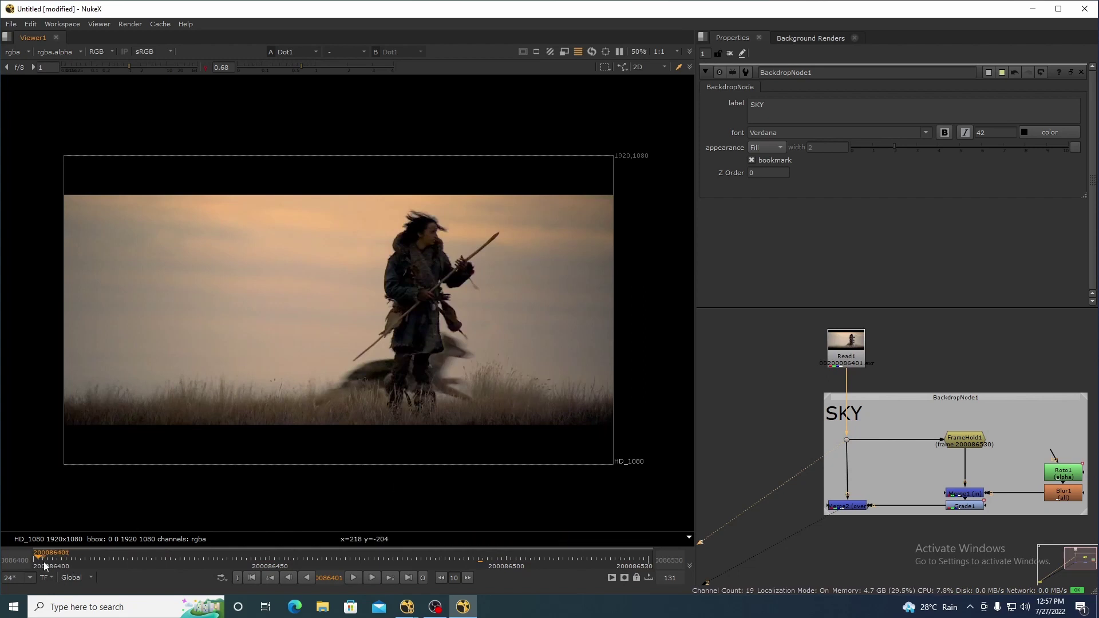
{"action": "left_click_drag", "start_coordinate": [43, 561], "coordinate": [247, 603]}
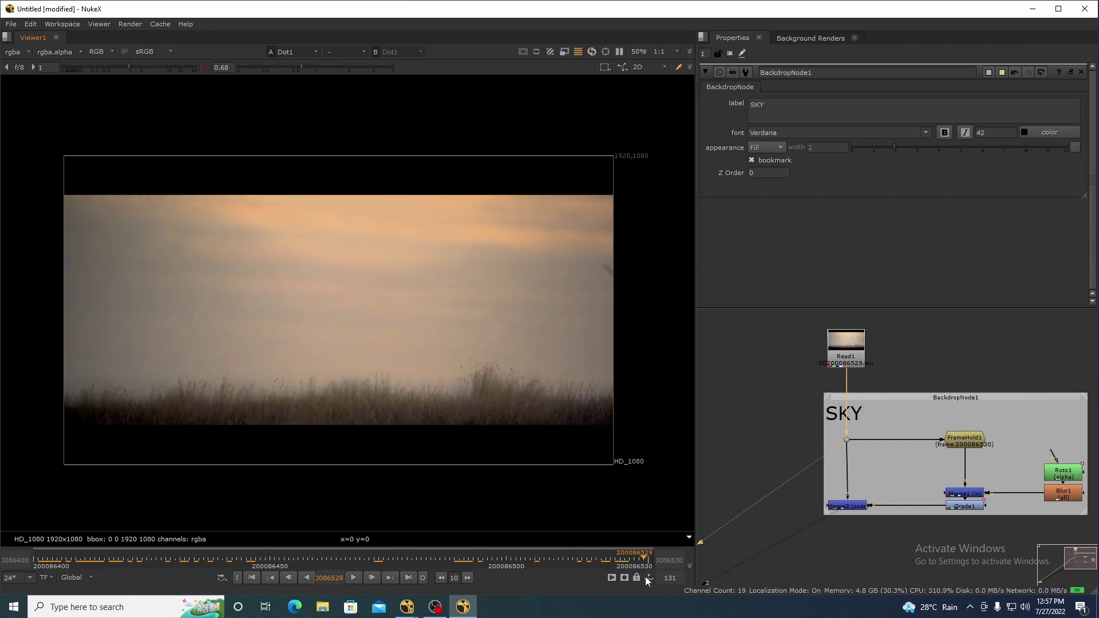
Step: Mark a sample region of about 541x303 over the tall grass at the plate's right edge and examine it at frames 200086412 to 200086415
{"action": "scroll", "coordinate": [555, 411], "scroll_direction": "up", "scroll_amount": 3}
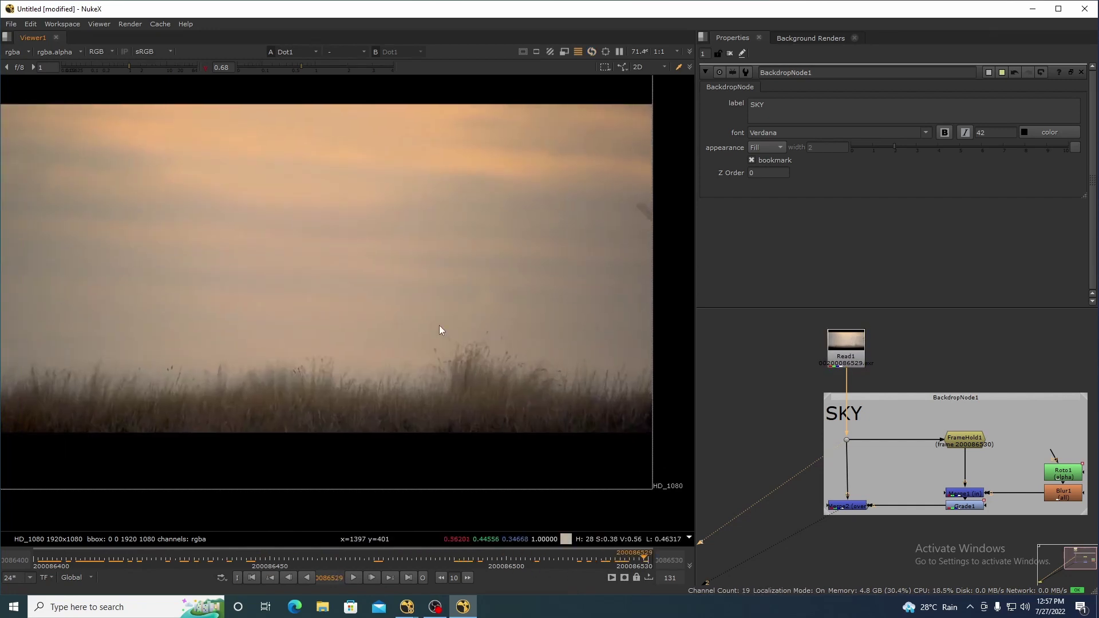
{"action": "left_click_drag", "start_coordinate": [430, 309], "coordinate": [652, 432]}
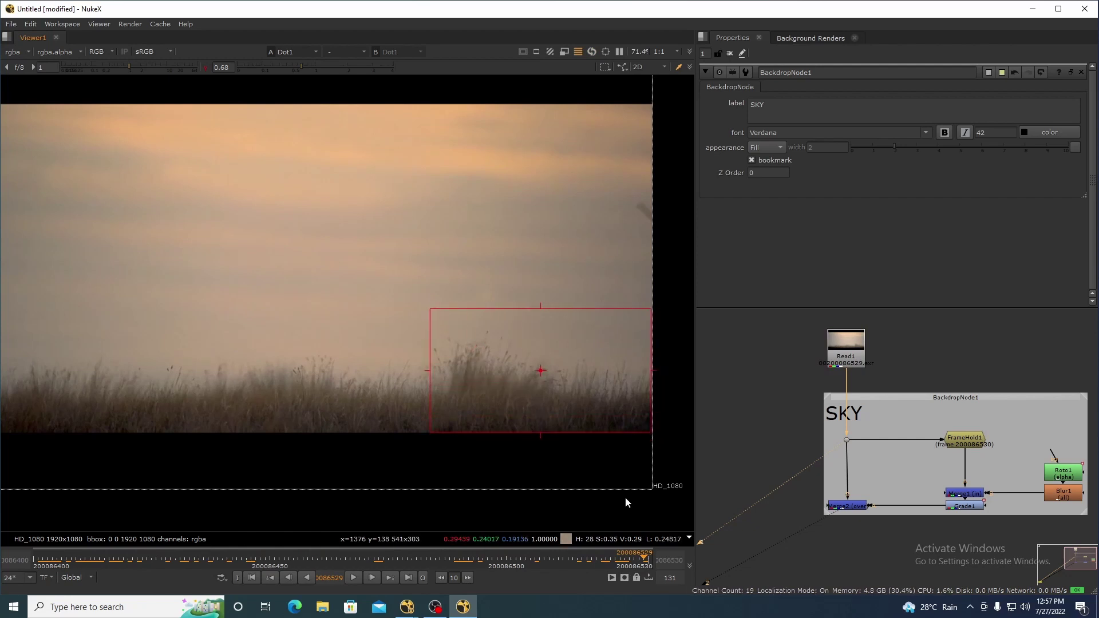
{"action": "scroll", "coordinate": [625, 502], "scroll_direction": "down", "scroll_amount": 2}
{"action": "left_click_drag", "start_coordinate": [635, 555], "coordinate": [90, 548]}
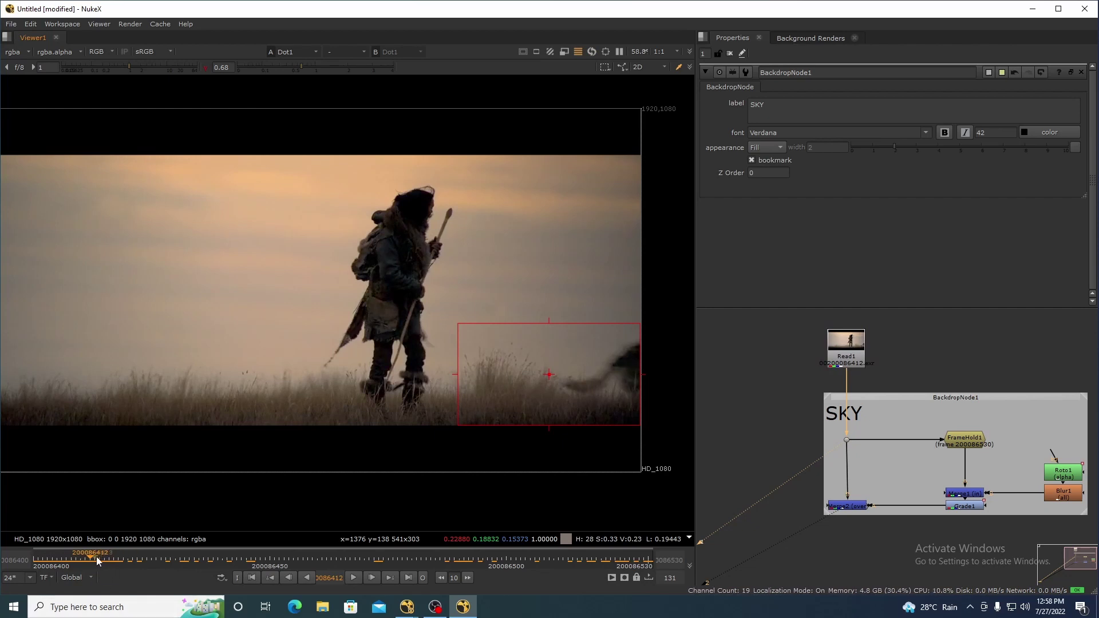
{"action": "left_click_drag", "start_coordinate": [575, 366], "coordinate": [557, 362]}
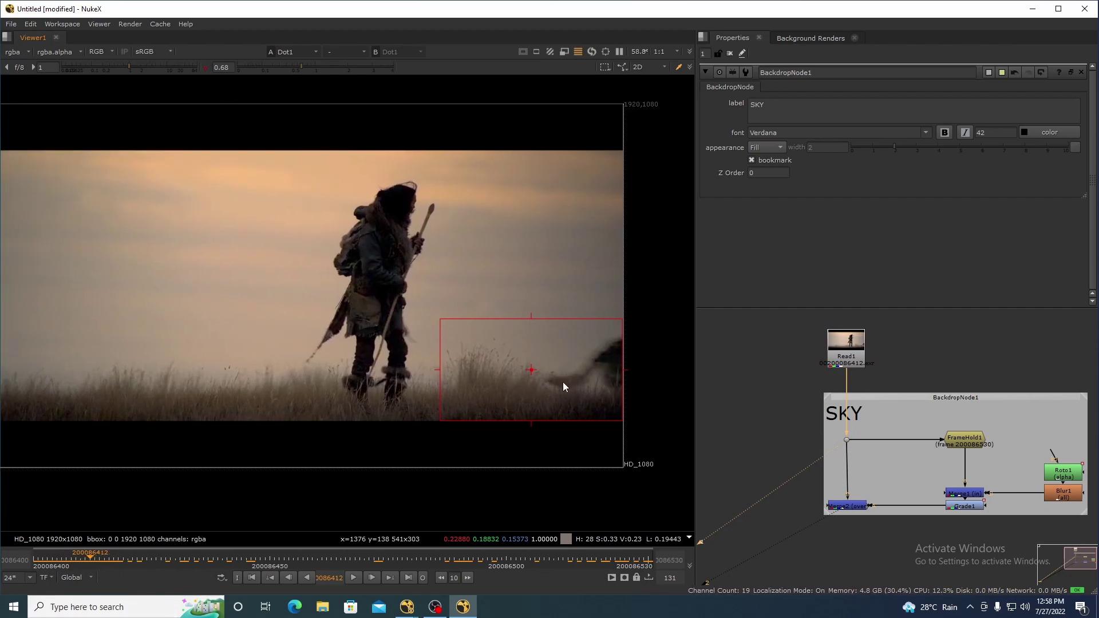
{"action": "key", "text": "Right"}
{"action": "key", "text": "Right"}
{"action": "key", "text": "Right"}
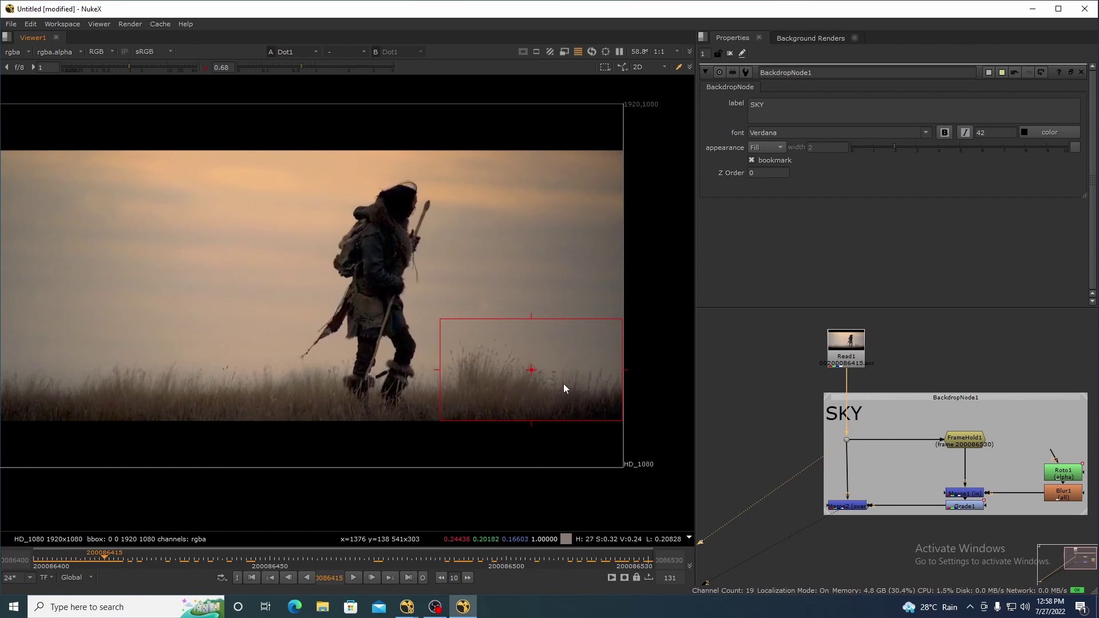
Step: Examine the marked grass region between frames 200086478 and 200086481 for when the walking woman enters it
{"action": "left_click_drag", "start_coordinate": [117, 554], "coordinate": [403, 555]}
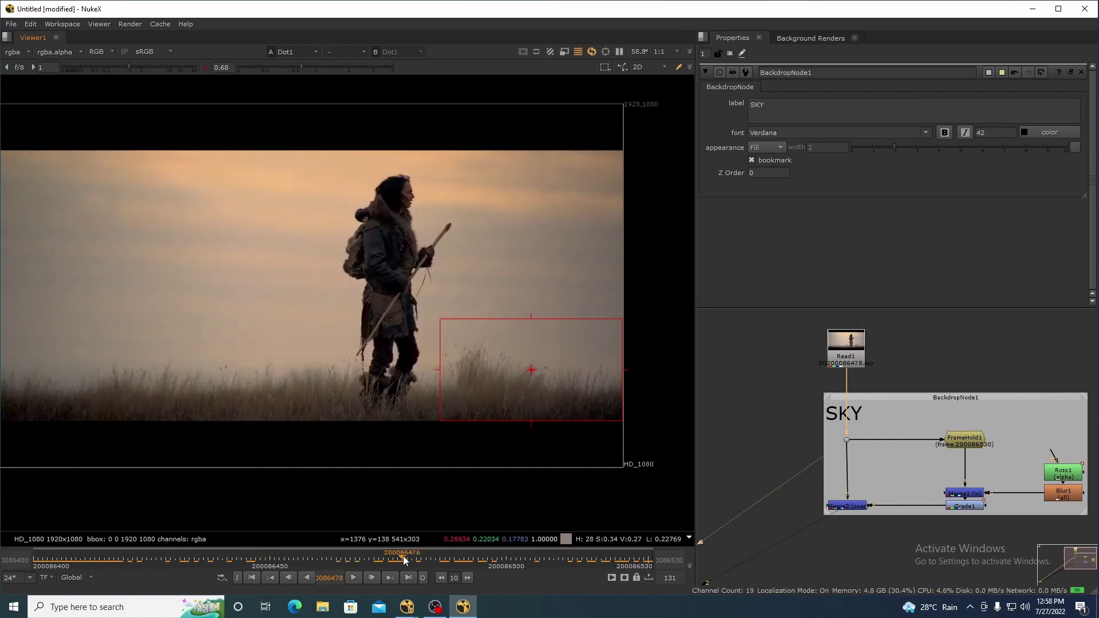
{"action": "key", "text": "Right"}
{"action": "key", "text": "Right"}
{"action": "key", "text": "Right"}
{"action": "key", "text": "Right"}
{"action": "key", "text": "Right"}
{"action": "key", "text": "Left"}
{"action": "key", "text": "Left"}
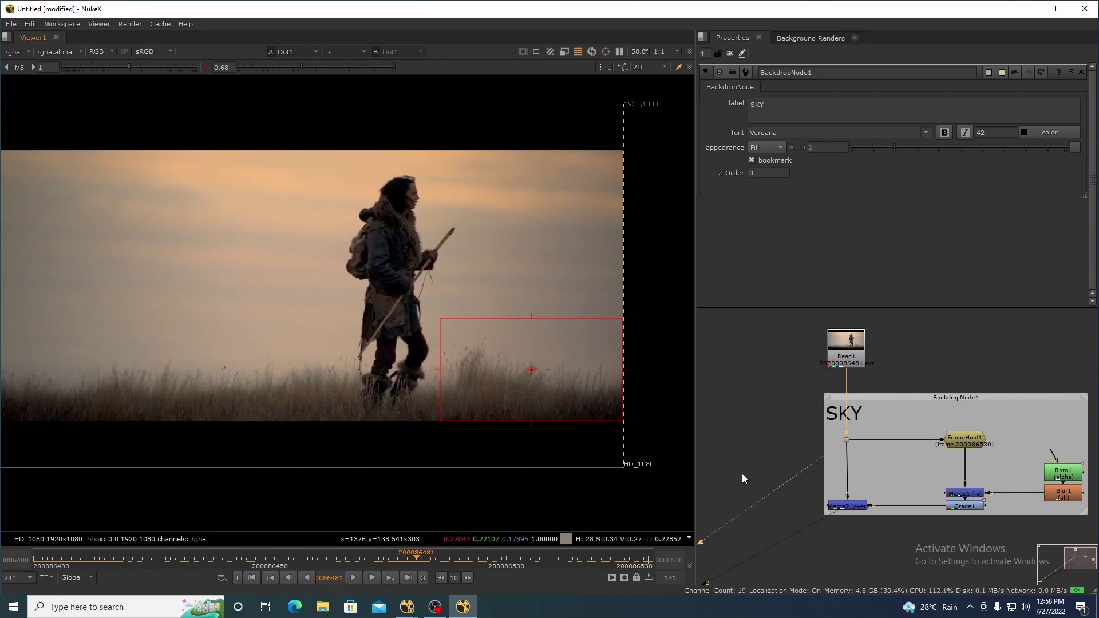
Step: Add a Retime node beside the SKY backdrop and connect its input to the dot below Read1
{"action": "scroll", "coordinate": [750, 492], "scroll_direction": "up", "scroll_amount": 3}
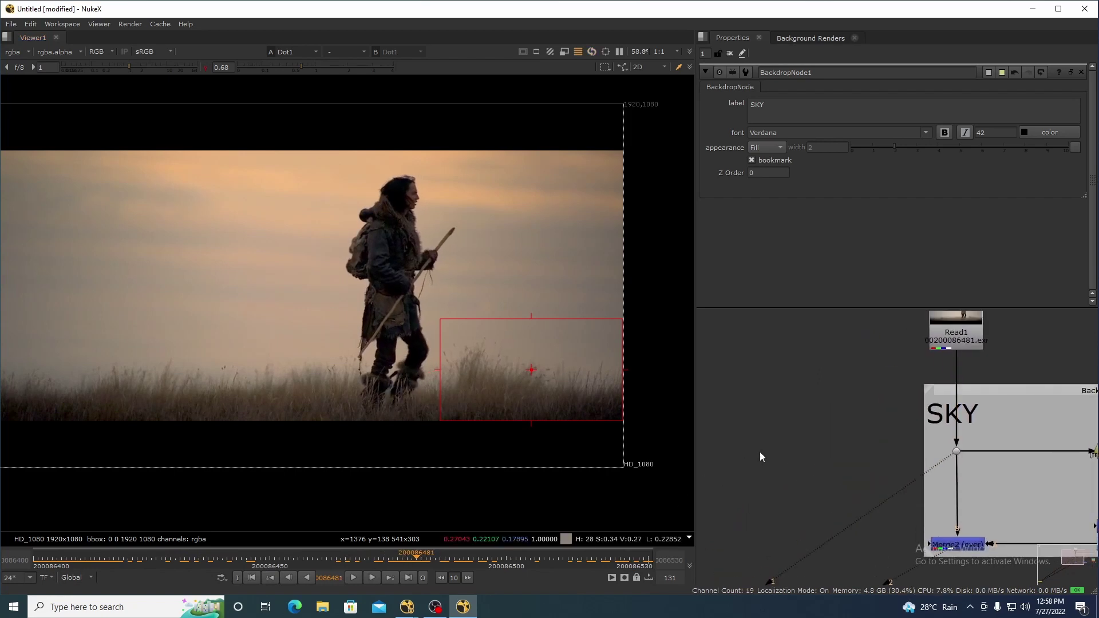
{"action": "key", "text": "Tab"}
{"action": "key", "text": "Escape"}
{"action": "key", "text": "Tab"}
{"action": "type", "text": "reti"}
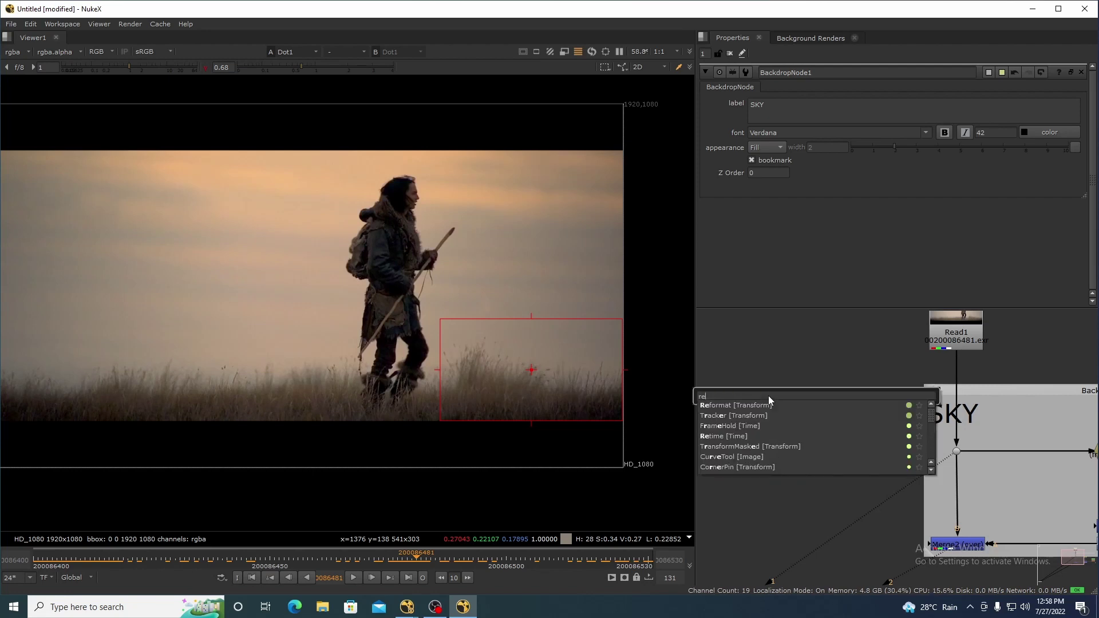
{"action": "key", "text": "Return"}
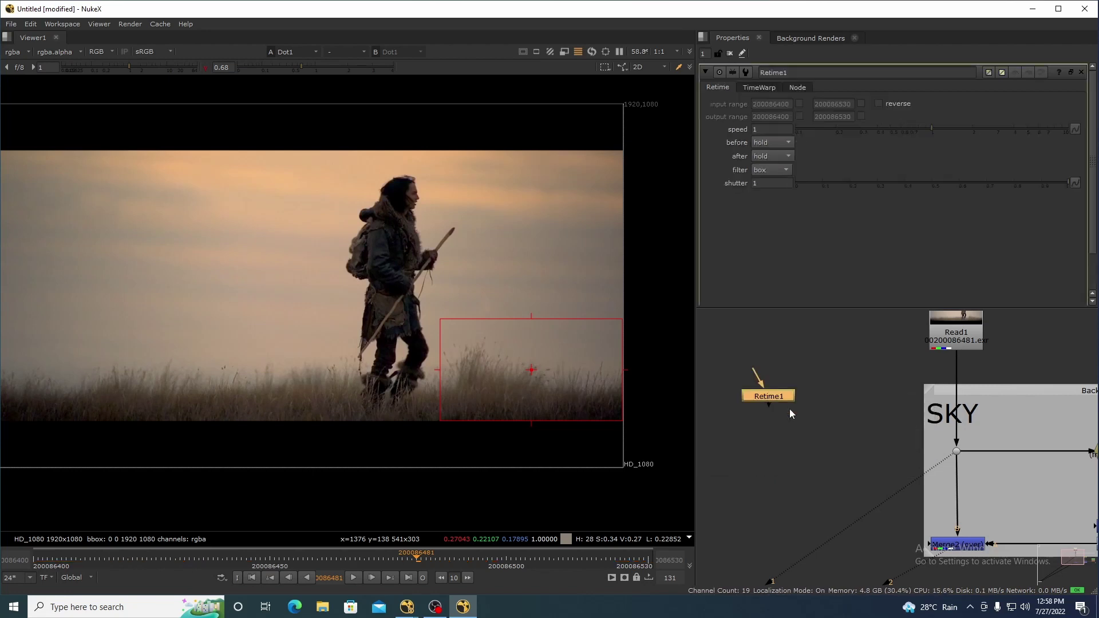
{"action": "left_click_drag", "start_coordinate": [761, 380], "coordinate": [952, 482]}
{"action": "scroll", "coordinate": [853, 435], "scroll_direction": "down", "scroll_amount": 2}
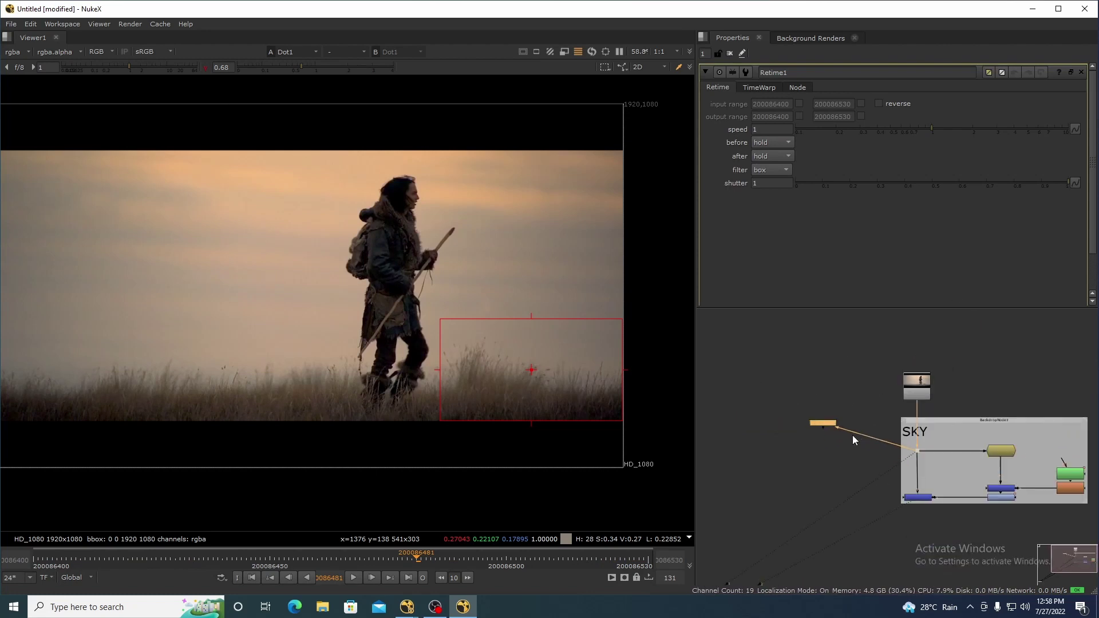
{"action": "scroll", "coordinate": [806, 452], "scroll_direction": "up", "scroll_amount": 3}
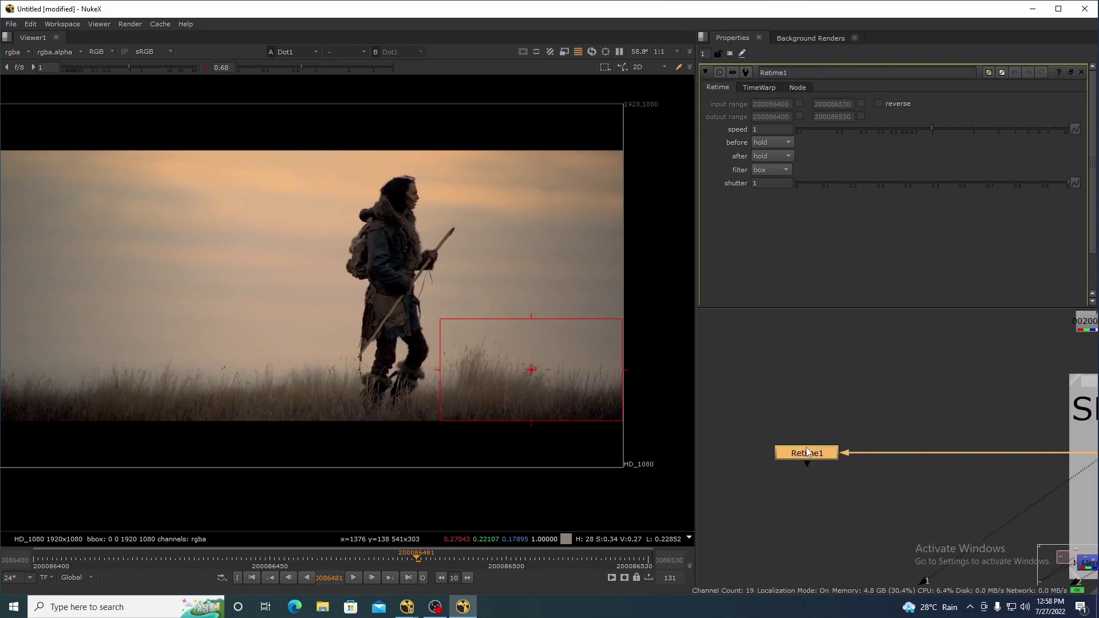
{"action": "left_click_drag", "start_coordinate": [887, 446], "coordinate": [789, 439]}
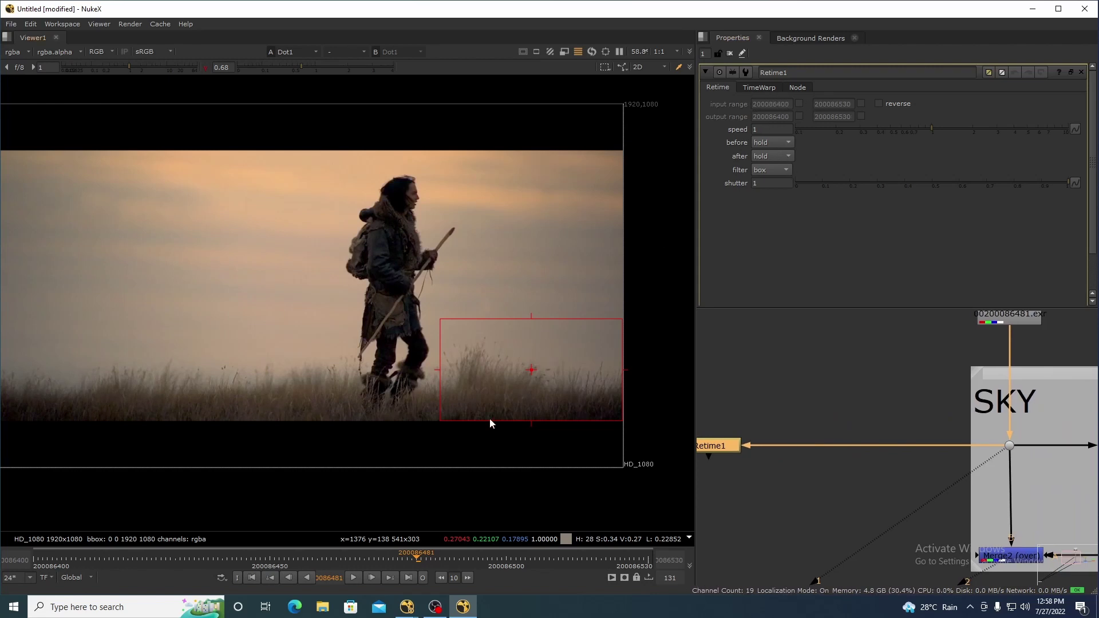
Step: Set the last frame of the Retime node's input range to 200086482
{"action": "scroll", "coordinate": [525, 383], "scroll_direction": "up", "scroll_amount": 2}
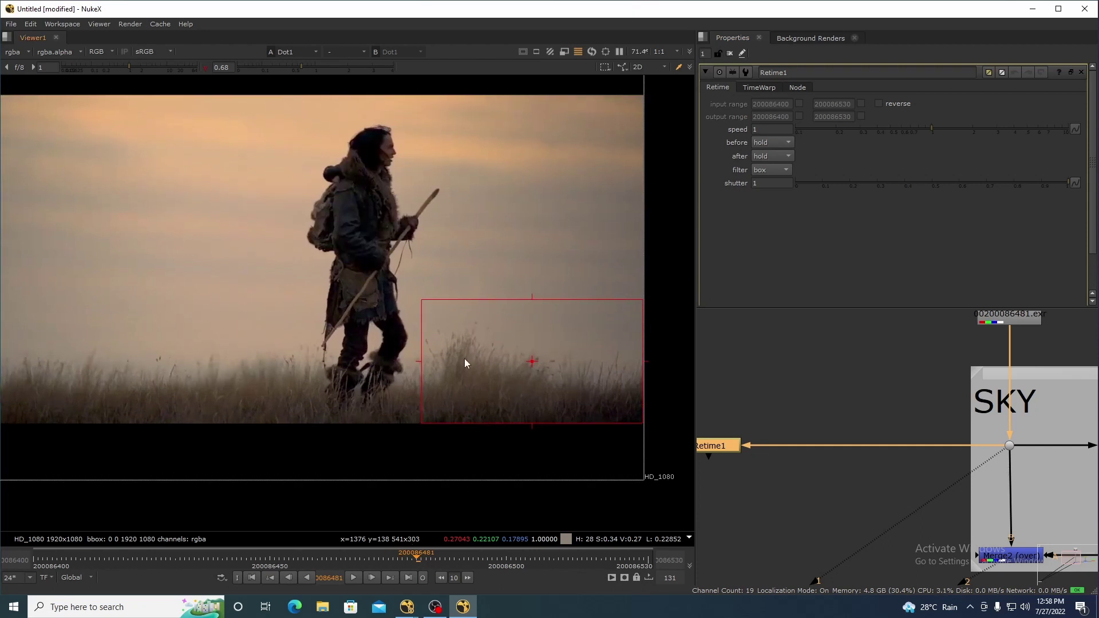
{"action": "mouse_move", "coordinate": [415, 558]}
{"action": "left_mouse_down"}
{"action": "mouse_move", "coordinate": [431, 561]}
{"action": "mouse_move", "coordinate": [419, 558]}
{"action": "left_mouse_up"}
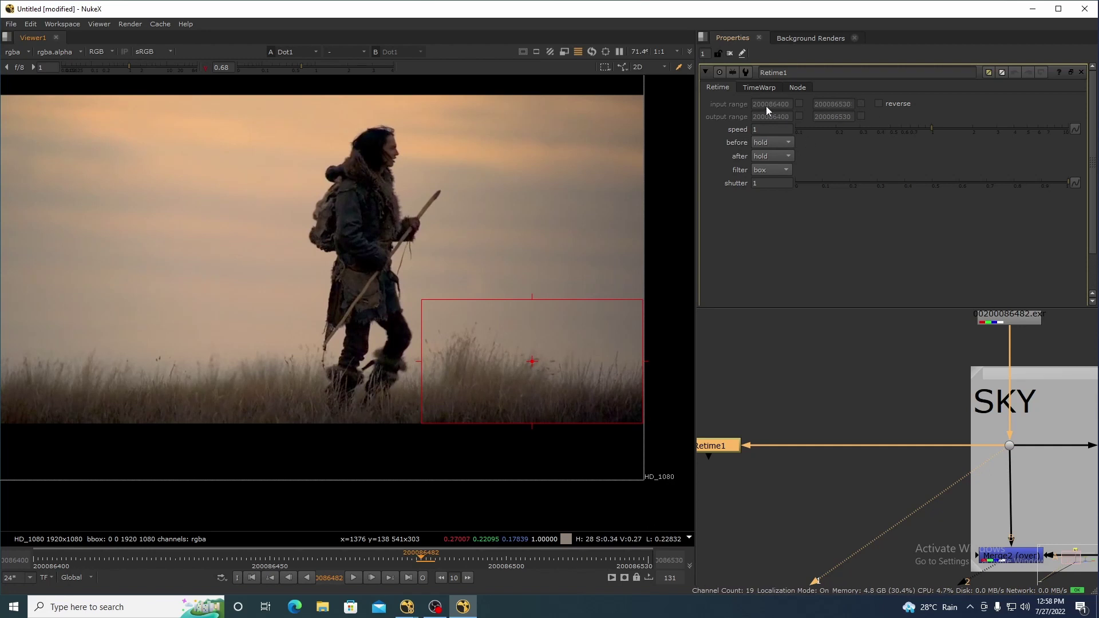
{"action": "left_click", "coordinate": [861, 104]}
{"action": "left_click", "coordinate": [853, 103]}
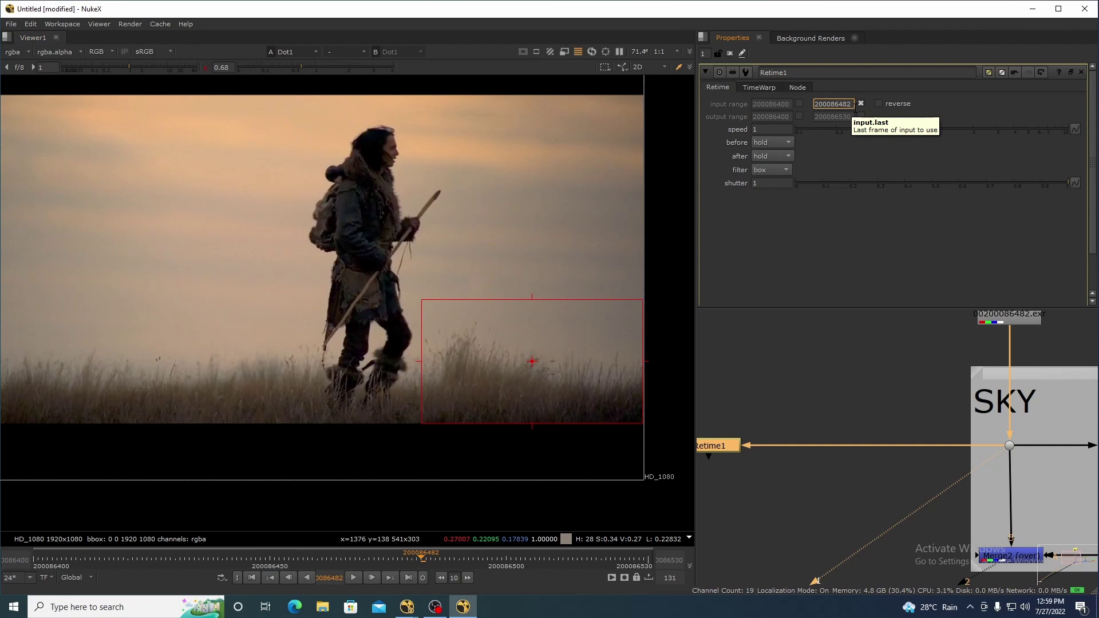
{"action": "left_click", "coordinate": [834, 373]}
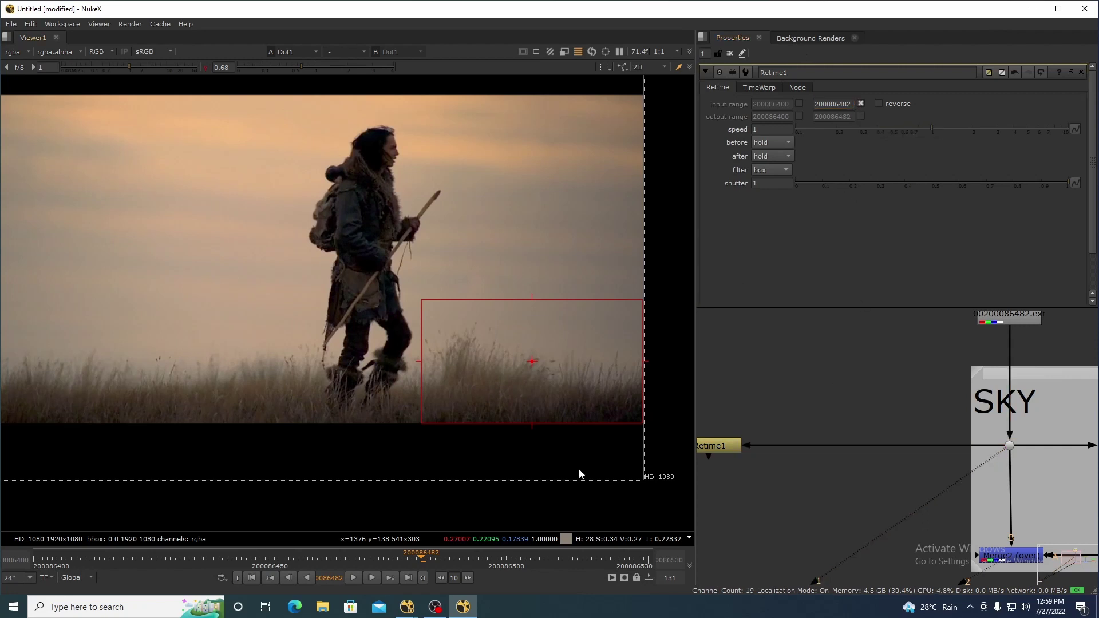
Step: Set the first frame of the Retime node's input range to 200086415
{"action": "left_click_drag", "start_coordinate": [422, 556], "coordinate": [104, 565]}
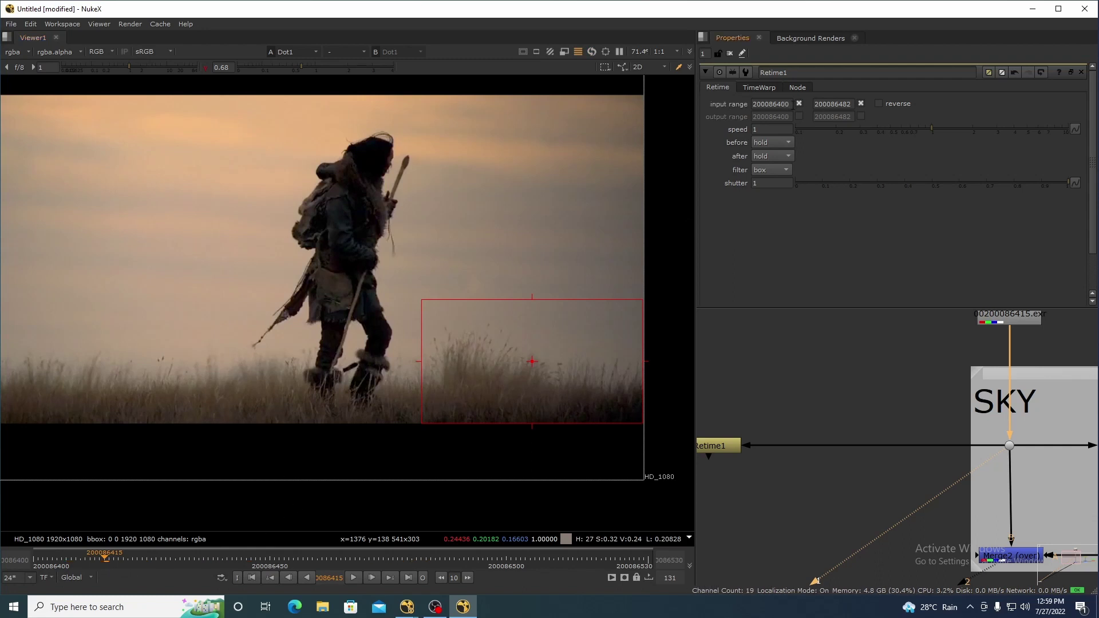
{"action": "left_click", "coordinate": [799, 104]}
{"action": "type", "text": "5"}
{"action": "key", "text": "Return"}
Step: View the Retime node's output and scrub it from frame 200086415 to frame 200086497
{"action": "left_click_drag", "start_coordinate": [903, 474], "coordinate": [991, 454]}
{"action": "left_click_drag", "start_coordinate": [727, 383], "coordinate": [864, 483]}
{"action": "key", "text": "1"}
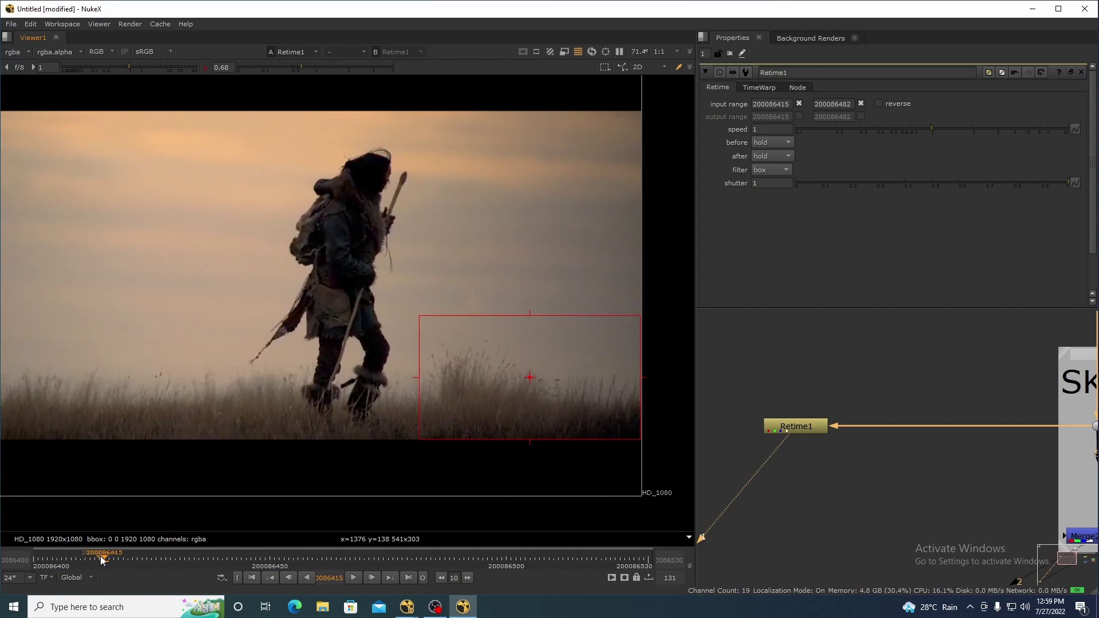
{"action": "left_click_drag", "start_coordinate": [111, 554], "coordinate": [490, 575]}
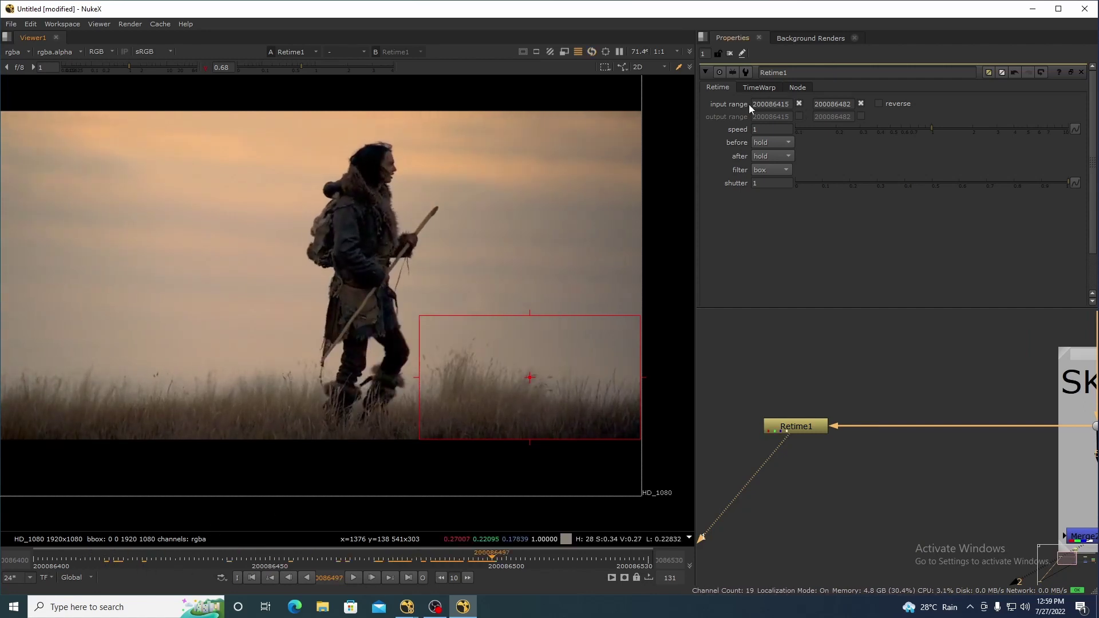
Step: Compare the original Read1 plate with the Retime node's output at frame 200086497 using two viewer inputs
{"action": "left_click_drag", "start_coordinate": [895, 429], "coordinate": [794, 465]}
{"action": "scroll", "coordinate": [888, 439], "scroll_direction": "down", "scroll_amount": 2}
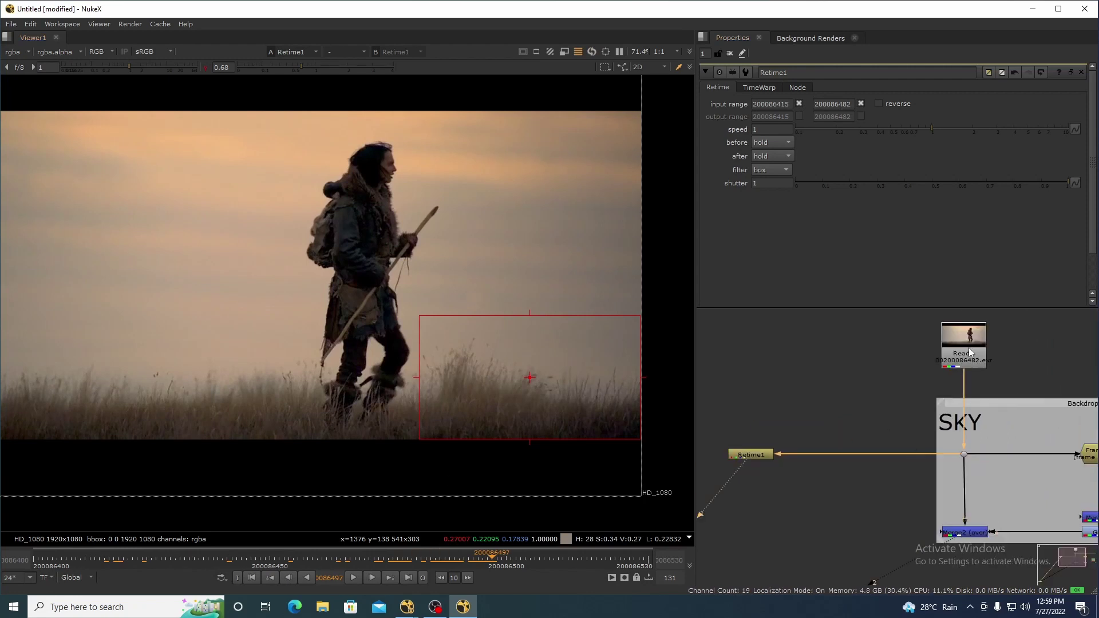
{"action": "left_click", "coordinate": [971, 350]}
{"action": "key", "text": "1"}
{"action": "left_click_drag", "start_coordinate": [817, 414], "coordinate": [720, 498]}
{"action": "key", "text": "2"}
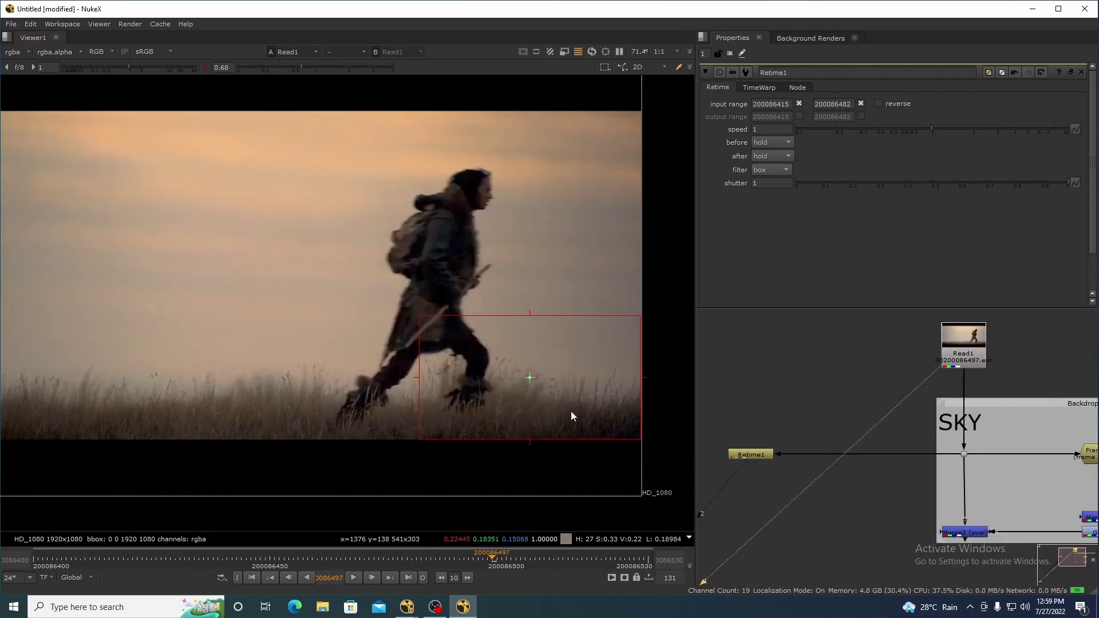
Step: Examine the retimed output at frame 200086474, then step back from beyond the range's end to frame 200086482
{"action": "left_click", "coordinate": [383, 561]}
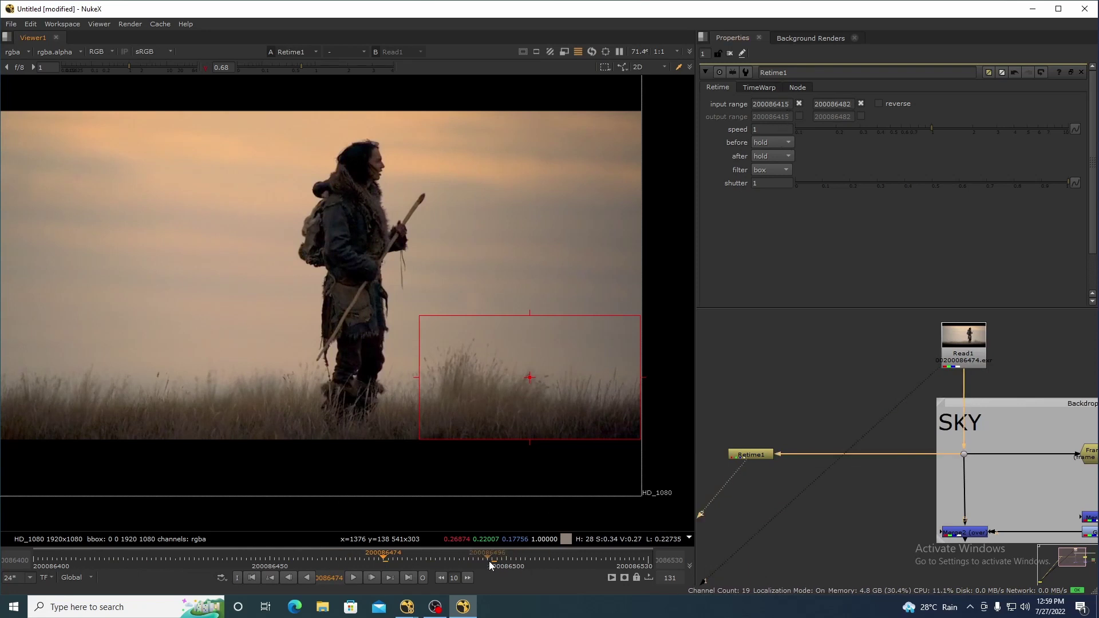
{"action": "left_click", "coordinate": [460, 557]}
{"action": "key", "text": "Left"}
{"action": "key", "text": "Left"}
{"action": "key", "text": "Left"}
{"action": "key", "text": "Left"}
{"action": "key", "text": "Left"}
{"action": "key", "text": "Left"}
{"action": "key", "text": "Left"}
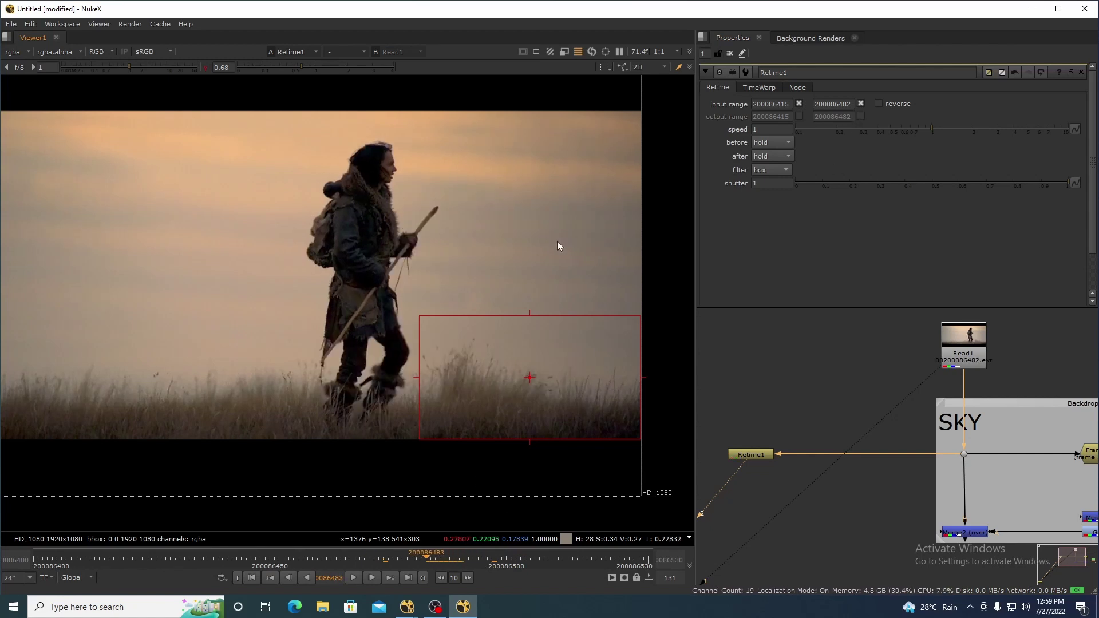
{"action": "key", "text": "Left"}
Step: Assign the Retime node to the first viewer input and examine its output from frame 200086481 to 200086487
{"action": "left_click_drag", "start_coordinate": [805, 407], "coordinate": [701, 462]}
{"action": "key", "text": "1"}
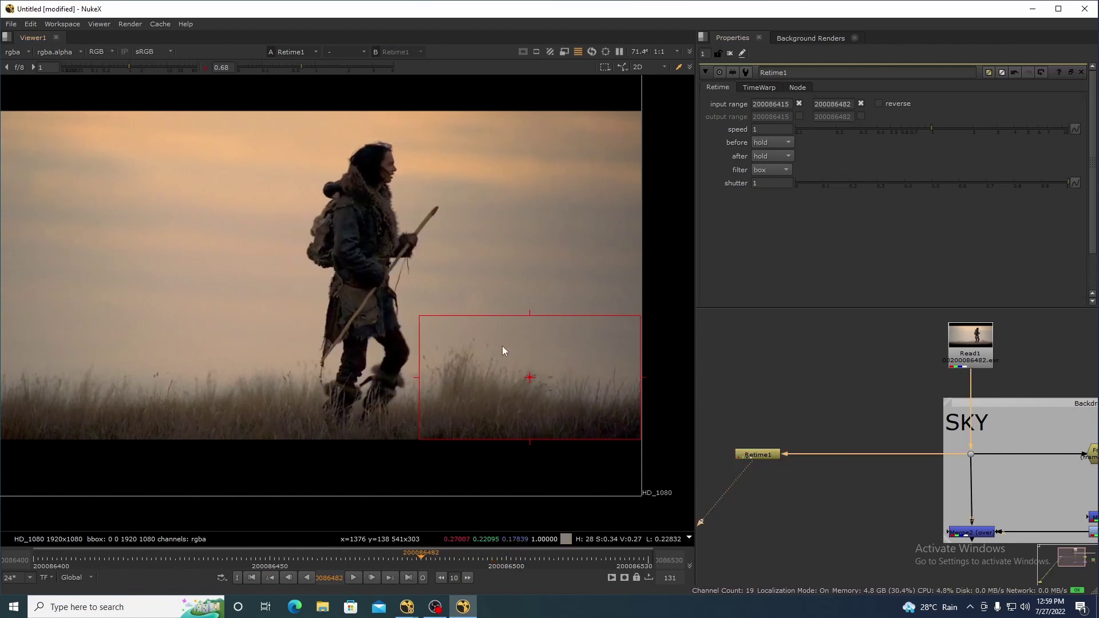
{"action": "left_click_drag", "start_coordinate": [463, 319], "coordinate": [439, 324]}
{"action": "key", "text": "Right"}
{"action": "key", "text": "Right"}
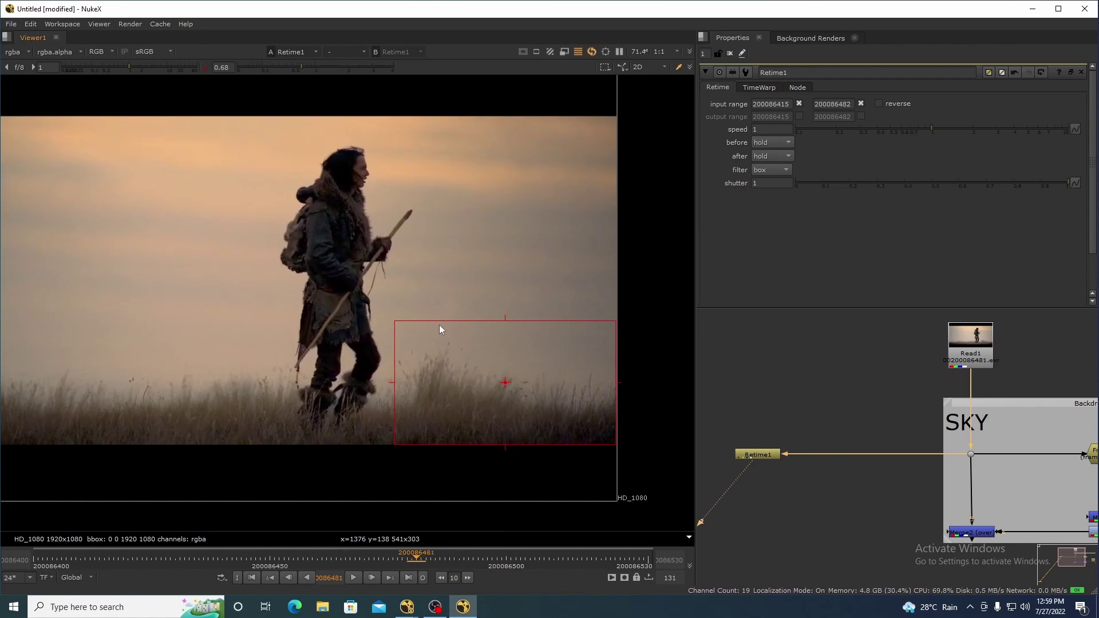
{"action": "key", "text": "Right"}
{"action": "key", "text": "Right"}
{"action": "key", "text": "Right"}
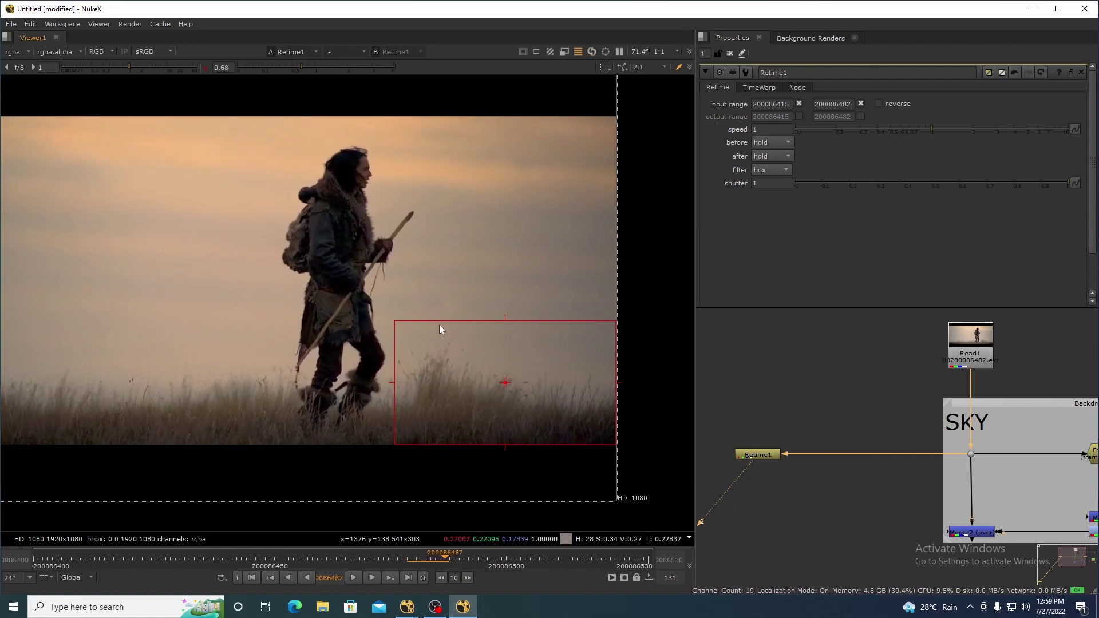
Step: Set the Retime node's before and after behaviour to black
{"action": "scroll", "coordinate": [438, 329], "scroll_direction": "down", "scroll_amount": 3}
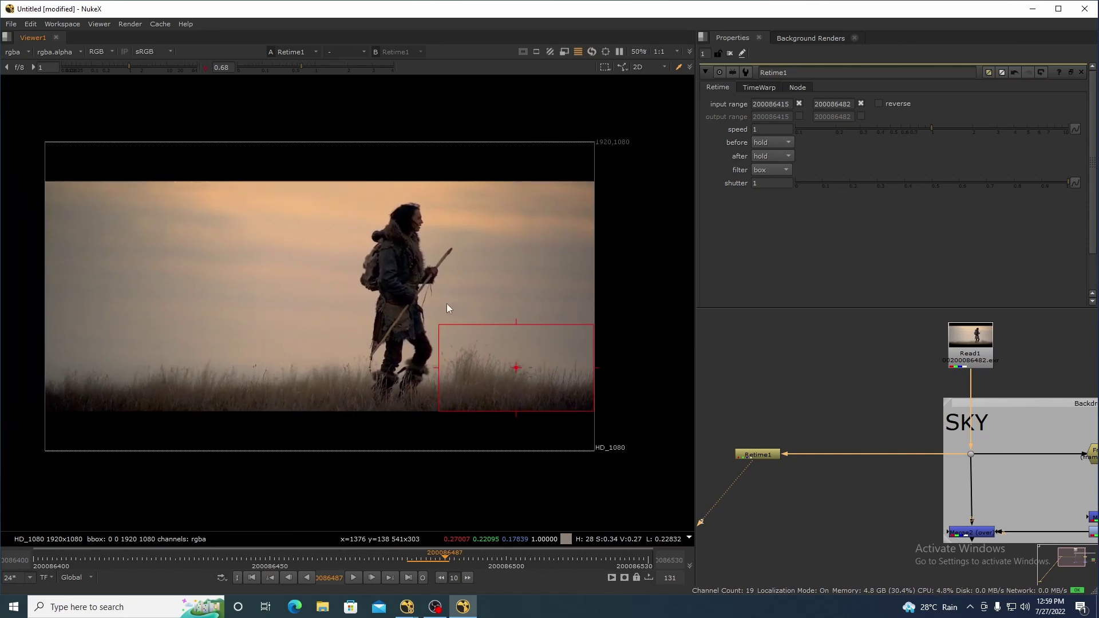
{"action": "scroll", "coordinate": [454, 274], "scroll_direction": "up", "scroll_amount": 2}
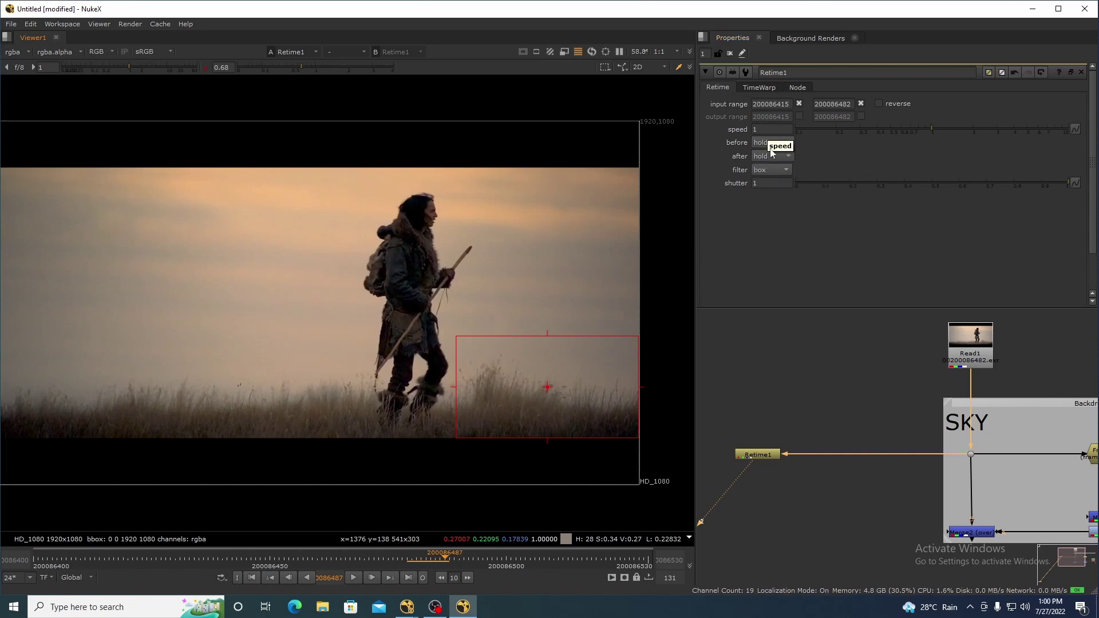
{"action": "left_click", "coordinate": [771, 140]}
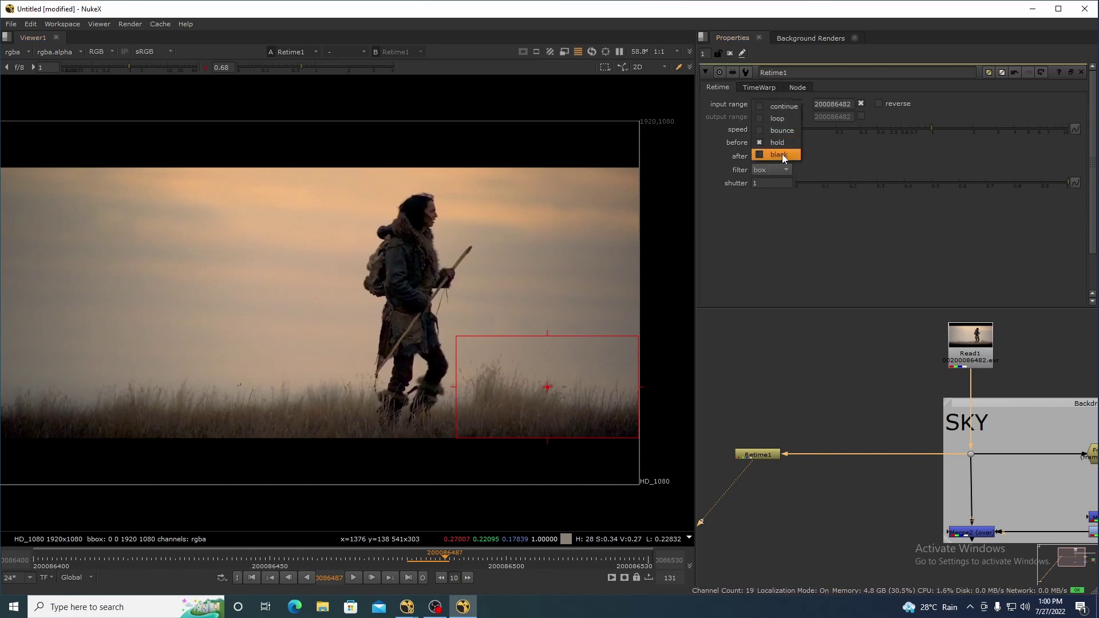
{"action": "left_click", "coordinate": [783, 154]}
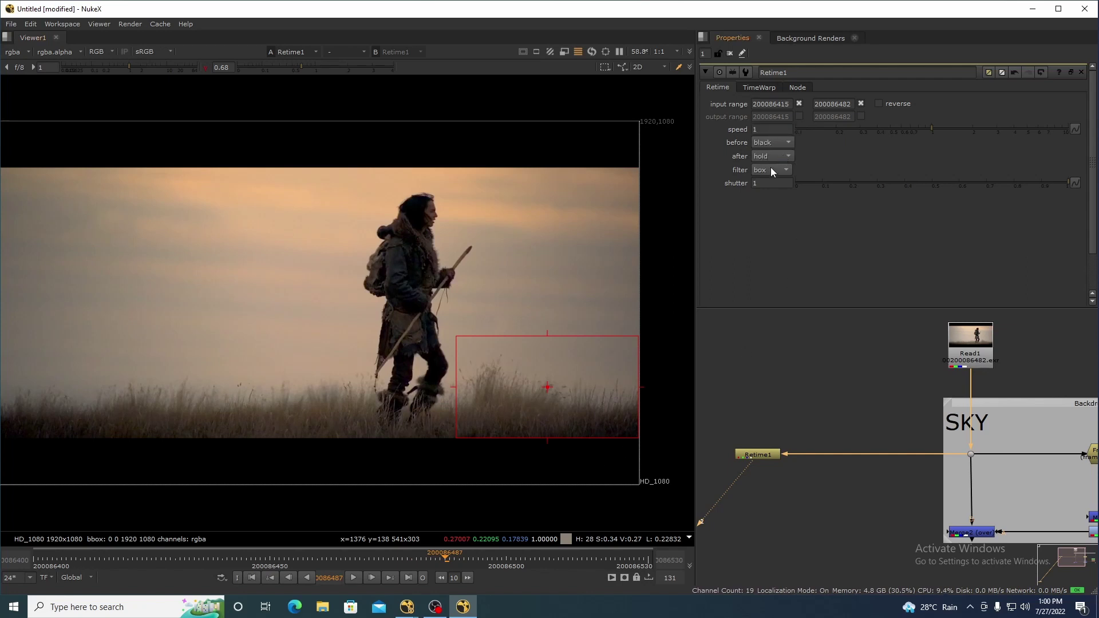
{"action": "left_click", "coordinate": [769, 156]}
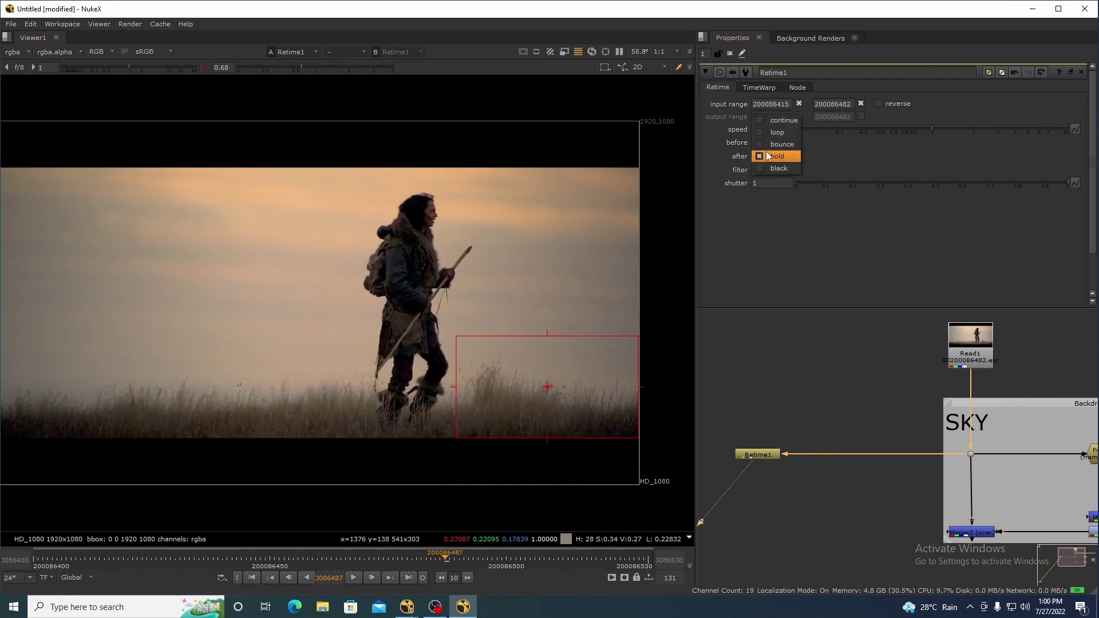
{"action": "left_click", "coordinate": [784, 169]}
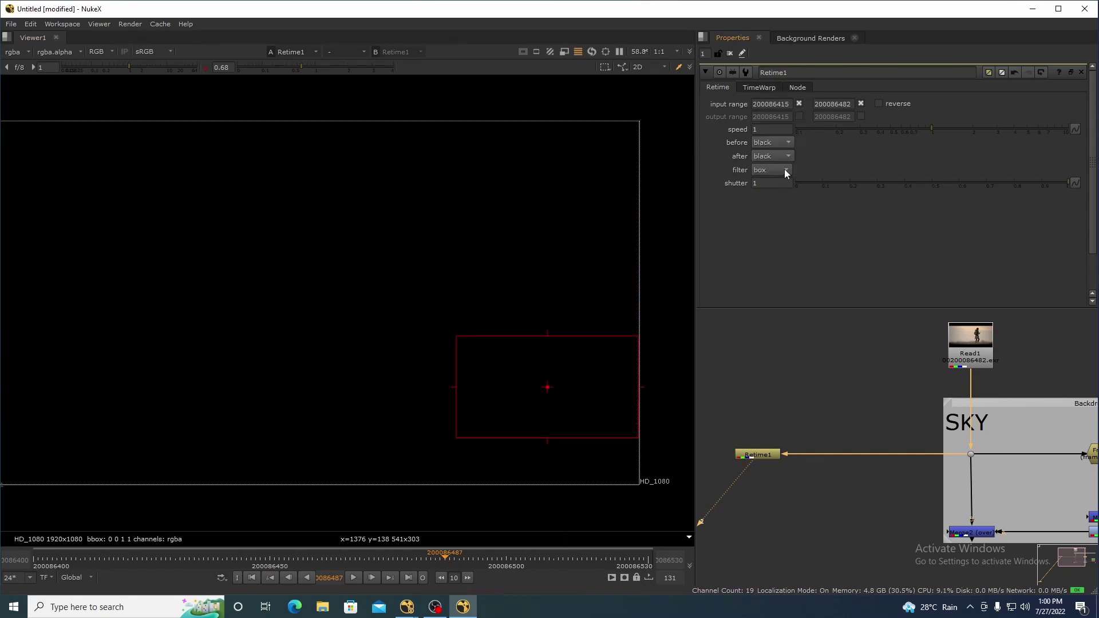
Step: Compare frames 200086482 and 200086483 of the retimed output around the end of the input range
{"action": "left_click", "coordinate": [431, 559]}
{"action": "key", "text": "Left"}
{"action": "key", "text": "Left"}
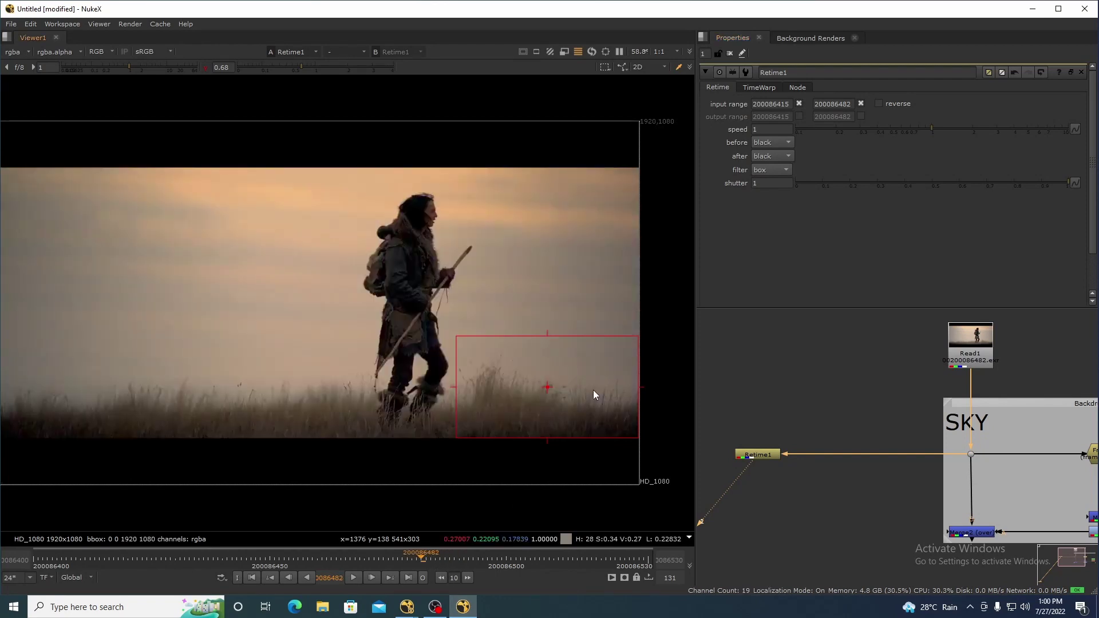
{"action": "key", "text": "Right"}
{"action": "key", "text": "Left"}
{"action": "key", "text": "Right"}
{"action": "key", "text": "Left"}
{"action": "key", "text": "Right"}
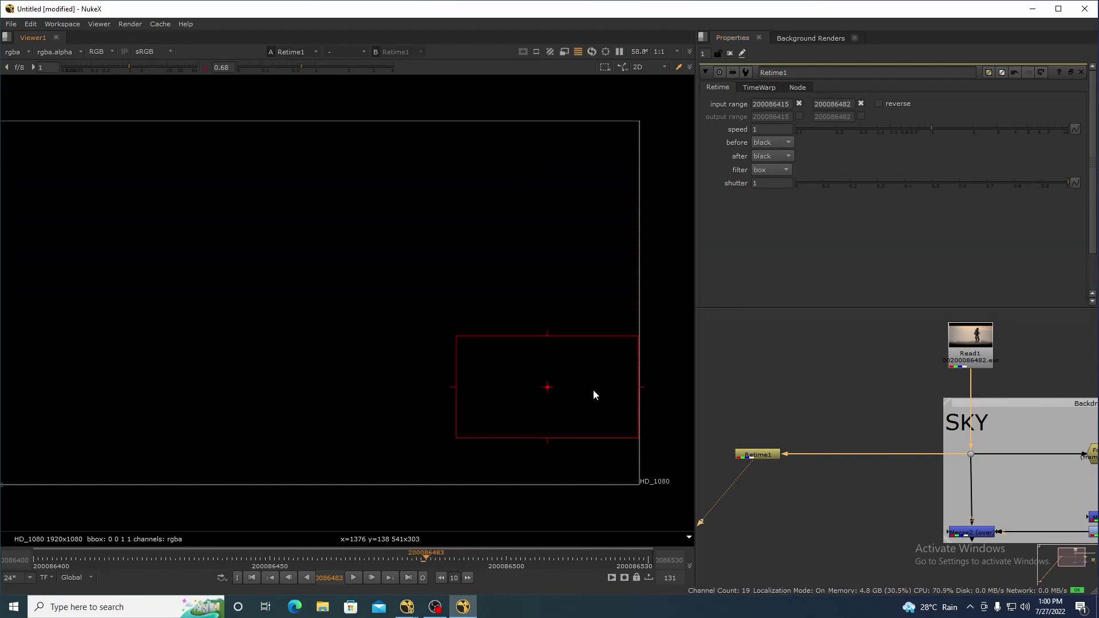
{"action": "key", "text": "Left"}
{"action": "key", "text": "Right"}
{"action": "key", "text": "Left"}
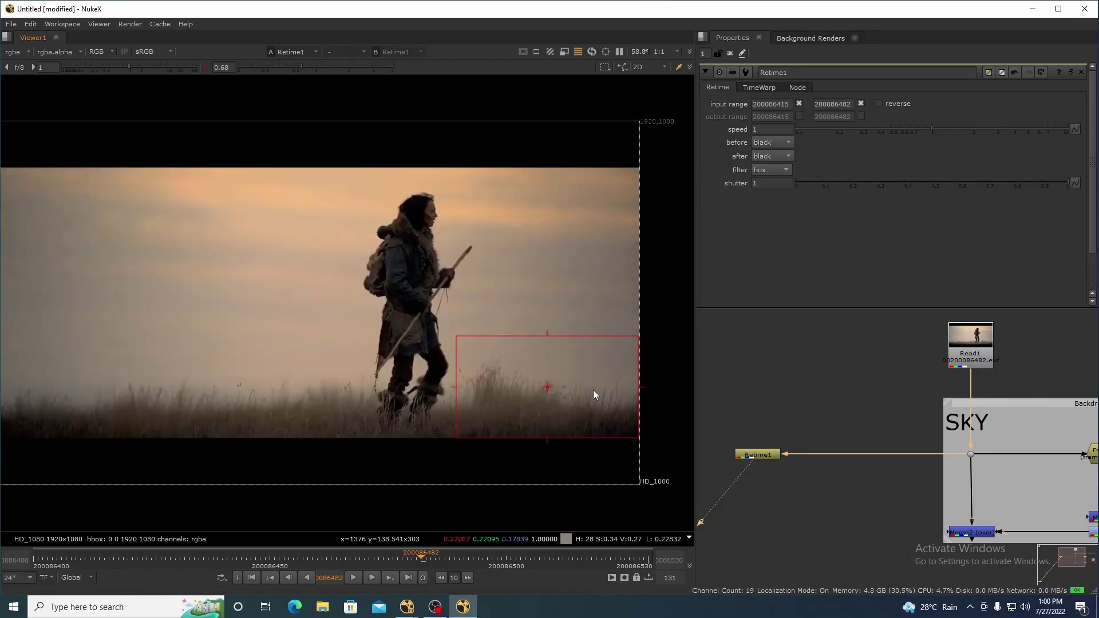
{"action": "key", "text": "f"}
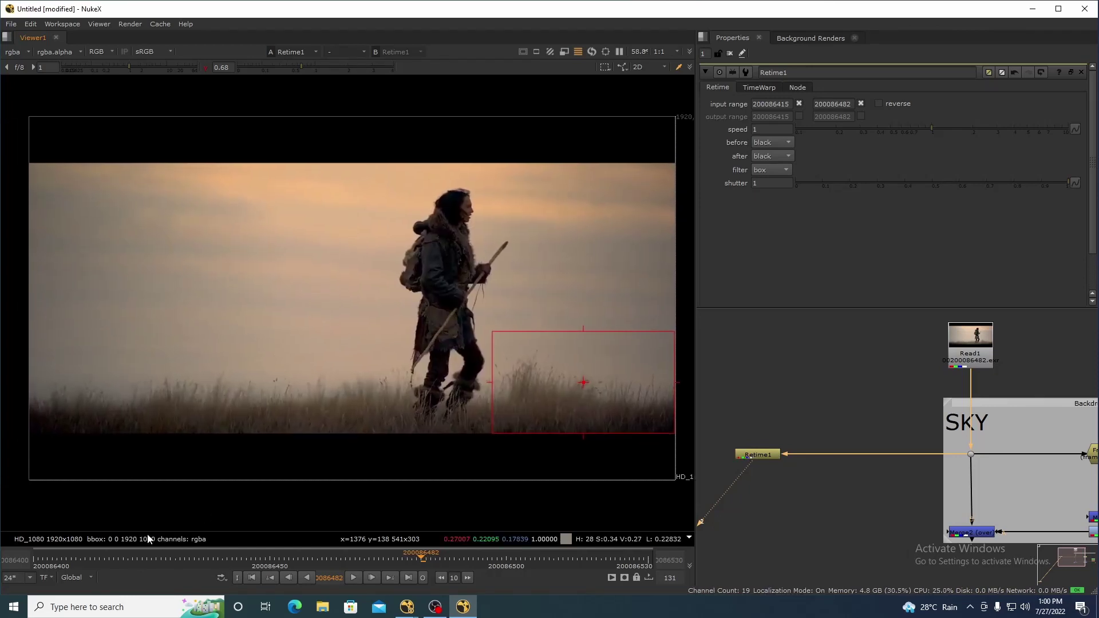
Step: Compare frames 200086414 and 200086415 at the start of the input range and inspect the marked grass region
{"action": "left_click", "coordinate": [99, 553]}
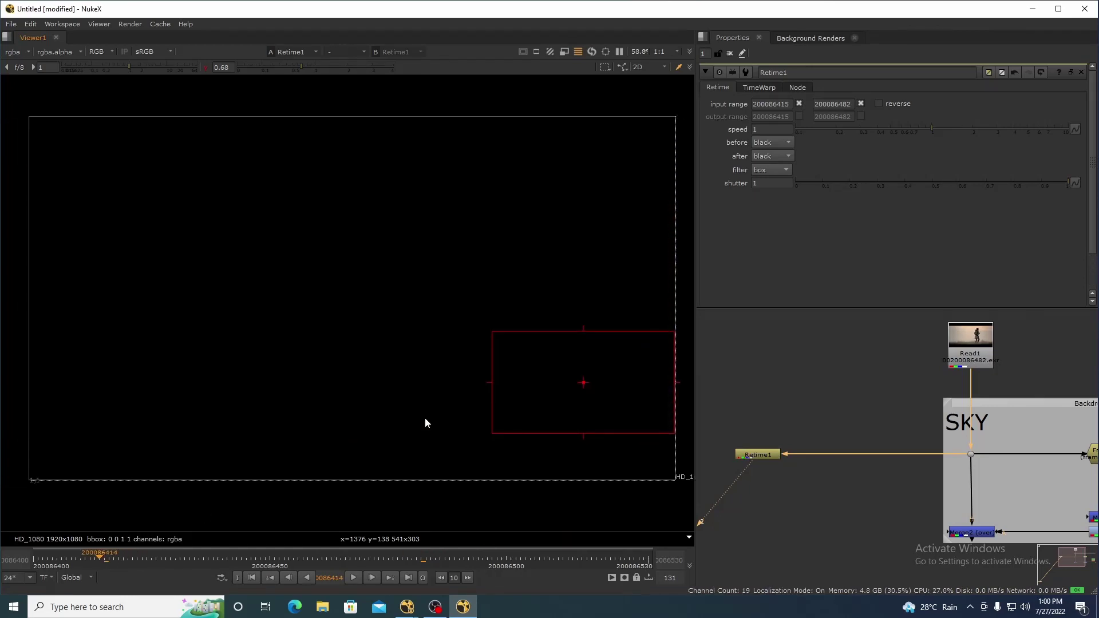
{"action": "key", "text": "Right"}
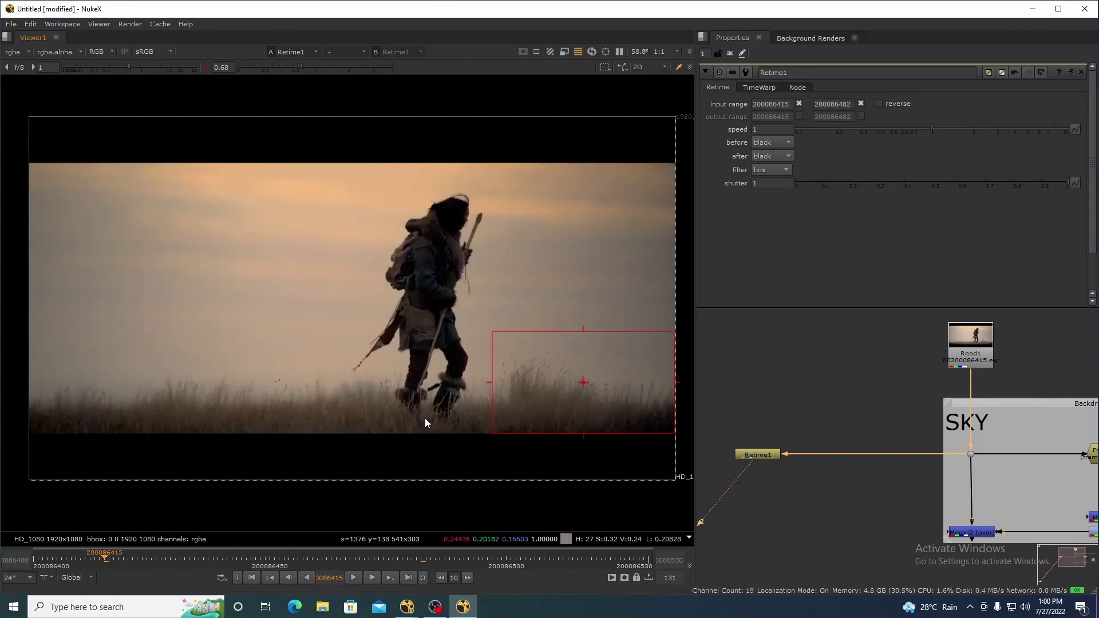
{"action": "scroll", "coordinate": [578, 407], "scroll_direction": "up", "scroll_amount": 5}
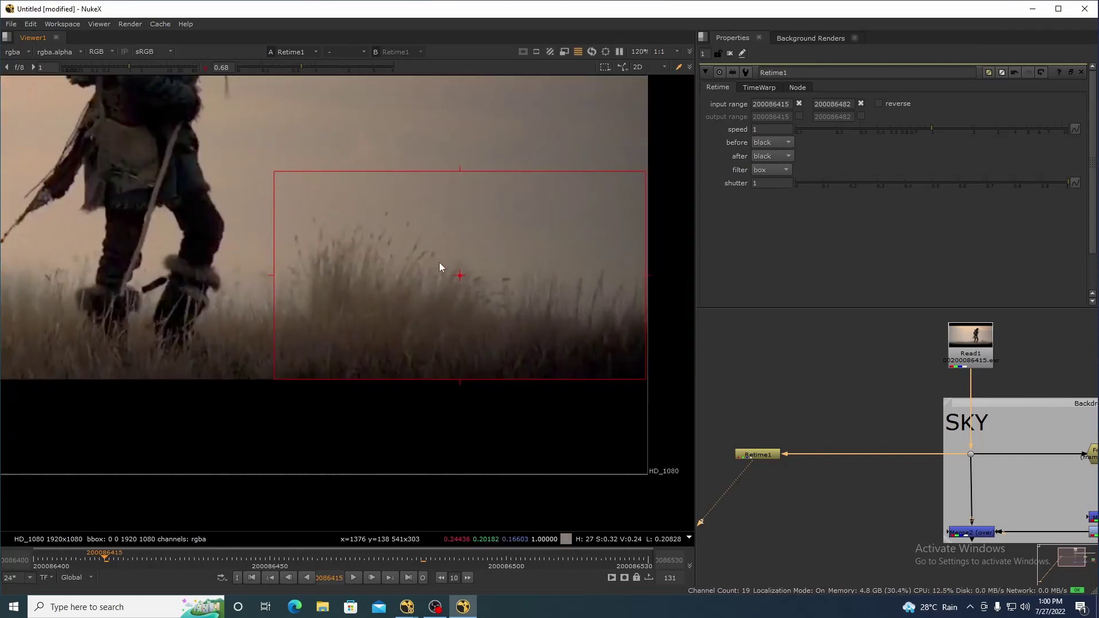
{"action": "left_click_drag", "start_coordinate": [459, 286], "coordinate": [476, 326]}
Step: Set the Retime node's before and after behaviour to bounce
{"action": "left_click", "coordinate": [781, 143]}
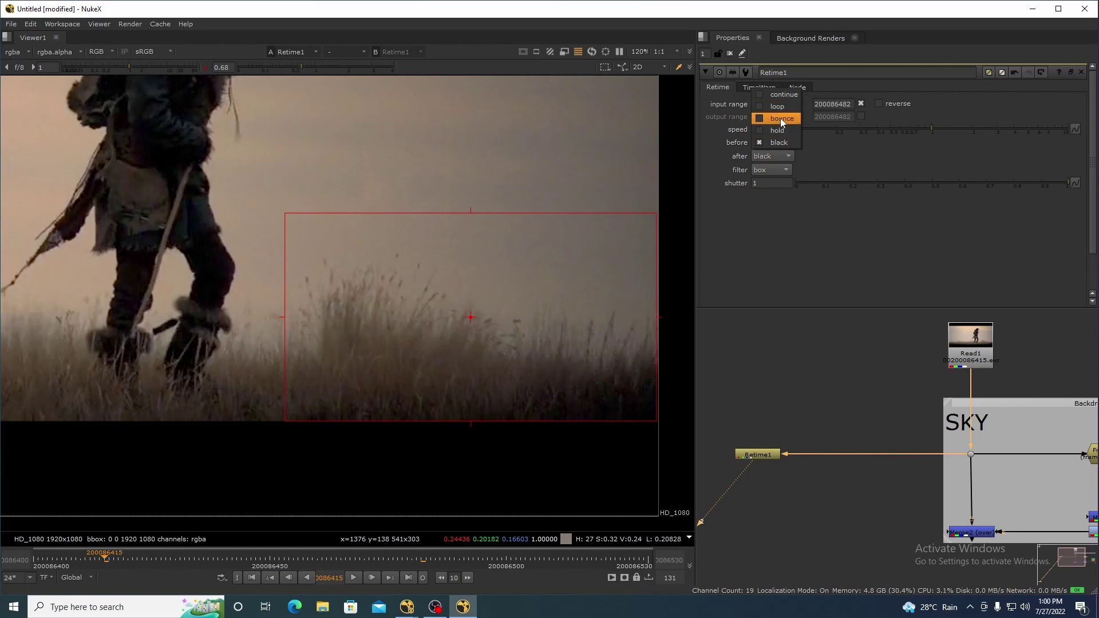
{"action": "left_click", "coordinate": [781, 117]}
{"action": "left_click", "coordinate": [774, 159]}
{"action": "left_click", "coordinate": [793, 132]}
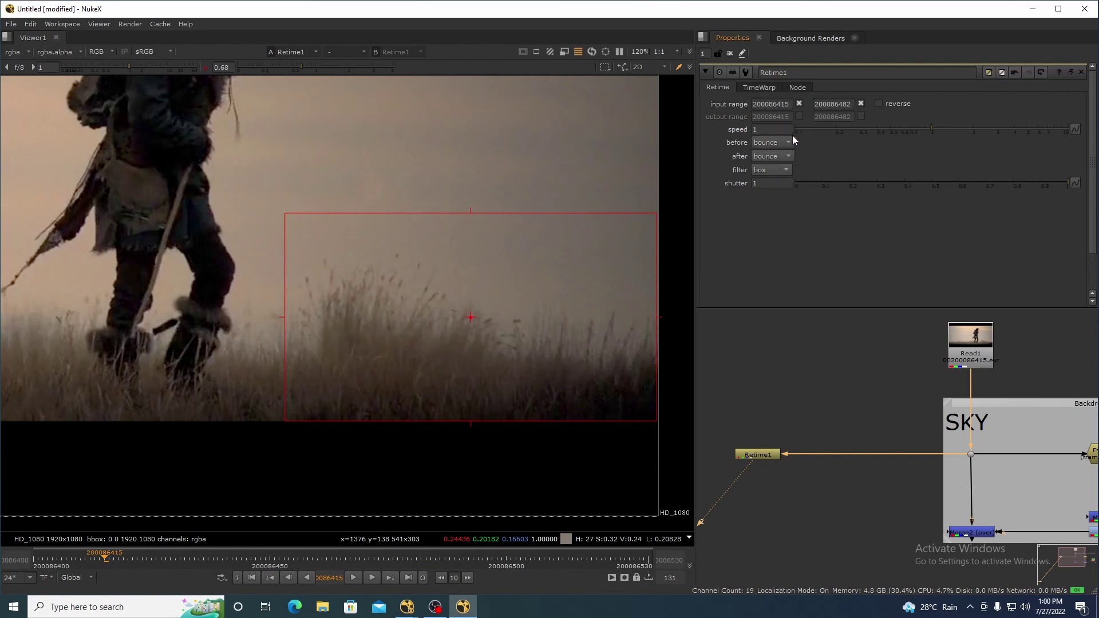
Step: Play the retimed output backward from frame 200086415 to examine the frames before the input range
{"action": "scroll", "coordinate": [611, 262], "scroll_direction": "down", "scroll_amount": 5}
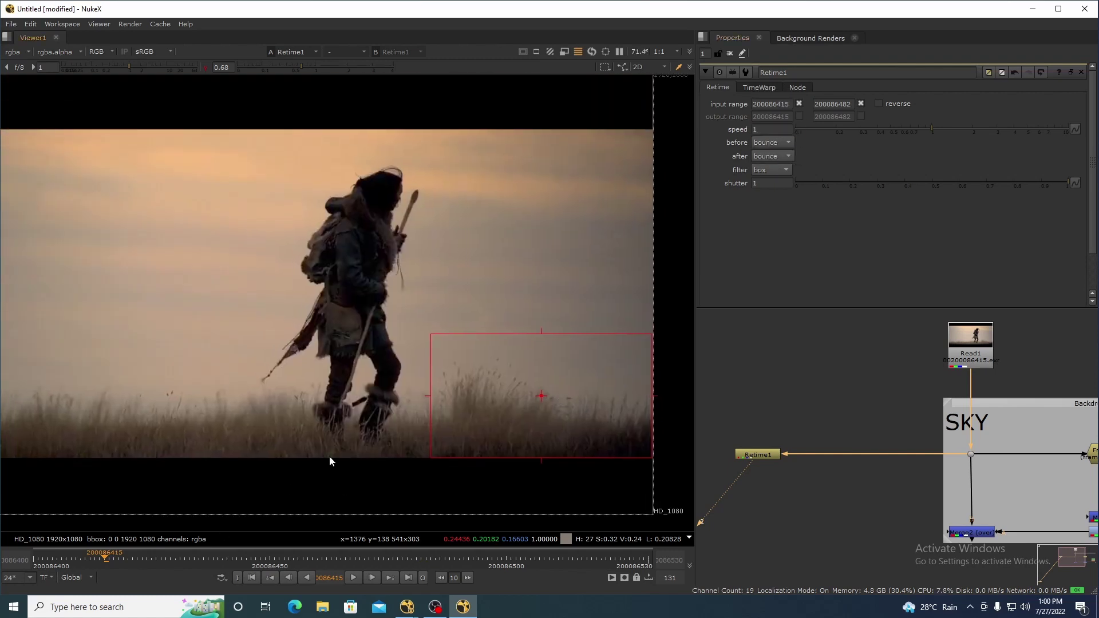
{"action": "left_click_drag", "start_coordinate": [397, 394], "coordinate": [376, 377]}
{"action": "key", "text": "j"}
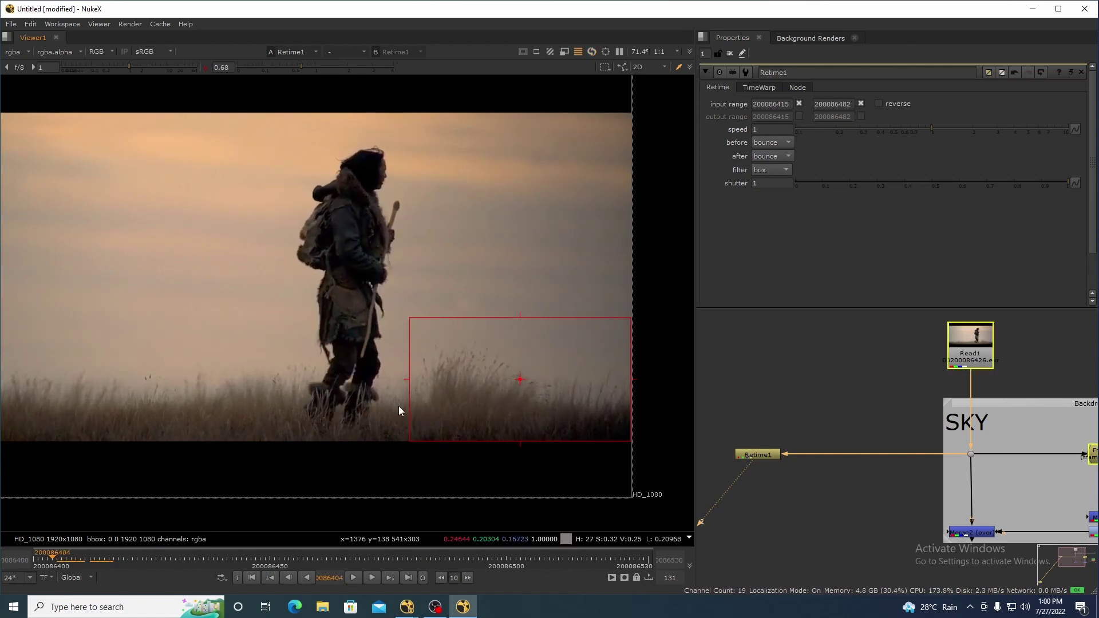
{"action": "scroll", "coordinate": [424, 411], "scroll_direction": "down", "scroll_amount": 1}
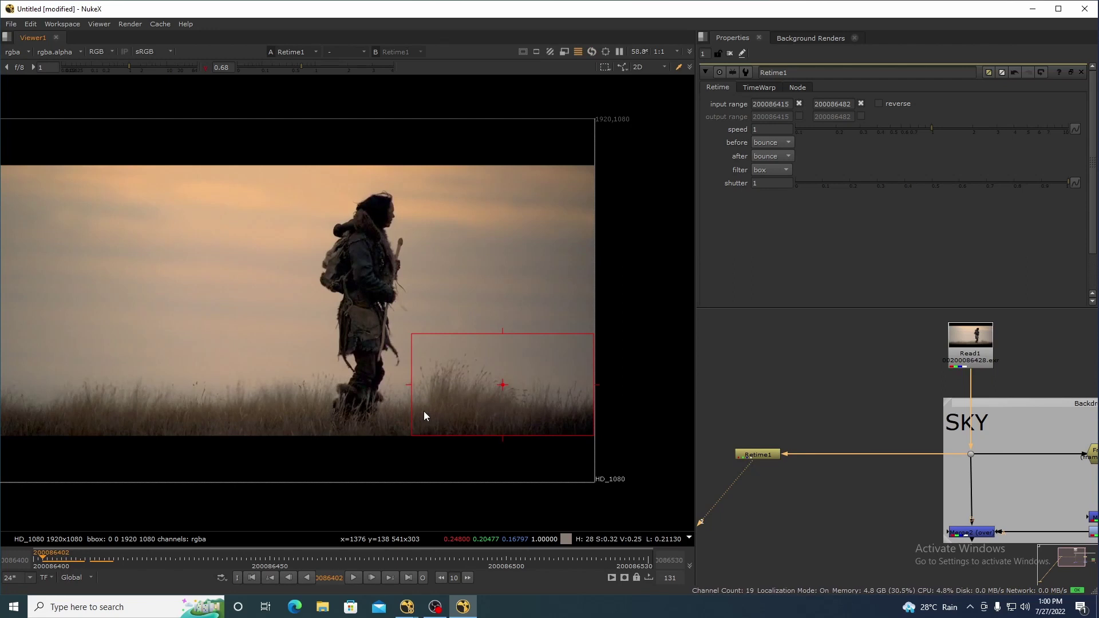
Step: Clear the marked sample region and play the retimed output forward from frame 200086402 past the input range's end
{"action": "left_click", "coordinate": [537, 279], "text": "ctrl"}
{"action": "mouse_move", "coordinate": [440, 342]}
{"action": "left_mouse_down"}
{"action": "mouse_move", "coordinate": [454, 353]}
{"action": "mouse_move", "coordinate": [546, 352]}
{"action": "mouse_move", "coordinate": [440, 348]}
{"action": "left_mouse_up"}
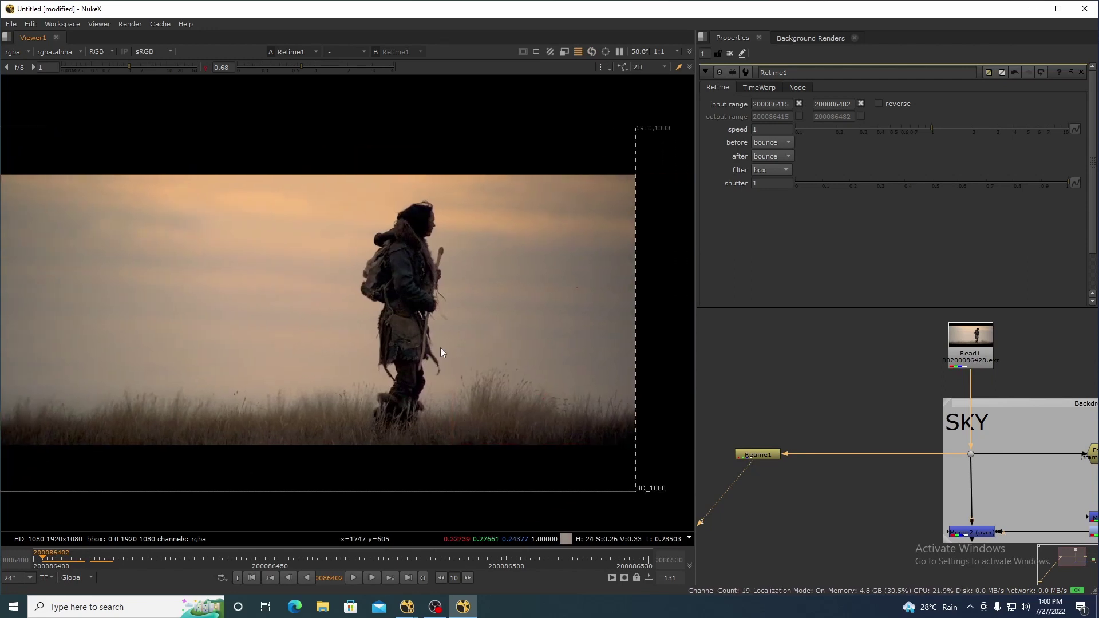
{"action": "left_click", "coordinate": [356, 578]}
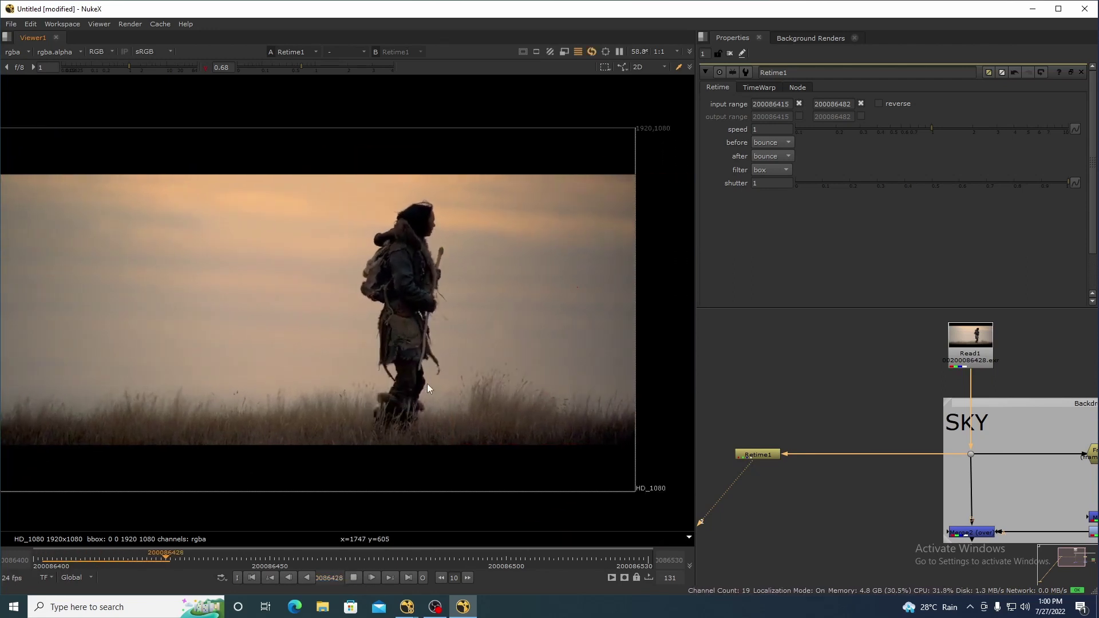
{"action": "left_click_drag", "start_coordinate": [403, 324], "coordinate": [592, 491]}
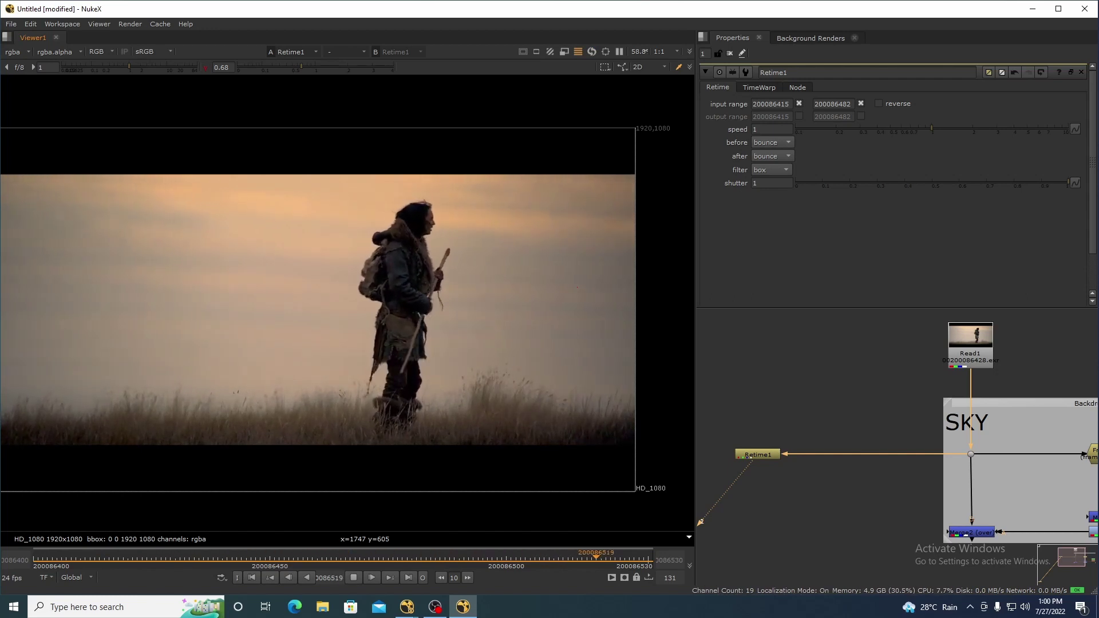
Step: Add a Merge node below Retime1, taking the retimed footage as its A input, and set its operation to in
{"action": "left_click", "coordinate": [353, 578]}
{"action": "scroll", "coordinate": [840, 490], "scroll_direction": "down", "scroll_amount": 3}
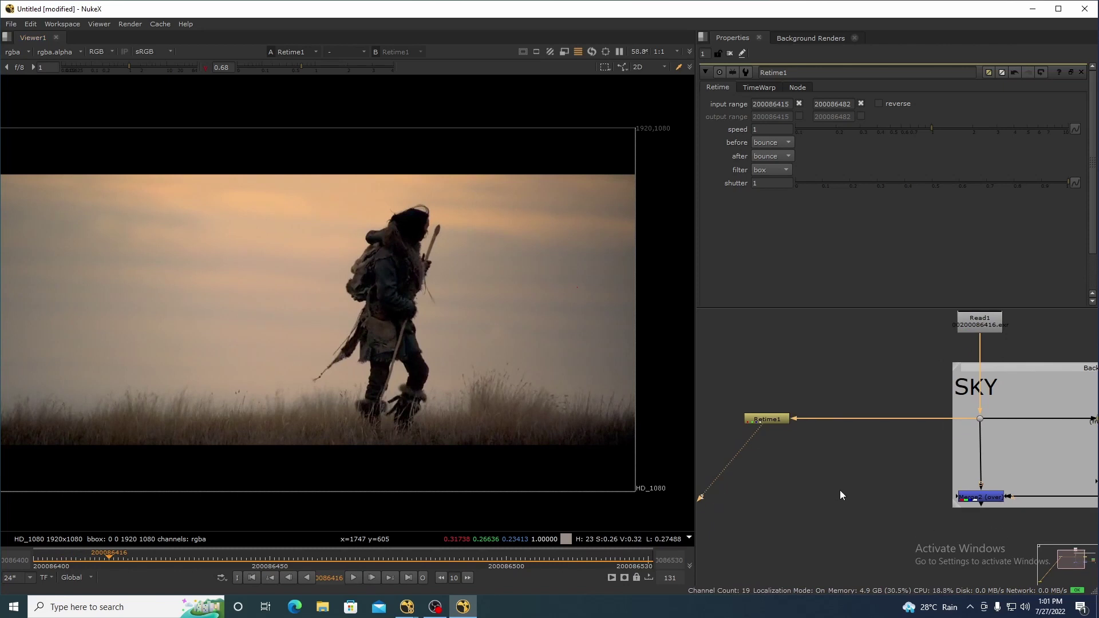
{"action": "left_click_drag", "start_coordinate": [898, 485], "coordinate": [524, 254]}
{"action": "key", "text": "space"}
{"action": "scroll", "coordinate": [524, 255], "scroll_direction": "up", "scroll_amount": 1}
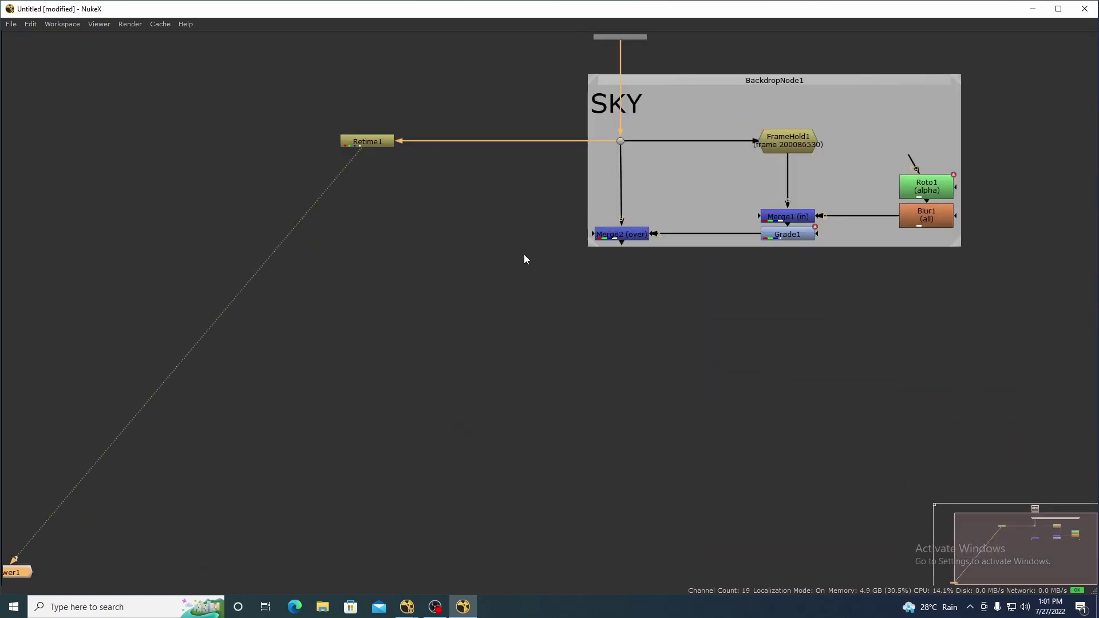
{"action": "left_click_drag", "start_coordinate": [391, 169], "coordinate": [545, 185]}
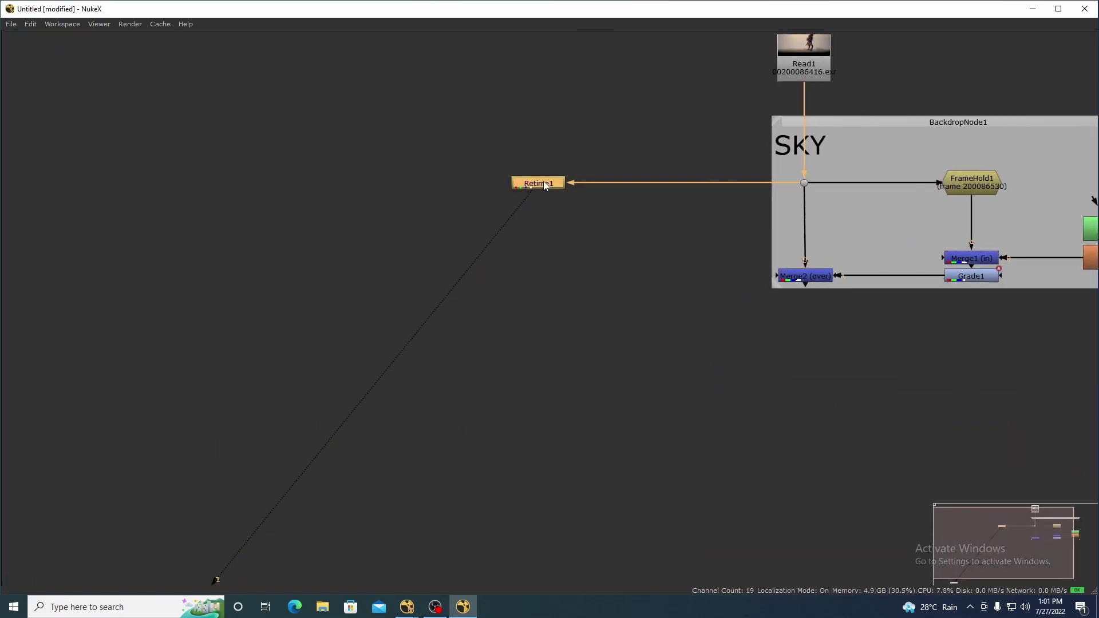
{"action": "key", "text": "m"}
{"action": "left_click_drag", "start_coordinate": [639, 186], "coordinate": [545, 329]}
{"action": "key", "text": "space"}
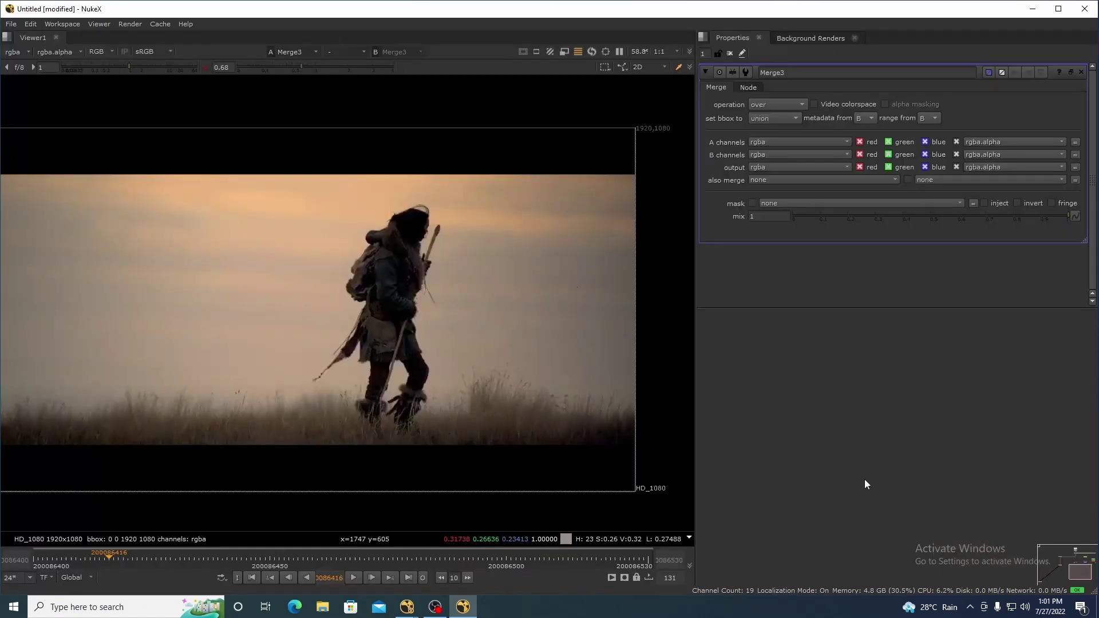
{"action": "left_click", "coordinate": [775, 105]}
{"action": "left_click", "coordinate": [793, 173]}
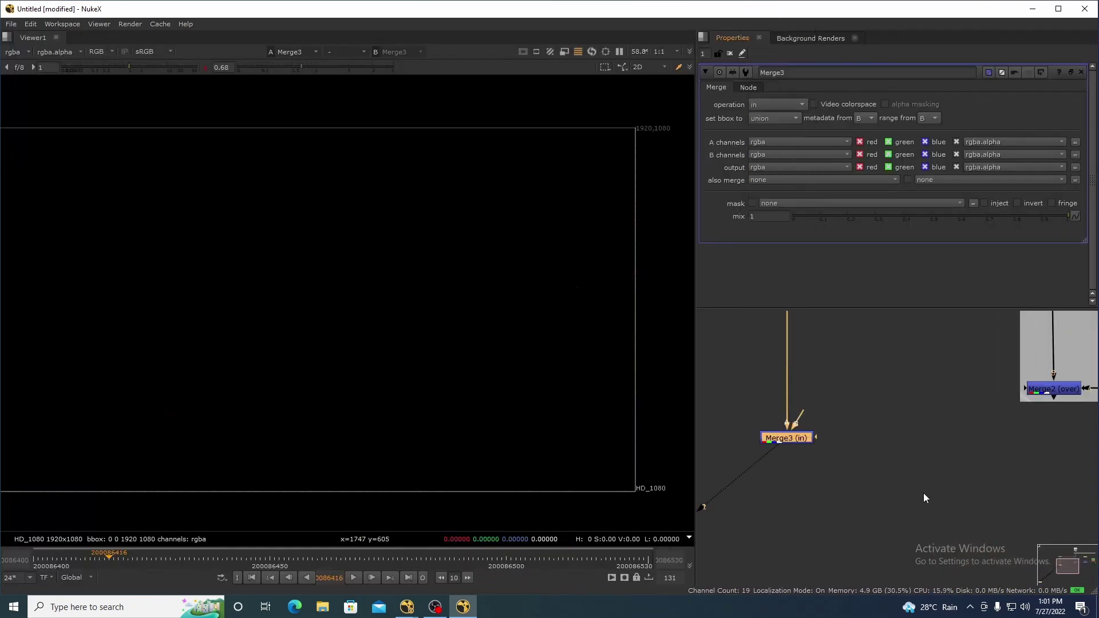
Step: Create a new Roto node, connect it to the B input of Merge3, and place it beside that merge
{"action": "left_click", "coordinate": [878, 393]}
{"action": "key", "text": "o"}
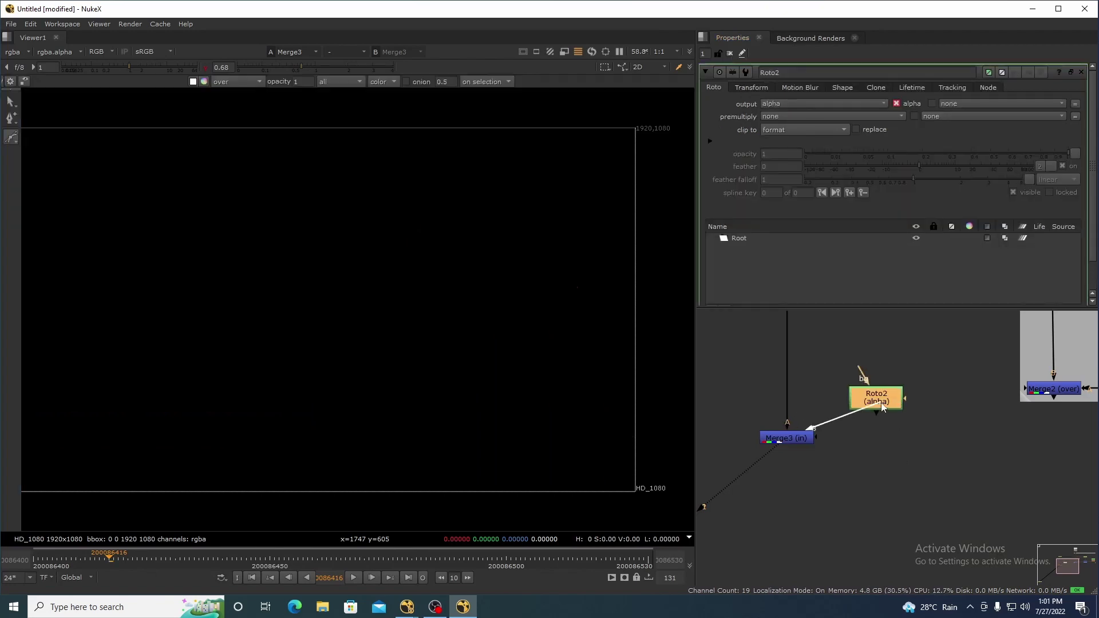
{"action": "left_click_drag", "start_coordinate": [882, 408], "coordinate": [881, 405]}
{"action": "left_click_drag", "start_coordinate": [882, 405], "coordinate": [648, 442]}
{"action": "left_click_drag", "start_coordinate": [761, 413], "coordinate": [834, 476]}
Step: Display the Retime1 output and play it forward to frame 200086531 to examine the grass beside the woman
{"action": "left_click_drag", "start_coordinate": [824, 331], "coordinate": [918, 390]}
{"action": "key", "text": "1"}
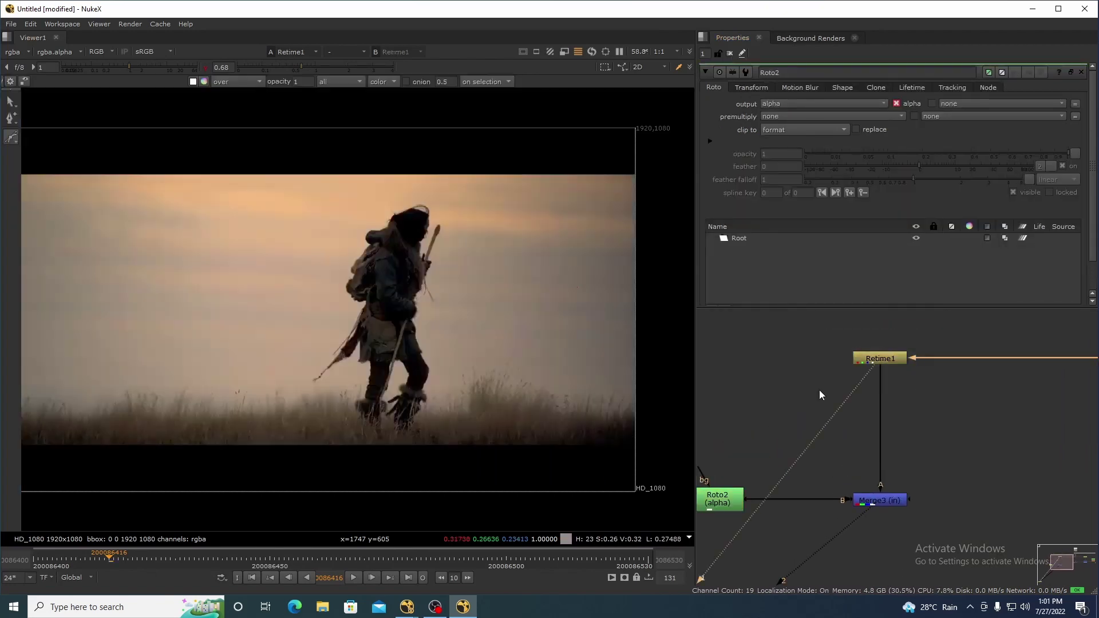
{"action": "left_click_drag", "start_coordinate": [556, 406], "coordinate": [503, 393]}
{"action": "scroll", "coordinate": [390, 380], "scroll_direction": "up", "scroll_amount": 2}
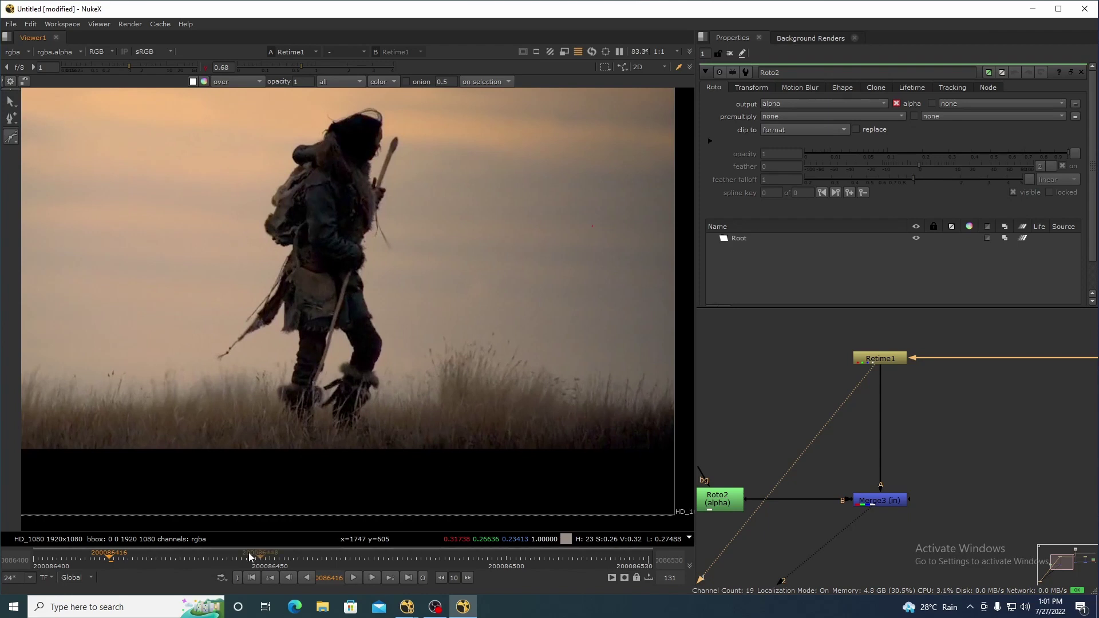
{"action": "left_click", "coordinate": [353, 578]}
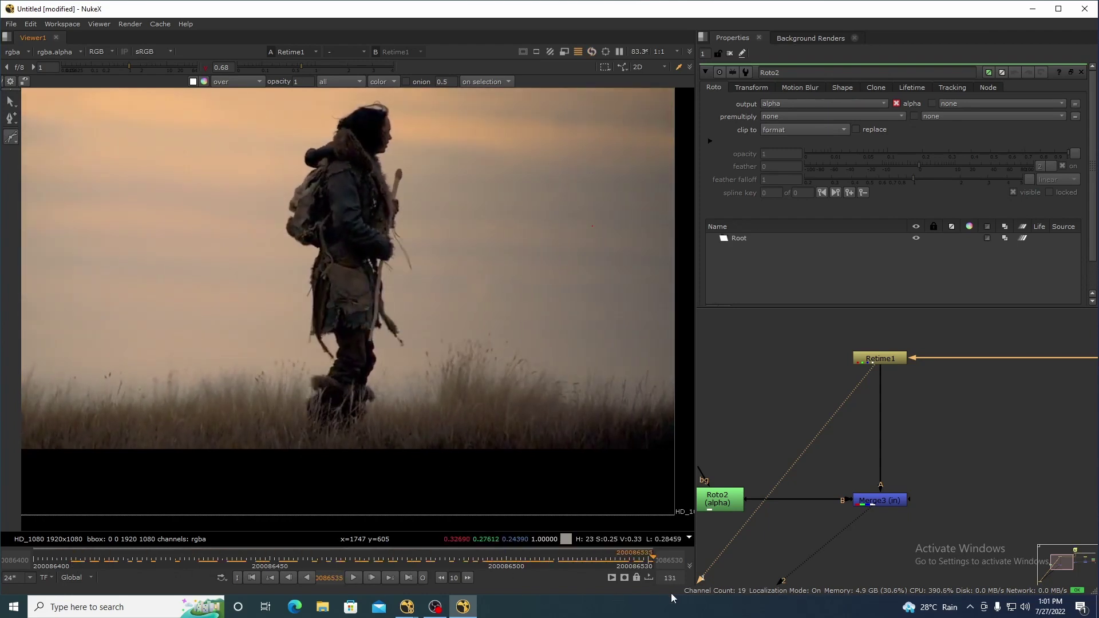
{"action": "mouse_move", "coordinate": [671, 593]}
{"action": "left_mouse_down"}
{"action": "mouse_move", "coordinate": [643, 588]}
{"action": "mouse_move", "coordinate": [651, 588]}
{"action": "left_mouse_up"}
{"action": "left_click_drag", "start_coordinate": [341, 316], "coordinate": [309, 312]}
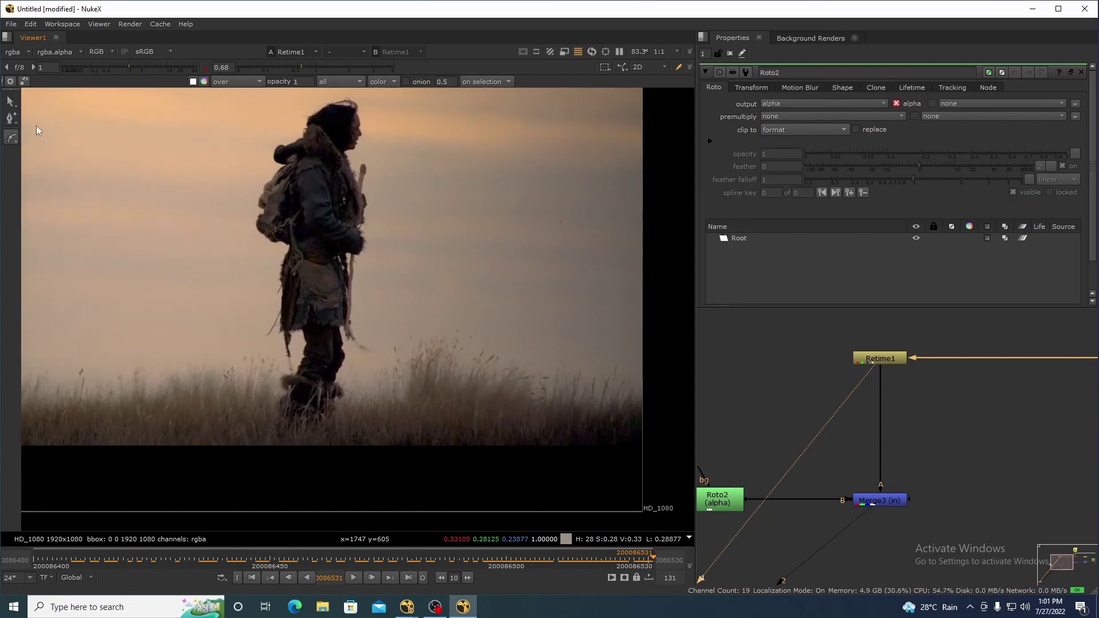
Step: Draw a closed Bezier roto shape around the grass ahead of the woman's legs, extending past the frame's right and lower picture edges
{"action": "left_click_drag", "start_coordinate": [354, 352], "coordinate": [339, 342]}
{"action": "left_click", "coordinate": [345, 452]}
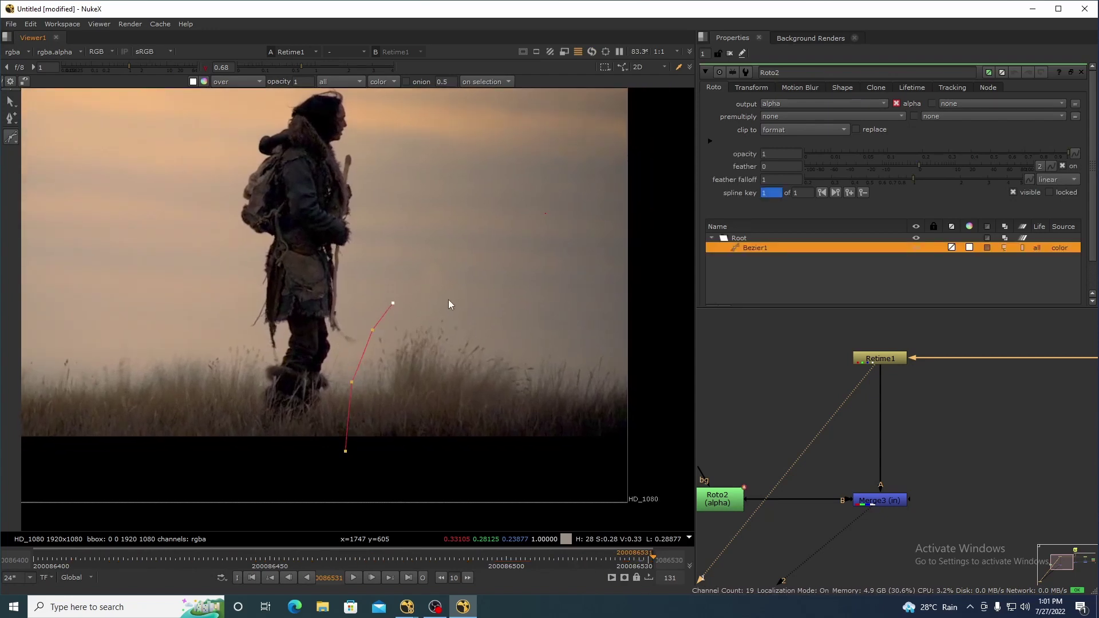
{"action": "left_click", "coordinate": [451, 320]}
{"action": "left_click", "coordinate": [499, 348]}
{"action": "left_click_drag", "start_coordinate": [679, 439], "coordinate": [642, 373]}
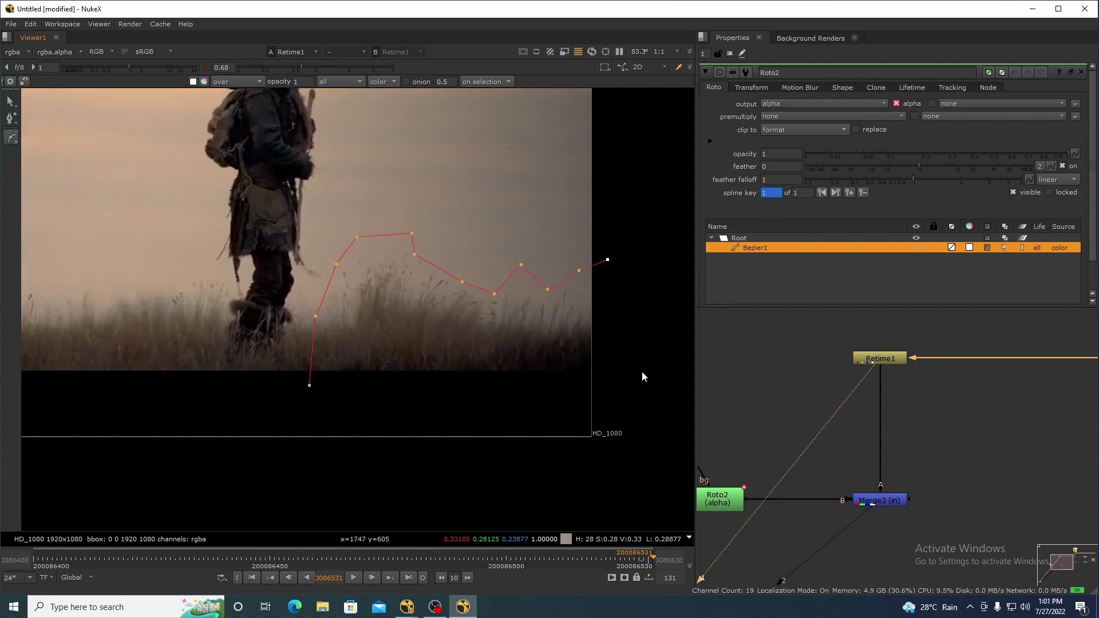
{"action": "left_click", "coordinate": [308, 391]}
{"action": "left_click_drag", "start_coordinate": [308, 392], "coordinate": [306, 397]}
Step: Add an over Merge below Merge2 with Merge2 as its A input, and connect Merge3 to its B input
{"action": "left_click_drag", "start_coordinate": [930, 471], "coordinate": [879, 437]}
{"action": "scroll", "coordinate": [878, 435], "scroll_direction": "down", "scroll_amount": 3}
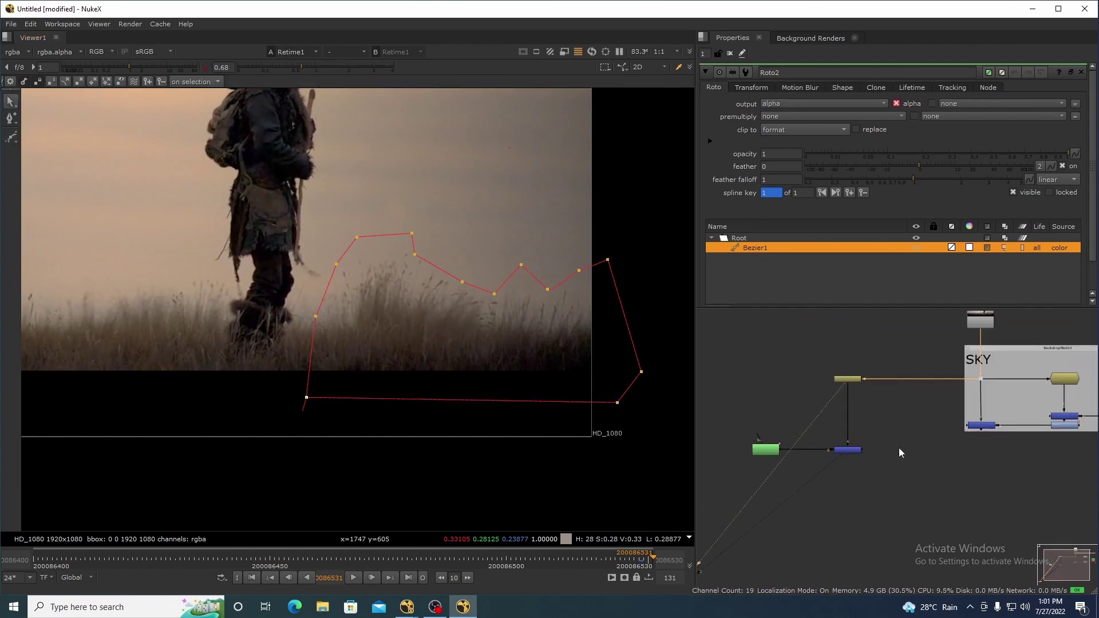
{"action": "key", "text": "space"}
{"action": "key", "text": "f"}
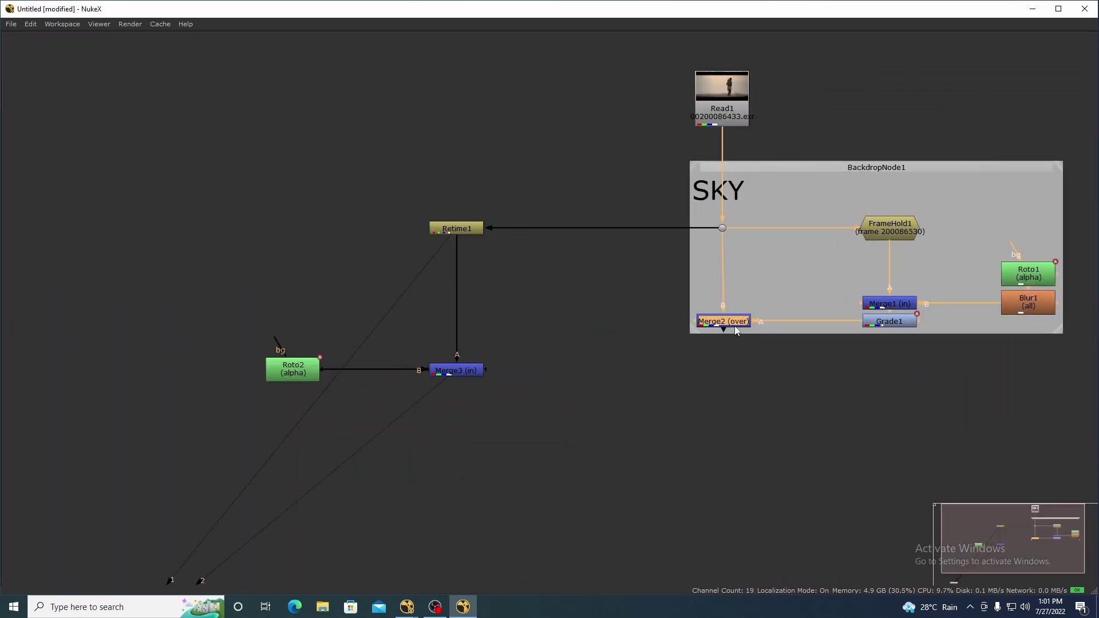
{"action": "key", "text": "m"}
{"action": "left_click_drag", "start_coordinate": [799, 322], "coordinate": [729, 444]}
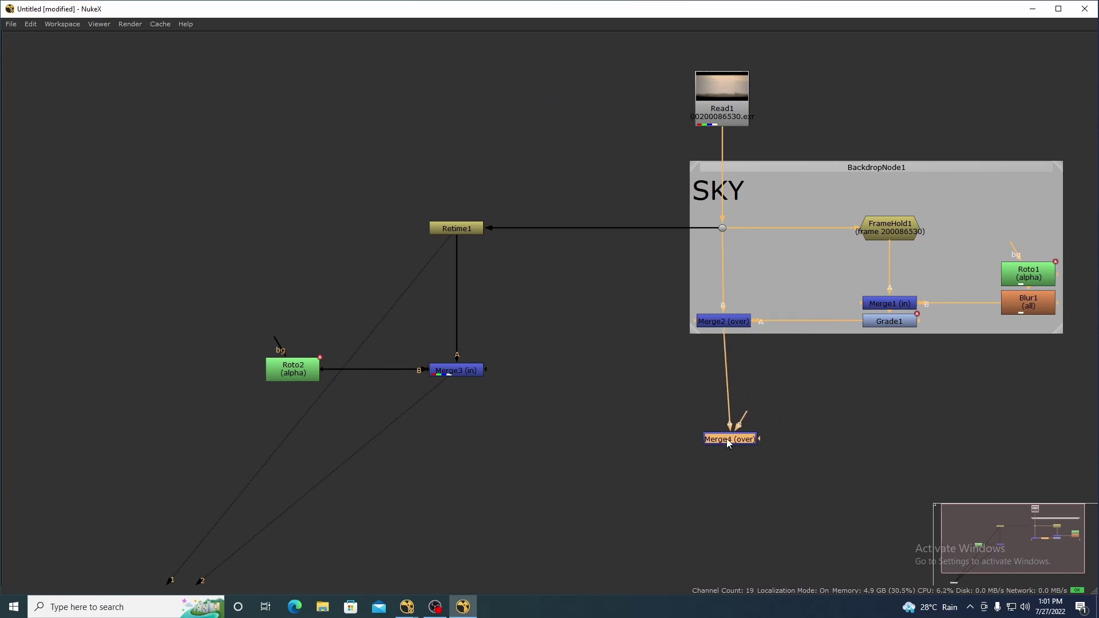
{"action": "left_click_drag", "start_coordinate": [468, 371], "coordinate": [469, 371]}
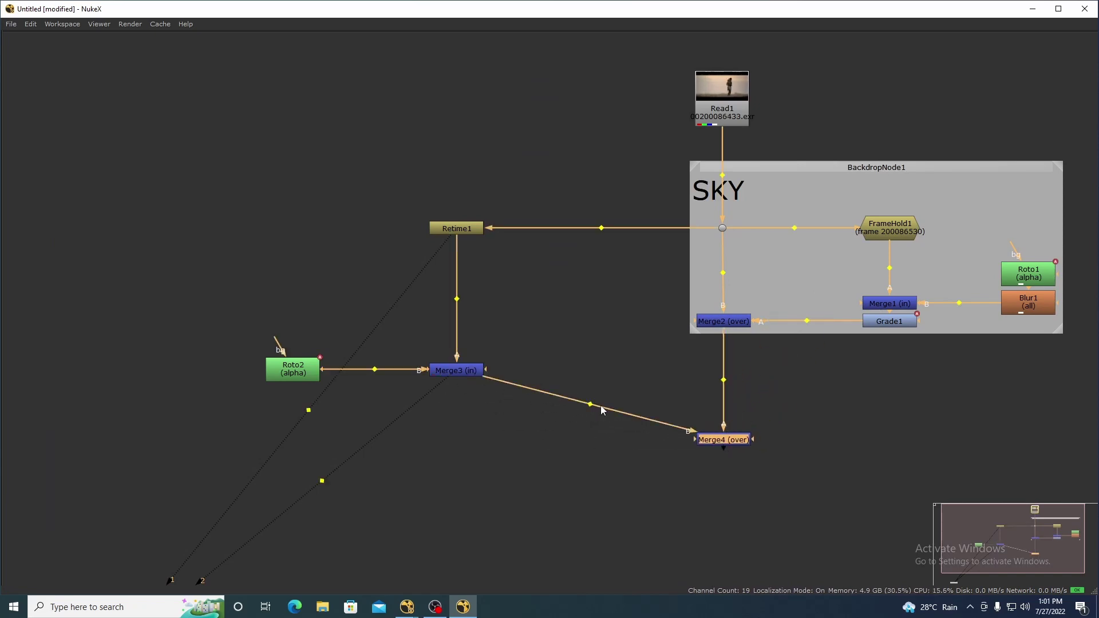
{"action": "left_click_drag", "start_coordinate": [600, 406], "coordinate": [472, 438]}
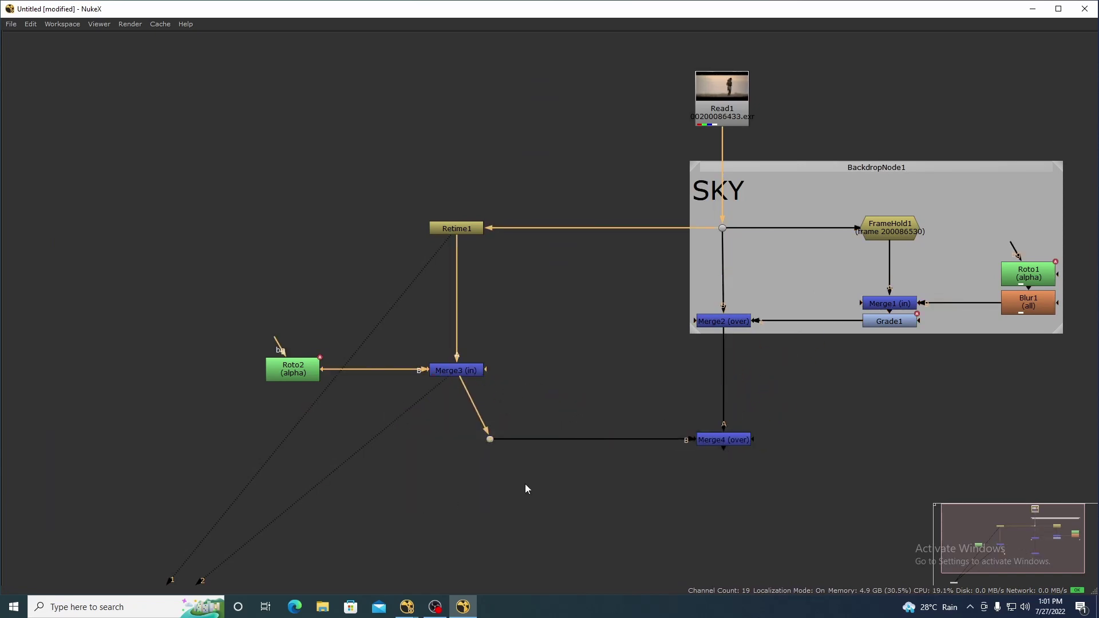
{"action": "key", "text": "Delete"}
Step: Connect the dot below Read1 to viewer input 1 and the new Merge4 node to viewer input 2
{"action": "scroll", "coordinate": [701, 400], "scroll_direction": "down", "scroll_amount": 1}
{"action": "left_click", "coordinate": [719, 256]}
{"action": "key", "text": "1"}
{"action": "scroll", "coordinate": [827, 445], "scroll_direction": "down", "scroll_amount": 2}
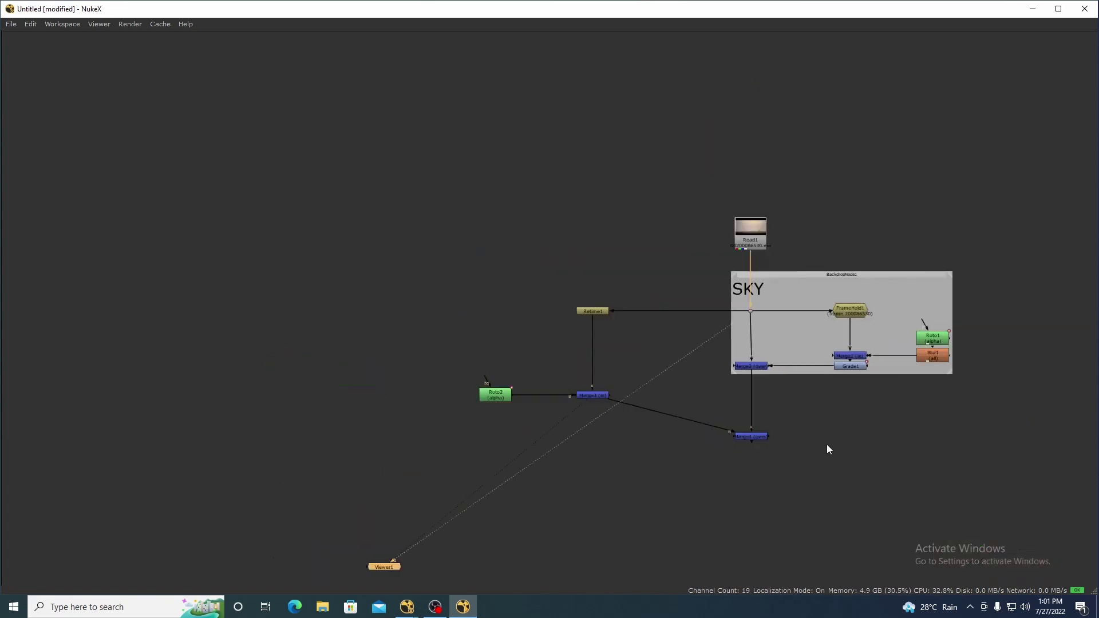
{"action": "left_click_drag", "start_coordinate": [826, 444], "coordinate": [867, 465]}
{"action": "key", "text": "ctrl+a"}
{"action": "key", "text": "f"}
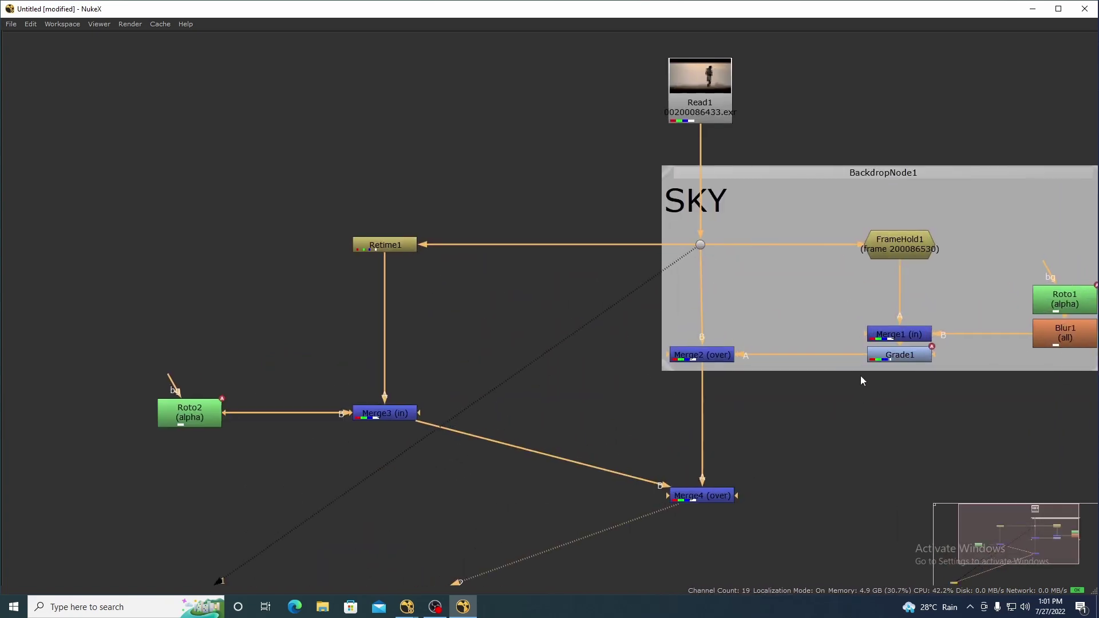
{"action": "left_click", "coordinate": [903, 357]}
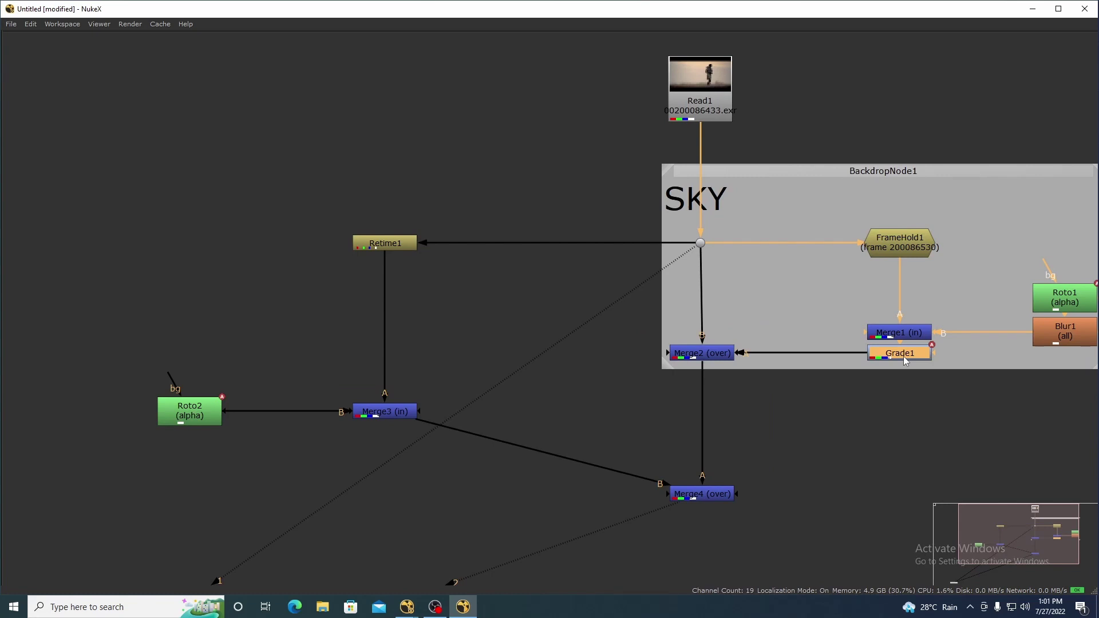
{"action": "left_click_drag", "start_coordinate": [641, 207], "coordinate": [744, 295]}
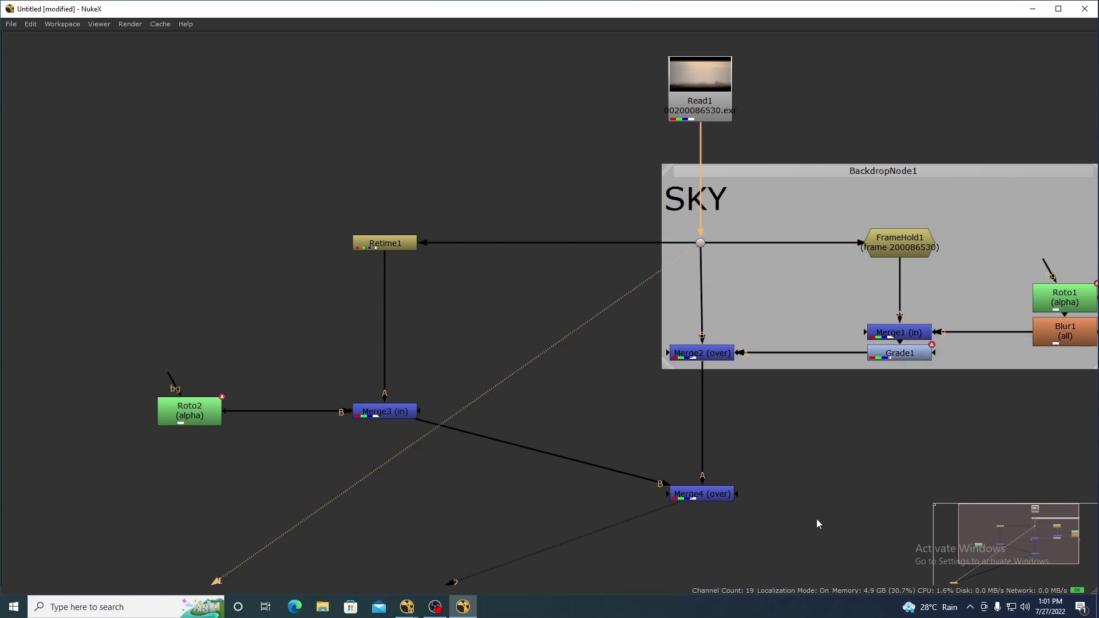
{"action": "scroll", "coordinate": [819, 524], "scroll_direction": "down", "scroll_amount": 2}
{"action": "key", "text": "space"}
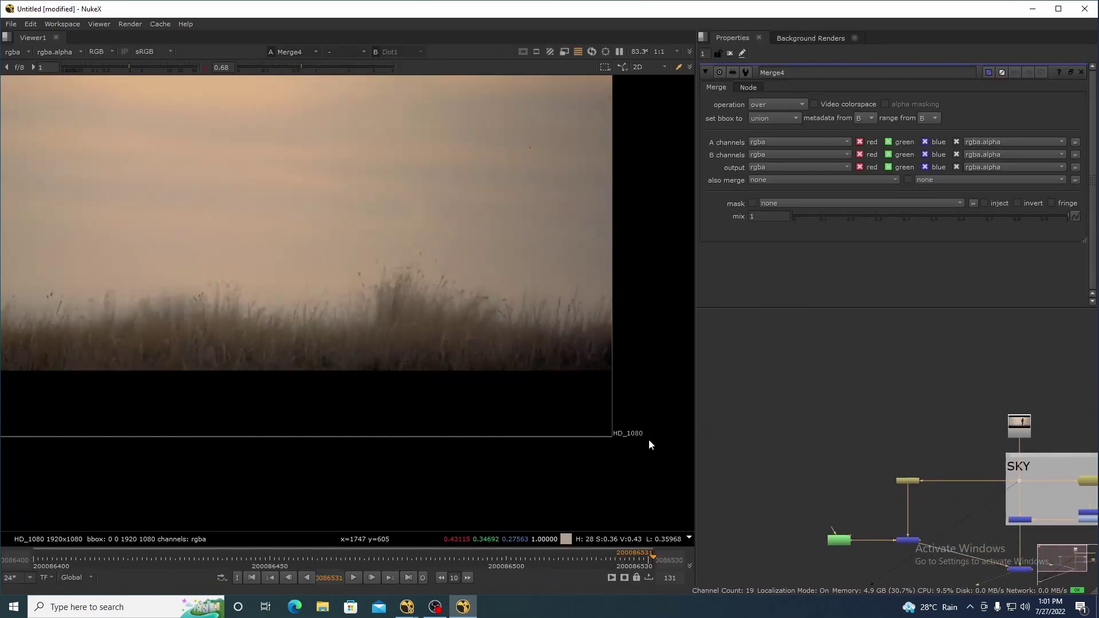
Step: Compare the original plate with the Merge4 composite at frame 200086499, checking the grass area closely
{"action": "scroll", "coordinate": [520, 421], "scroll_direction": "down", "scroll_amount": 1}
{"action": "left_click_drag", "start_coordinate": [947, 504], "coordinate": [843, 461]}
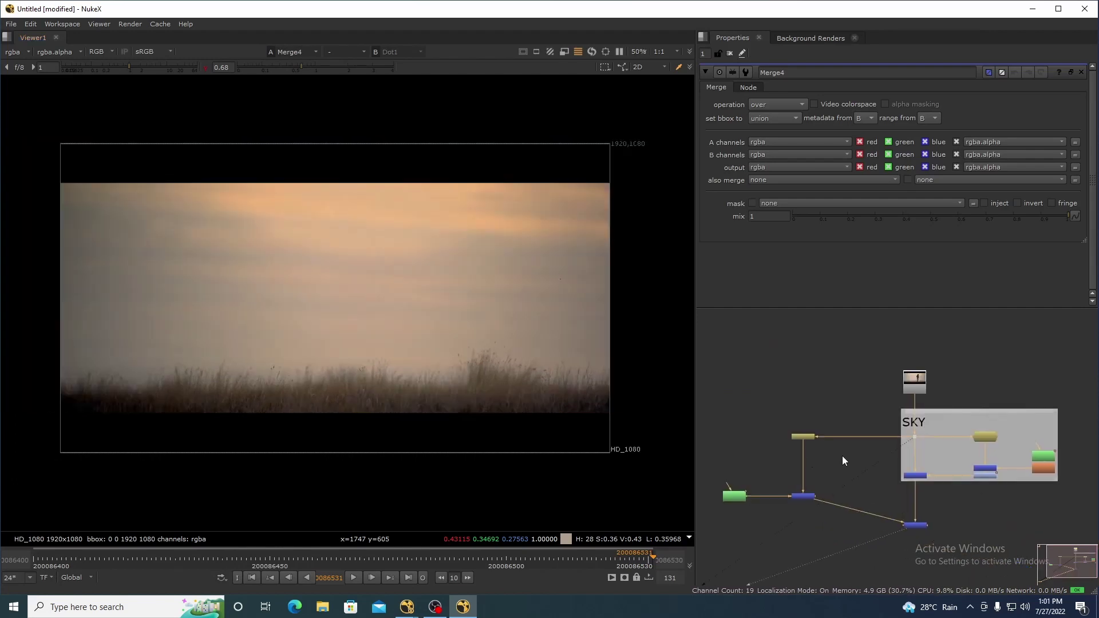
{"action": "left_click_drag", "start_coordinate": [867, 423], "coordinate": [952, 452]}
{"action": "key", "text": "1"}
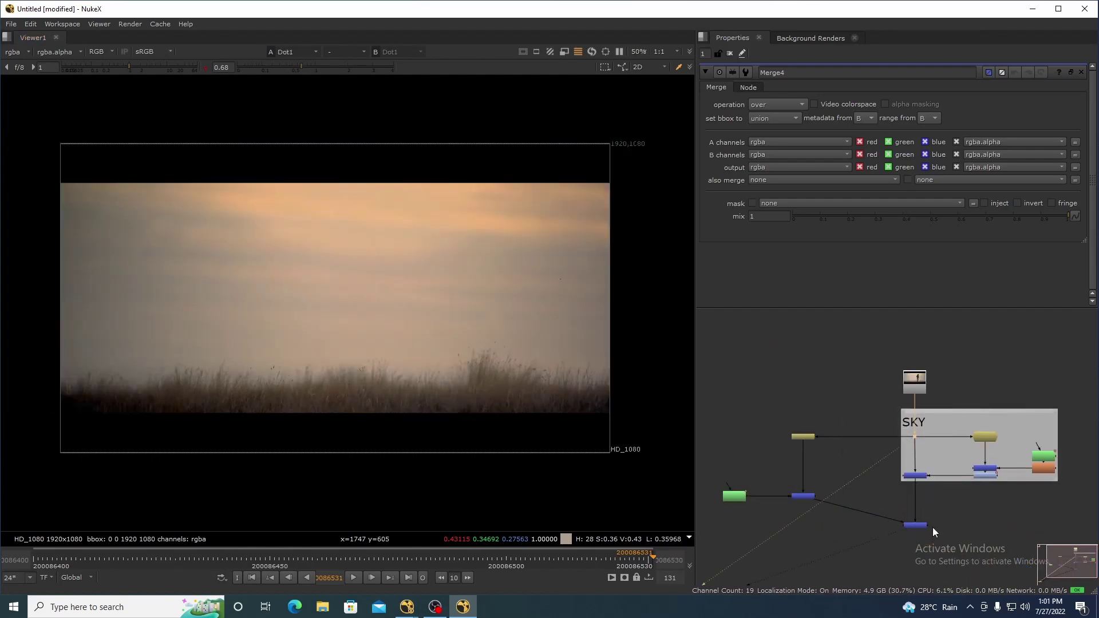
{"action": "left_click", "coordinate": [500, 560]}
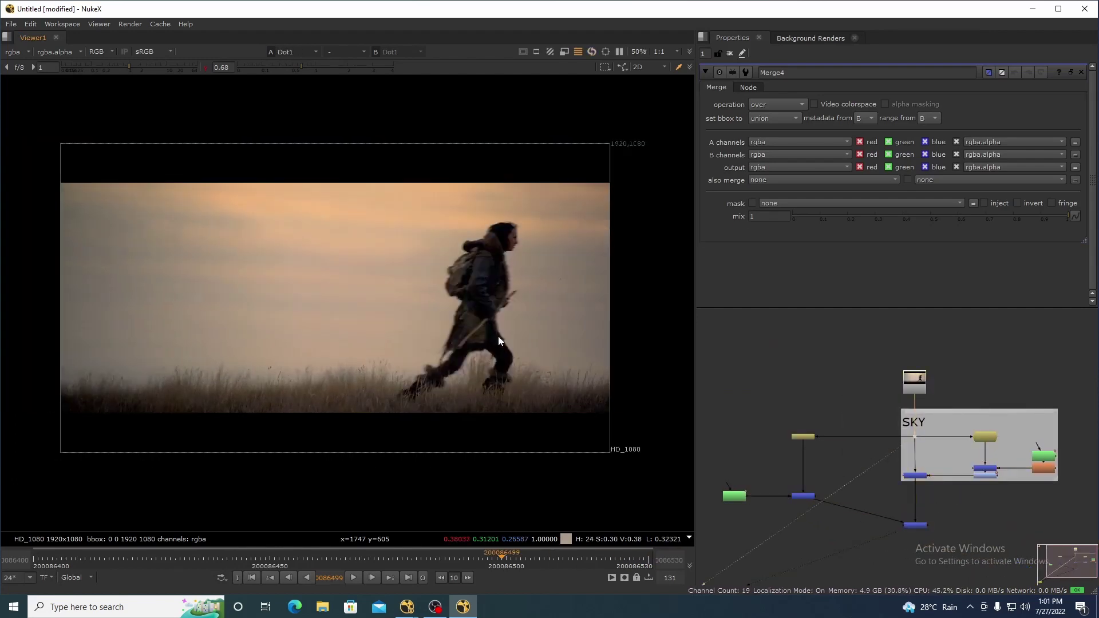
{"action": "scroll", "coordinate": [484, 396], "scroll_direction": "up", "scroll_amount": 5}
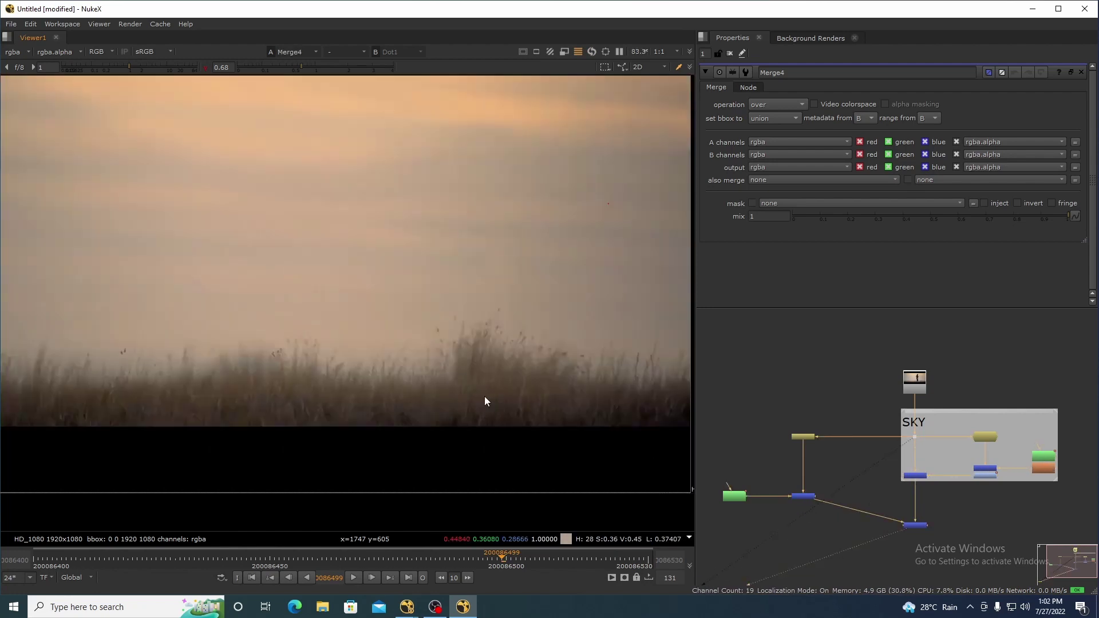
{"action": "key", "text": "2"}
{"action": "key", "text": "1"}
{"action": "key", "text": "2"}
{"action": "left_click_drag", "start_coordinate": [456, 413], "coordinate": [479, 446]}
{"action": "scroll", "coordinate": [479, 444], "scroll_direction": "down", "scroll_amount": 7}
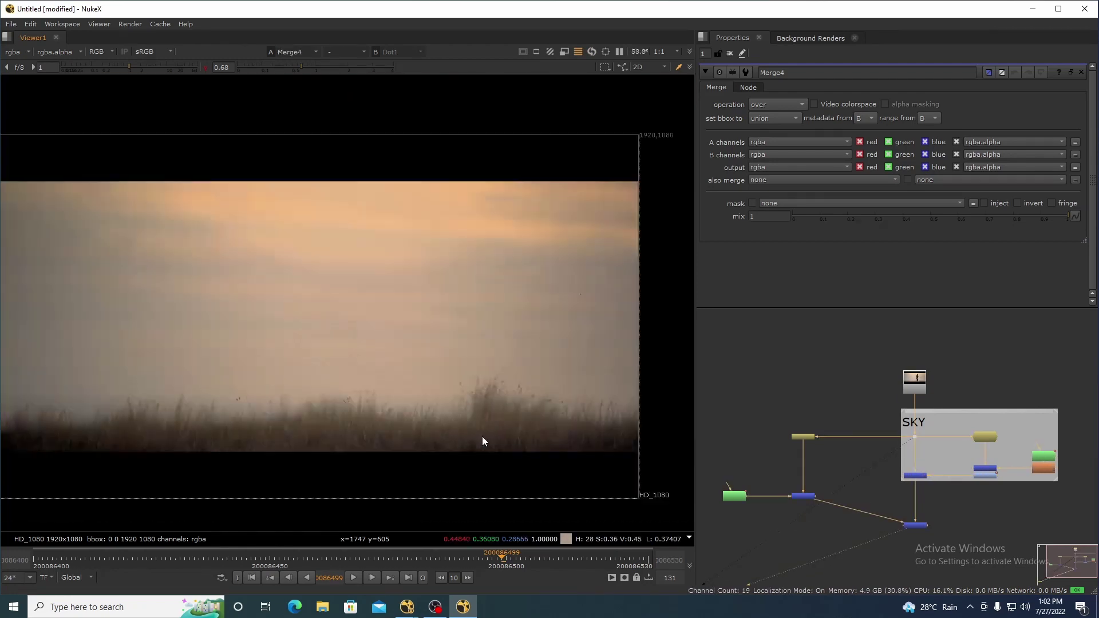
Step: Compare the original plate with the Merge4 composite at frame 200086407, marking the tall grass region for inspection
{"action": "left_click", "coordinate": [33, 562]}
{"action": "left_click", "coordinate": [68, 563]}
{"action": "scroll", "coordinate": [524, 451], "scroll_direction": "up", "scroll_amount": 2}
{"action": "key", "text": "1"}
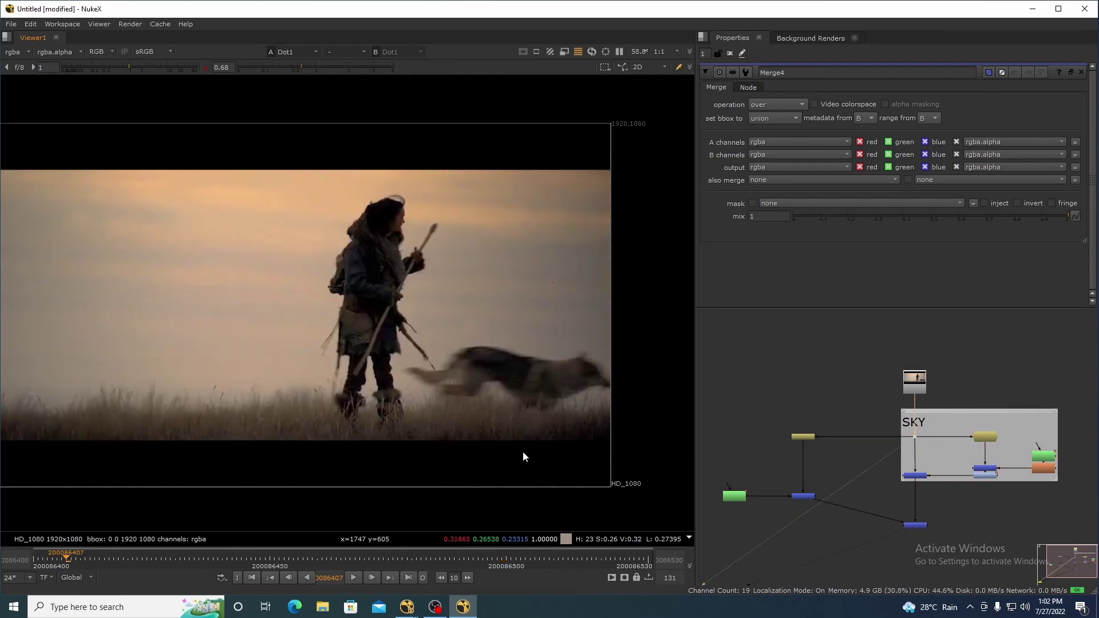
{"action": "key", "text": "2"}
{"action": "scroll", "coordinate": [505, 454], "scroll_direction": "up", "scroll_amount": 3}
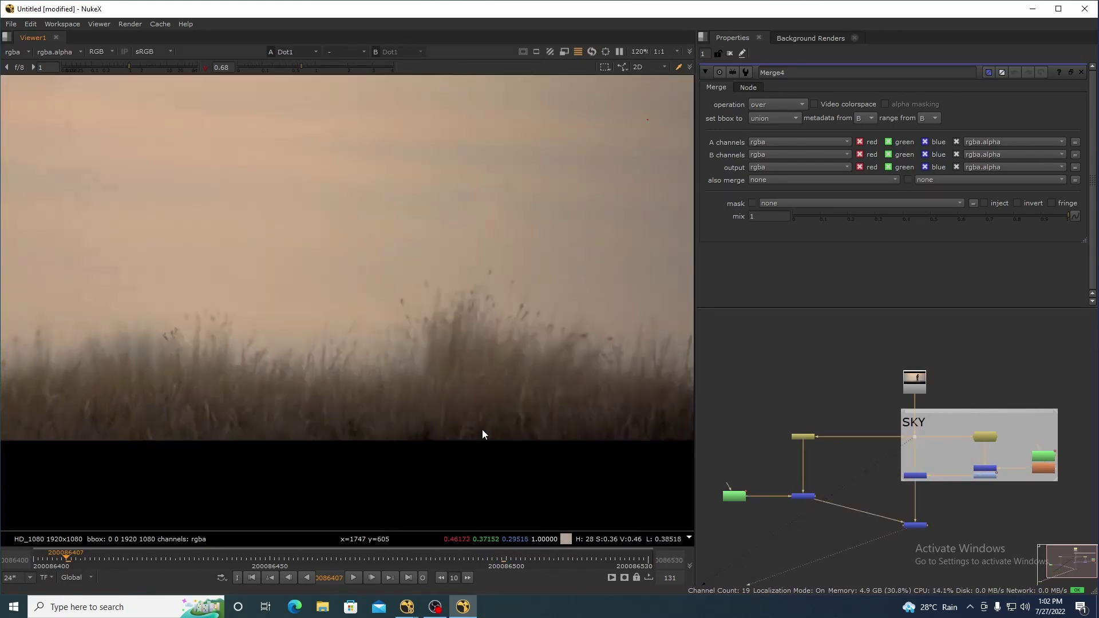
{"action": "left_click_drag", "start_coordinate": [615, 370], "coordinate": [370, 465]}
{"action": "key", "text": "1"}
{"action": "key", "text": "2"}
{"action": "key", "text": "1"}
{"action": "key", "text": "2"}
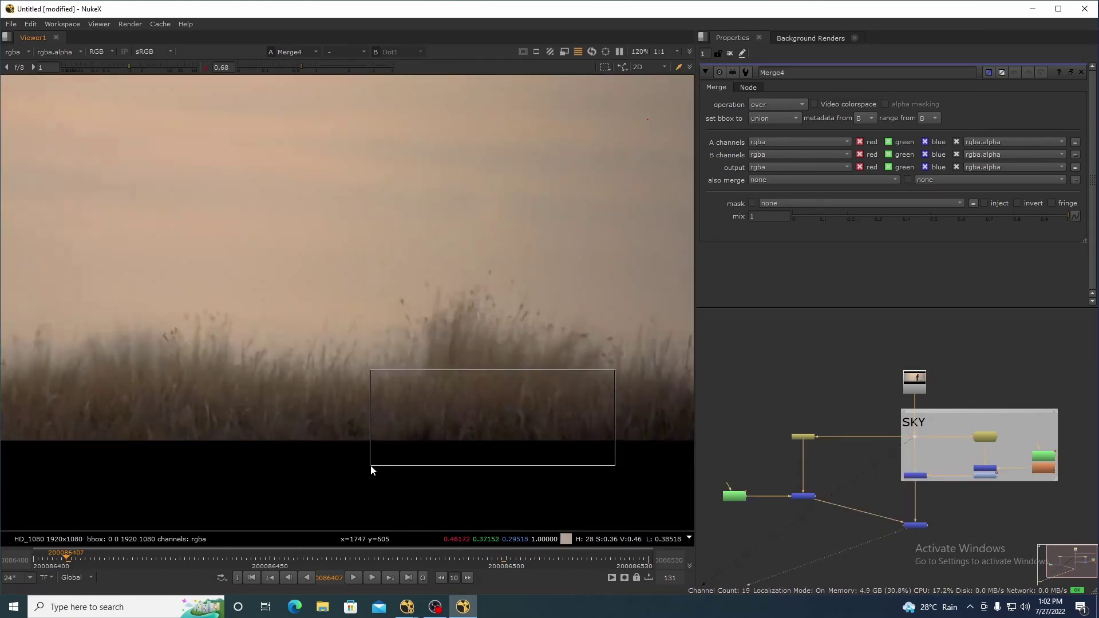
{"action": "key", "text": "1"}
{"action": "key", "text": "2"}
{"action": "key", "text": "1"}
Step: Open the Retime1 properties and inspect the original plate at frame 200086415, the start of the input range
{"action": "scroll", "coordinate": [798, 441], "scroll_direction": "up", "scroll_amount": 5}
{"action": "left_click_drag", "start_coordinate": [840, 427], "coordinate": [838, 368]}
{"action": "double_click", "coordinate": [830, 368]}
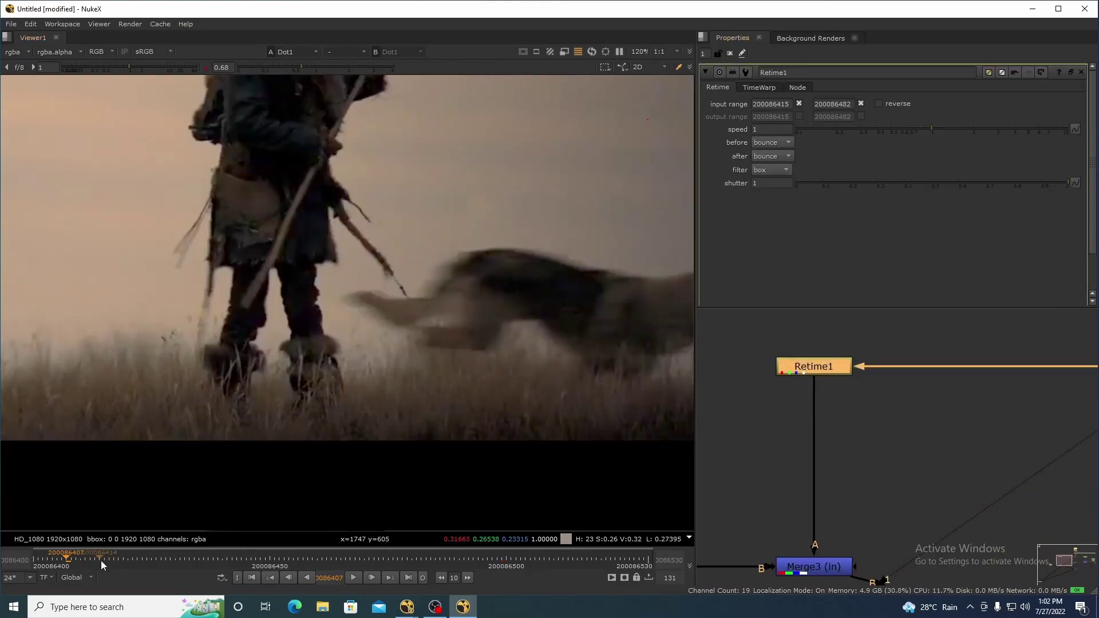
{"action": "left_click", "coordinate": [101, 561]}
{"action": "key", "text": "Right"}
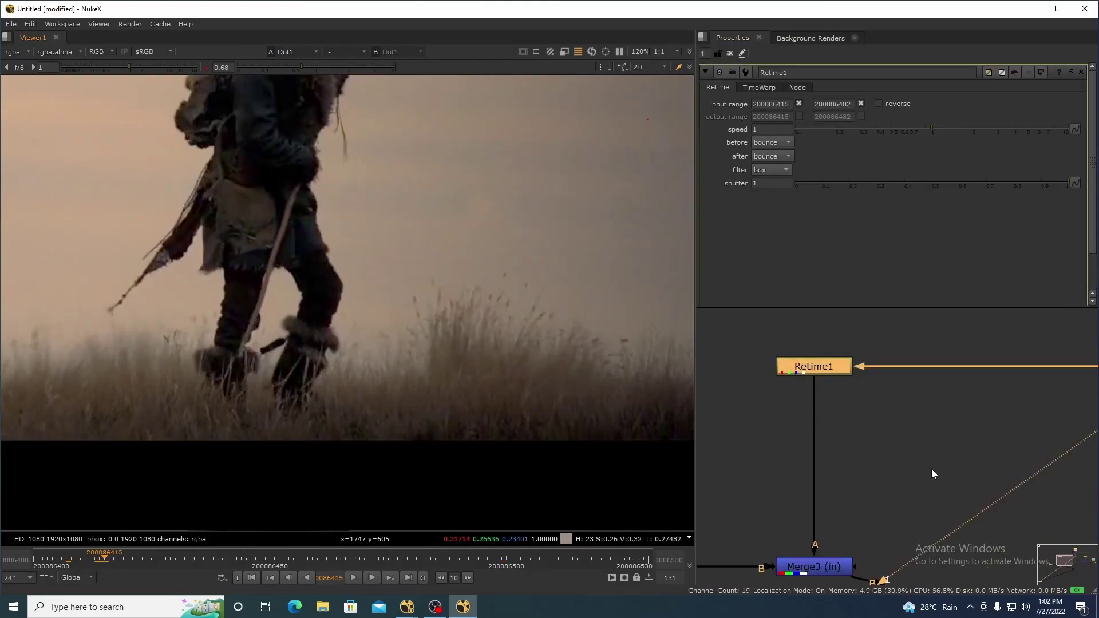
{"action": "left_click_drag", "start_coordinate": [897, 493], "coordinate": [919, 394]}
{"action": "left_click_drag", "start_coordinate": [879, 433], "coordinate": [877, 517]}
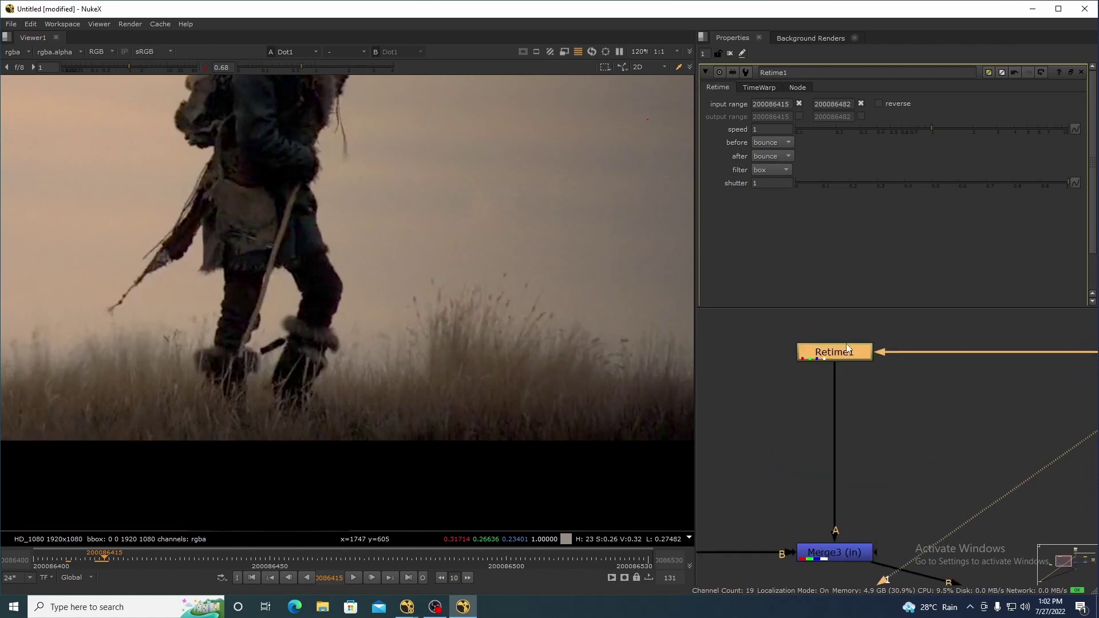
{"action": "scroll", "coordinate": [851, 469], "scroll_direction": "down", "scroll_amount": 2}
Step: Insert a Transform node between Merge3 and Merge4
{"action": "left_click", "coordinate": [837, 478]}
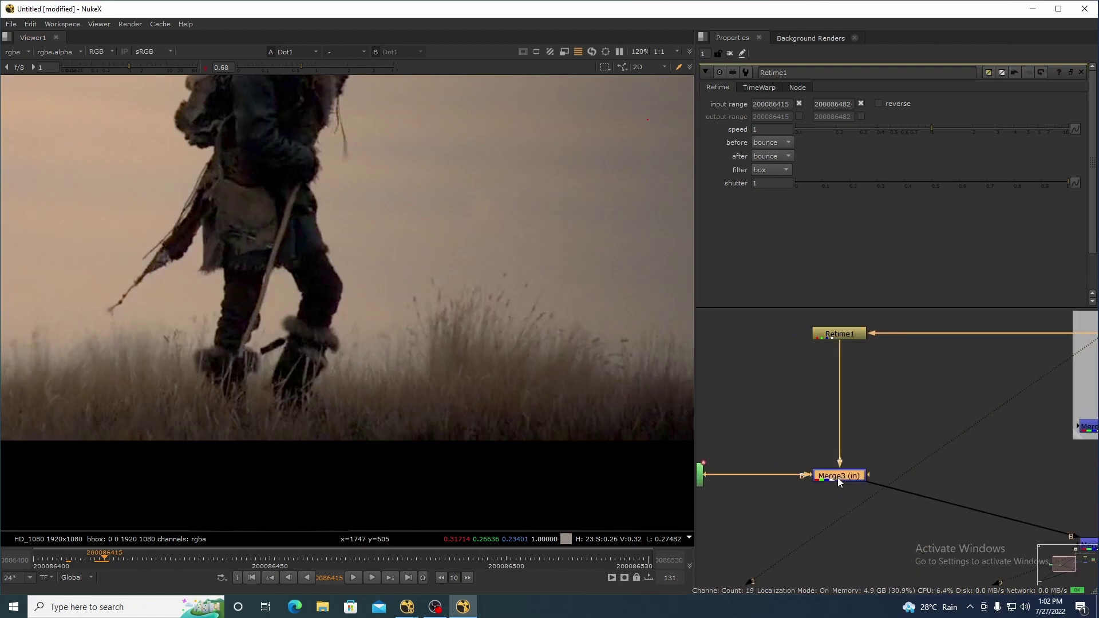
{"action": "key", "text": "t"}
{"action": "scroll", "coordinate": [449, 385], "scroll_direction": "down", "scroll_amount": 3}
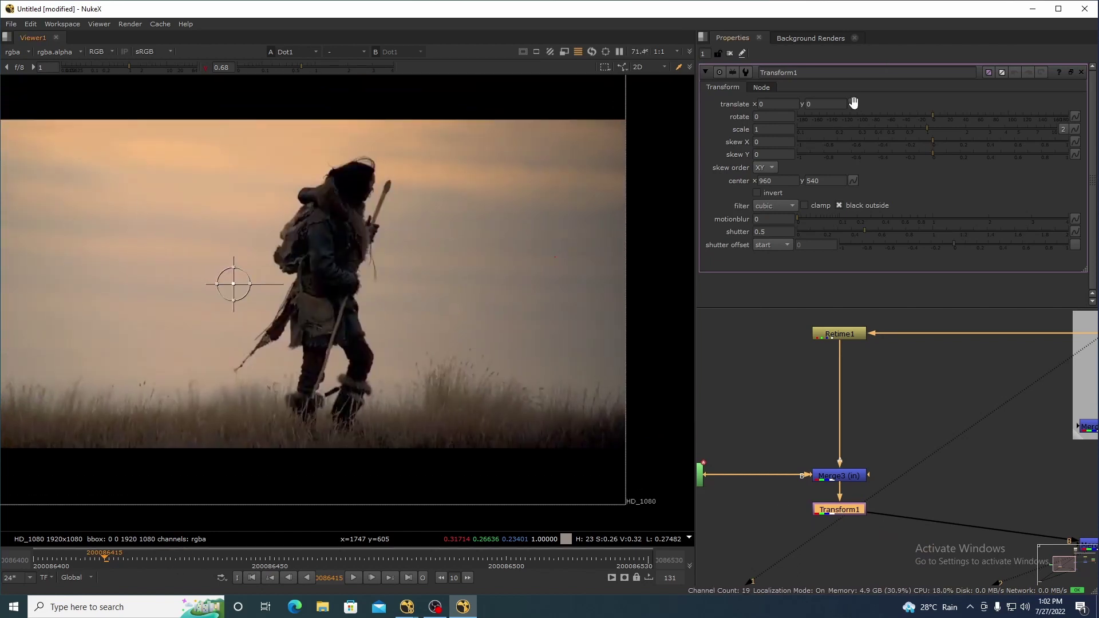
Step: Set a keyframe for Transform1's translate at frame 200086415 and go to frame 200086400
{"action": "left_click", "coordinate": [853, 103]}
{"action": "left_click", "coordinate": [876, 108]}
{"action": "left_click", "coordinate": [33, 553]}
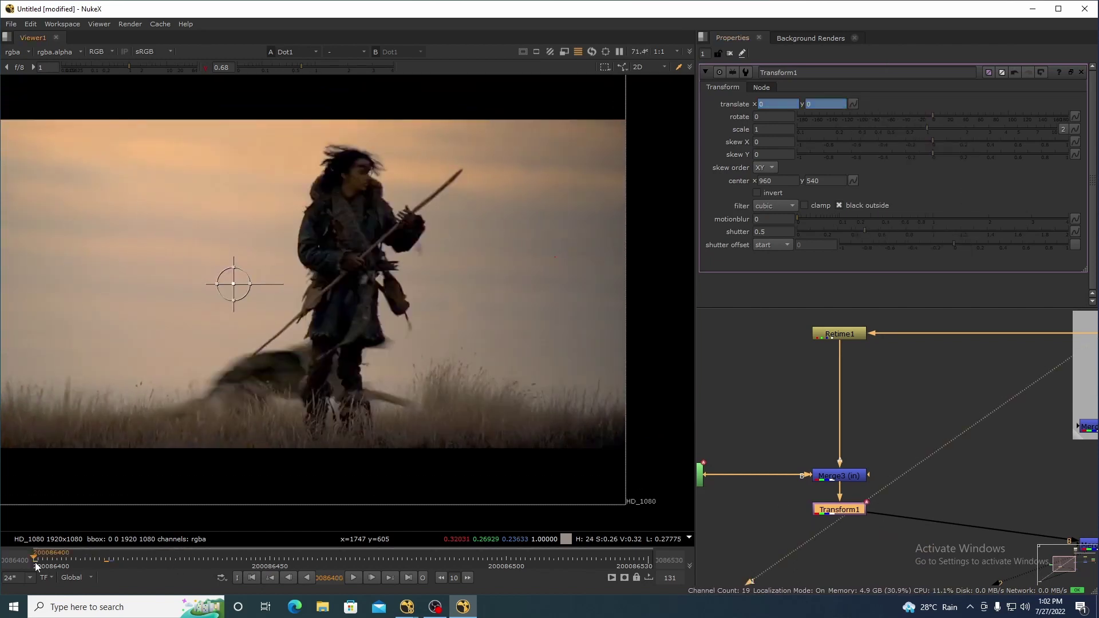
Step: Compare the tall grass between the original plate and the Merge4 composite at frame 200086400, up close
{"action": "left_click_drag", "start_coordinate": [452, 417], "coordinate": [443, 413]}
{"action": "key", "text": "2"}
{"action": "key", "text": "1"}
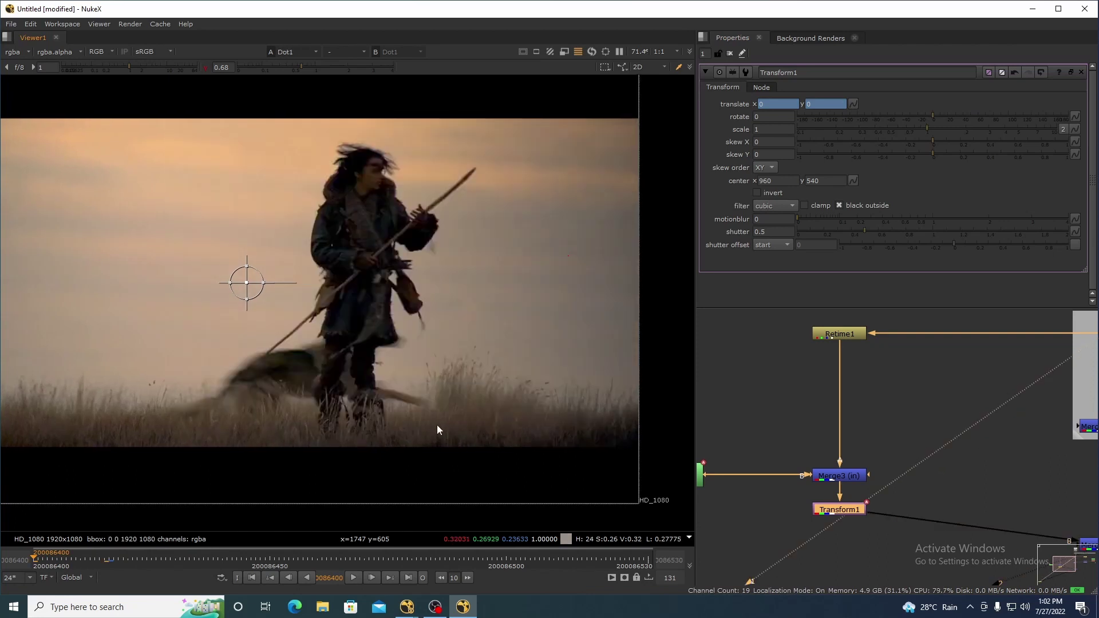
{"action": "key", "text": "2"}
{"action": "scroll", "coordinate": [487, 453], "scroll_direction": "up", "scroll_amount": 7}
{"action": "key", "text": "1"}
{"action": "key", "text": "2"}
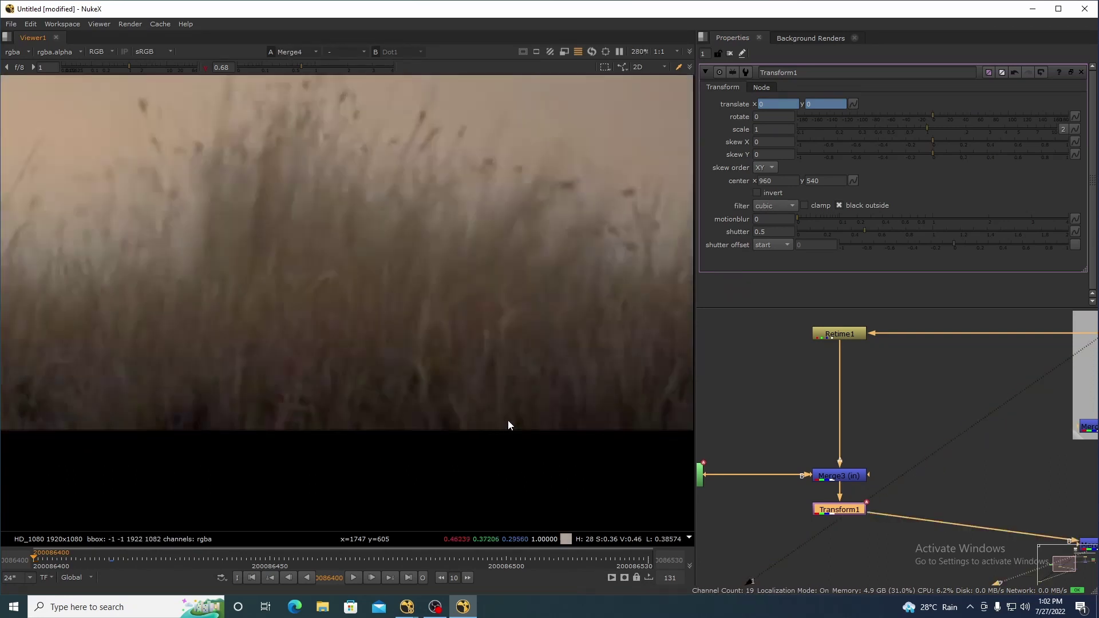
{"action": "key", "text": "1"}
{"action": "key", "text": "2"}
{"action": "key", "text": "KP_6"}
{"action": "key", "text": "KP_6"}
{"action": "key", "text": "2"}
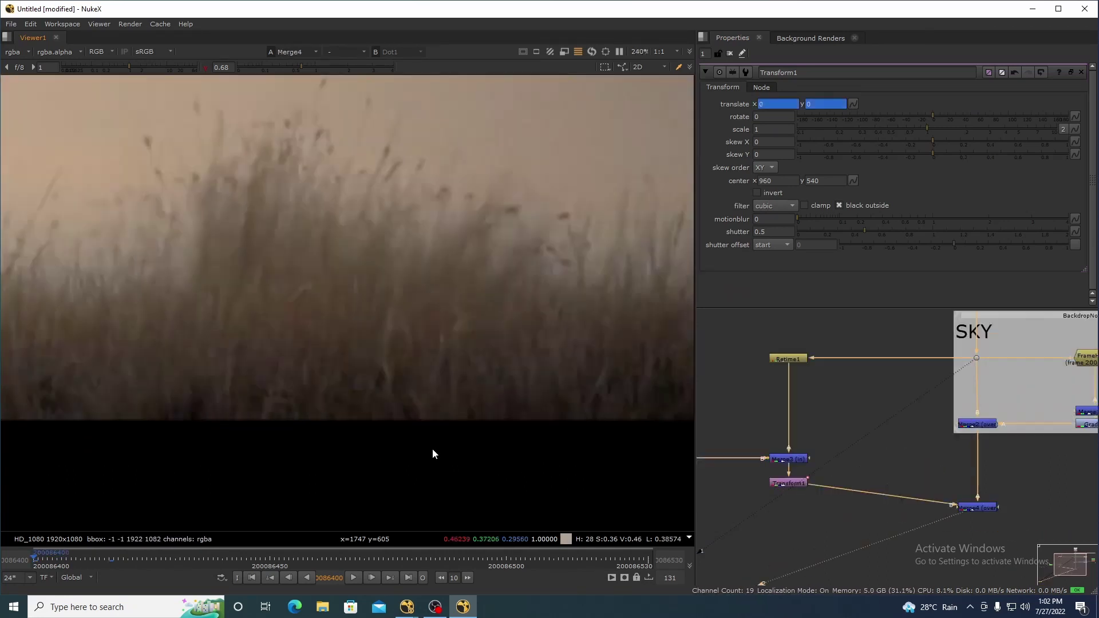
{"action": "key", "text": "1"}
{"action": "key", "text": "2"}
Step: Set Transform1's translate y to 2 at frame 200086400 to align the grass, and close its properties
{"action": "scroll", "coordinate": [1041, 480], "scroll_direction": "up", "scroll_amount": 3}
{"action": "left_click_drag", "start_coordinate": [1015, 494], "coordinate": [1012, 453]}
{"action": "left_click_drag", "start_coordinate": [1011, 454], "coordinate": [859, 546]}
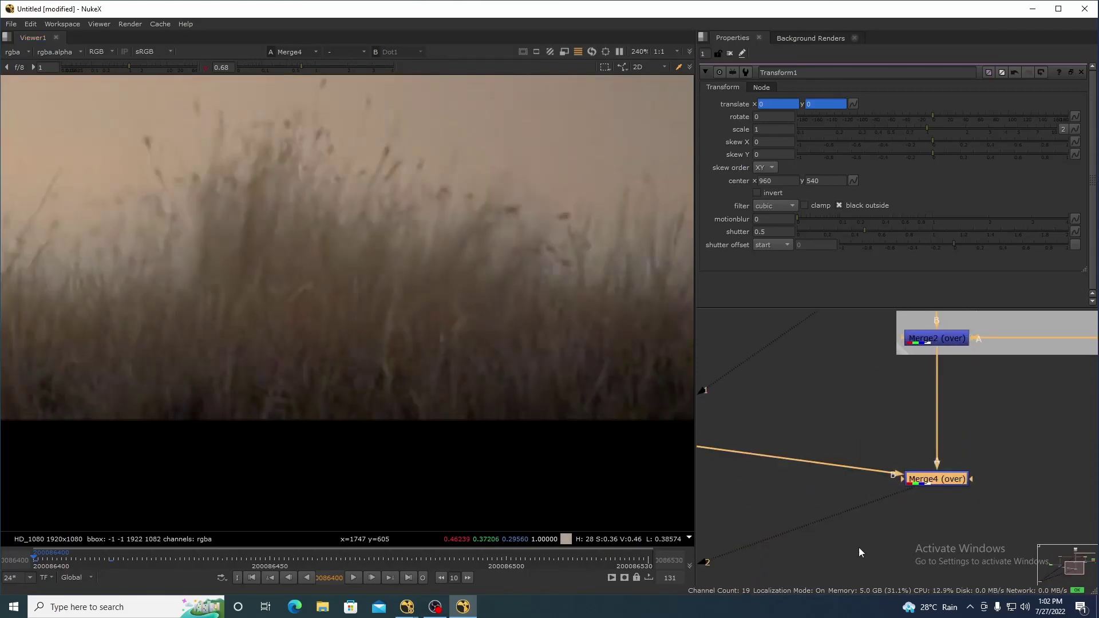
{"action": "scroll", "coordinate": [963, 519], "scroll_direction": "down", "scroll_amount": 3}
{"action": "scroll", "coordinate": [508, 413], "scroll_direction": "down", "scroll_amount": 5}
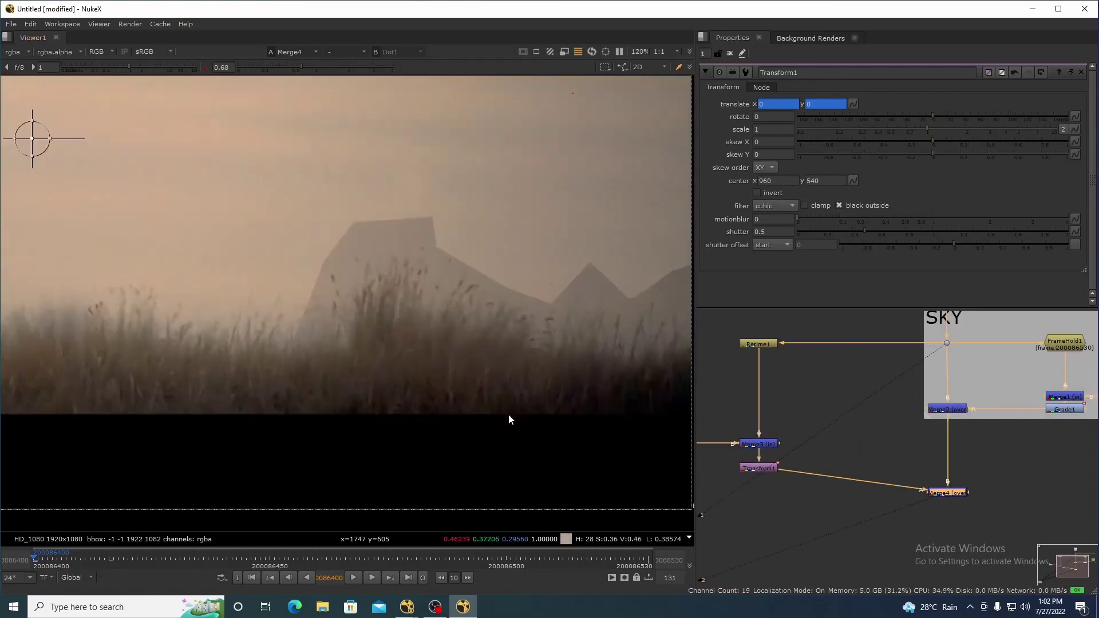
{"action": "scroll", "coordinate": [473, 311], "scroll_direction": "up", "scroll_amount": 3}
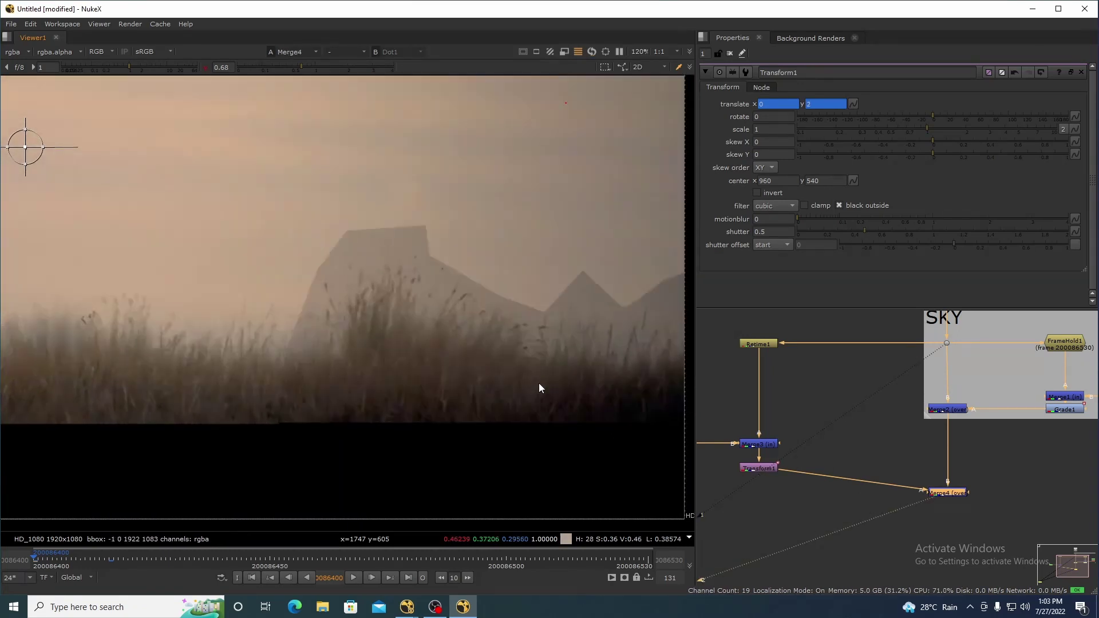
{"action": "scroll", "coordinate": [488, 355], "scroll_direction": "down", "scroll_amount": 4}
{"action": "left_click", "coordinate": [730, 53]}
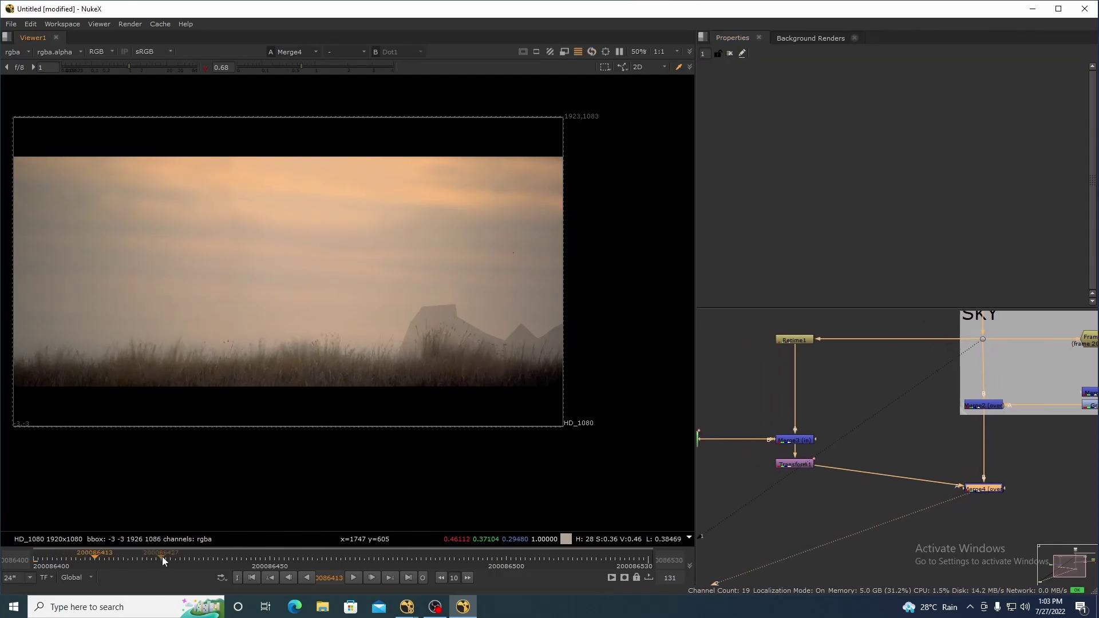
Step: Compare the original plate with the Merge4 composite at frame 200086415, checking the grass position
{"action": "key", "text": "Right"}
{"action": "key", "text": "Right"}
{"action": "left_click_drag", "start_coordinate": [469, 301], "coordinate": [462, 373]}
{"action": "key", "text": "1"}
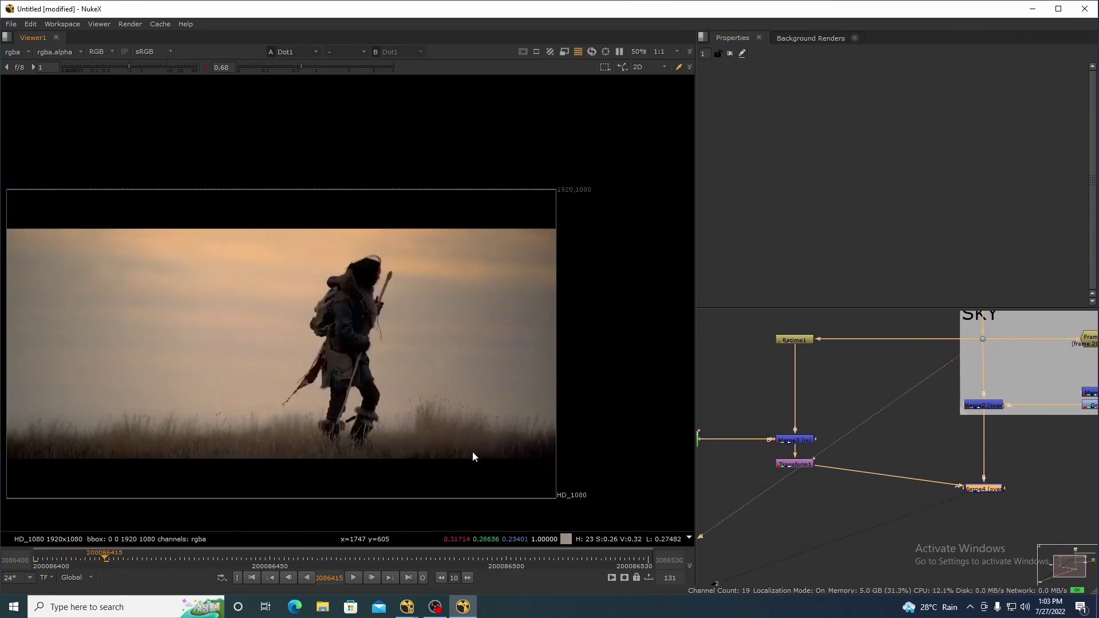
{"action": "scroll", "coordinate": [473, 447], "scroll_direction": "up", "scroll_amount": 5}
{"action": "scroll", "coordinate": [492, 395], "scroll_direction": "down", "scroll_amount": 4}
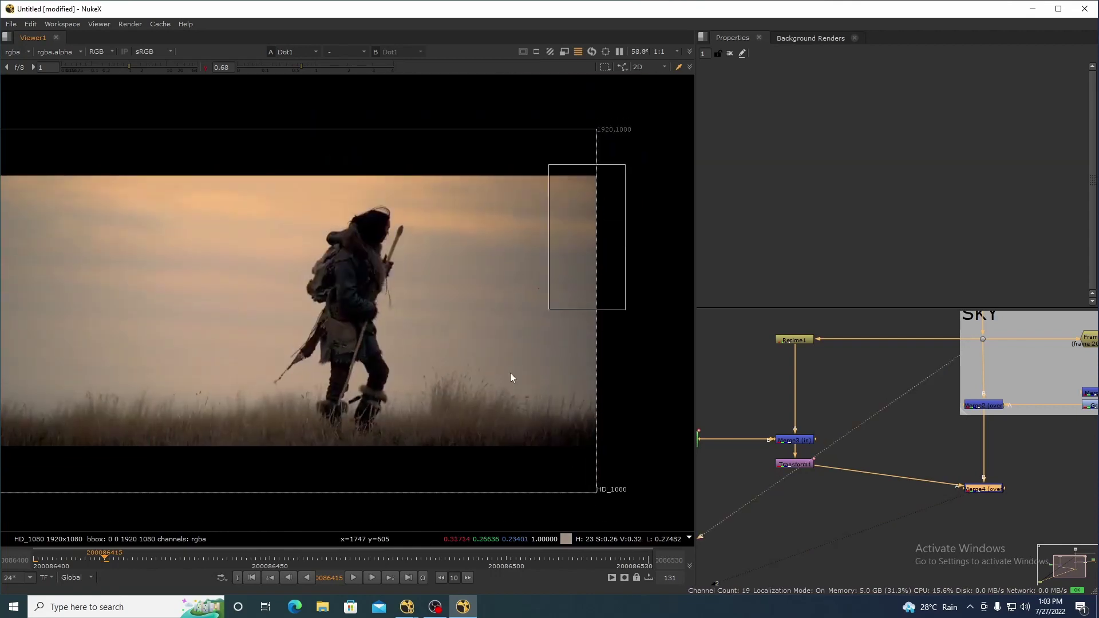
{"action": "left_click_drag", "start_coordinate": [472, 396], "coordinate": [459, 367]}
{"action": "key", "text": "2"}
{"action": "key", "text": "1"}
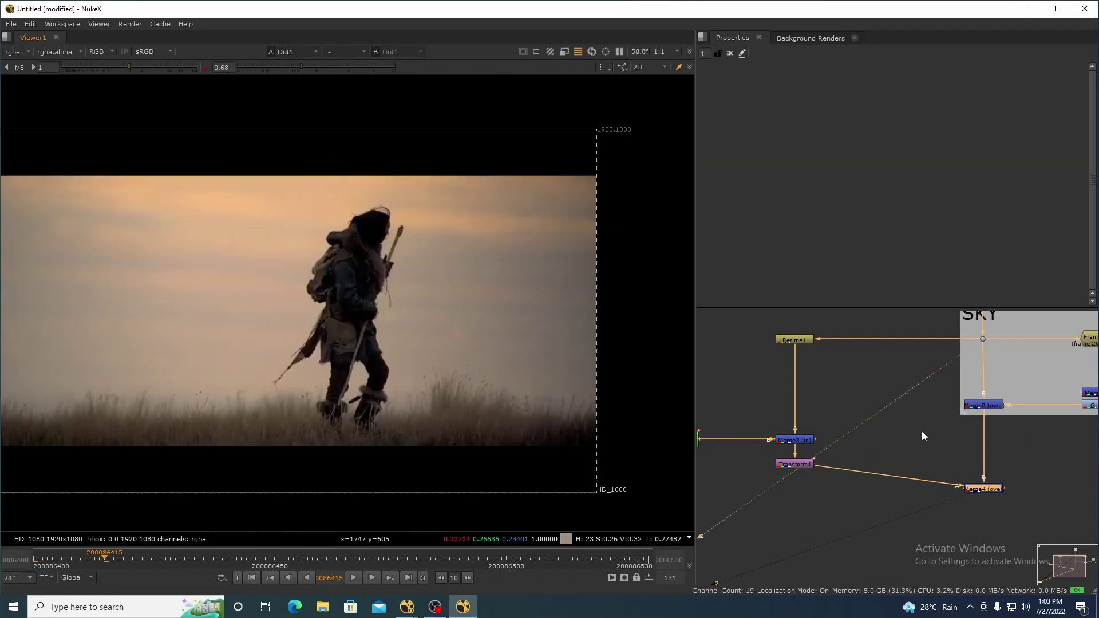
{"action": "left_click_drag", "start_coordinate": [1053, 401], "coordinate": [832, 403]}
{"action": "double_click", "coordinate": [873, 409]}
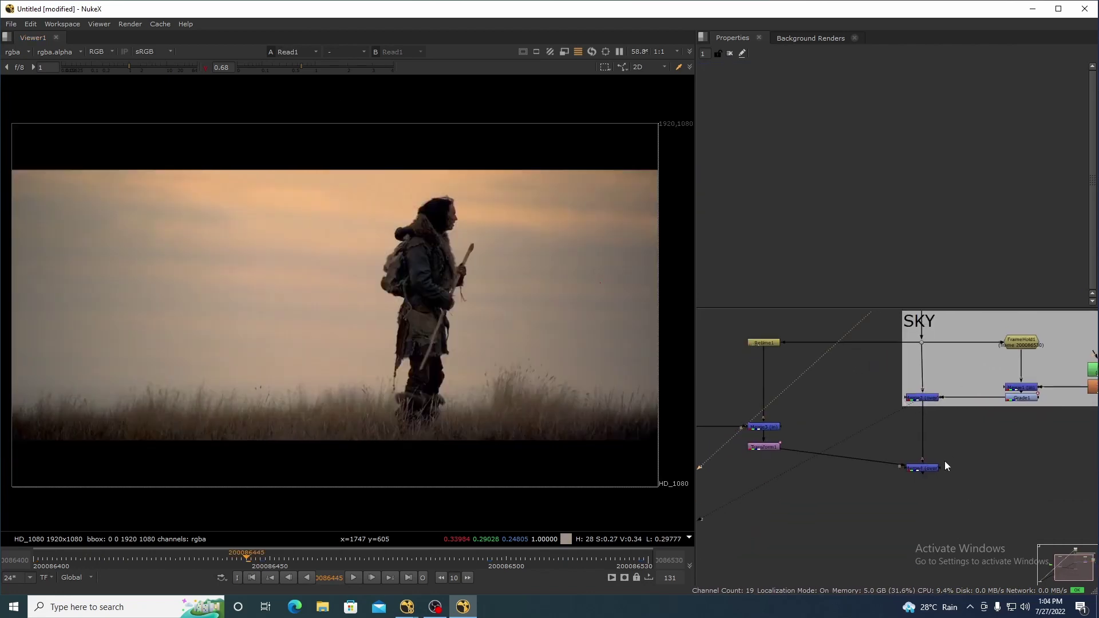
Step: Connect the viewer's first input to the dot in the SKY backdrop for comparing the original with Merge4 at frame 200086445
{"action": "scroll", "coordinate": [942, 459], "scroll_direction": "up", "scroll_amount": 1}
{"action": "mouse_move", "coordinate": [975, 440]}
{"action": "left_mouse_down"}
{"action": "mouse_move", "coordinate": [901, 496]}
{"action": "mouse_move", "coordinate": [938, 466]}
{"action": "mouse_move", "coordinate": [946, 489]}
{"action": "mouse_move", "coordinate": [899, 523]}
{"action": "left_mouse_up"}
{"action": "key", "text": "2"}
{"action": "scroll", "coordinate": [579, 409], "scroll_direction": "up", "scroll_amount": 2}
{"action": "key", "text": "1"}
{"action": "key", "text": "2"}
{"action": "key", "text": "shift+x"}
{"action": "scroll", "coordinate": [943, 475], "scroll_direction": "down", "scroll_amount": 1}
{"action": "left_click", "coordinate": [925, 358]}
{"action": "key", "text": "1"}
{"action": "key", "text": "2"}
Step: Inspect the sky around the grass roto patch in the Merge4 composite at frame 200086445
{"action": "scroll", "coordinate": [573, 372], "scroll_direction": "up", "scroll_amount": 2}
{"action": "left_click_drag", "start_coordinate": [572, 372], "coordinate": [386, 351]}
{"action": "mouse_move", "coordinate": [573, 275]}
{"action": "left_mouse_down"}
{"action": "mouse_move", "coordinate": [302, 384]}
{"action": "mouse_move", "coordinate": [162, 373]}
{"action": "left_mouse_up"}
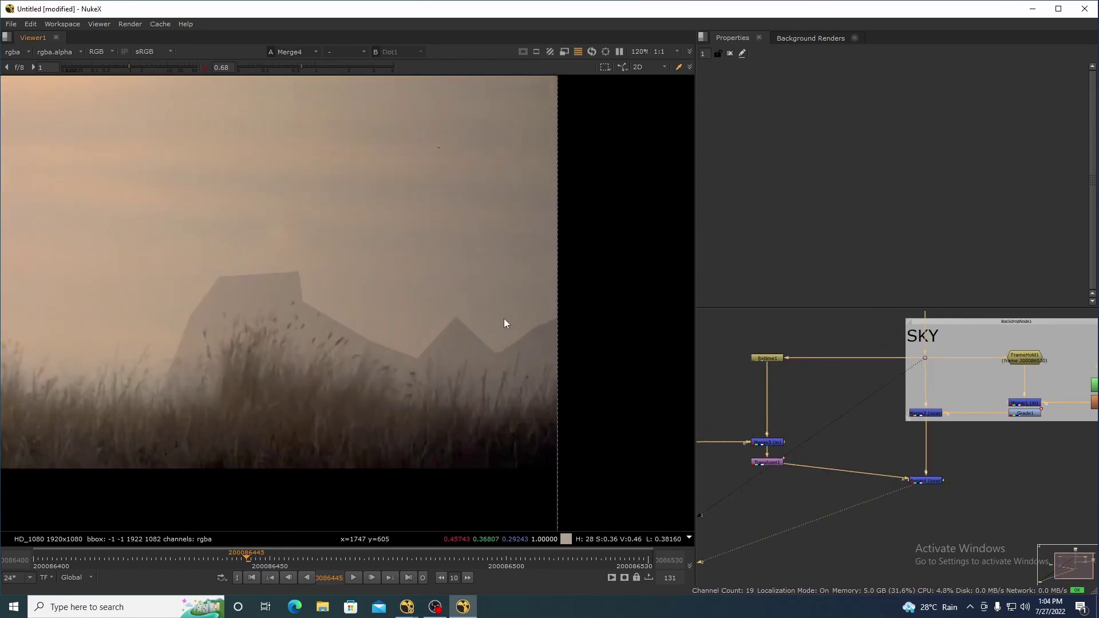
{"action": "left_click_drag", "start_coordinate": [504, 319], "coordinate": [541, 338]}
{"action": "scroll", "coordinate": [517, 356], "scroll_direction": "down", "scroll_amount": 5}
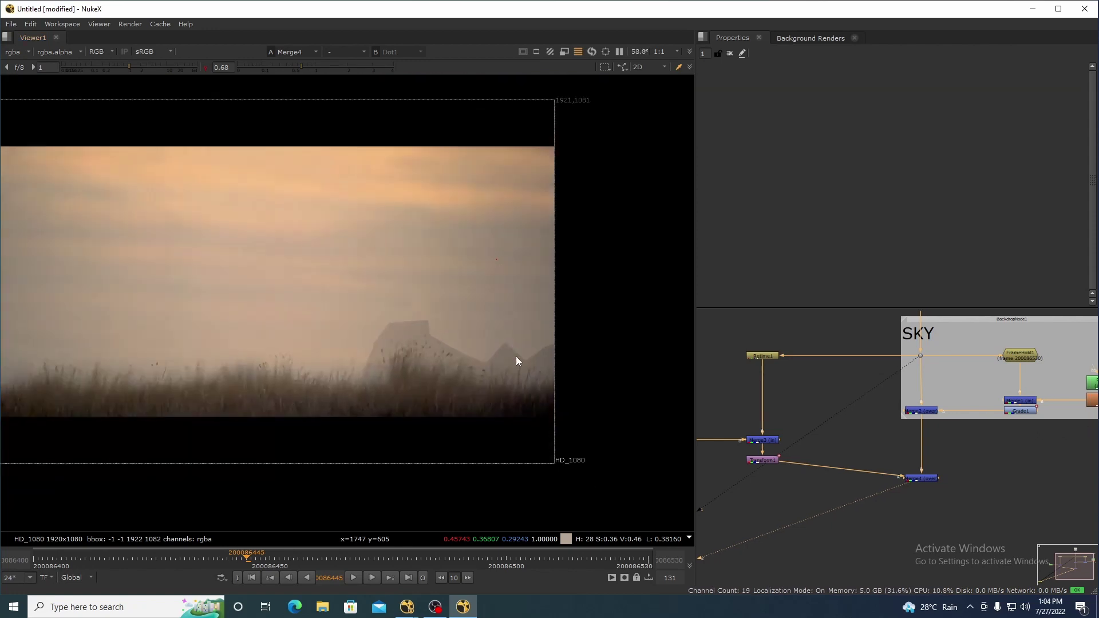
{"action": "left_click_drag", "start_coordinate": [332, 177], "coordinate": [547, 404]}
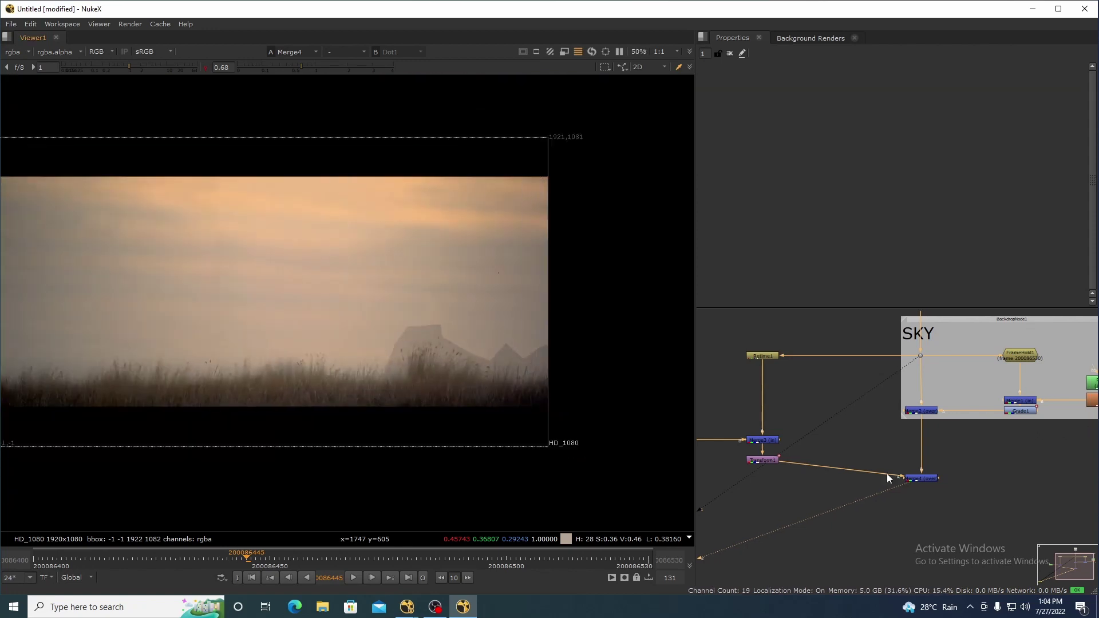
Step: Move Transform1 farther below Merge3 and select Grade1 in the SKY backdrop
{"action": "mouse_move", "coordinate": [761, 471]}
{"action": "left_mouse_down"}
{"action": "mouse_move", "coordinate": [768, 432]}
{"action": "mouse_move", "coordinate": [772, 453]}
{"action": "left_mouse_up"}
{"action": "scroll", "coordinate": [964, 408], "scroll_direction": "up", "scroll_amount": 5}
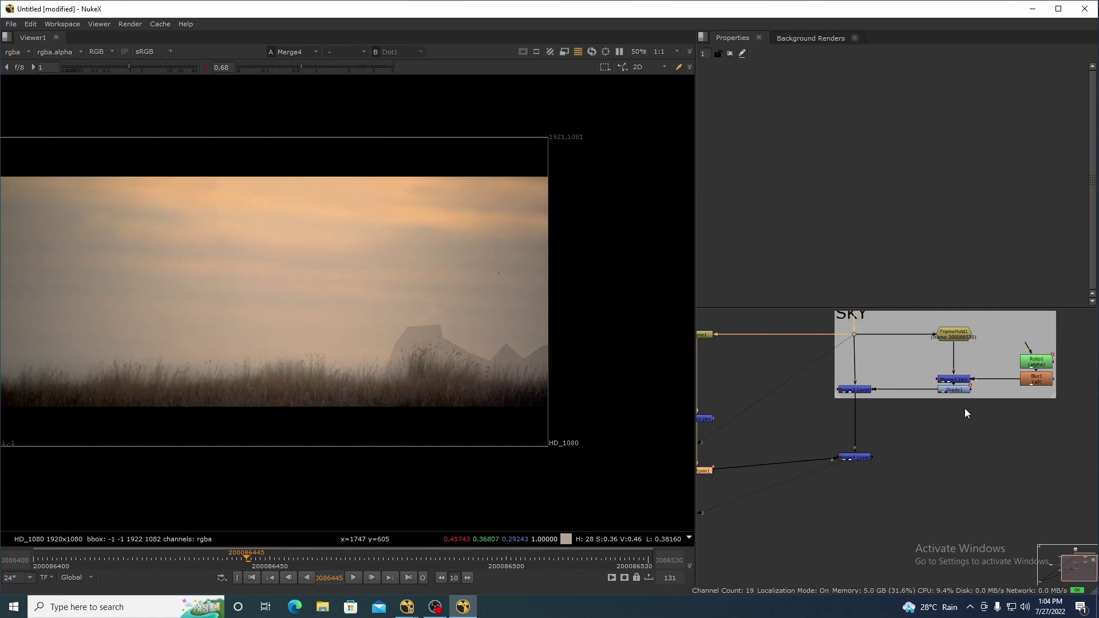
{"action": "left_click", "coordinate": [947, 379]}
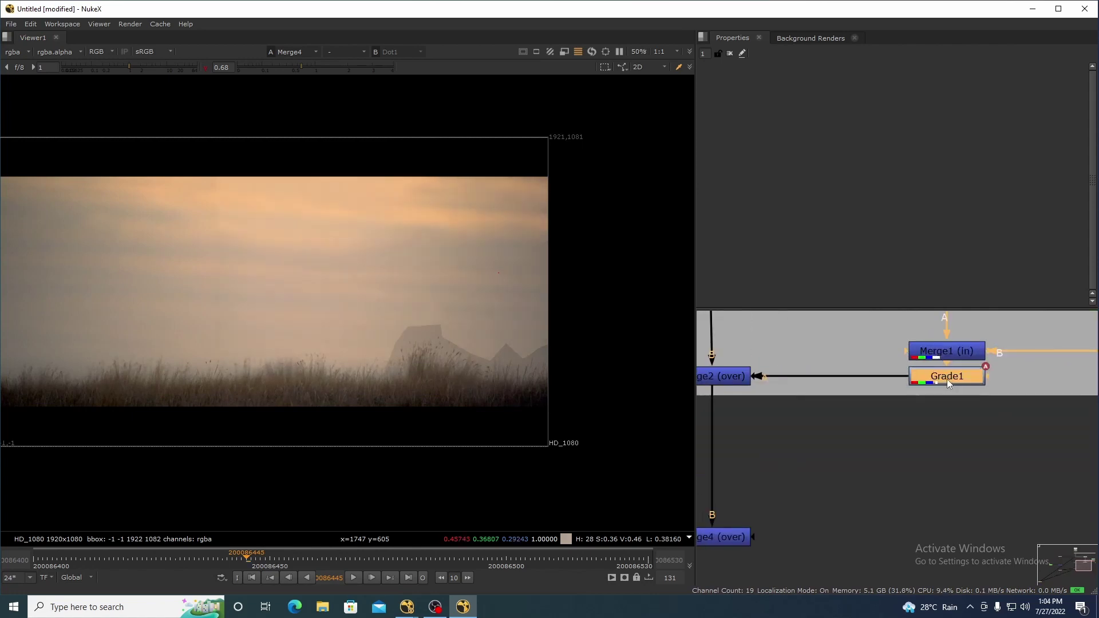
Step: Compare the sky in the original plate and Merge4 composite at frame 200086445, marking the middle and right-hand regions of the image
{"action": "left_click_drag", "start_coordinate": [287, 221], "coordinate": [328, 235]}
{"action": "key", "text": "2"}
{"action": "key", "text": "1"}
{"action": "left_click_drag", "start_coordinate": [213, 182], "coordinate": [325, 397]}
{"action": "key", "text": "2"}
{"action": "key", "text": "1"}
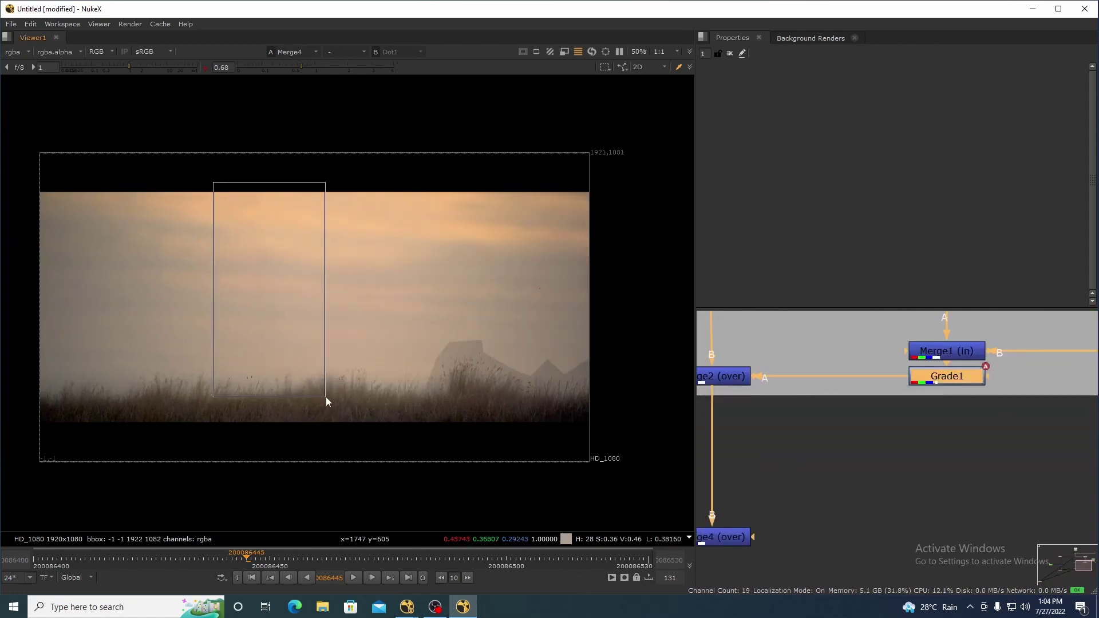
{"action": "left_click_drag", "start_coordinate": [551, 327], "coordinate": [494, 327]}
{"action": "key", "text": "2"}
{"action": "left_click_drag", "start_coordinate": [346, 185], "coordinate": [569, 422]}
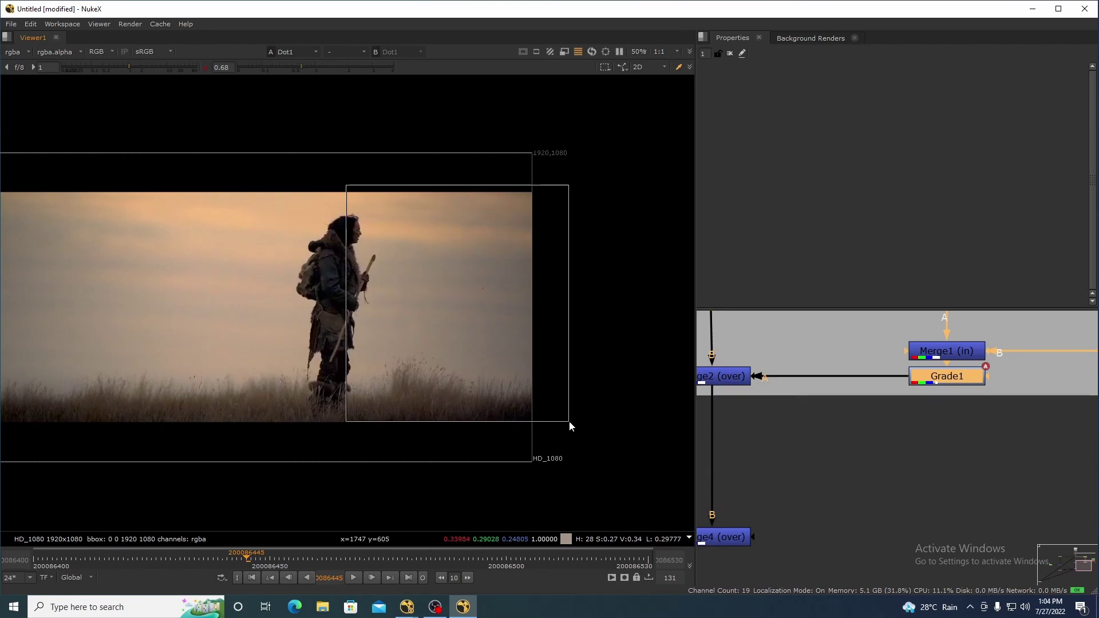
Step: Insert a second Grade node between Grade1 and Merge2, enlarging the SKY backdrop and levelling Merge2 with the new node
{"action": "scroll", "coordinate": [818, 413], "scroll_direction": "down", "scroll_amount": 8}
{"action": "key", "text": "space"}
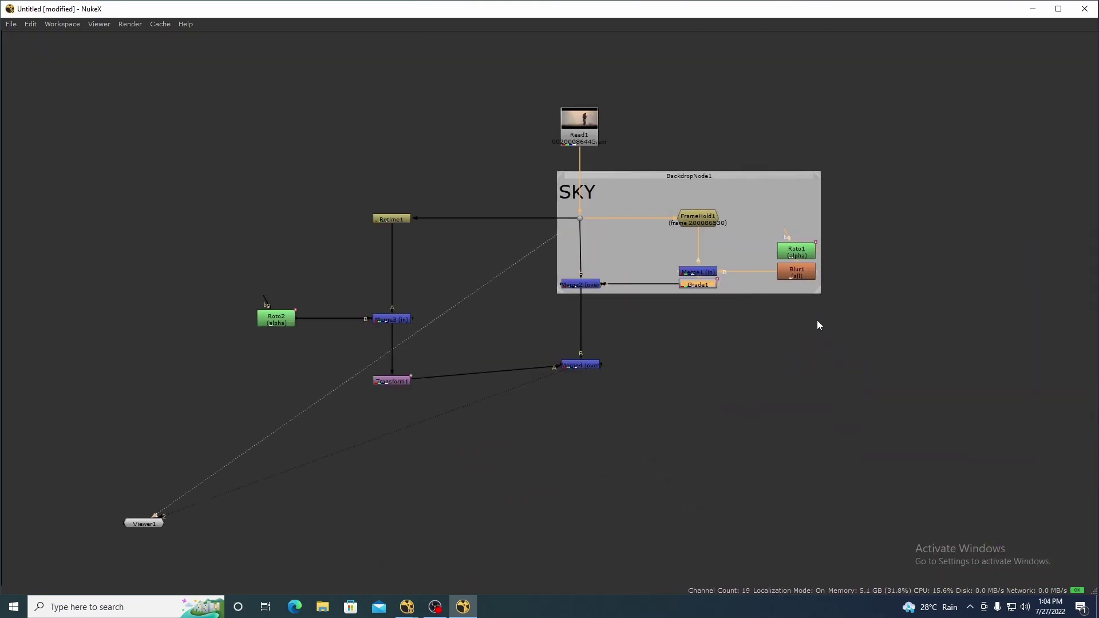
{"action": "scroll", "coordinate": [818, 325], "scroll_direction": "up", "scroll_amount": 5}
{"action": "left_click", "coordinate": [822, 272]}
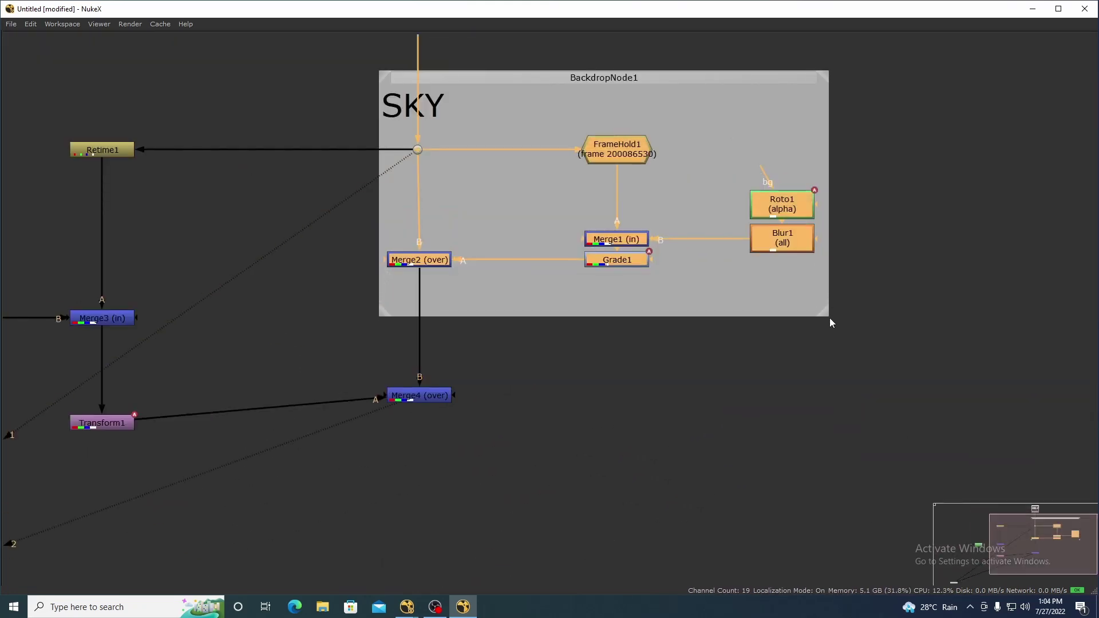
{"action": "left_click", "coordinate": [623, 265]}
{"action": "key", "text": "g"}
{"action": "left_click_drag", "start_coordinate": [640, 281], "coordinate": [642, 298]}
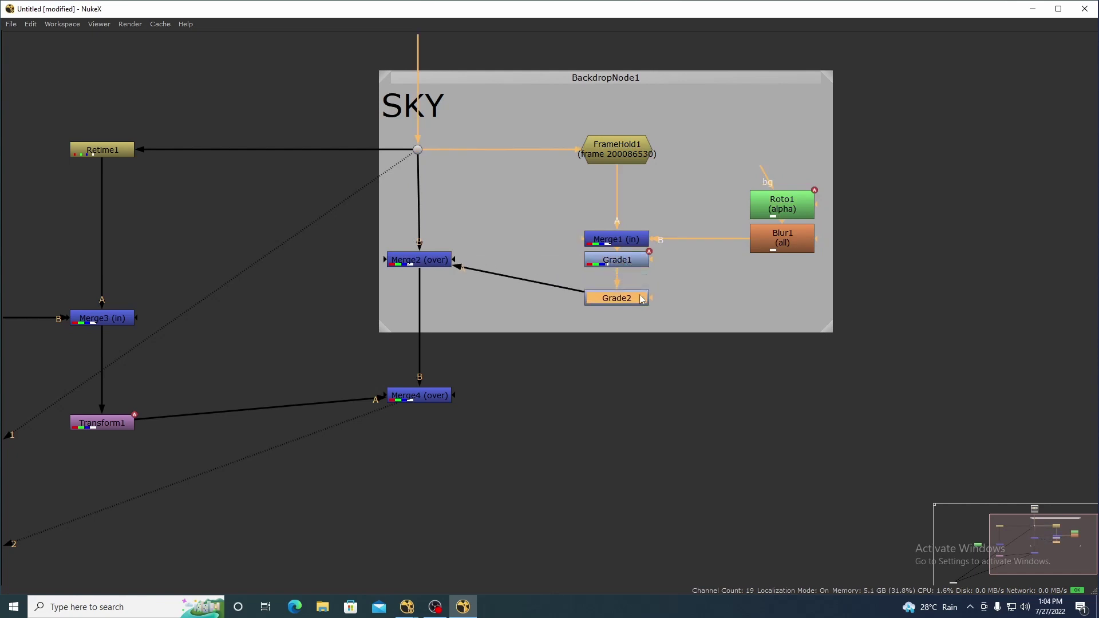
{"action": "left_click", "coordinate": [434, 262]}
{"action": "left_click", "coordinate": [765, 293]}
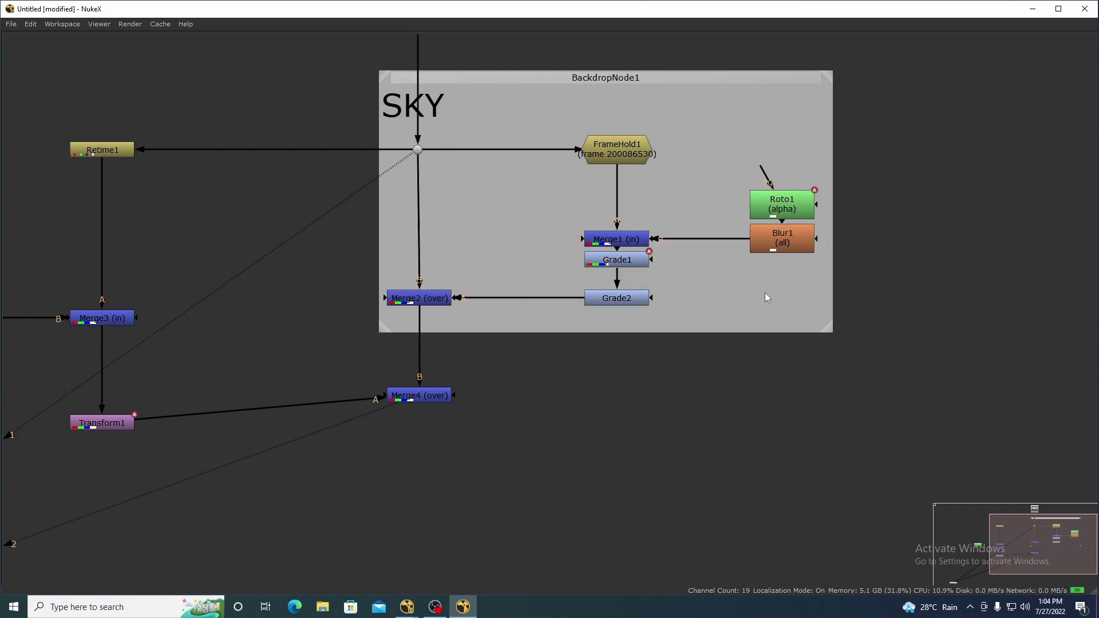
Step: Add a Roto node as Grade2's mask and draw a rectangle from the woman to beyond the image's right edge
{"action": "left_click_drag", "start_coordinate": [764, 302], "coordinate": [765, 302]}
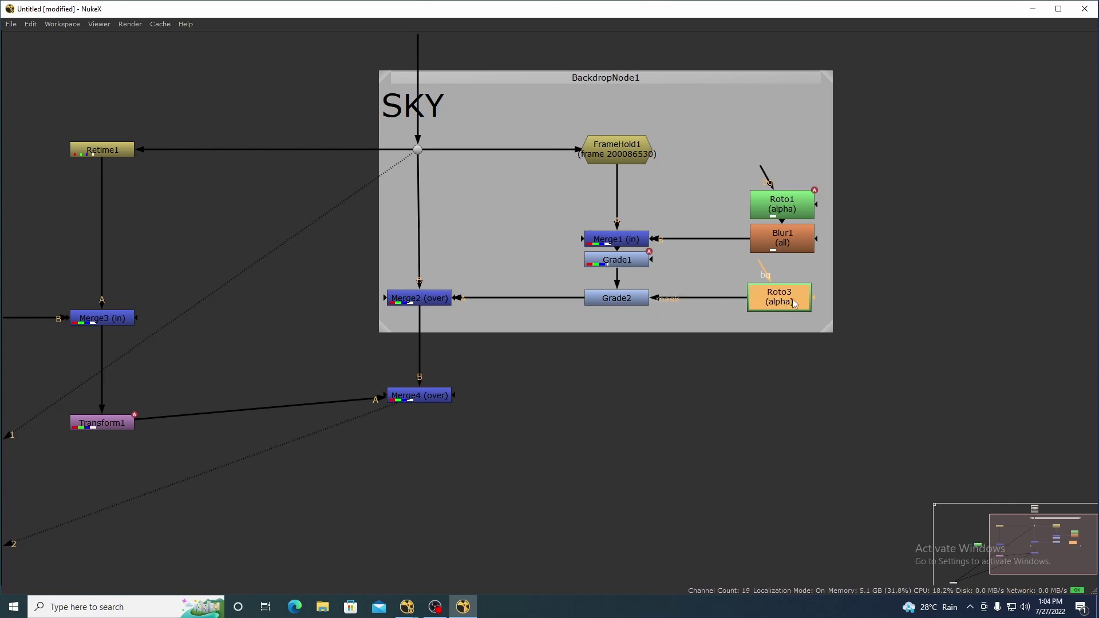
{"action": "key", "text": "space"}
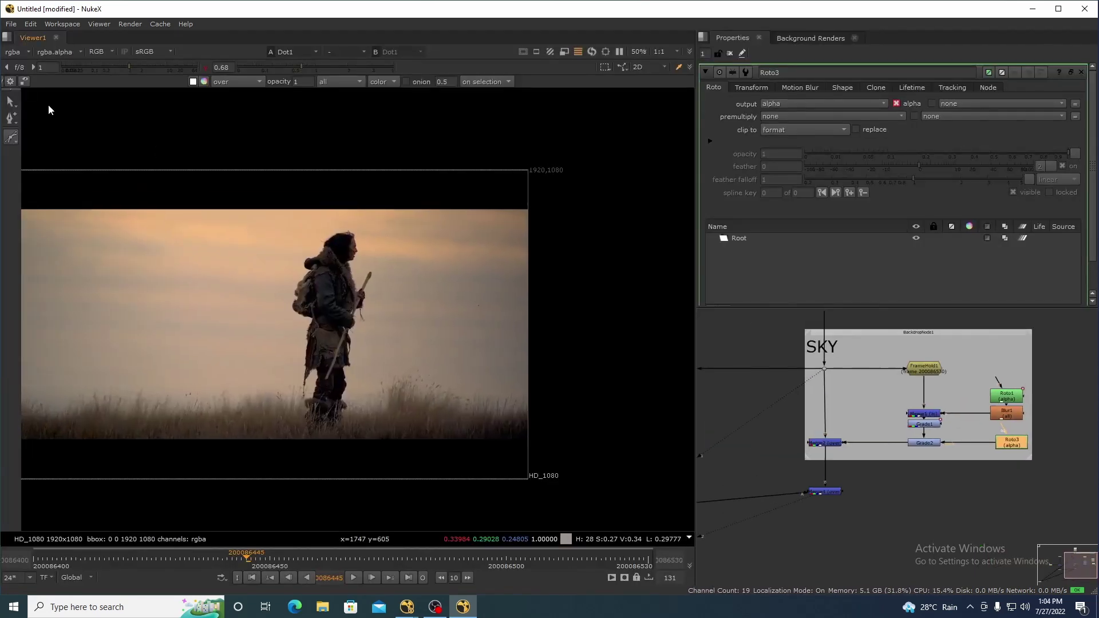
{"action": "right_click", "coordinate": [19, 137]}
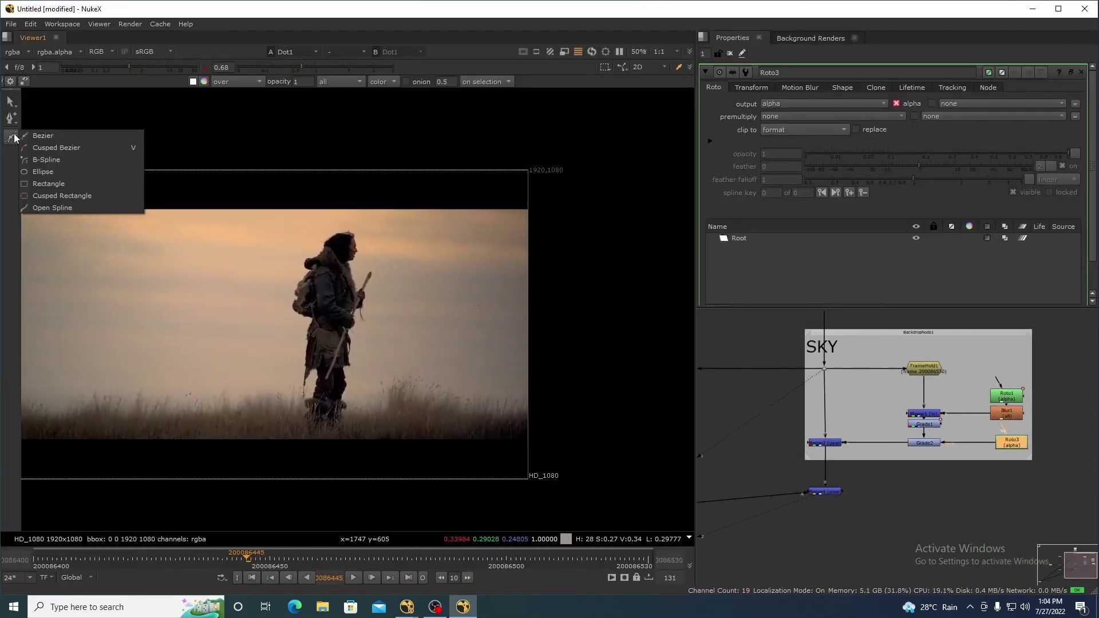
{"action": "left_click", "coordinate": [35, 180]}
{"action": "left_click_drag", "start_coordinate": [339, 198], "coordinate": [550, 421]}
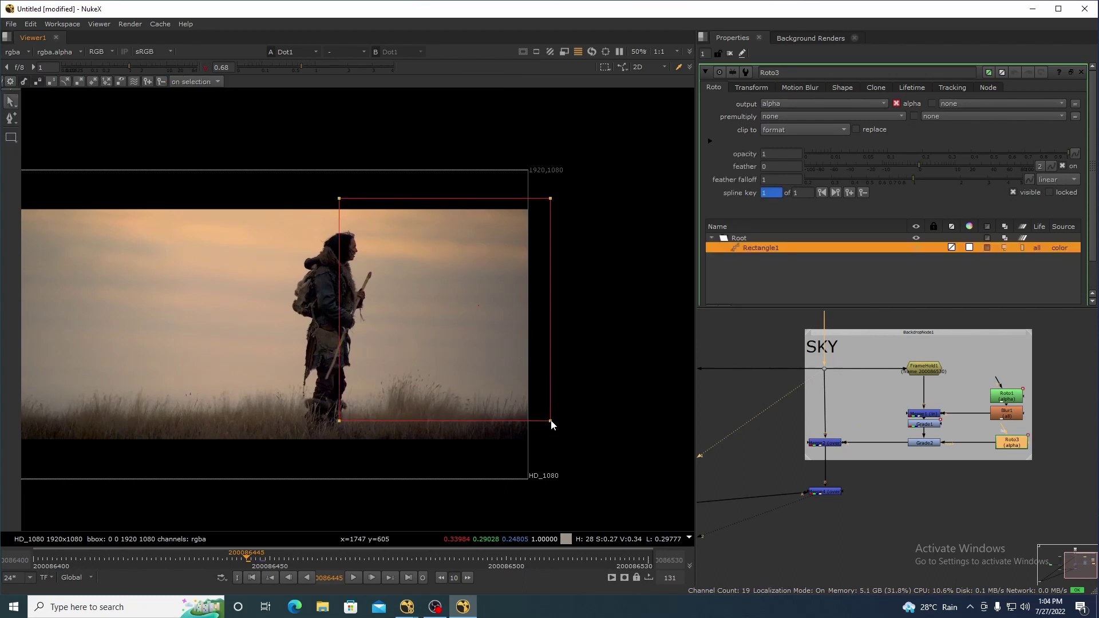
Step: Select all points of the Roto3 rectangle, feather its edges widely outward, and close the Roto3 properties
{"action": "key", "text": "2"}
{"action": "left_click_drag", "start_coordinate": [231, 130], "coordinate": [575, 490]}
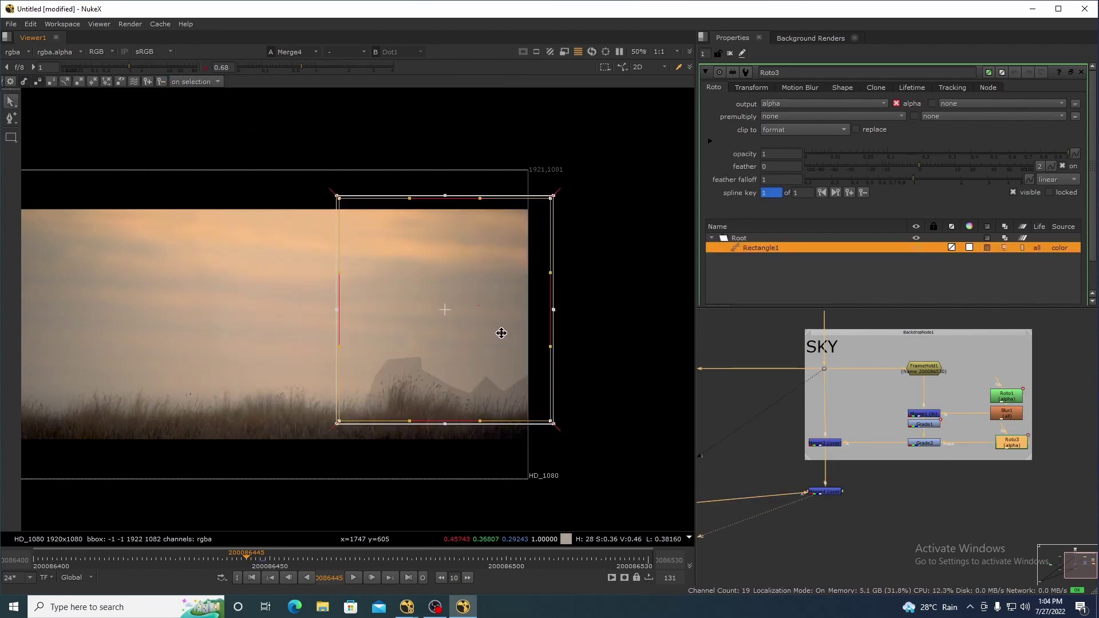
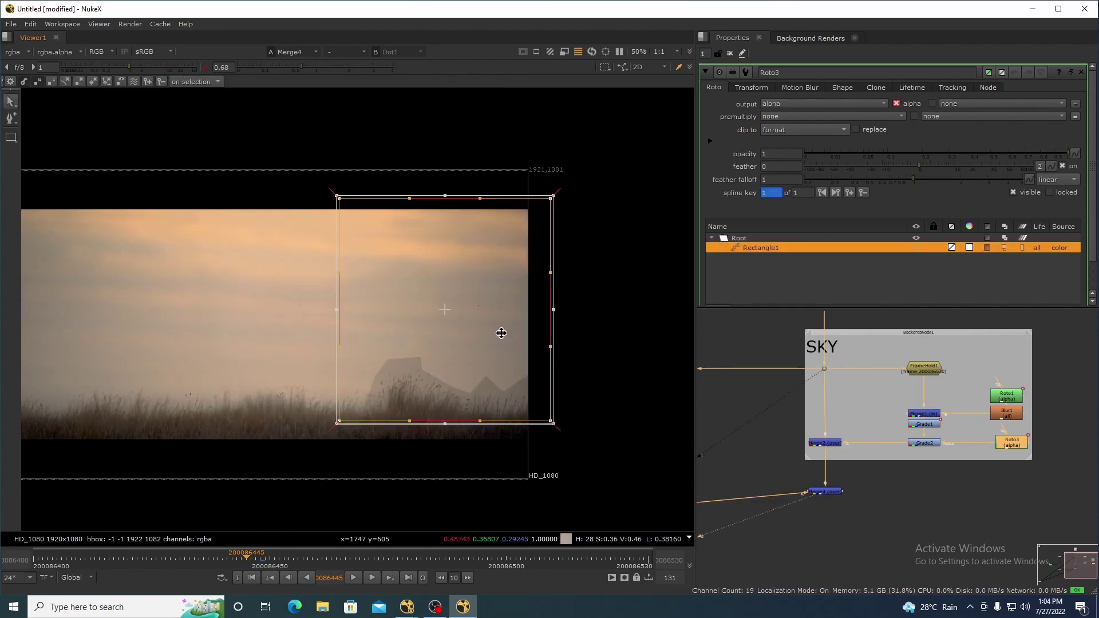
{"action": "scroll", "coordinate": [365, 235], "scroll_direction": "up", "scroll_amount": 4}
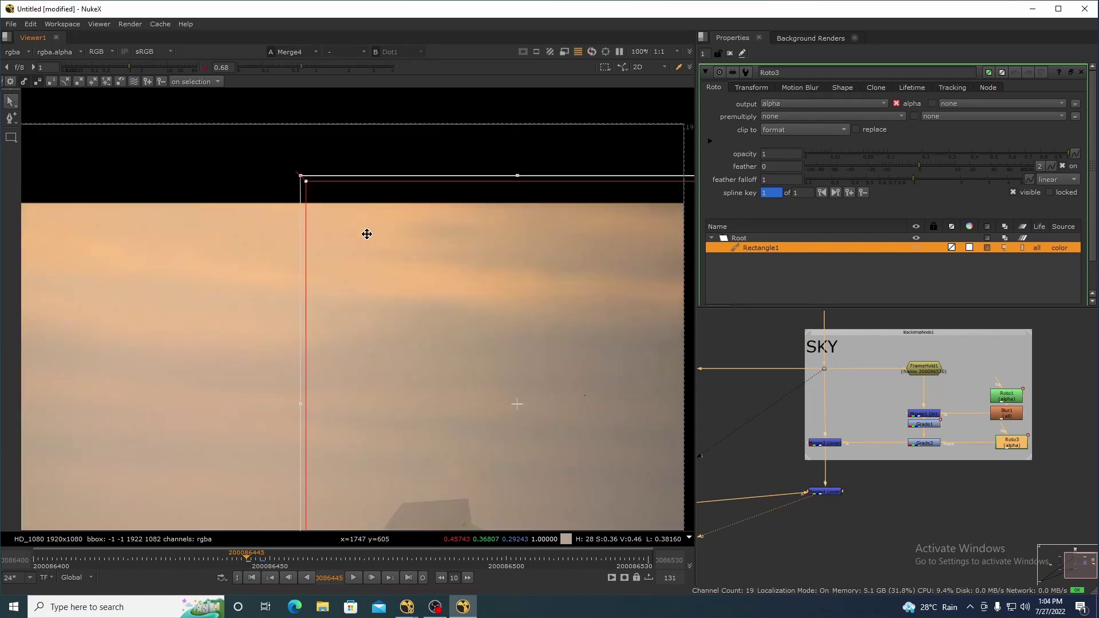
{"action": "scroll", "coordinate": [366, 243], "scroll_direction": "down", "scroll_amount": 3}
{"action": "key", "text": "e"}
{"action": "key", "text": "e"}
{"action": "key", "text": "e"}
{"action": "key", "text": "e"}
{"action": "key", "text": "e"}
{"action": "key", "text": "e"}
{"action": "key", "text": "e"}
{"action": "key", "text": "e"}
{"action": "key", "text": "e"}
{"action": "key", "text": "e"}
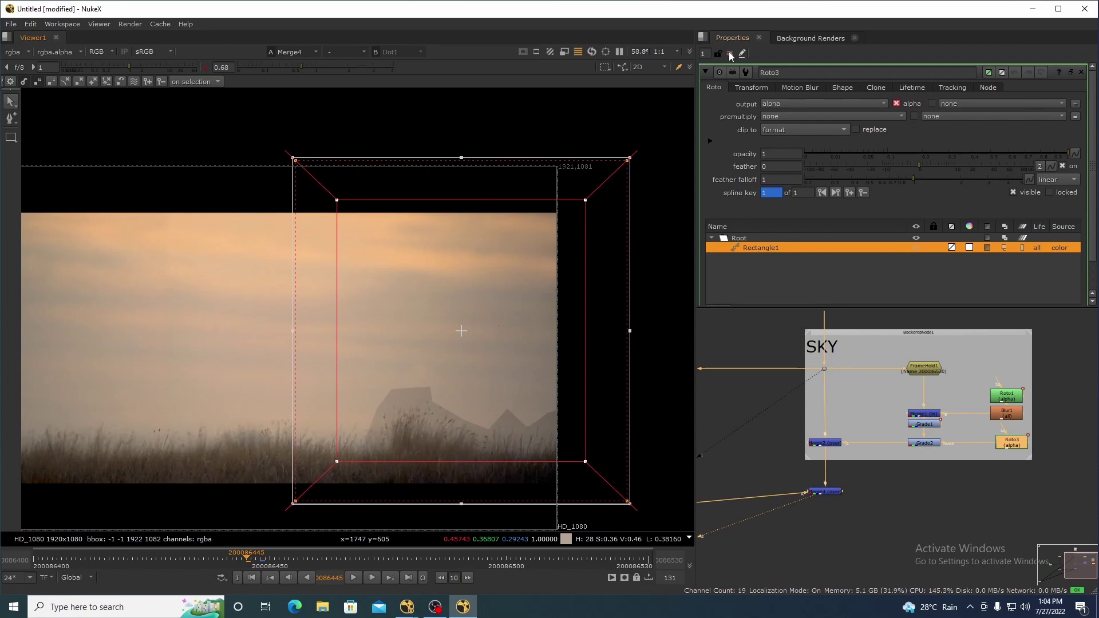
{"action": "left_click", "coordinate": [730, 53]}
Step: Open the Grade2 properties and compare the Merge4 composite with the original plate at frame 200086530
{"action": "double_click", "coordinate": [924, 443]}
{"action": "left_click_drag", "start_coordinate": [938, 385], "coordinate": [977, 401]}
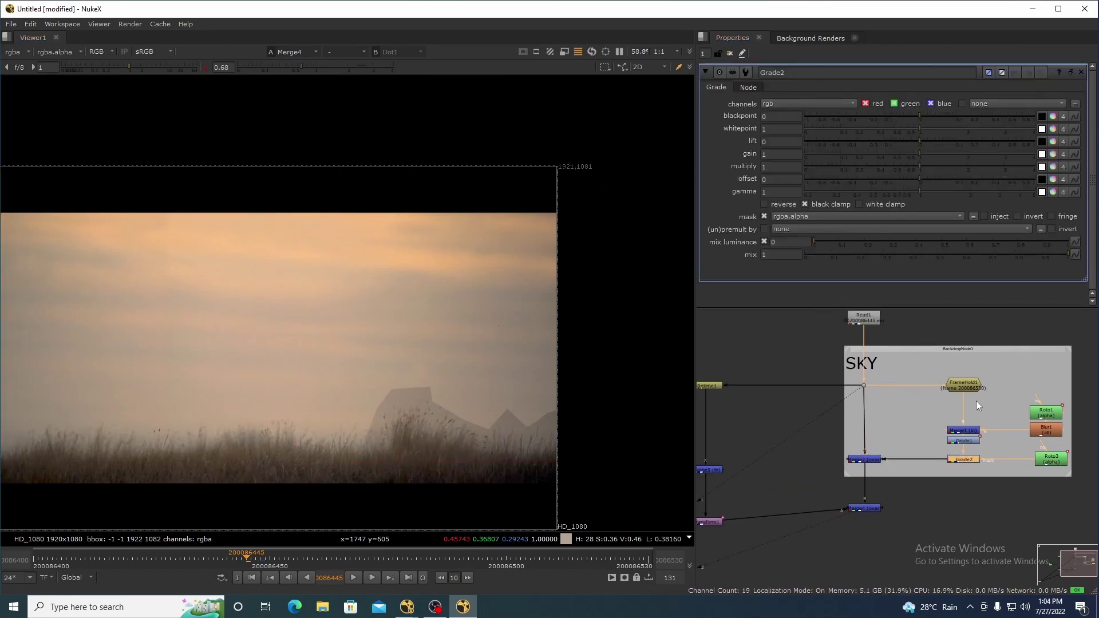
{"action": "left_click", "coordinate": [648, 560]}
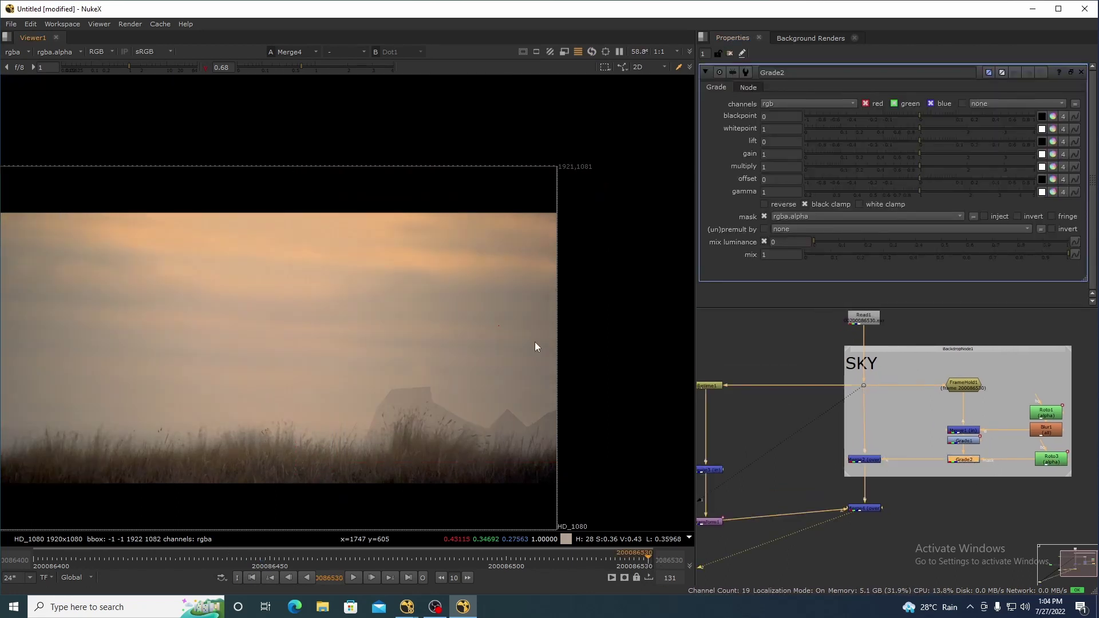
{"action": "key", "text": "2"}
{"action": "scroll", "coordinate": [967, 441], "scroll_direction": "down", "scroll_amount": 2}
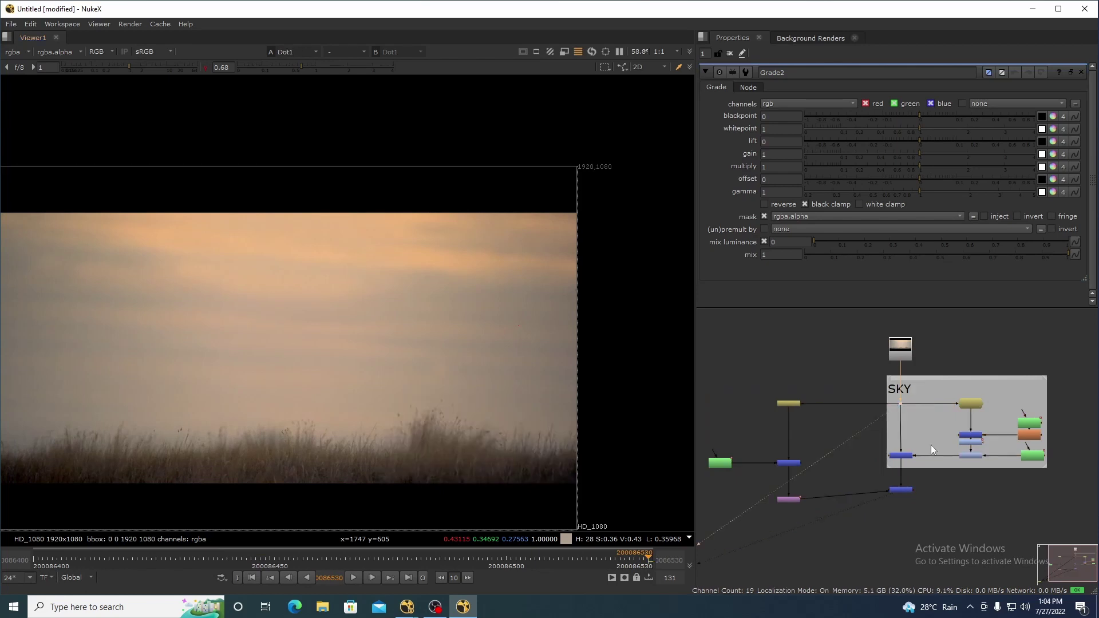
{"action": "scroll", "coordinate": [931, 445], "scroll_direction": "up", "scroll_amount": 3}
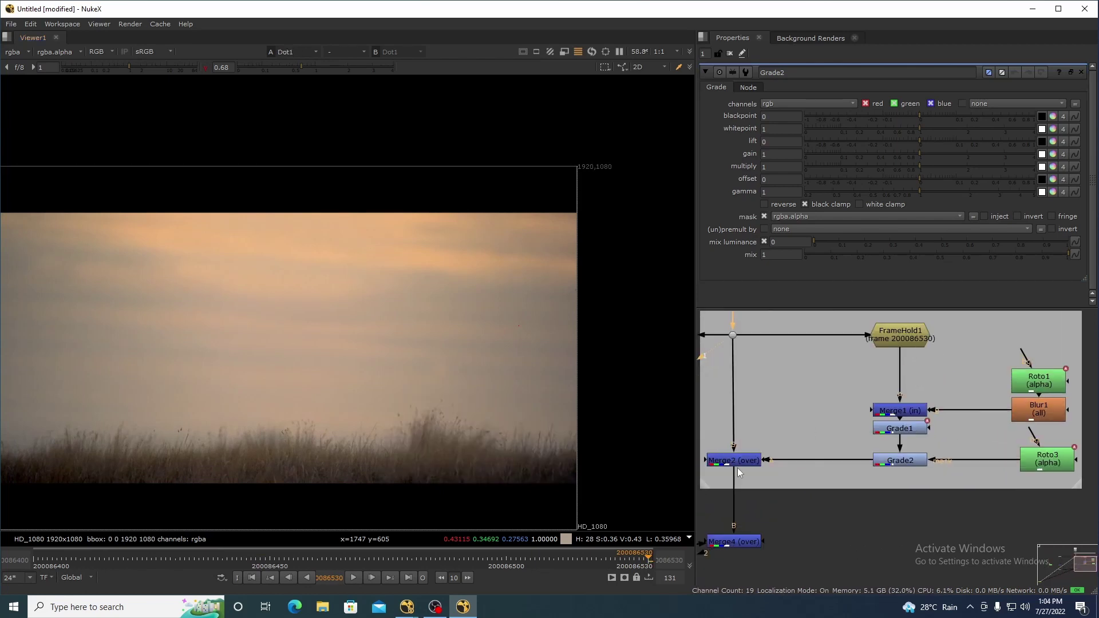
Step: Open the Grade1 properties and compare the Merge4 composite with the original plate at frame 200086530
{"action": "scroll", "coordinate": [911, 461], "scroll_direction": "down", "scroll_amount": 3}
{"action": "left_click_drag", "start_coordinate": [858, 484], "coordinate": [792, 545]}
{"action": "key", "text": "1"}
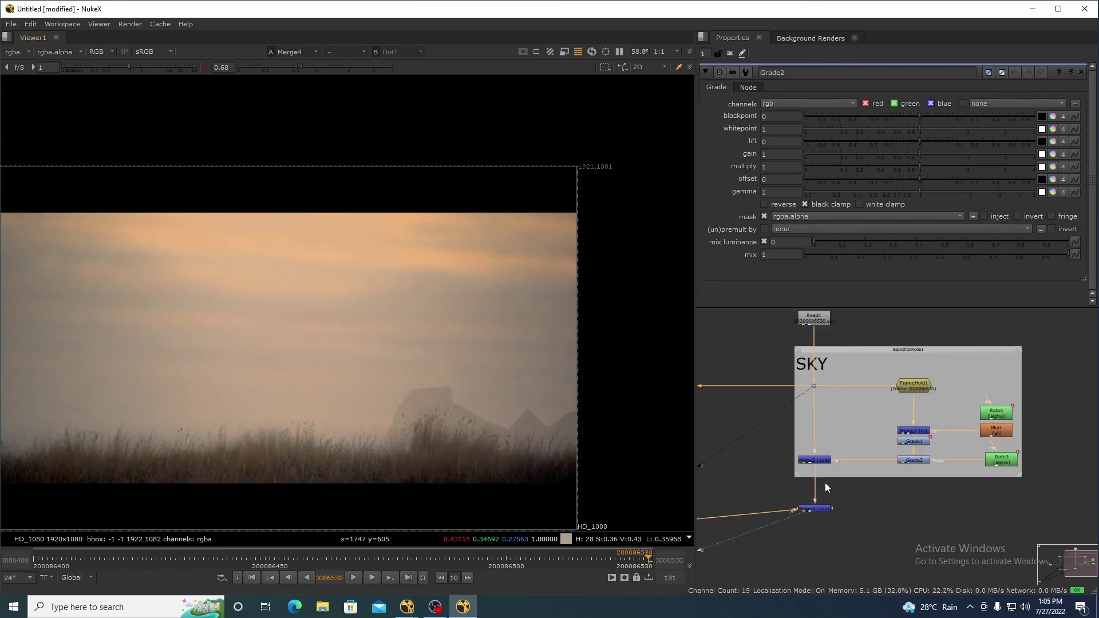
{"action": "scroll", "coordinate": [903, 437], "scroll_direction": "up", "scroll_amount": 2}
{"action": "double_click", "coordinate": [924, 449]}
{"action": "scroll", "coordinate": [510, 321], "scroll_direction": "up", "scroll_amount": 2}
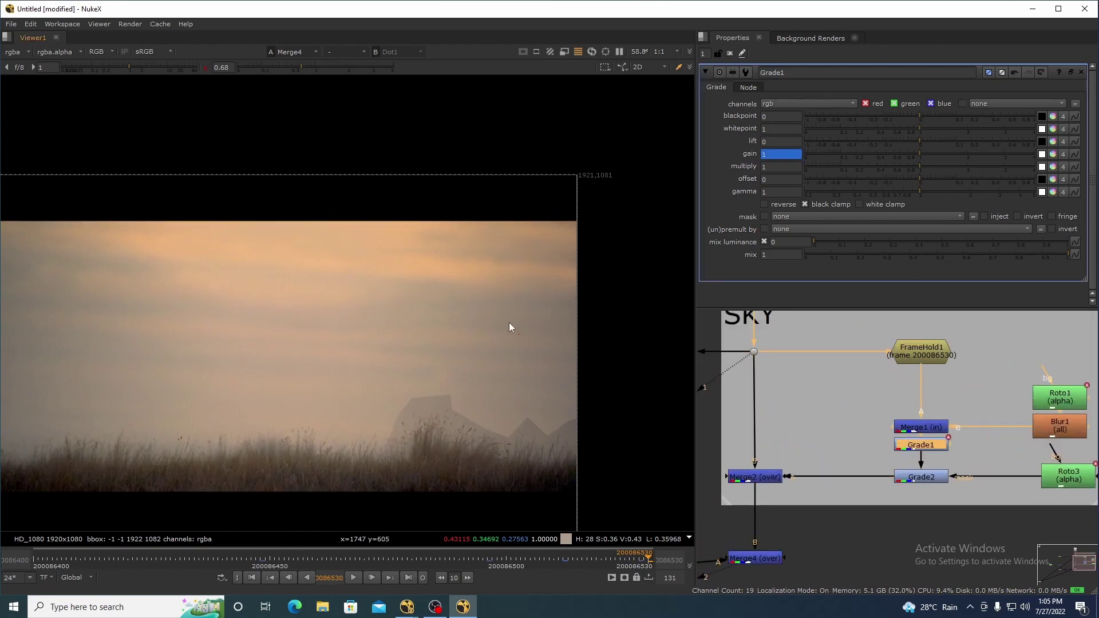
{"action": "key", "text": "1"}
{"action": "key", "text": "2"}
{"action": "key", "text": "1"}
{"action": "key", "text": "2"}
{"action": "key", "text": "1"}
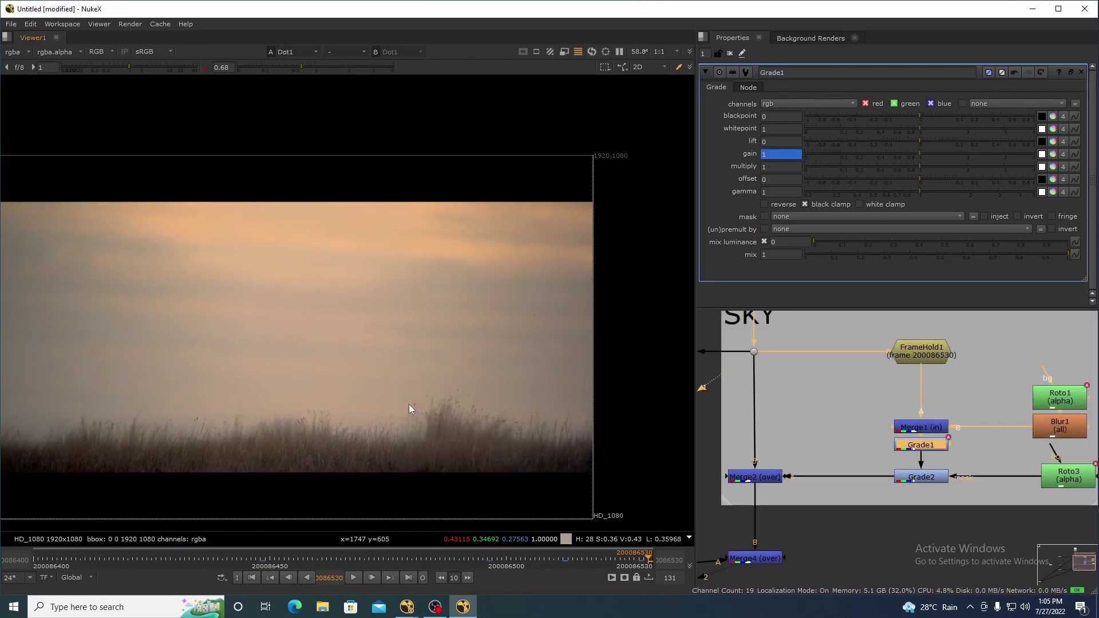
{"action": "left_click_drag", "start_coordinate": [390, 377], "coordinate": [672, 493]}
{"action": "key", "text": "2"}
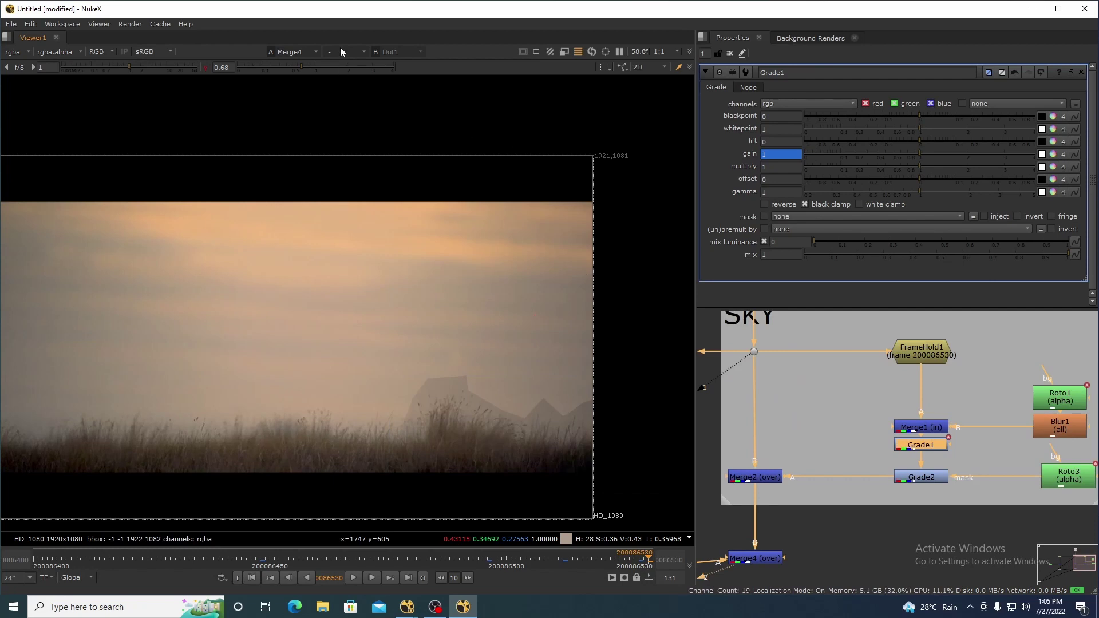
Step: Set the viewer comparison to under, place the wipe beside the masked area, and examine the sky match around frame 200086500
{"action": "left_click", "coordinate": [341, 51]}
{"action": "left_click", "coordinate": [349, 102]}
{"action": "key", "text": "minus"}
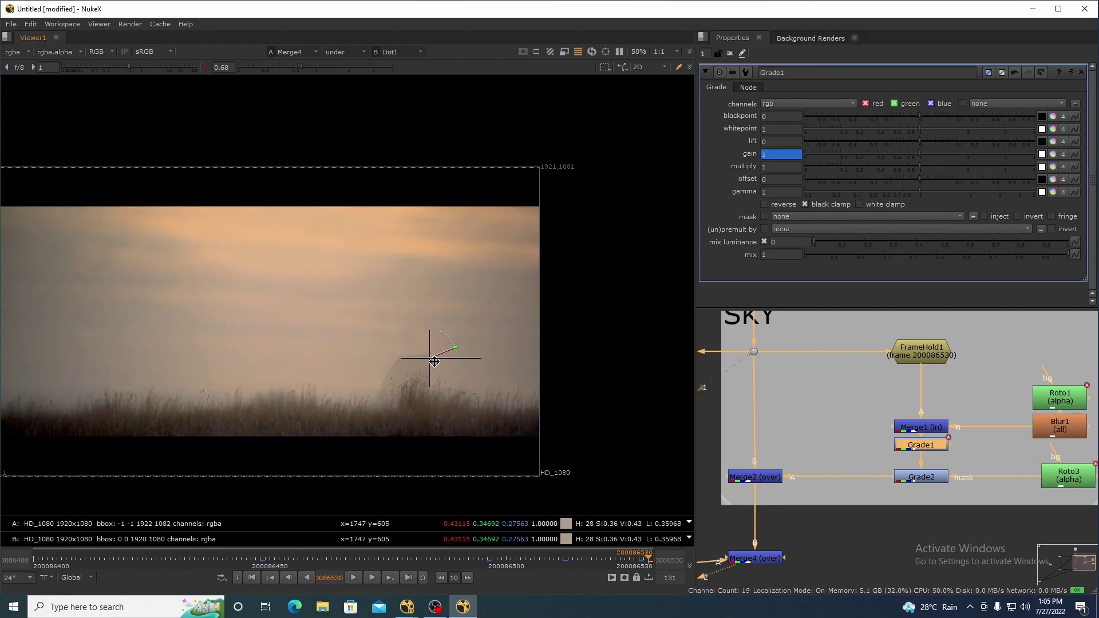
{"action": "left_click_drag", "start_coordinate": [435, 361], "coordinate": [456, 358]}
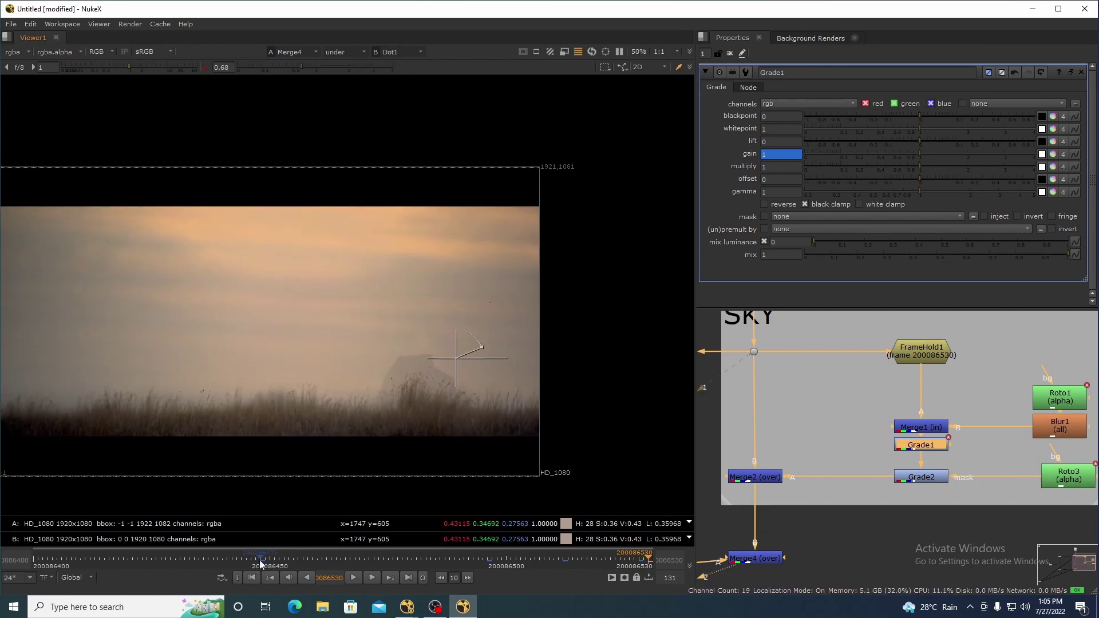
{"action": "scroll", "coordinate": [466, 304], "scroll_direction": "up", "scroll_amount": 1}
{"action": "left_click", "coordinate": [506, 561]}
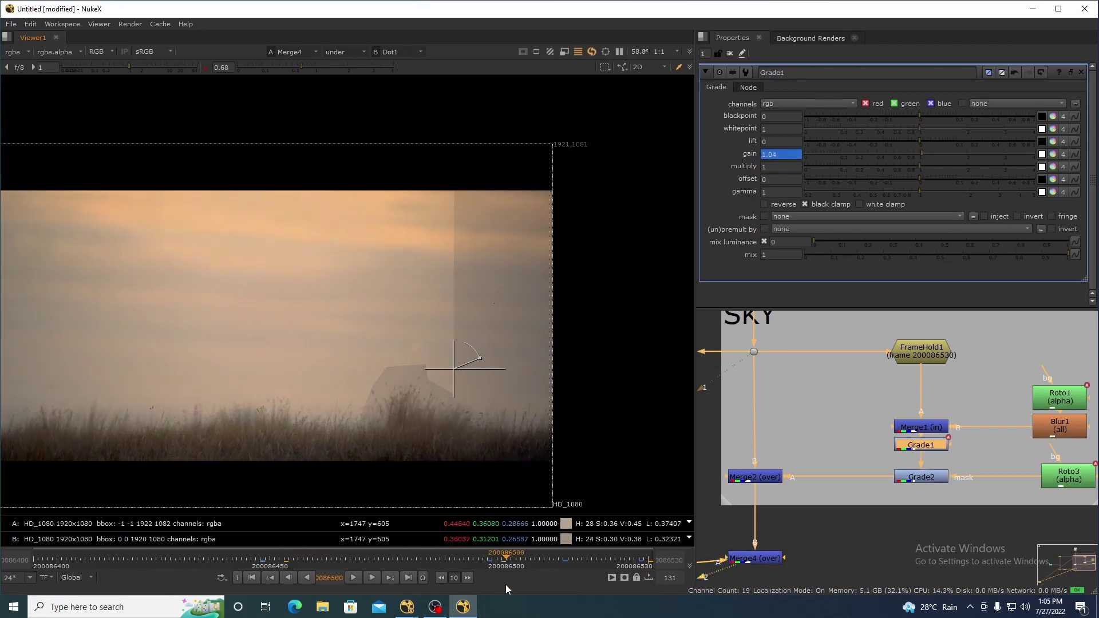
{"action": "mouse_move", "coordinate": [507, 585]}
{"action": "left_mouse_down"}
{"action": "mouse_move", "coordinate": [674, 592]}
{"action": "mouse_move", "coordinate": [486, 581]}
{"action": "left_mouse_up"}
Step: Animate Grade2's multiply to match the sky, with a value of 1 at frame 200086530, checking back to frame 200086400
{"action": "left_click", "coordinate": [921, 476]}
{"action": "left_click", "coordinate": [789, 166]}
{"action": "type", "text": ".0"}
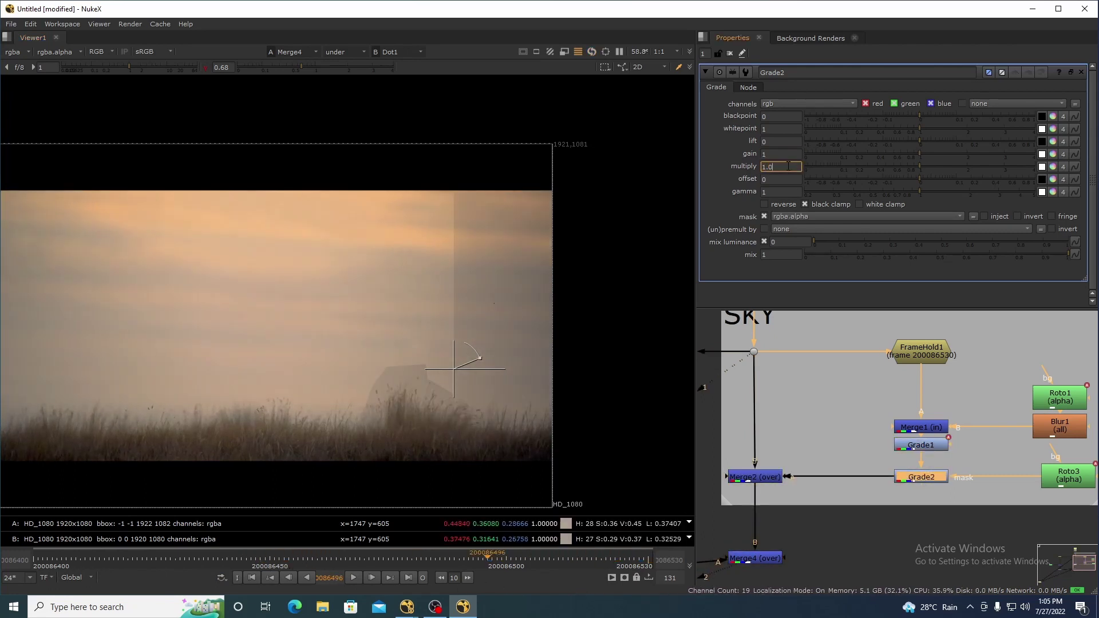
{"action": "key", "text": "Return"}
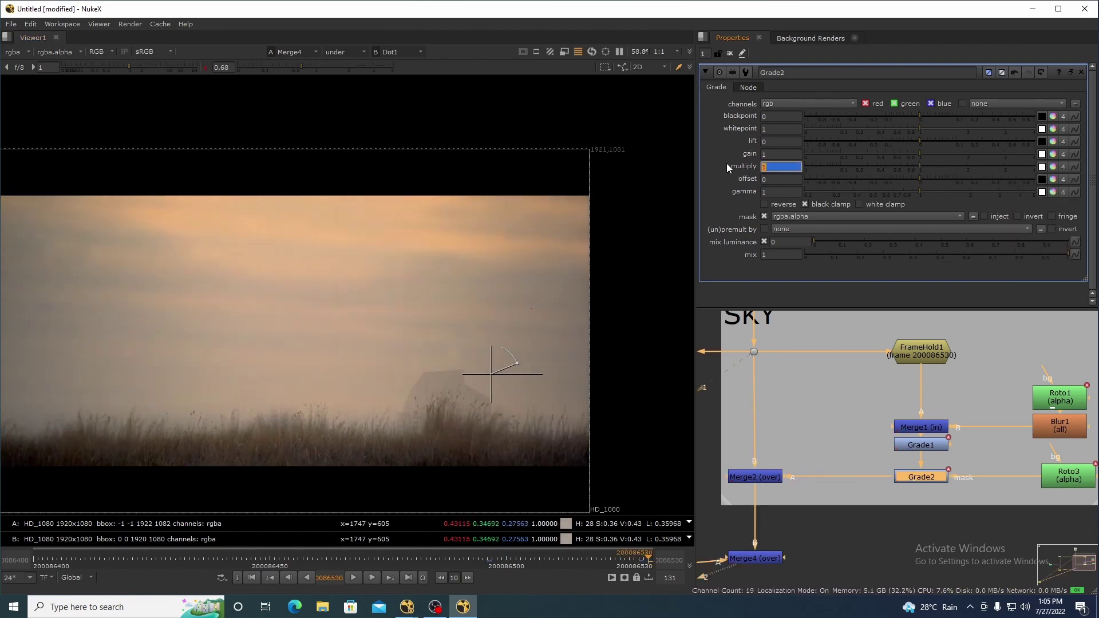
{"action": "left_click_drag", "start_coordinate": [506, 564], "coordinate": [269, 579]}
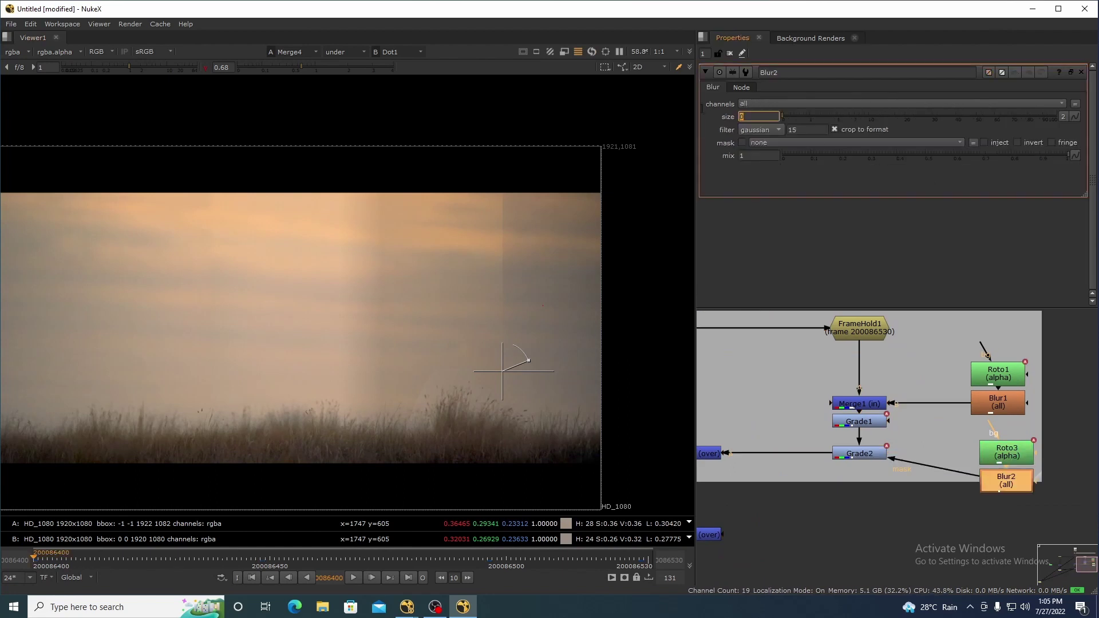
Step: Add a Blur node of size 20 after Roto3 and turn off the viewer wipe
{"action": "type", "text": "20"}
{"action": "left_click", "coordinate": [356, 67]}
{"action": "scroll", "coordinate": [974, 459], "scroll_direction": "down", "scroll_amount": 3}
Step: Move Grade2 and Merge2 down together inside the SKY backdrop to line them up with Blur2
{"action": "key", "text": "space"}
{"action": "left_click_drag", "start_coordinate": [759, 339], "coordinate": [842, 383]}
{"action": "left_click", "coordinate": [581, 315]}
{"action": "left_click", "coordinate": [411, 313], "text": "shift"}
{"action": "left_click_drag", "start_coordinate": [592, 313], "coordinate": [592, 344]}
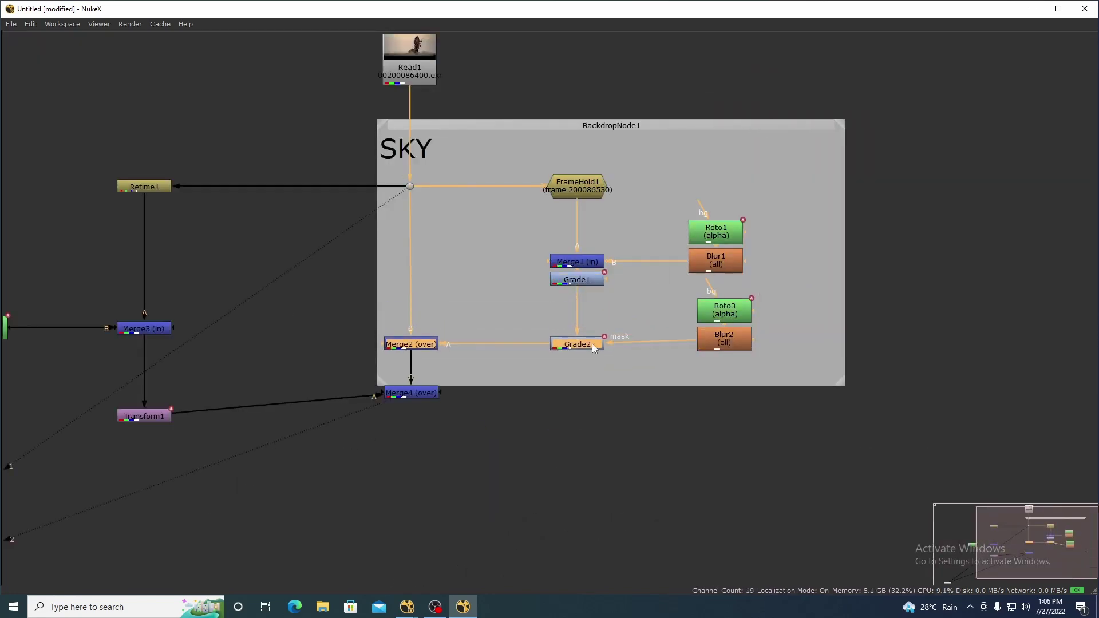
{"action": "key", "text": "space"}
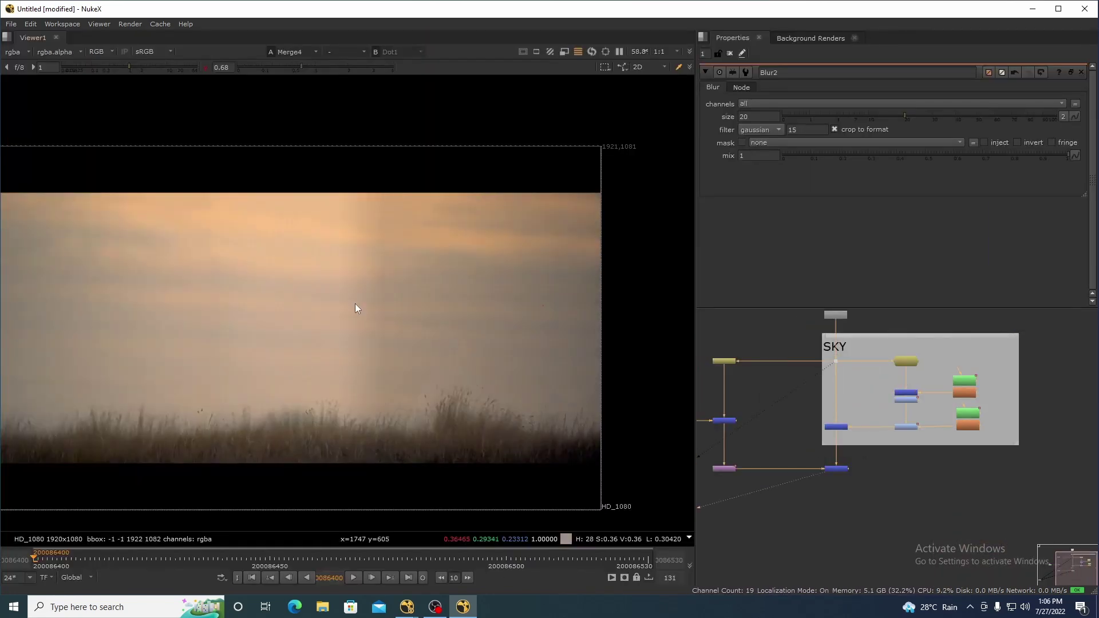
Step: Compare the Merge4 composite with the original plate at frames 200086400 and 200086413, examining the vertical seam in the sky
{"action": "key", "text": "2"}
{"action": "key", "text": "1"}
{"action": "scroll", "coordinate": [515, 348], "scroll_direction": "down", "scroll_amount": 2}
{"action": "key", "text": "2"}
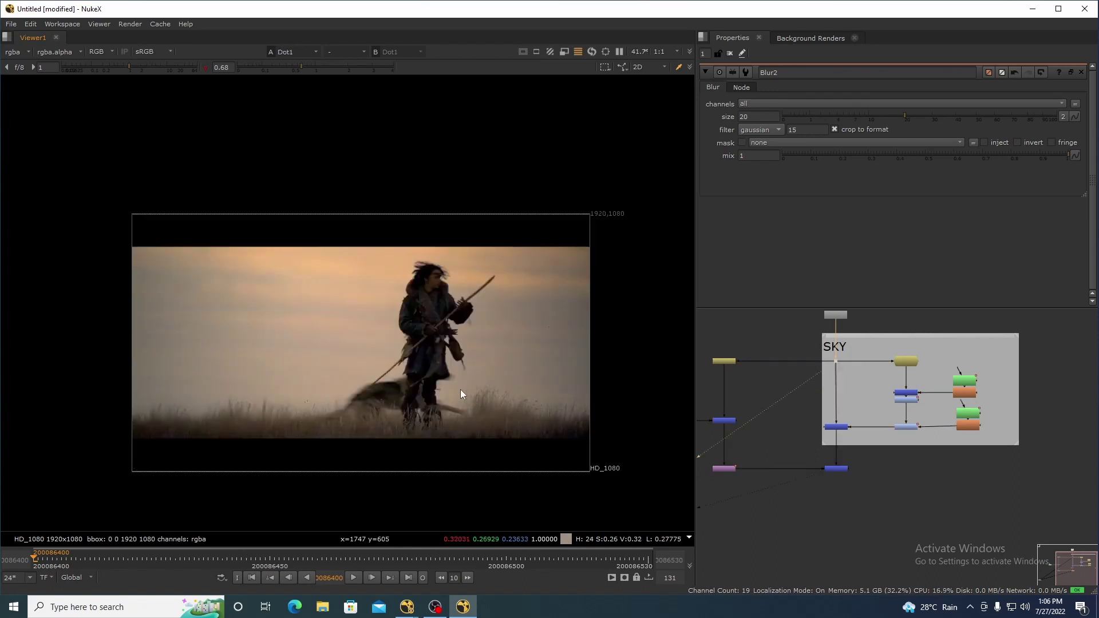
{"action": "key", "text": "1"}
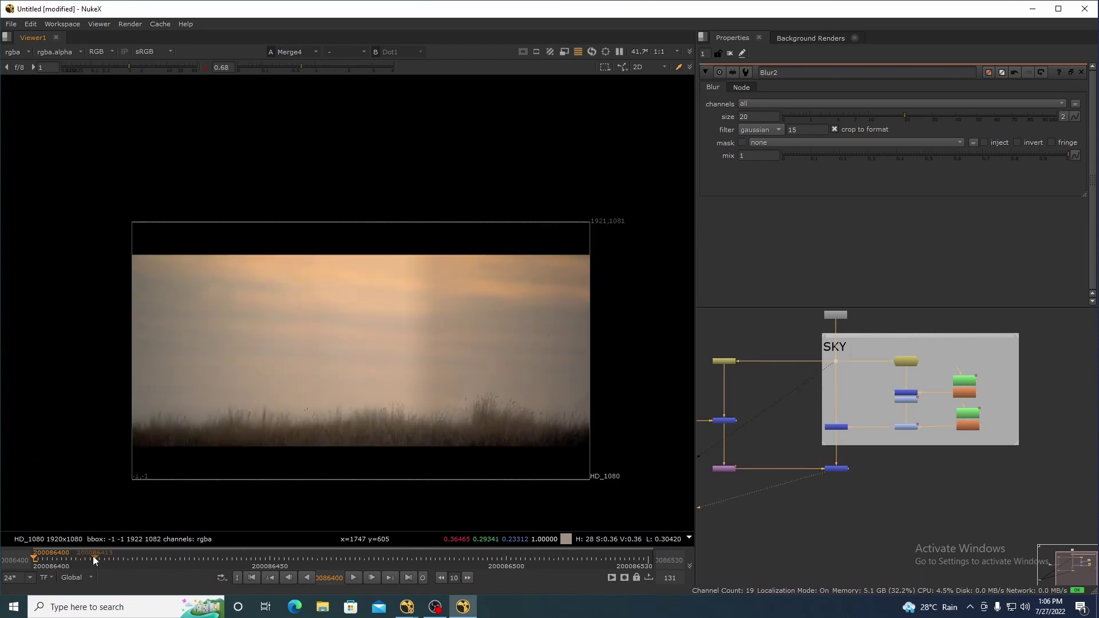
{"action": "left_click", "coordinate": [95, 560]}
{"action": "scroll", "coordinate": [559, 324], "scroll_direction": "up", "scroll_amount": 2}
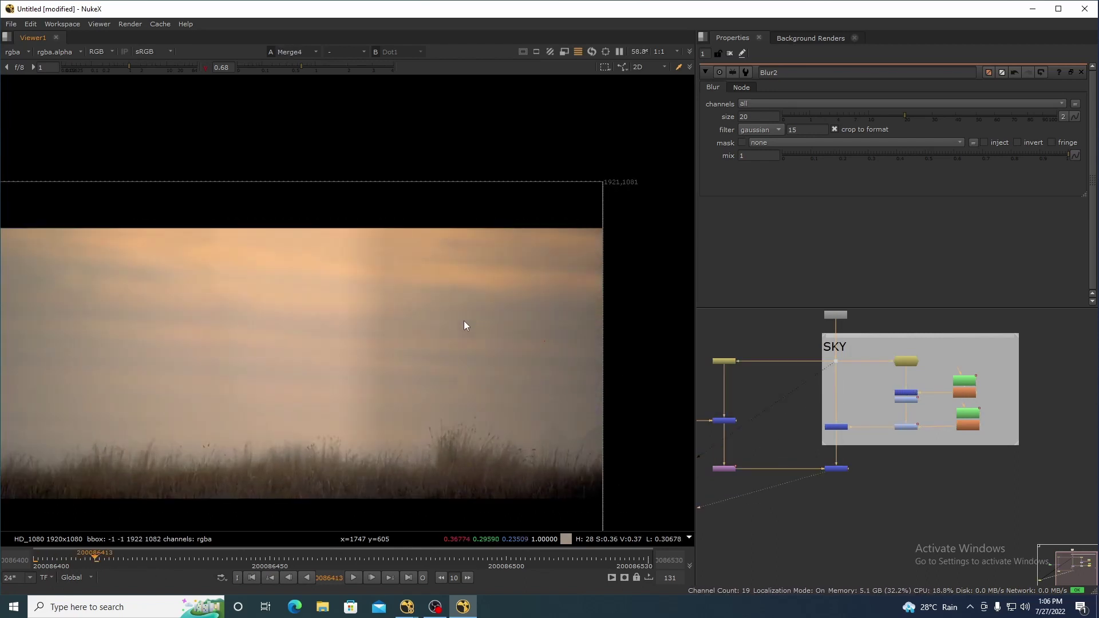
{"action": "scroll", "coordinate": [464, 325], "scroll_direction": "up", "scroll_amount": 3}
{"action": "key", "text": "2"}
{"action": "key", "text": "1"}
{"action": "scroll", "coordinate": [939, 410], "scroll_direction": "up", "scroll_amount": 3}
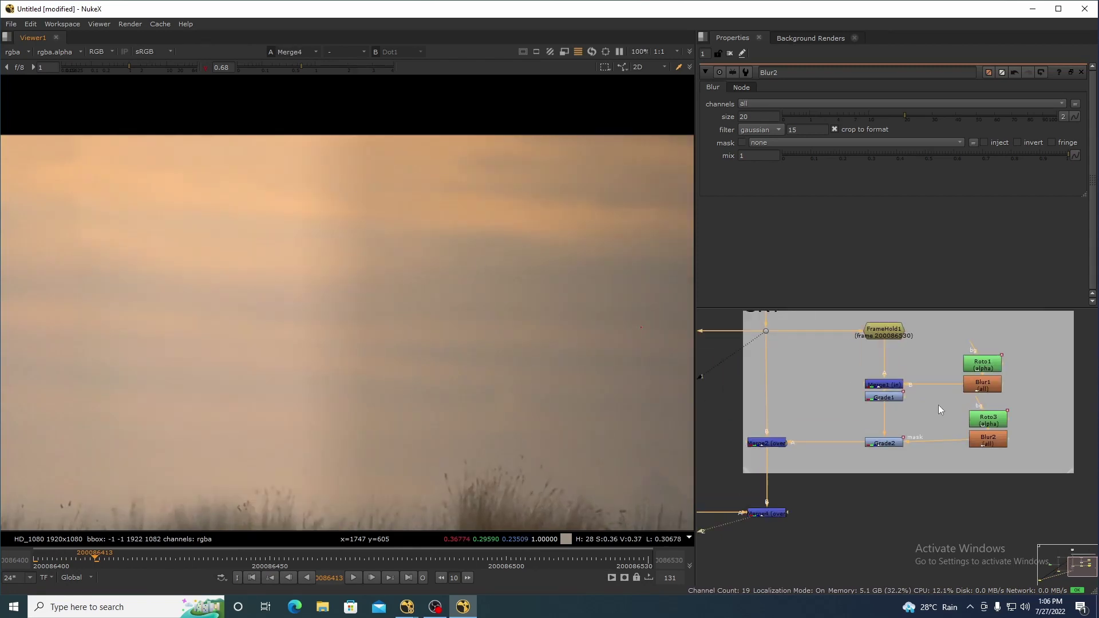
Step: Set Blur2's size to 100 and compare the Merge4 composite with the original plate at frame 200086413
{"action": "double_click", "coordinate": [984, 422]}
{"action": "double_click", "coordinate": [996, 445]}
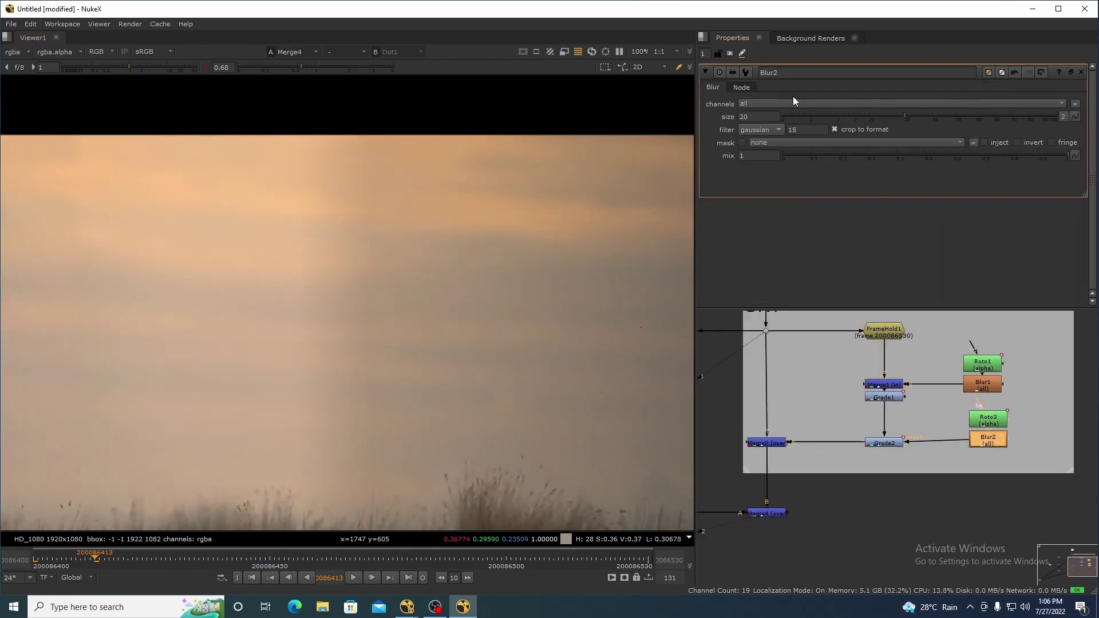
{"action": "left_click", "coordinate": [763, 114]}
{"action": "scroll", "coordinate": [496, 252], "scroll_direction": "down", "scroll_amount": 4}
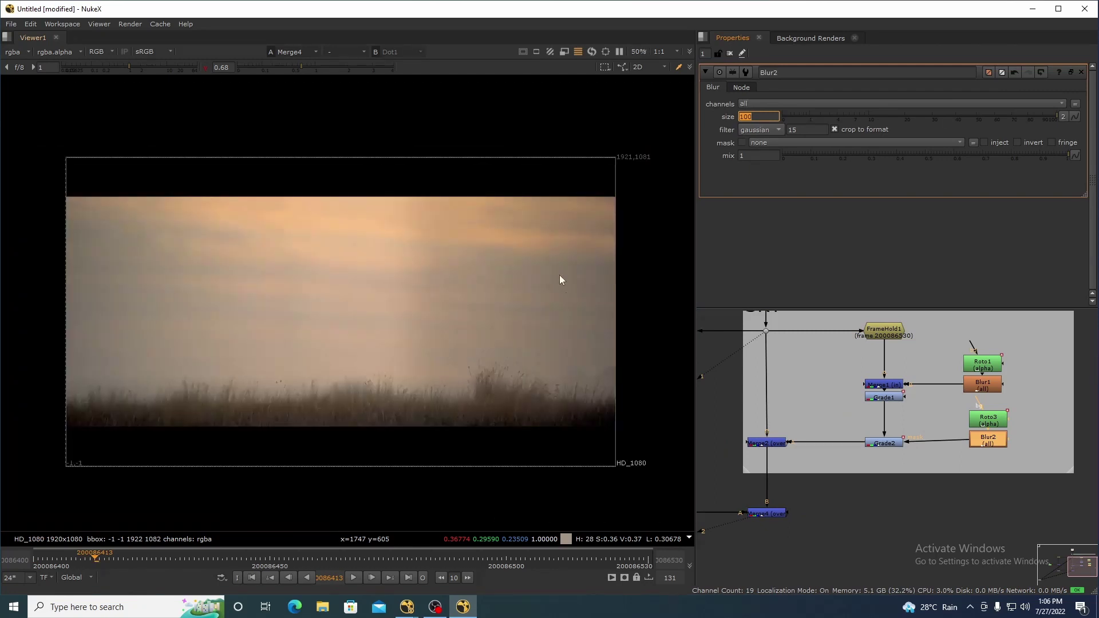
{"action": "left_click", "coordinate": [729, 53]}
{"action": "key", "text": "1"}
{"action": "key", "text": "2"}
{"action": "key", "text": "1"}
{"action": "key", "text": "2"}
{"action": "scroll", "coordinate": [814, 411], "scroll_direction": "down", "scroll_amount": 1}
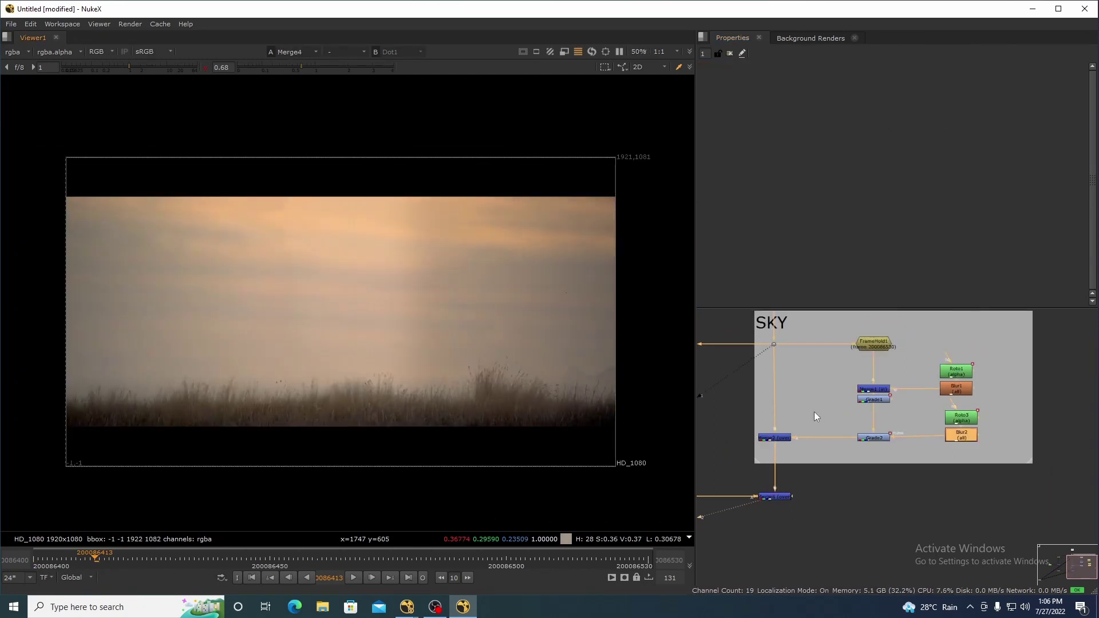
Step: Add a Blur node of size 30 after Roto2 and close its properties
{"action": "scroll", "coordinate": [814, 411], "scroll_direction": "up", "scroll_amount": 2}
{"action": "left_click_drag", "start_coordinate": [814, 411], "coordinate": [921, 376]}
{"action": "left_click_drag", "start_coordinate": [795, 466], "coordinate": [1042, 438]}
{"action": "left_click", "coordinate": [760, 370]}
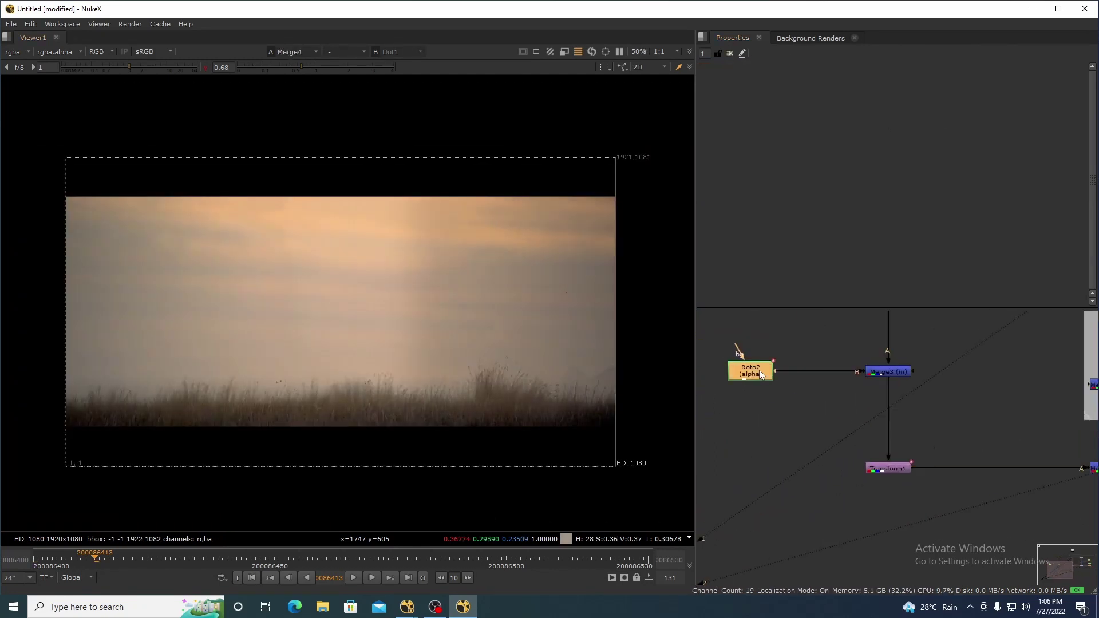
{"action": "key", "text": "b"}
{"action": "left_click_drag", "start_coordinate": [756, 117], "coordinate": [631, 108]}
{"action": "type", "text": "30"}
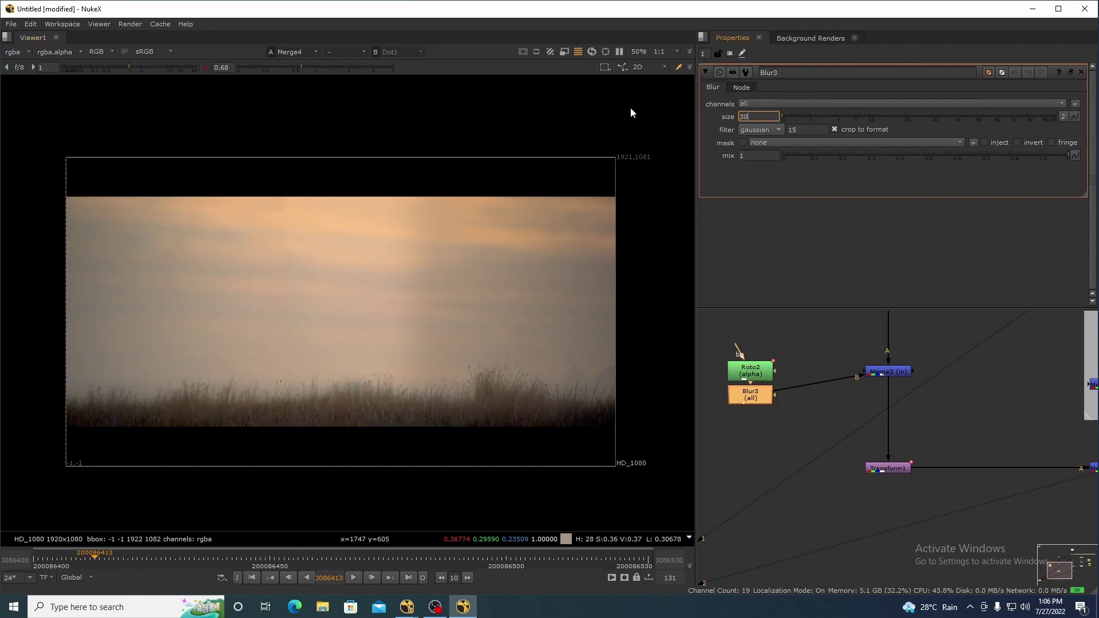
{"action": "key", "text": "Return"}
{"action": "left_click_drag", "start_coordinate": [501, 355], "coordinate": [436, 370]}
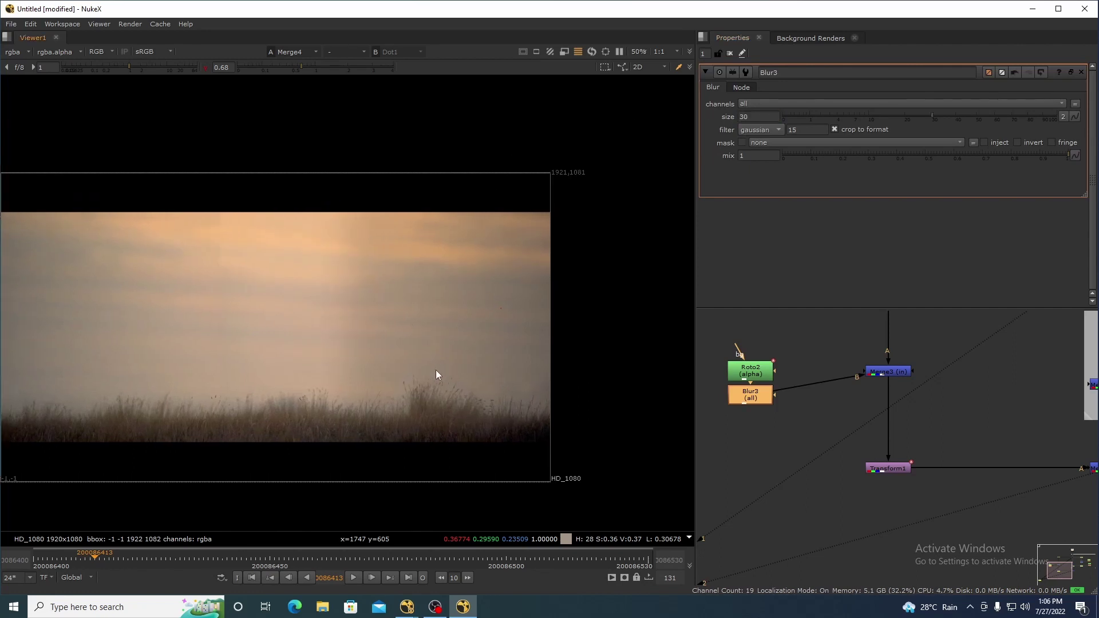
{"action": "left_click", "coordinate": [730, 54]}
Step: Move Roto2 and its Blur node up together so that Blur3 is level with Merge3
{"action": "key", "text": "space"}
{"action": "key", "text": "f"}
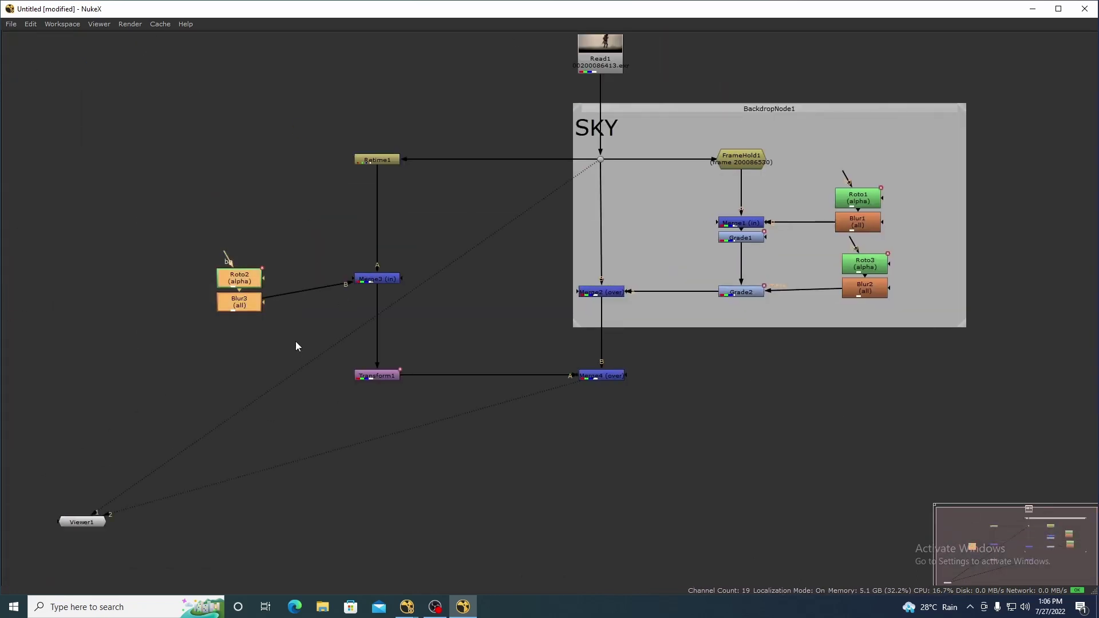
{"action": "left_click_drag", "start_coordinate": [255, 304], "coordinate": [255, 279]}
{"action": "scroll", "coordinate": [437, 138], "scroll_direction": "up", "scroll_amount": 3}
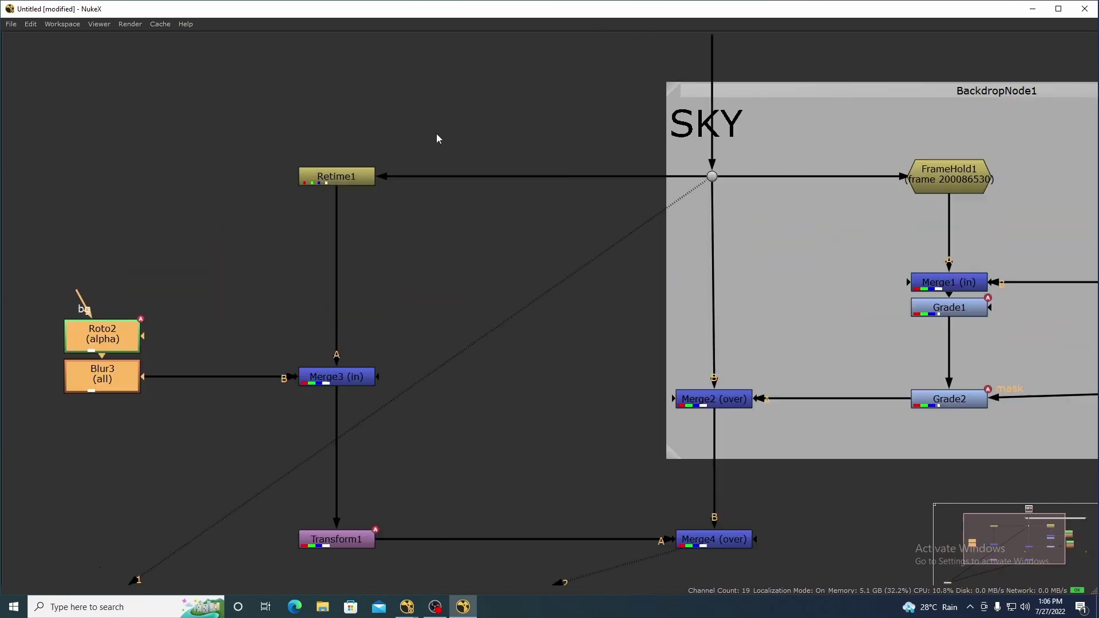
{"action": "left_click", "coordinate": [352, 176]}
{"action": "left_click_drag", "start_coordinate": [332, 424], "coordinate": [444, 321]}
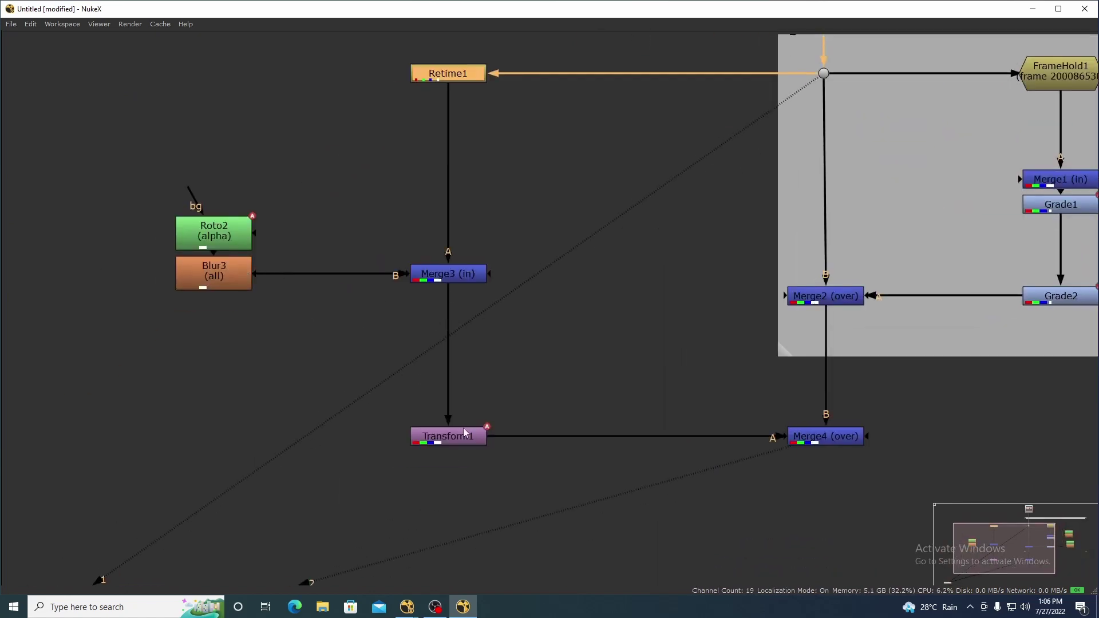
{"action": "scroll", "coordinate": [776, 453], "scroll_direction": "down", "scroll_amount": 3}
{"action": "key", "text": "space"}
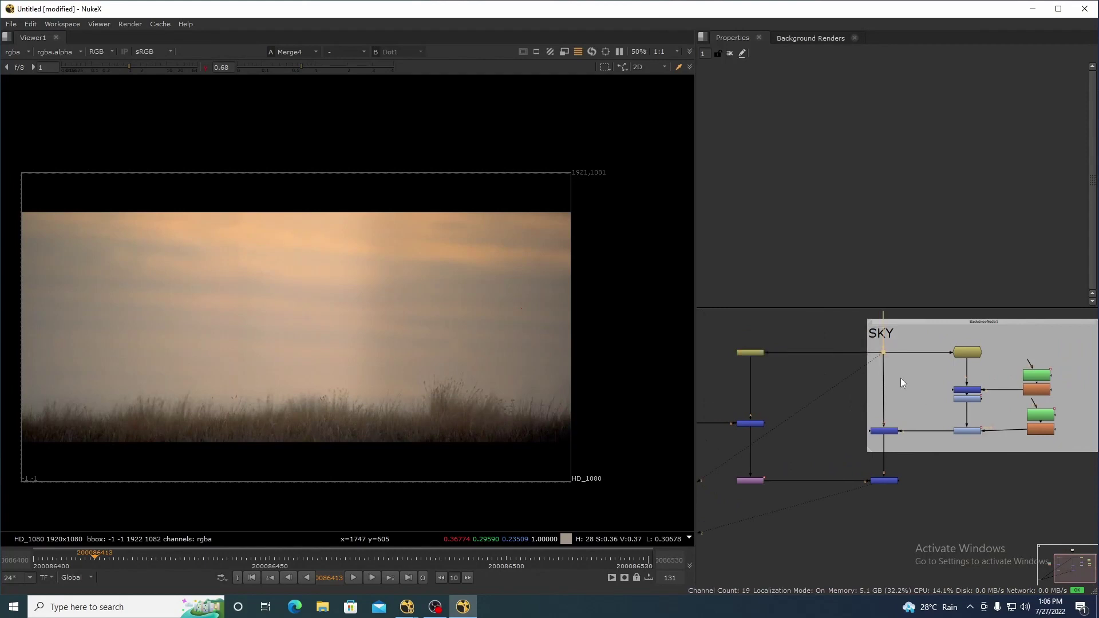
Step: Examine the original plate's grass across frames, marking the clump beside the woman and the area around her legs
{"action": "left_click_drag", "start_coordinate": [910, 461], "coordinate": [836, 518]}
{"action": "scroll", "coordinate": [455, 352], "scroll_direction": "down", "scroll_amount": 2}
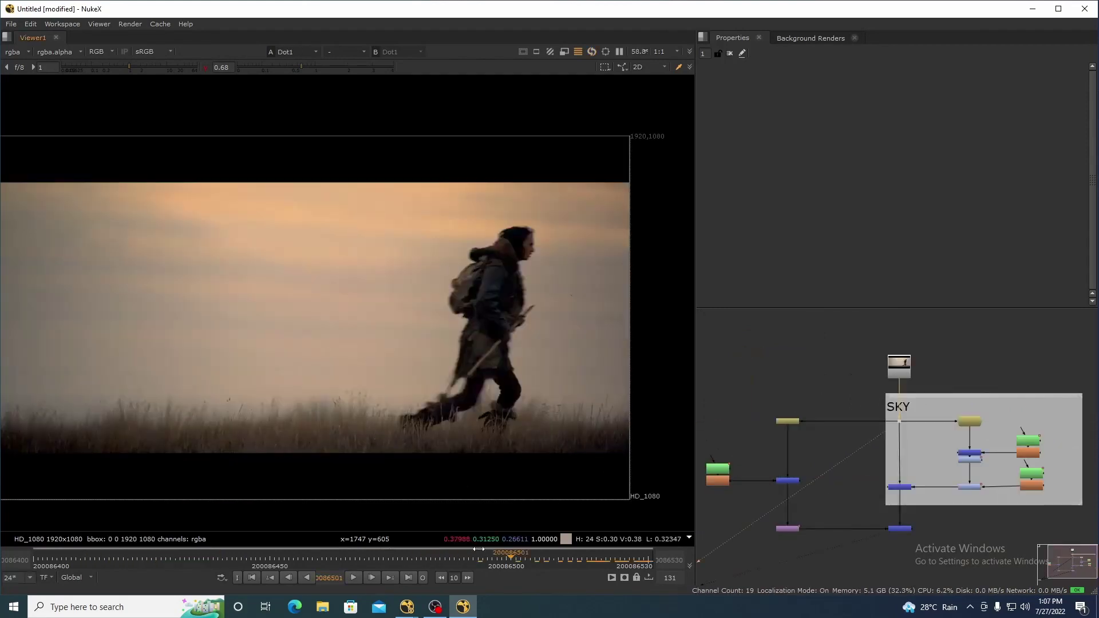
{"action": "left_click_drag", "start_coordinate": [479, 549], "coordinate": [116, 568]}
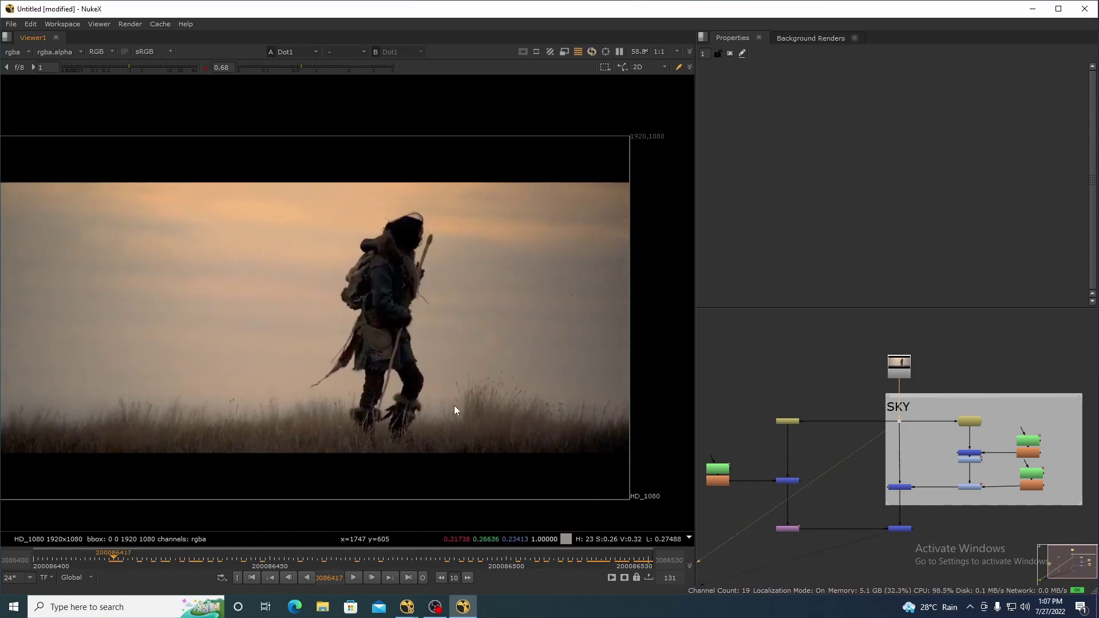
{"action": "left_click_drag", "start_coordinate": [432, 367], "coordinate": [625, 458]}
{"action": "scroll", "coordinate": [400, 423], "scroll_direction": "up", "scroll_amount": 2}
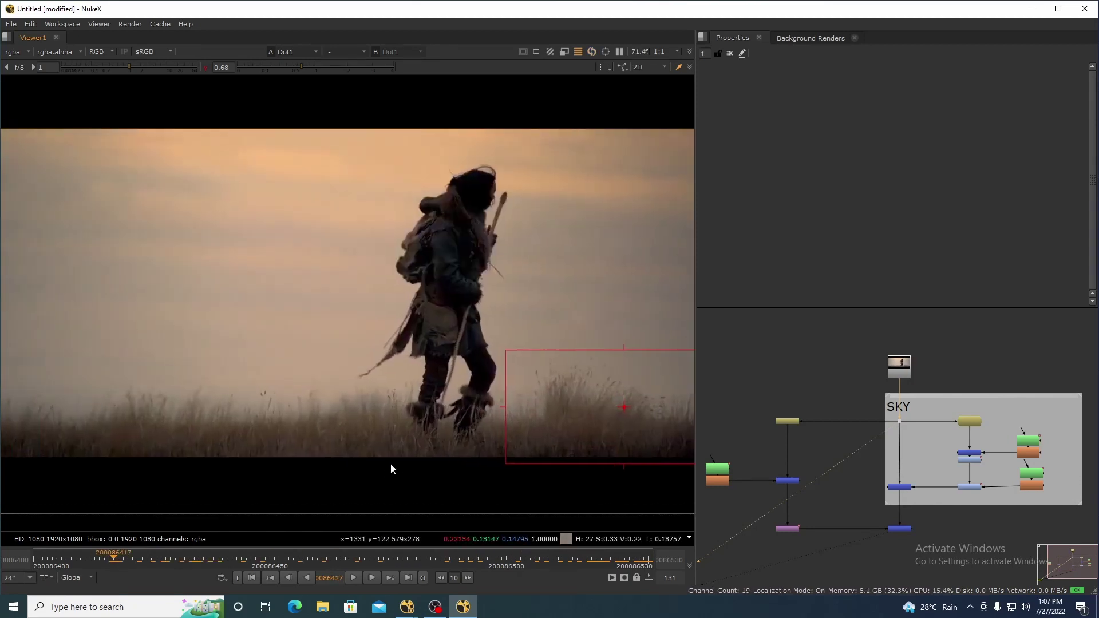
{"action": "left_click_drag", "start_coordinate": [355, 337], "coordinate": [528, 462]}
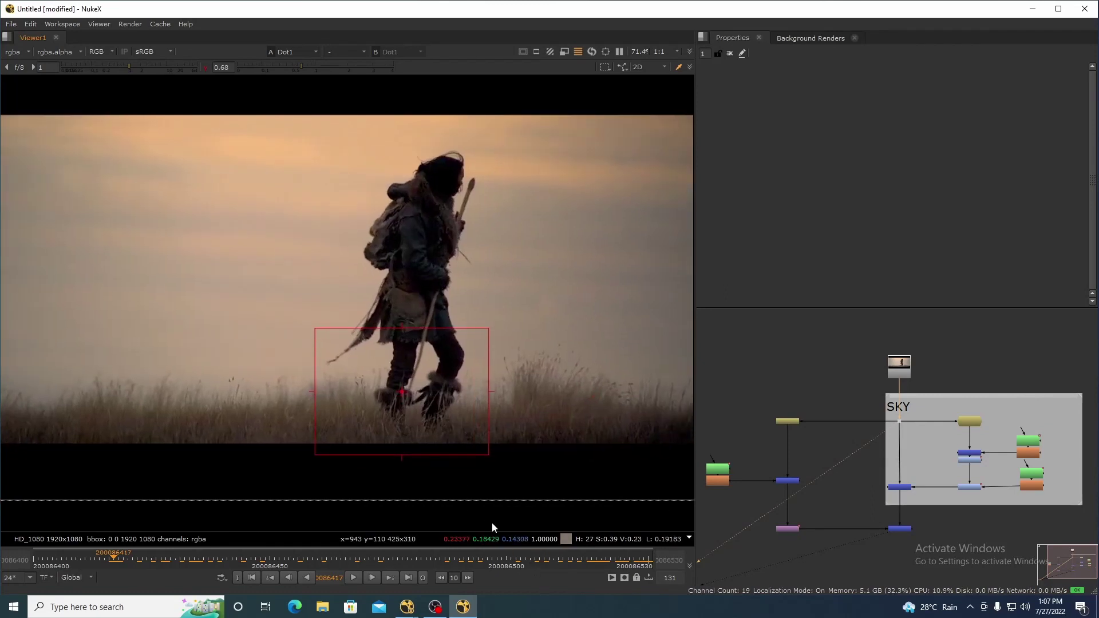
{"action": "left_click_drag", "start_coordinate": [496, 562], "coordinate": [527, 572]}
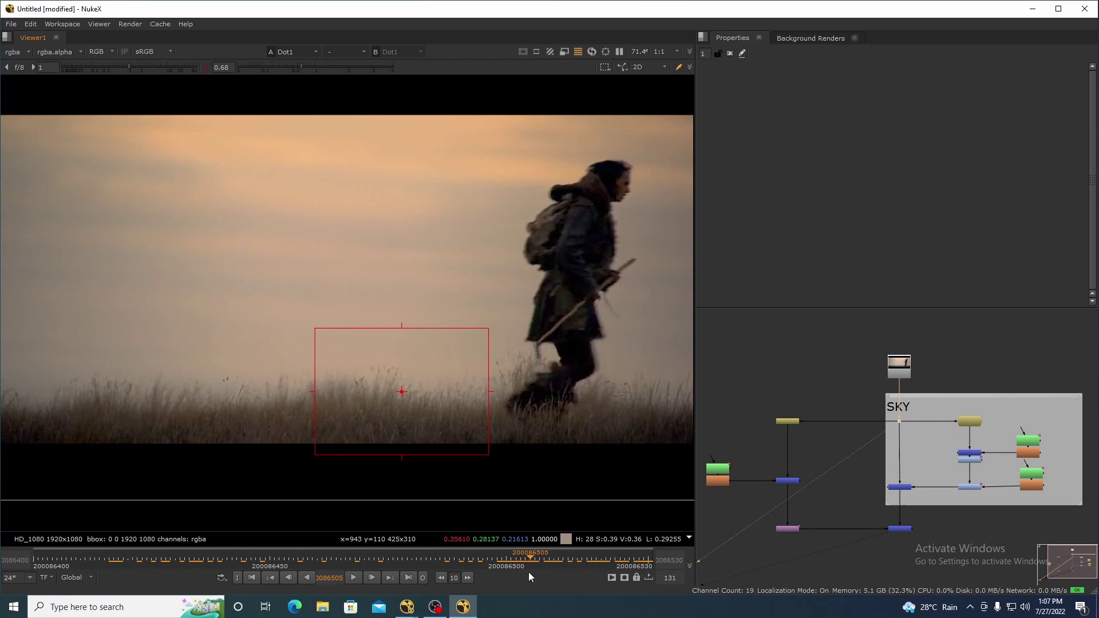
{"action": "left_click_drag", "start_coordinate": [528, 572], "coordinate": [646, 586]}
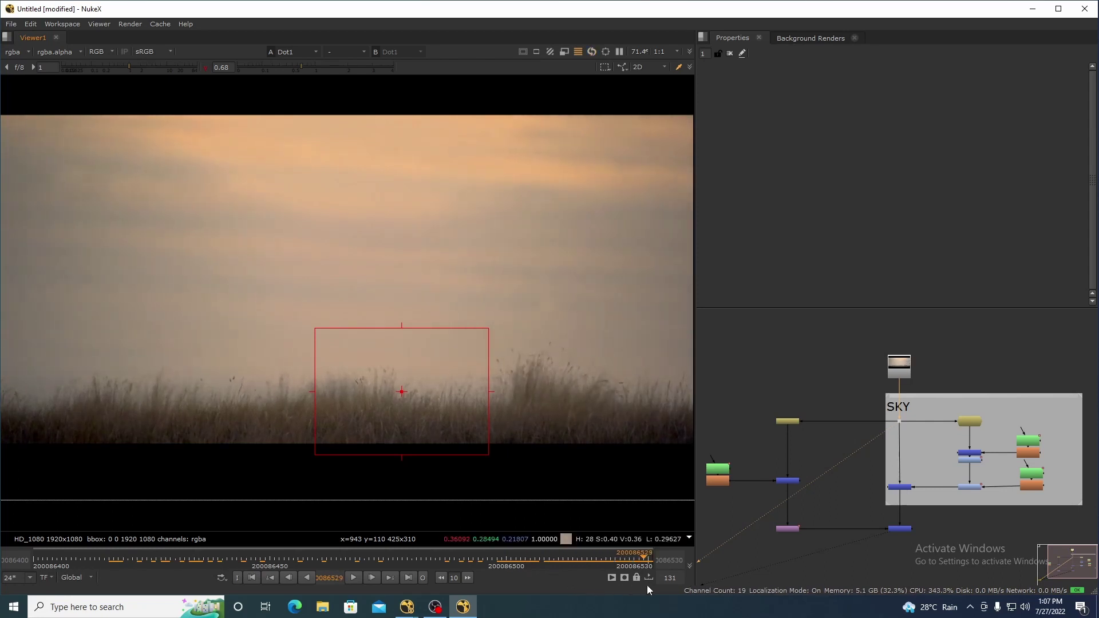
Step: Create a second, unconnected Retime node in the empty space below Transform1 and Merge4
{"action": "key", "text": "space"}
{"action": "key", "text": "f"}
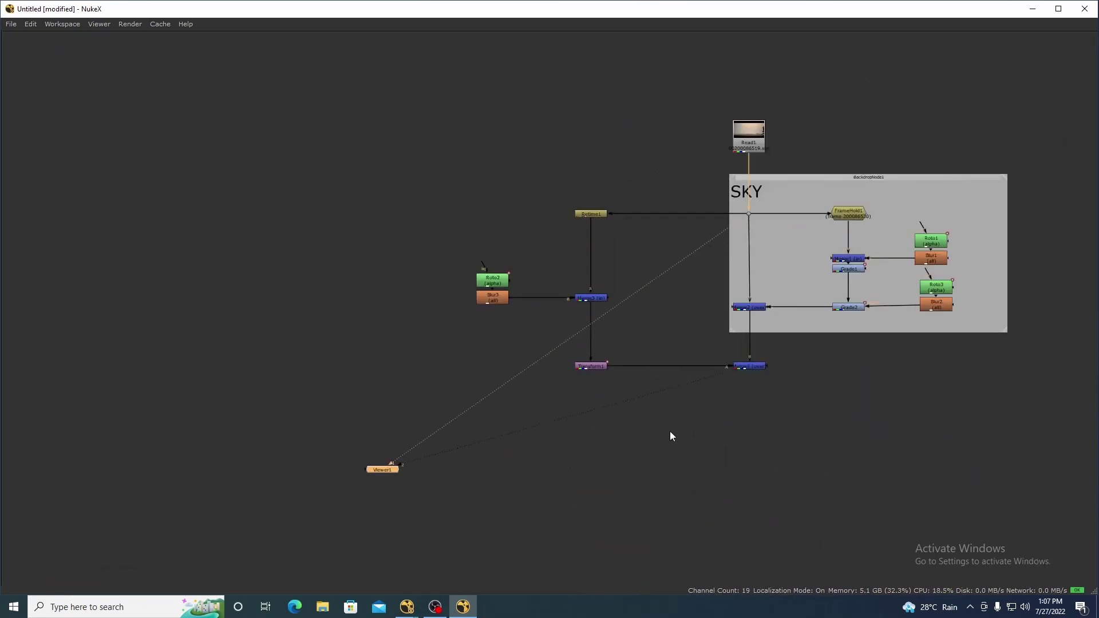
{"action": "left_click", "coordinate": [671, 436]}
{"action": "key", "text": "Tab"}
{"action": "type", "text": "re"}
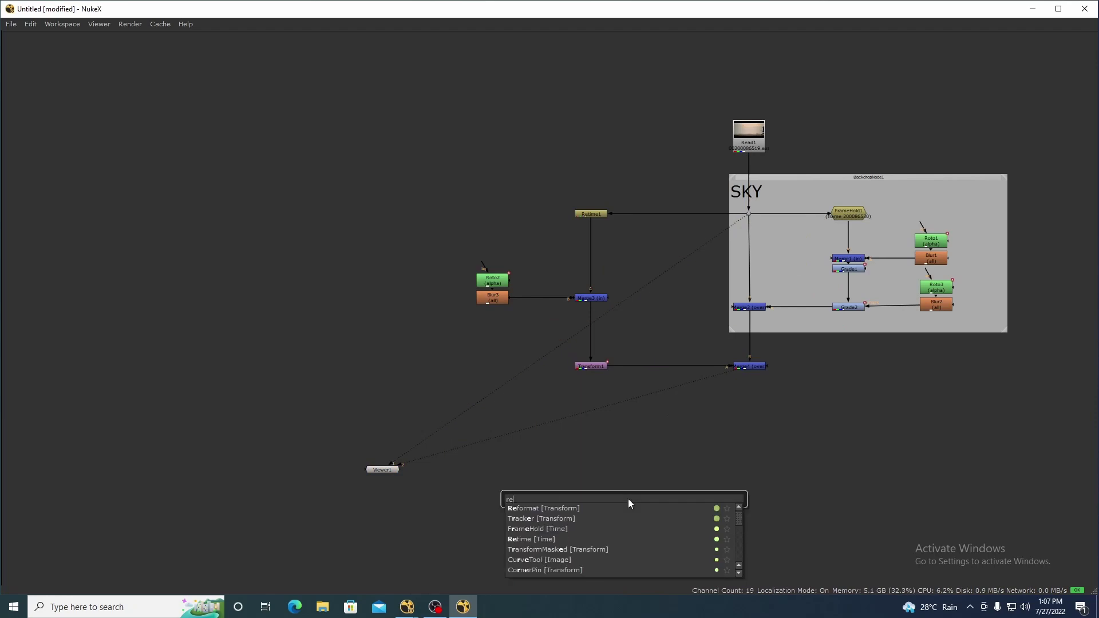
{"action": "type", "text": "ti"}
{"action": "key", "text": "Down"}
{"action": "key", "text": "Return"}
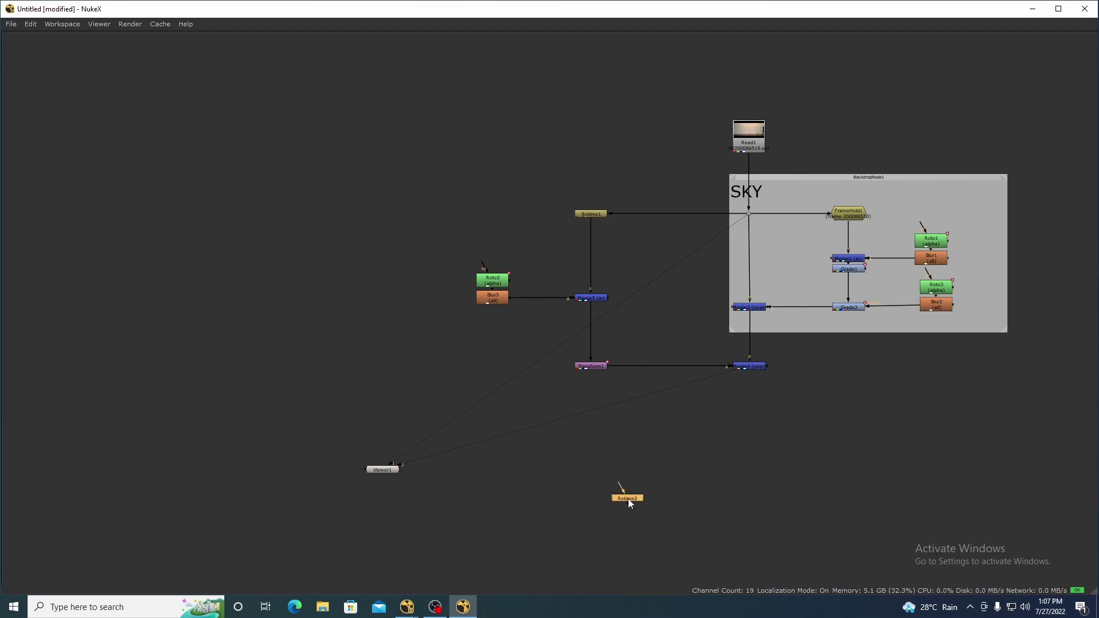
Step: Limit Retime2's input range to frames 200086506 through 200086530, checking the plate at both ends of that range
{"action": "scroll", "coordinate": [643, 447], "scroll_direction": "up", "scroll_amount": 2}
{"action": "key", "text": "space"}
{"action": "scroll", "coordinate": [804, 567], "scroll_direction": "down", "scroll_amount": 4}
{"action": "left_click_drag", "start_coordinate": [801, 543], "coordinate": [931, 550]}
{"action": "left_click_drag", "start_coordinate": [596, 559], "coordinate": [534, 562]}
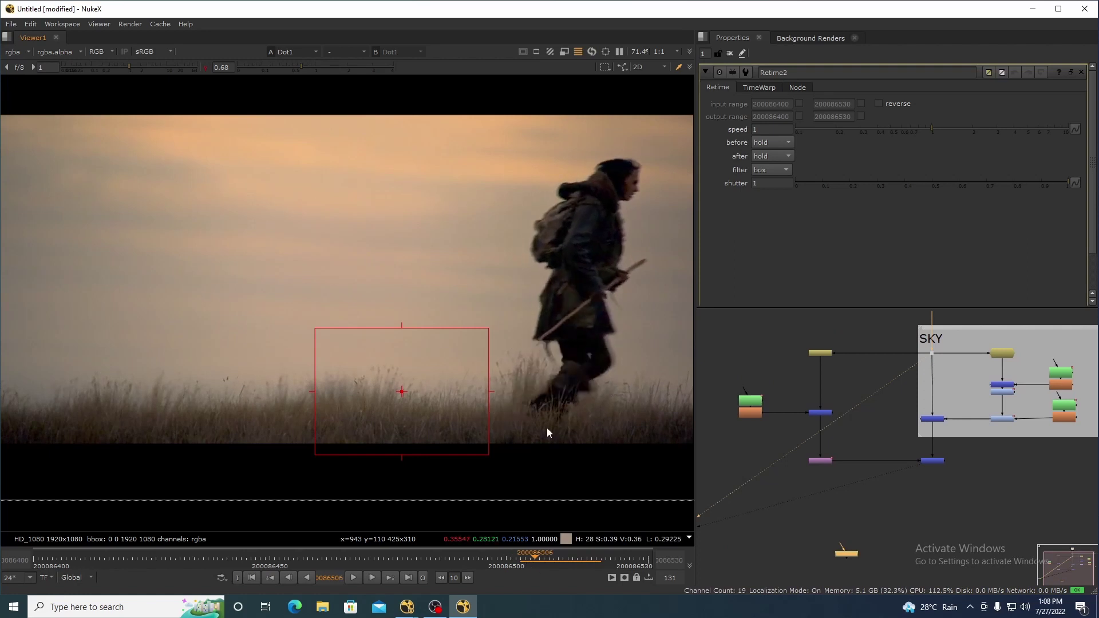
{"action": "left_click_drag", "start_coordinate": [905, 484], "coordinate": [875, 486]}
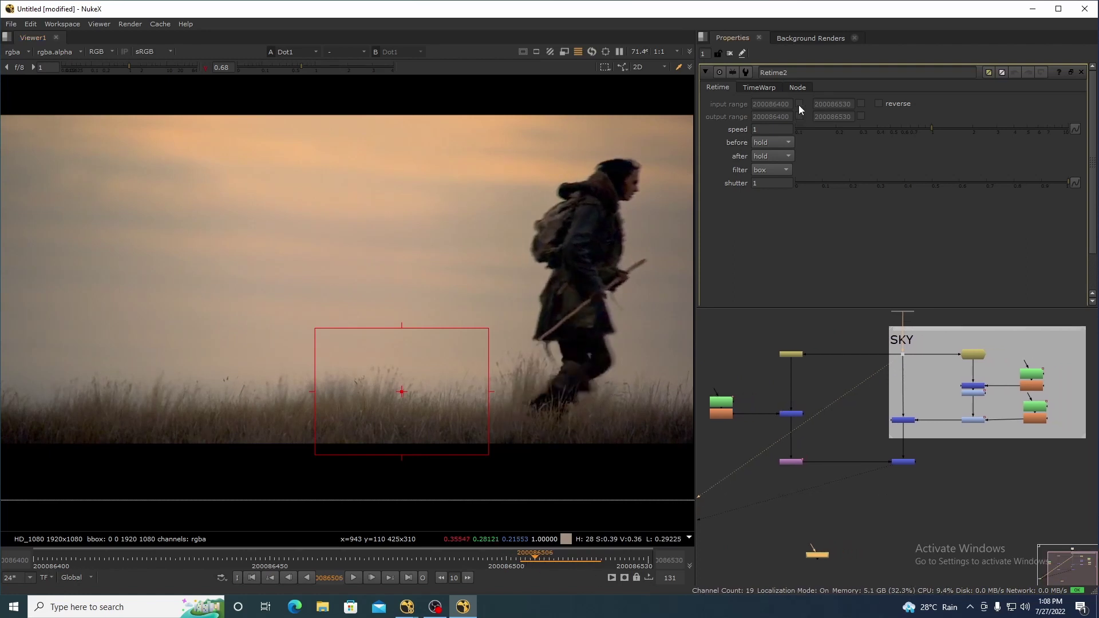
{"action": "left_click", "coordinate": [798, 104]}
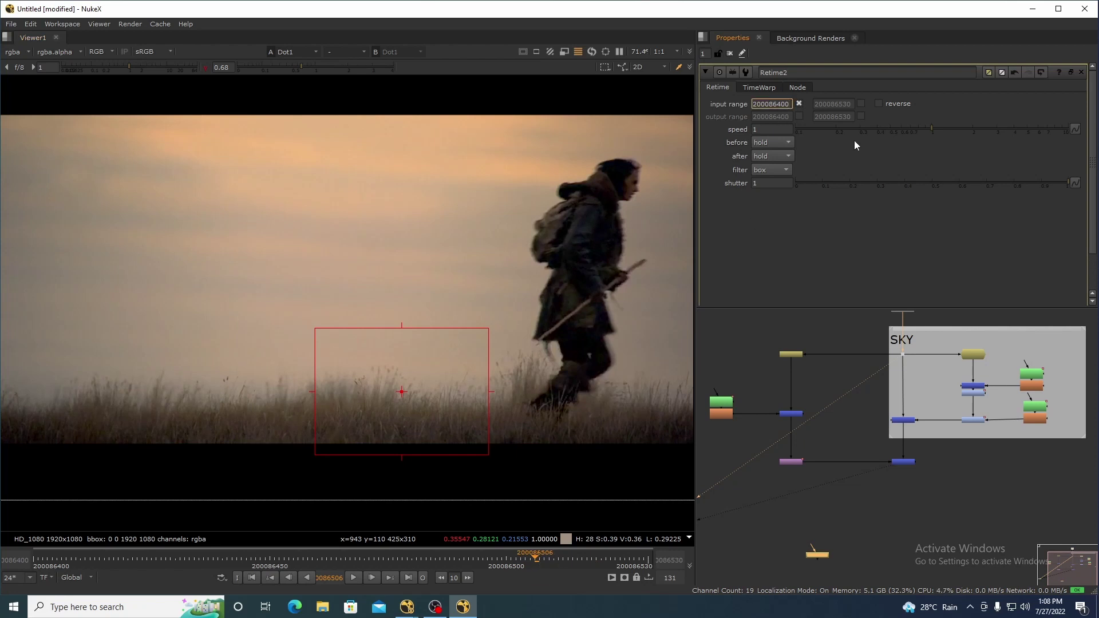
{"action": "key", "text": "BackSpace"}
{"action": "key", "text": "BackSpace"}
{"action": "key", "text": "BackSpace"}
{"action": "type", "text": "506"}
{"action": "key", "text": "Return"}
{"action": "left_click_drag", "start_coordinate": [544, 559], "coordinate": [637, 560]}
{"action": "left_click", "coordinate": [861, 104]}
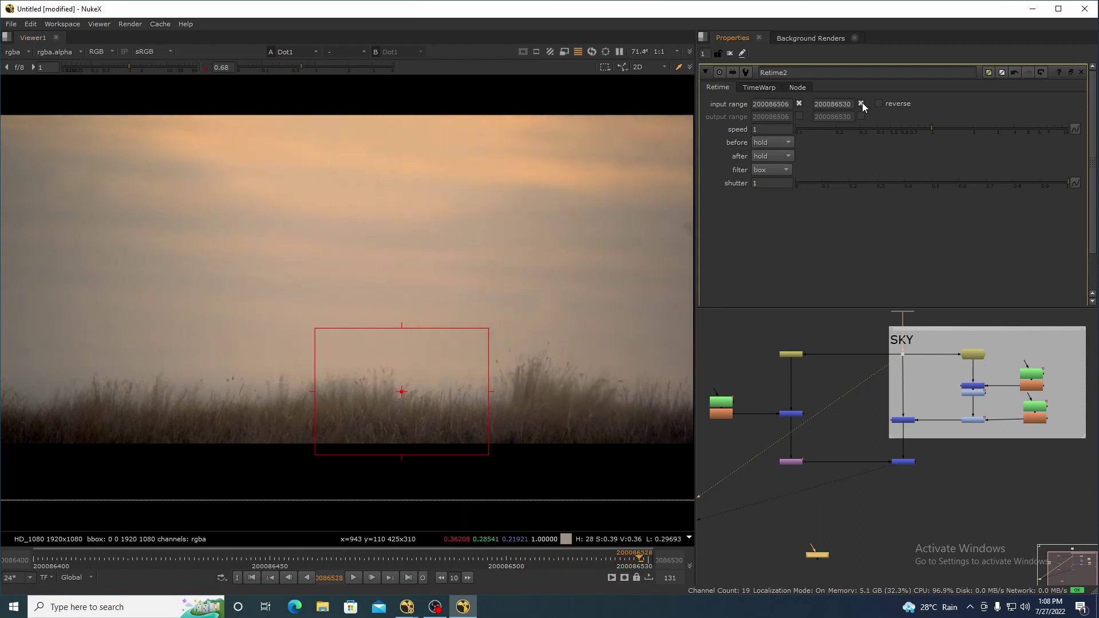
Step: Insert a Dot on the connection feeding Retime1, connect Retime2's input to it and align Retime2 directly beneath the Dot
{"action": "scroll", "coordinate": [982, 465], "scroll_direction": "down", "scroll_amount": 2}
{"action": "key", "text": "space"}
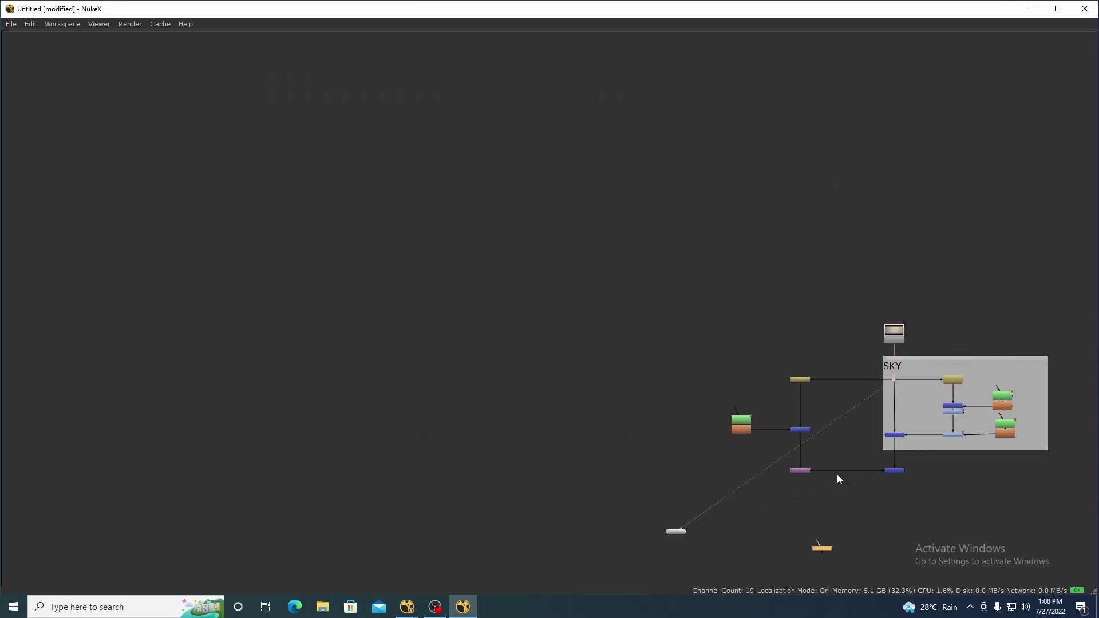
{"action": "scroll", "coordinate": [737, 350], "scroll_direction": "up", "scroll_amount": 5}
{"action": "left_click", "coordinate": [726, 343], "text": "ctrl"}
{"action": "left_click_drag", "start_coordinate": [753, 434], "coordinate": [766, 303]}
{"action": "left_click_drag", "start_coordinate": [676, 537], "coordinate": [742, 212]}
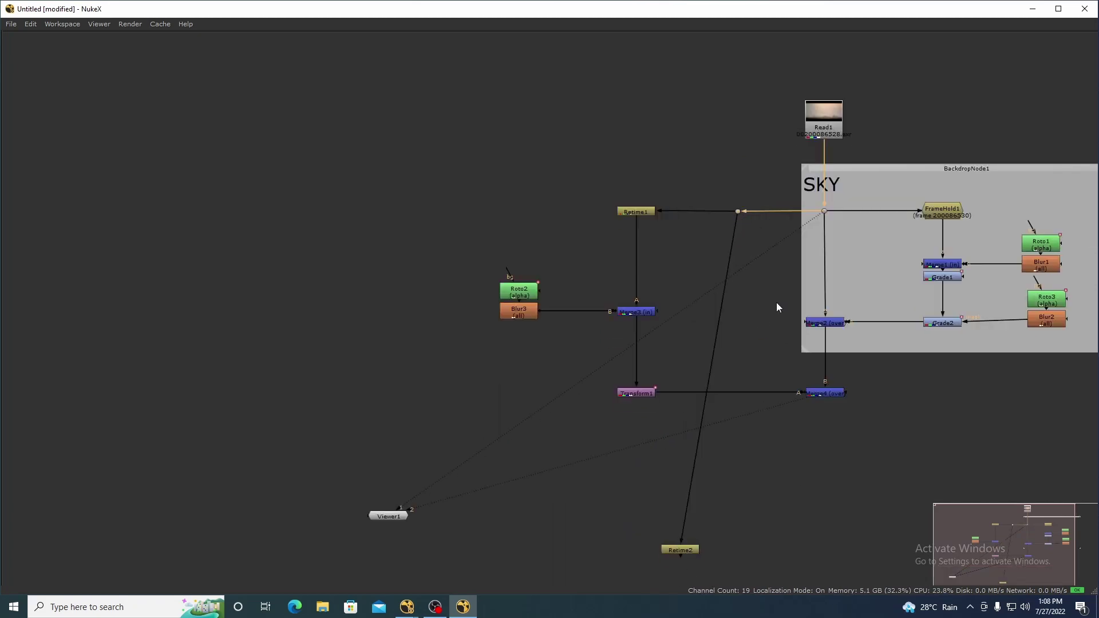
{"action": "left_click_drag", "start_coordinate": [688, 555], "coordinate": [744, 464]}
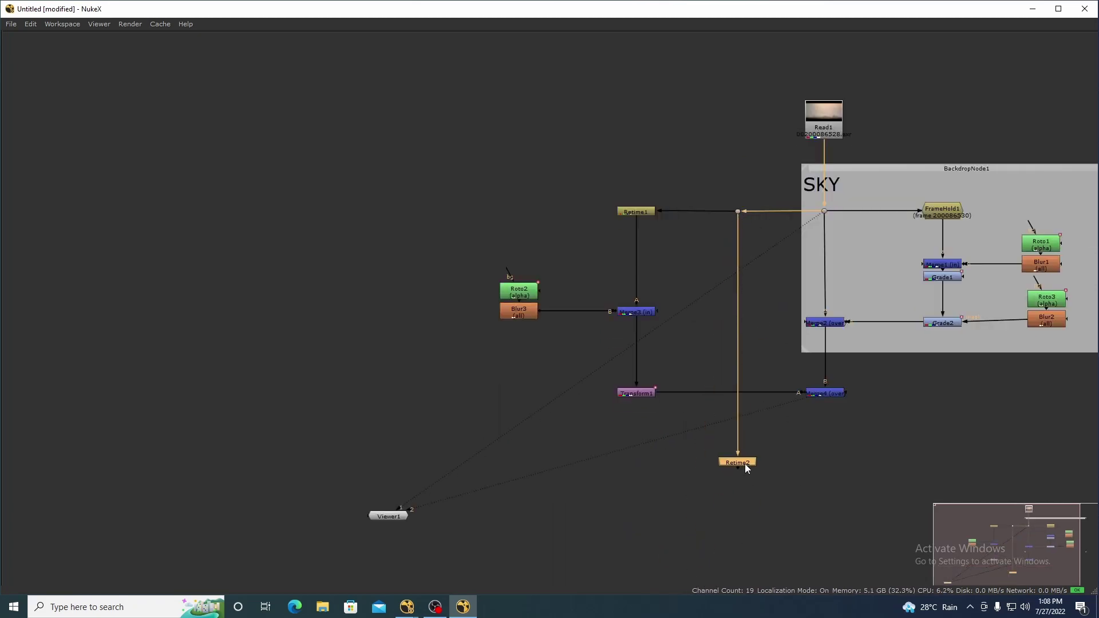
Step: Move the Retime1 branch, its roto nodes, the Viewer, the new Dot and Retime2 together farther away from the SKY backdrop
{"action": "left_click", "coordinate": [648, 391]}
{"action": "scroll", "coordinate": [702, 387], "scroll_direction": "down", "scroll_amount": 2}
{"action": "left_click_drag", "start_coordinate": [408, 144], "coordinate": [780, 499]}
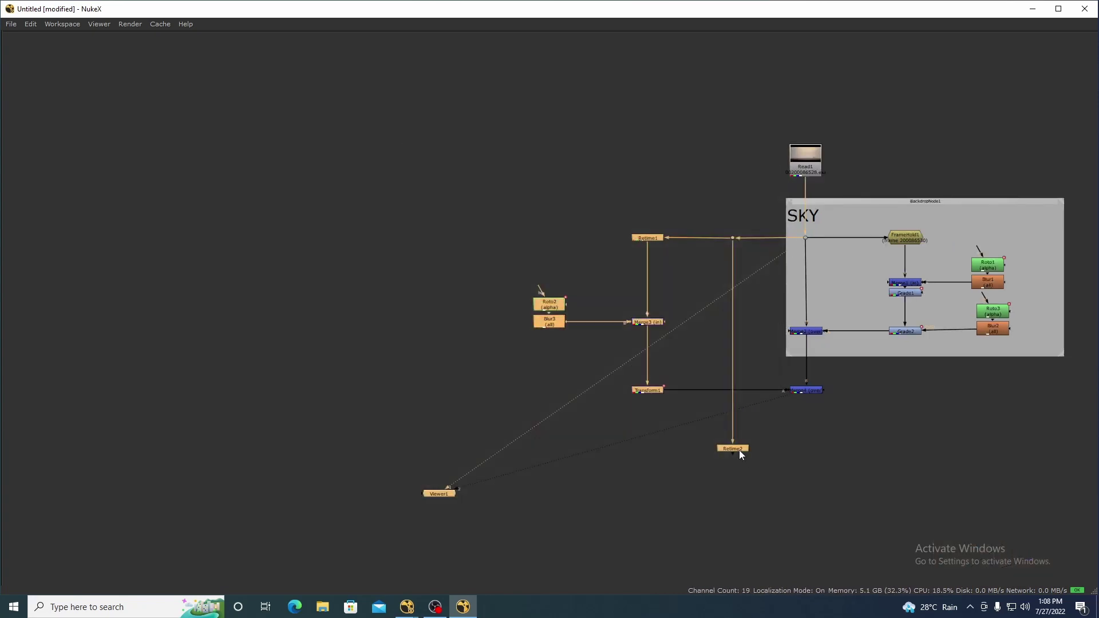
{"action": "left_click_drag", "start_coordinate": [739, 450], "coordinate": [666, 438]}
Step: Add a Merge node below Retime2, fed through its A input, and set its operation to in
{"action": "left_click", "coordinate": [695, 447]}
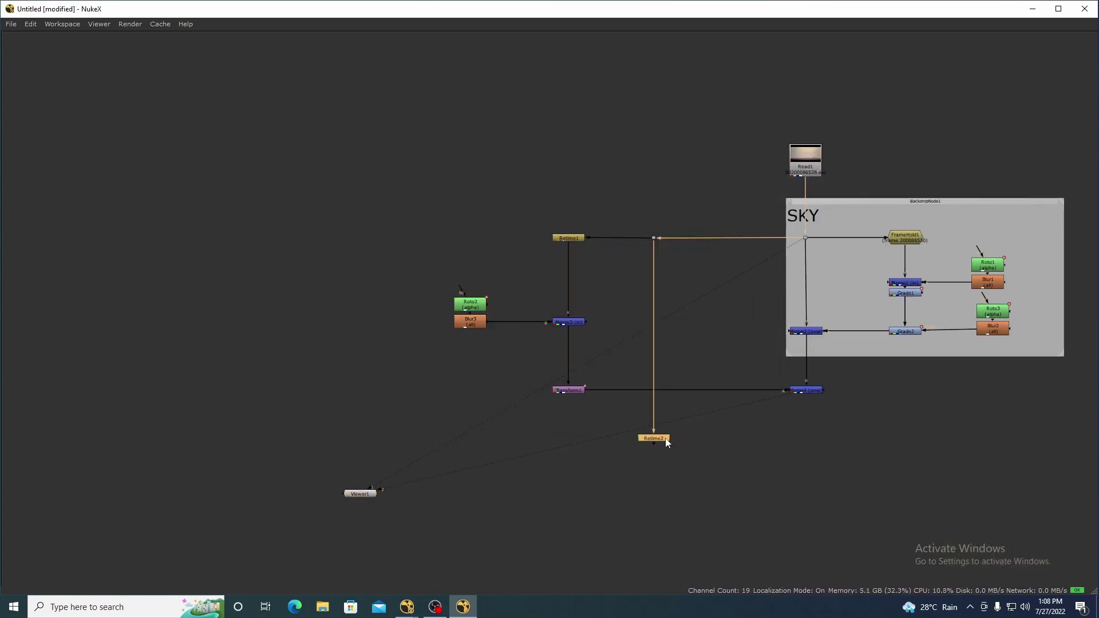
{"action": "key", "text": "m"}
{"action": "left_click", "coordinate": [692, 460]}
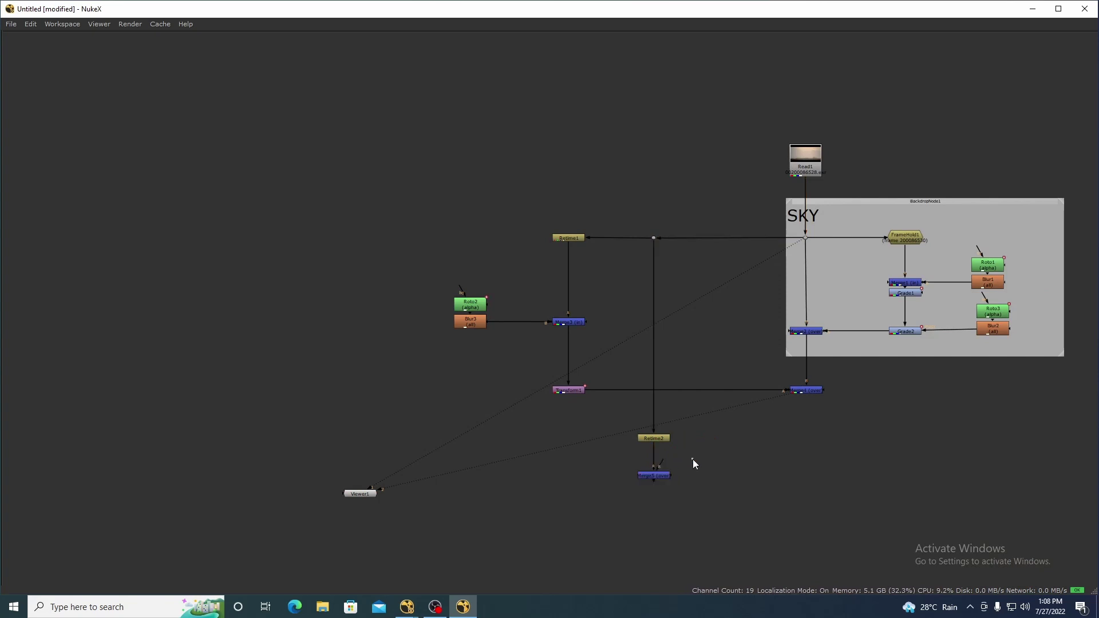
{"action": "key", "text": "space"}
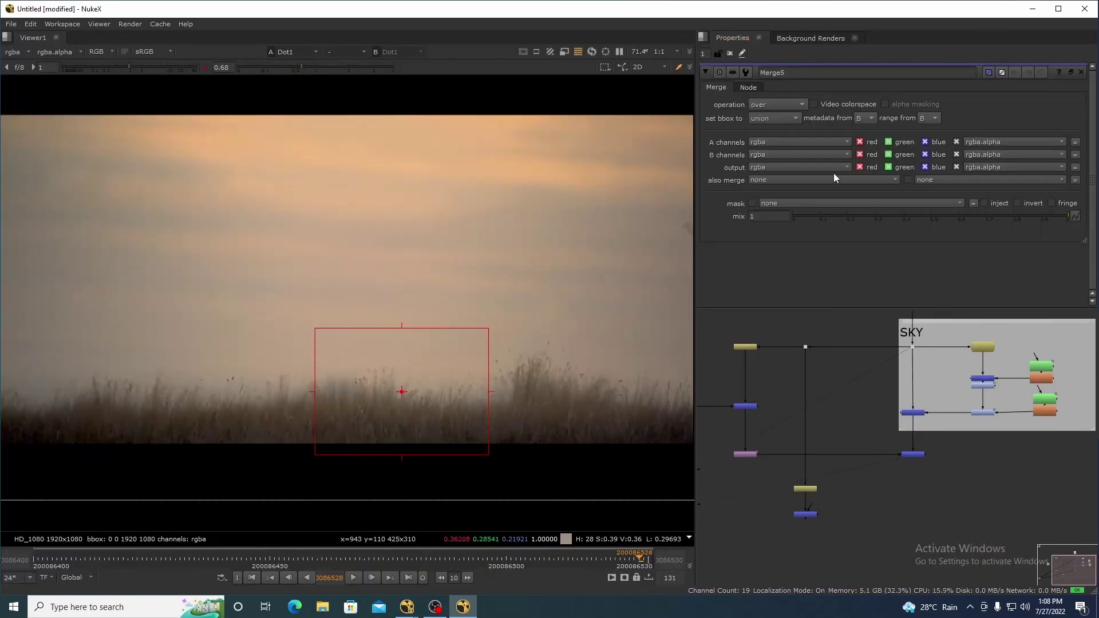
{"action": "left_click", "coordinate": [782, 105]}
{"action": "left_click", "coordinate": [785, 179]}
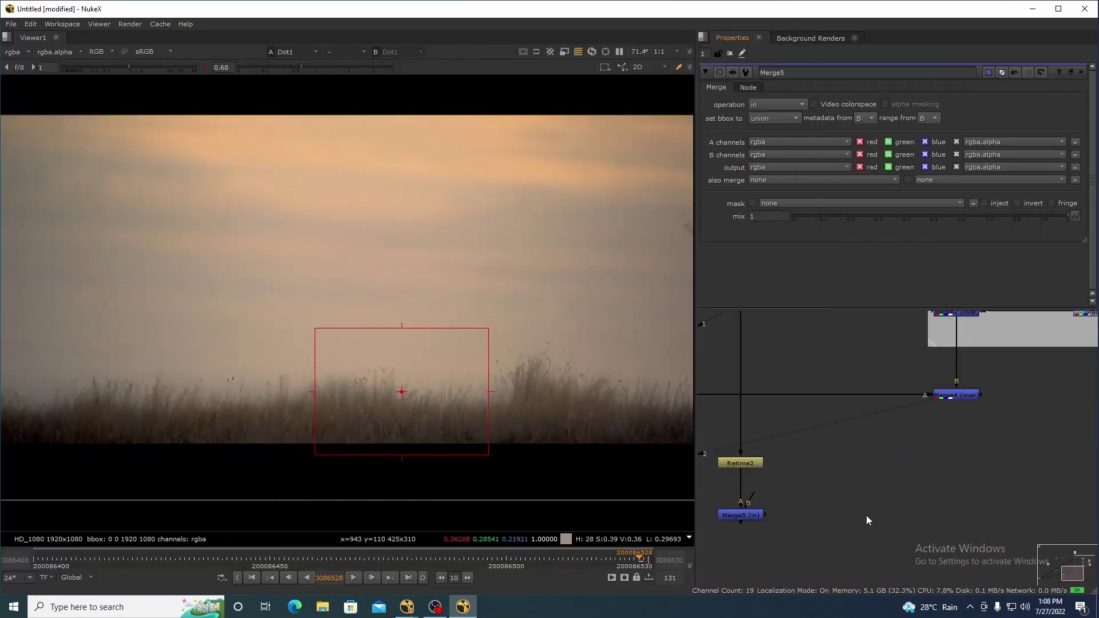
Step: Create a Roto node connected to Merge5's B input and place it beside Merge5
{"action": "scroll", "coordinate": [857, 495], "scroll_direction": "up", "scroll_amount": 2}
{"action": "key", "text": "o"}
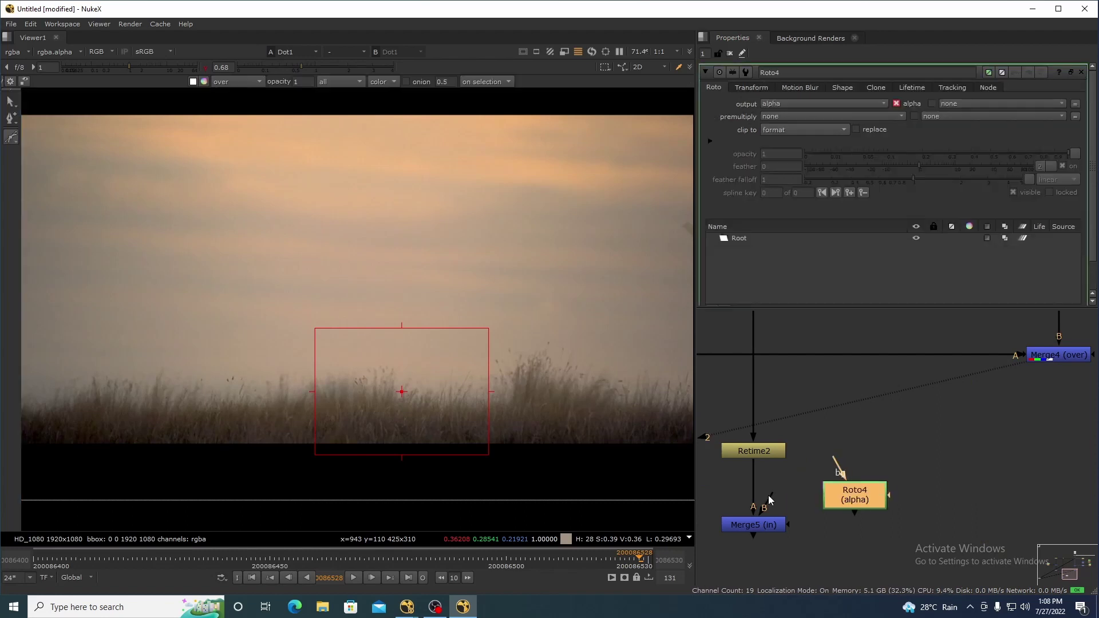
{"action": "scroll", "coordinate": [933, 501], "scroll_direction": "down", "scroll_amount": 4}
{"action": "left_click_drag", "start_coordinate": [904, 495], "coordinate": [778, 505]}
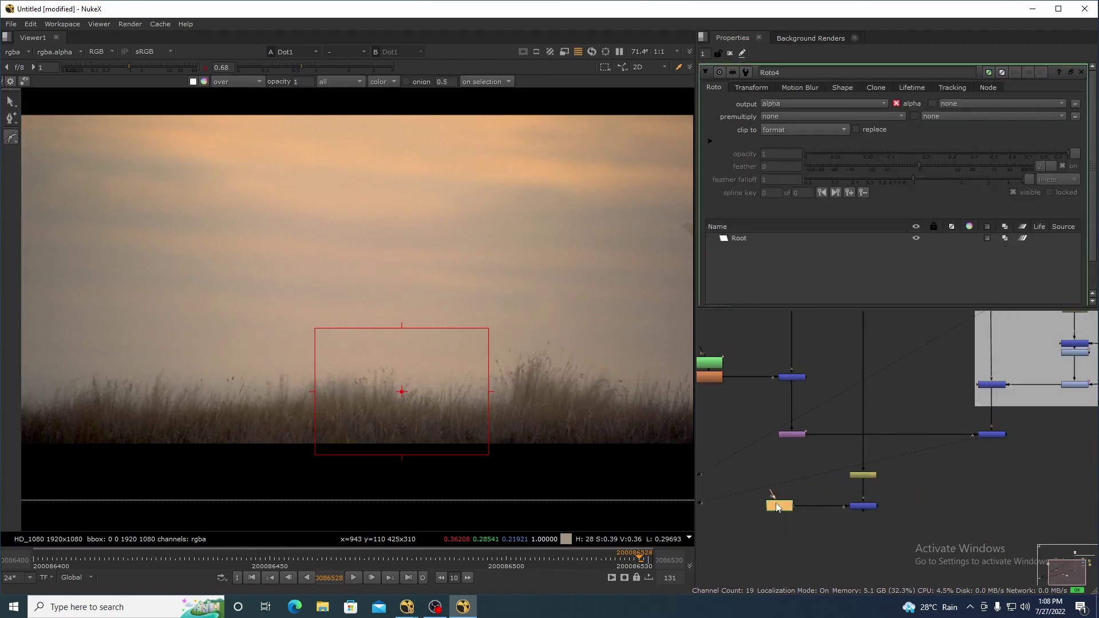
Step: On frame 200086530, draw a closed Roto4 Bezier around the grass strip from left of centre to the tall clump
{"action": "left_click_drag", "start_coordinate": [473, 340], "coordinate": [430, 351]}
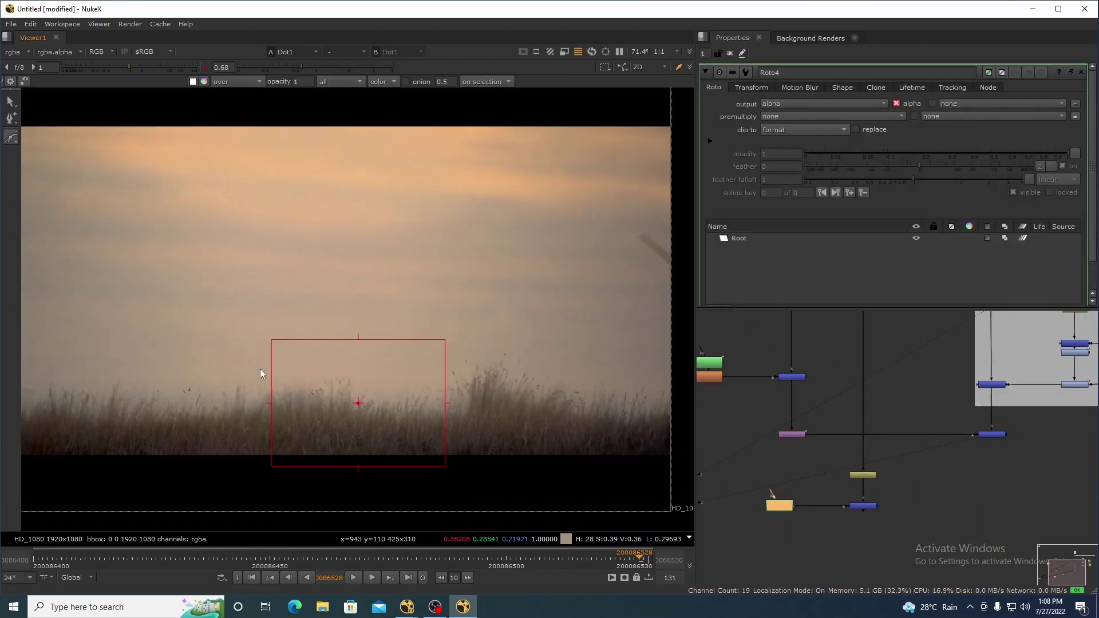
{"action": "scroll", "coordinate": [782, 509], "scroll_direction": "up", "scroll_amount": 2}
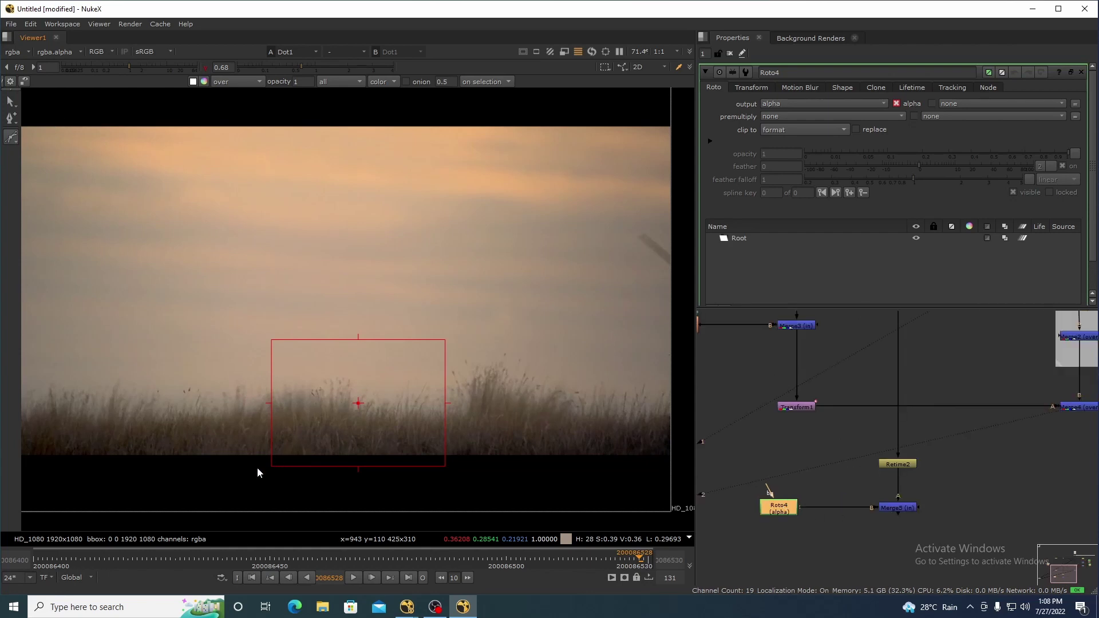
{"action": "left_click_drag", "start_coordinate": [288, 409], "coordinate": [377, 405]}
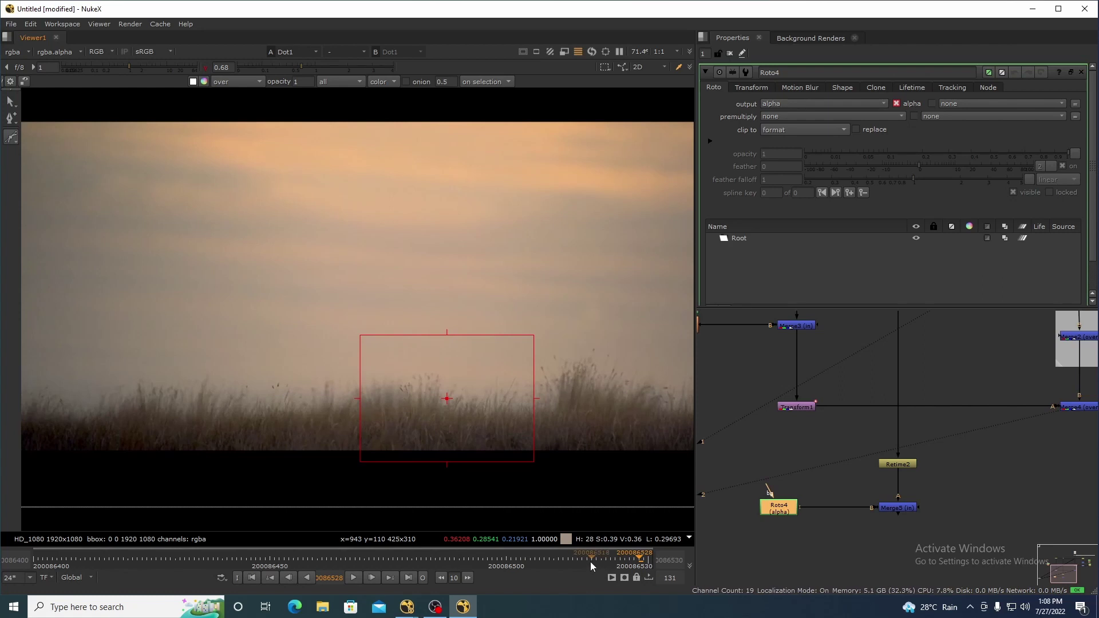
{"action": "left_click_drag", "start_coordinate": [590, 562], "coordinate": [459, 563]}
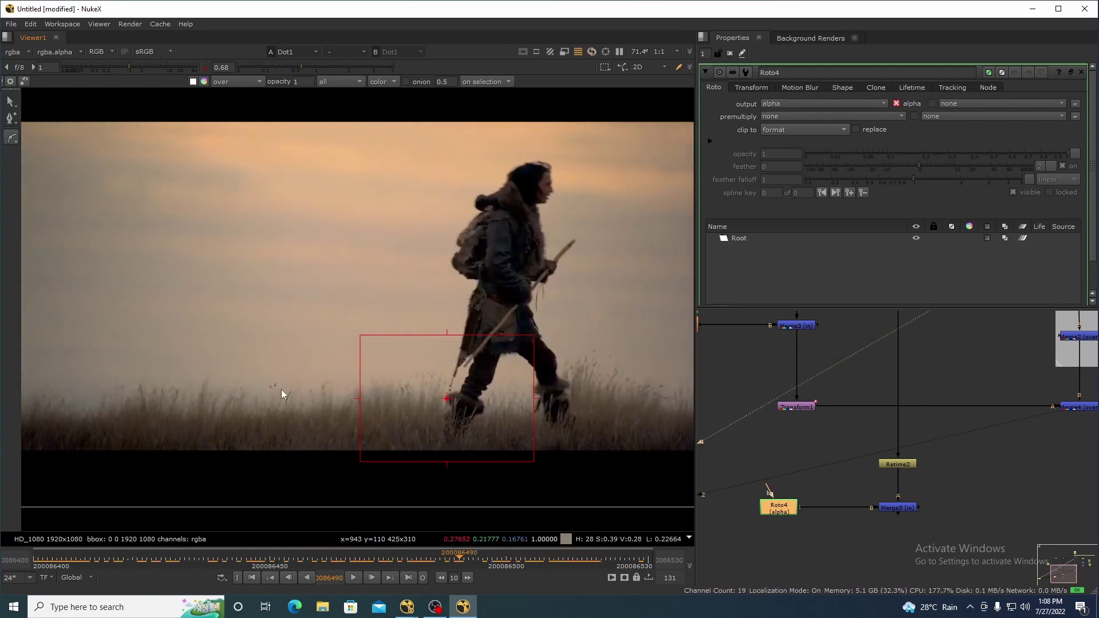
{"action": "left_click", "coordinate": [650, 564]}
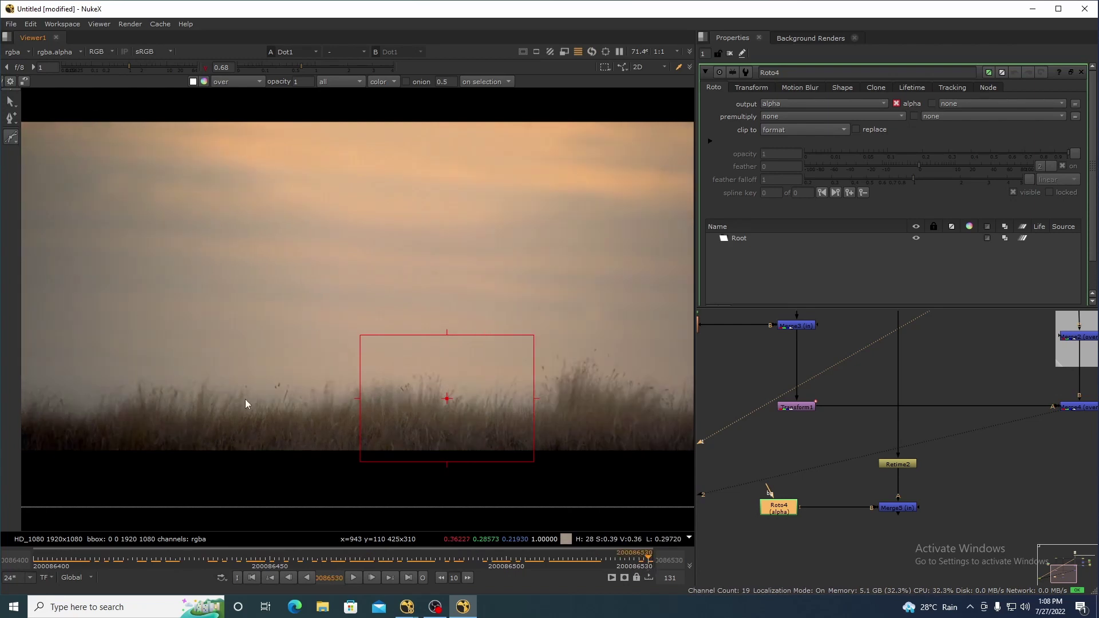
{"action": "left_click", "coordinate": [244, 467]}
{"action": "left_click", "coordinate": [238, 375]}
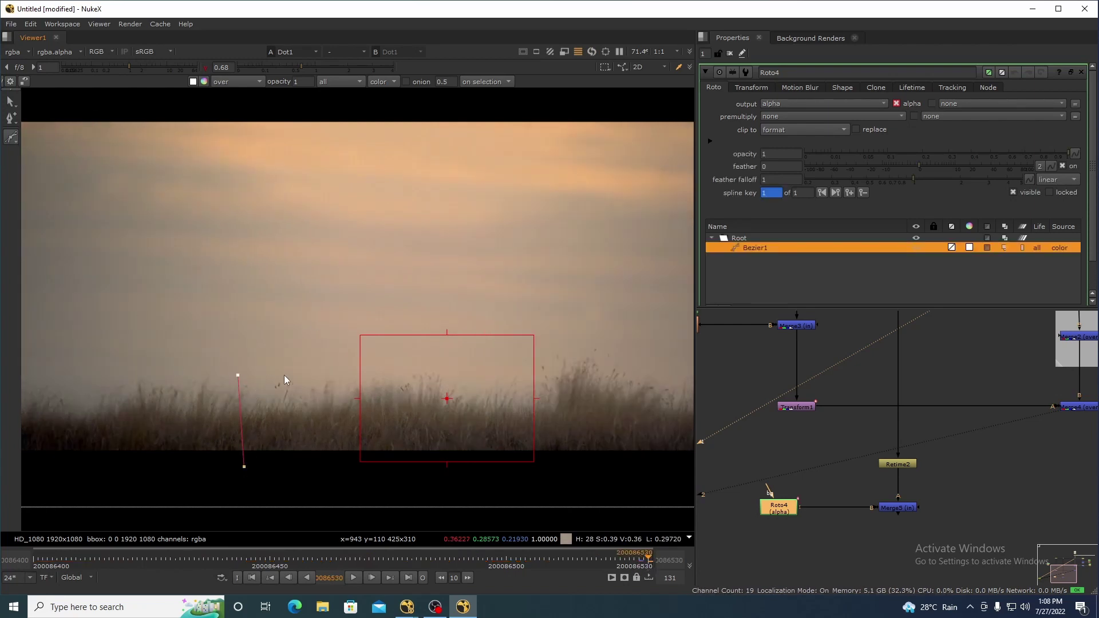
{"action": "left_click", "coordinate": [405, 363]}
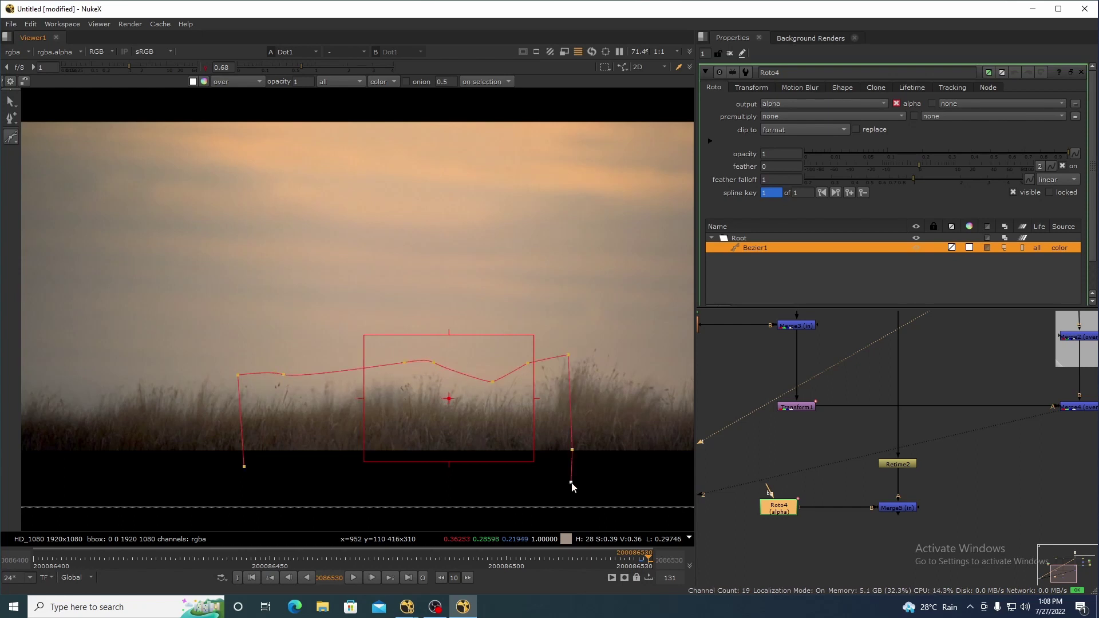
{"action": "left_click", "coordinate": [245, 467]}
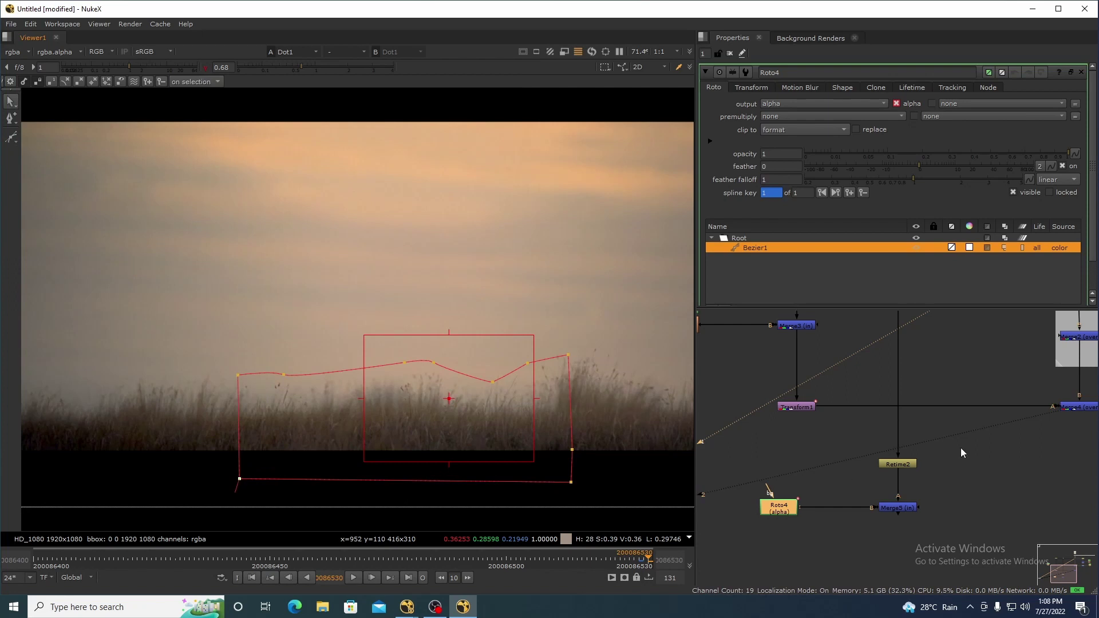
Step: Add an over Merge node with Merge5 as input A and Merge4 as input B, aligned beneath Merge4
{"action": "key", "text": "space"}
{"action": "scroll", "coordinate": [630, 400], "scroll_direction": "up", "scroll_amount": 2}
{"action": "left_click", "coordinate": [658, 414]}
{"action": "key", "text": "m"}
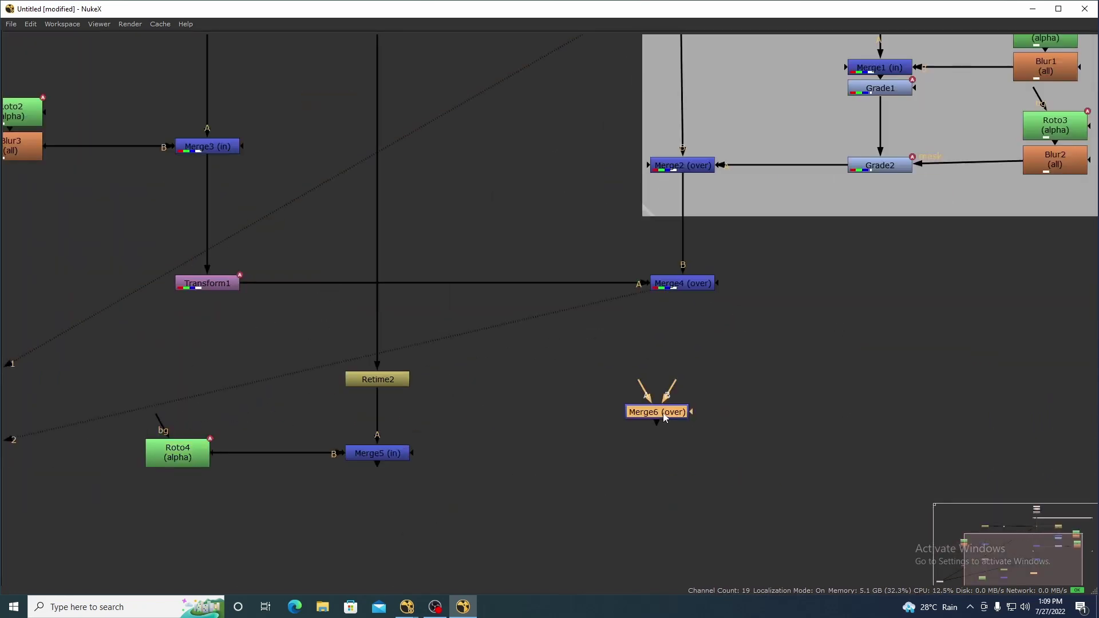
{"action": "left_click_drag", "start_coordinate": [650, 427], "coordinate": [393, 457]}
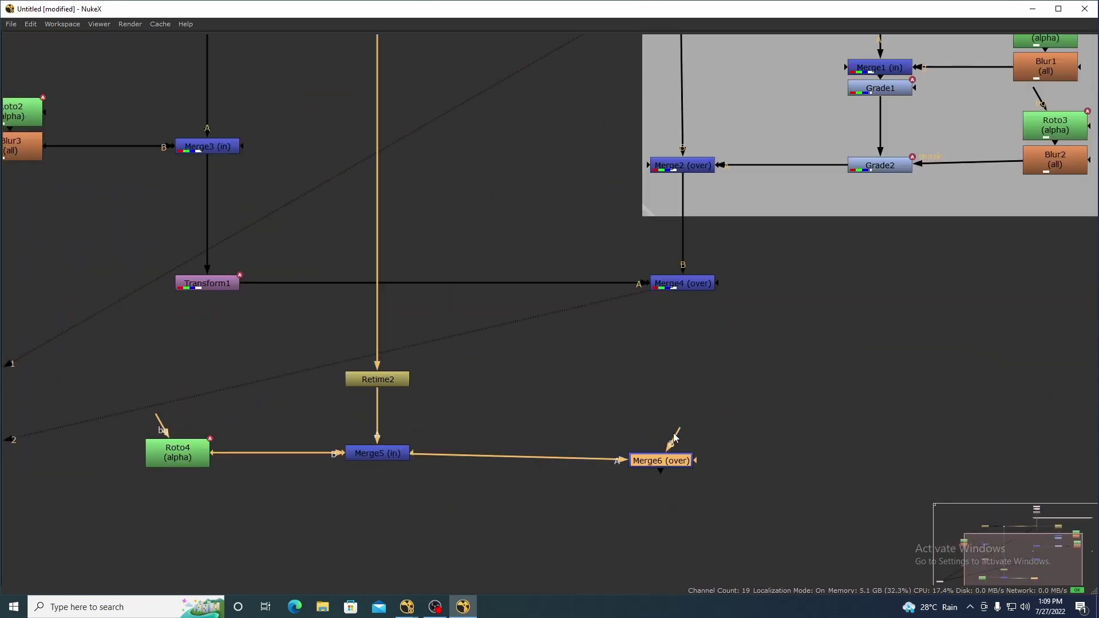
{"action": "left_click_drag", "start_coordinate": [675, 438], "coordinate": [683, 285]}
{"action": "left_click_drag", "start_coordinate": [676, 467], "coordinate": [691, 463]}
Step: View the output of Merge5 to inspect the masked grass patch
{"action": "left_click_drag", "start_coordinate": [397, 458], "coordinate": [597, 444]}
{"action": "left_click", "coordinate": [396, 445]}
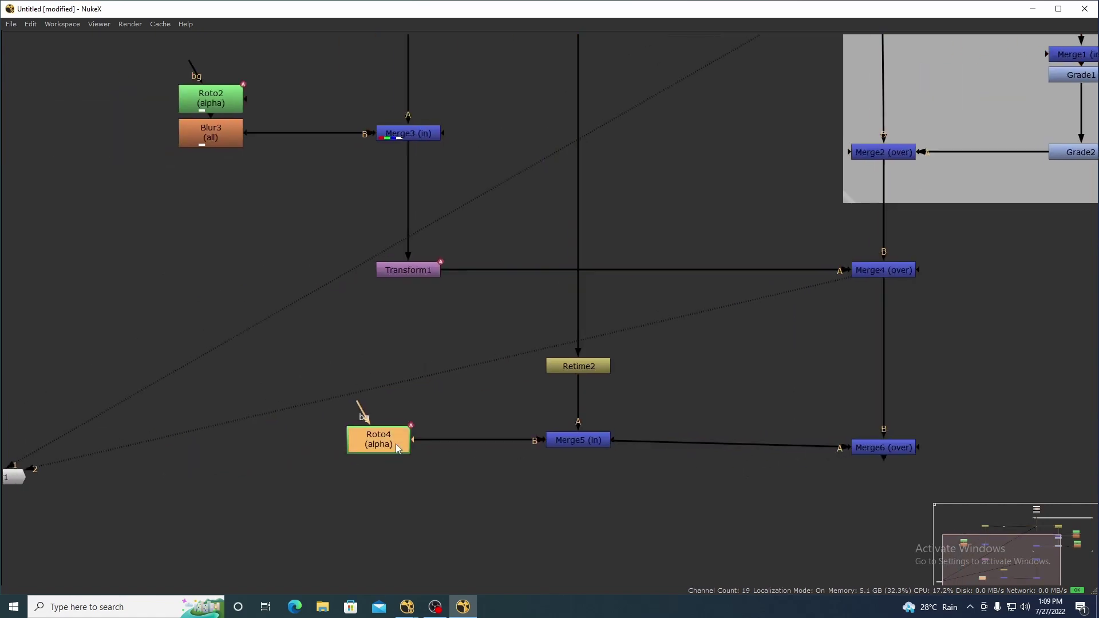
{"action": "scroll", "coordinate": [893, 473], "scroll_direction": "down", "scroll_amount": 1}
{"action": "key", "text": "space"}
{"action": "left_click_drag", "start_coordinate": [788, 480], "coordinate": [1039, 487]}
{"action": "left_click", "coordinate": [879, 463]}
{"action": "key", "text": "1"}
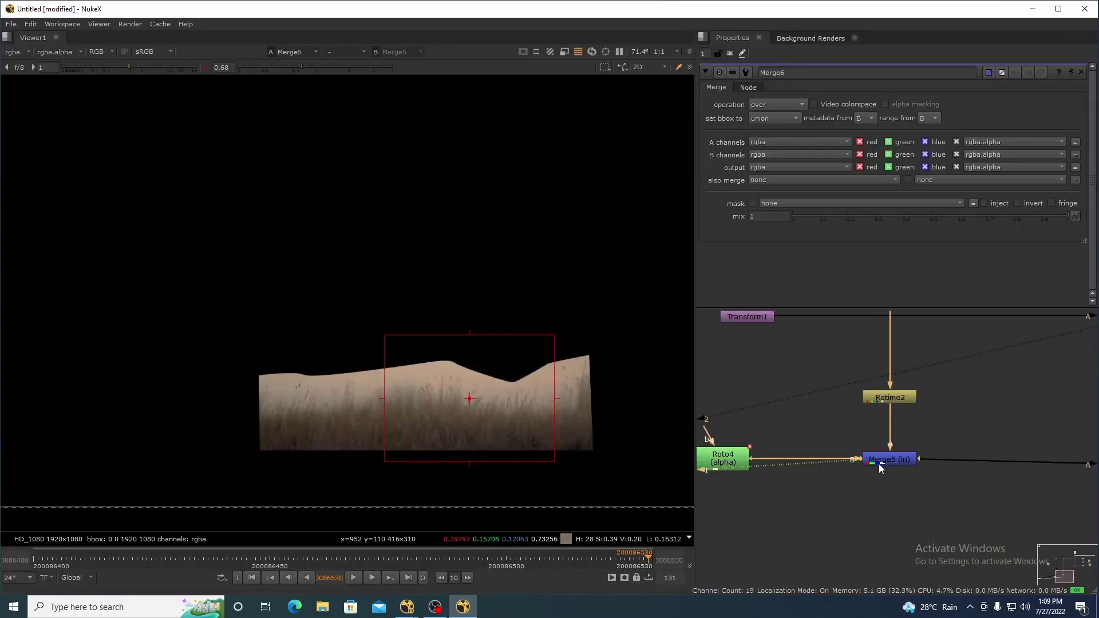
Step: Add a Blur node of size 30 after Roto4 and close all open properties
{"action": "left_click_drag", "start_coordinate": [766, 470], "coordinate": [799, 471]}
{"action": "left_click", "coordinate": [762, 459]}
{"action": "type", "text": "b"}
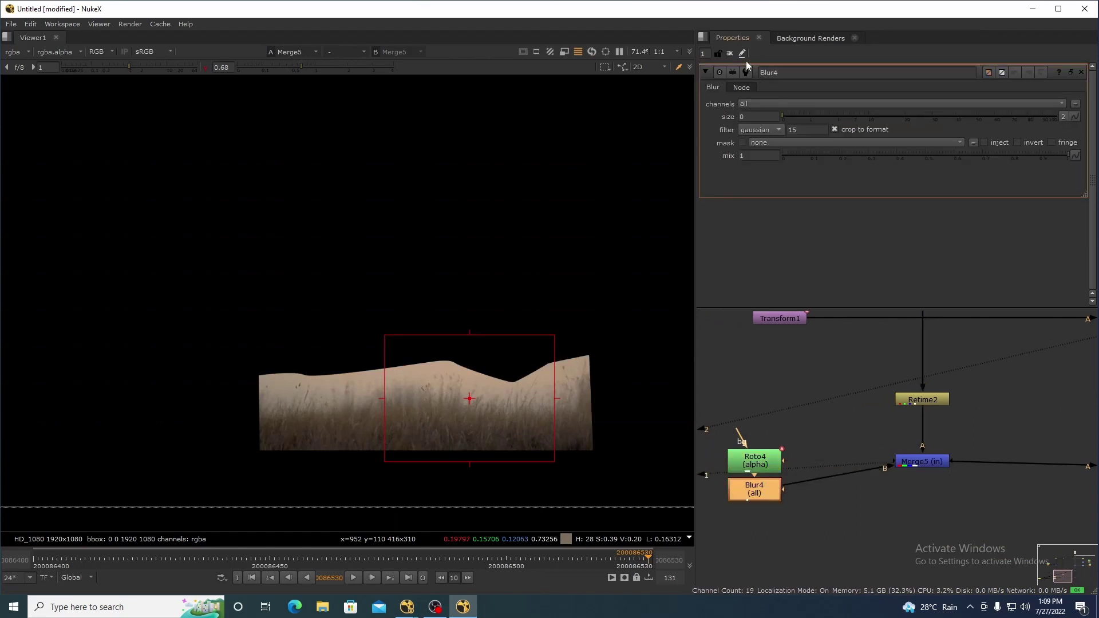
{"action": "type", "text": "30"}
{"action": "key", "text": "Return"}
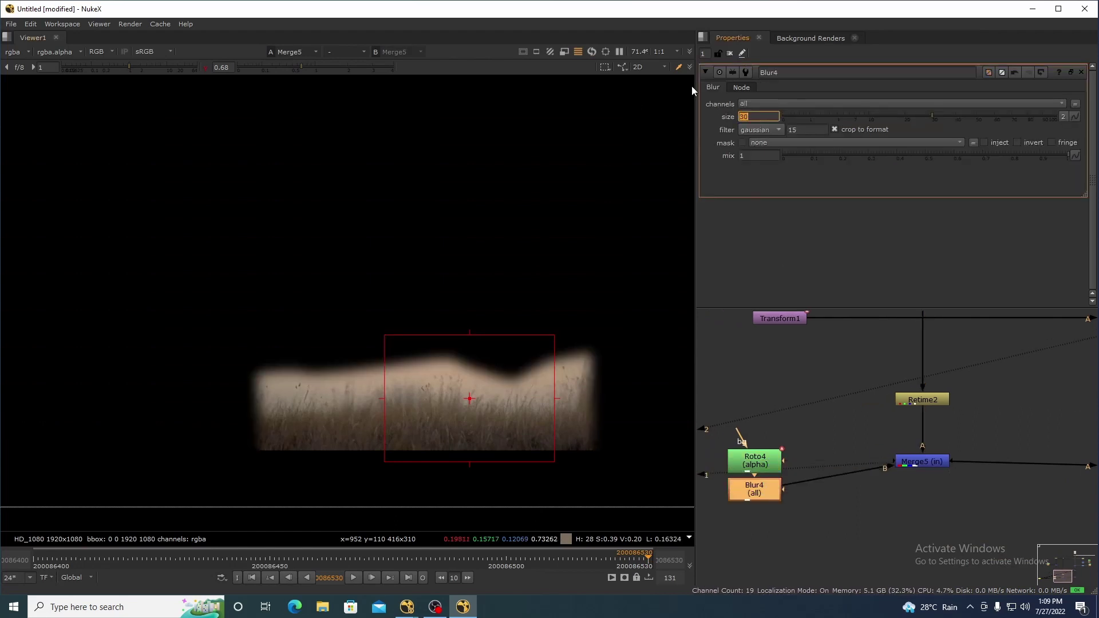
{"action": "left_click", "coordinate": [730, 53]}
Step: Move Merge5 and Merge6 down in the node graph so both are level with Blur4
{"action": "left_click", "coordinate": [922, 461]}
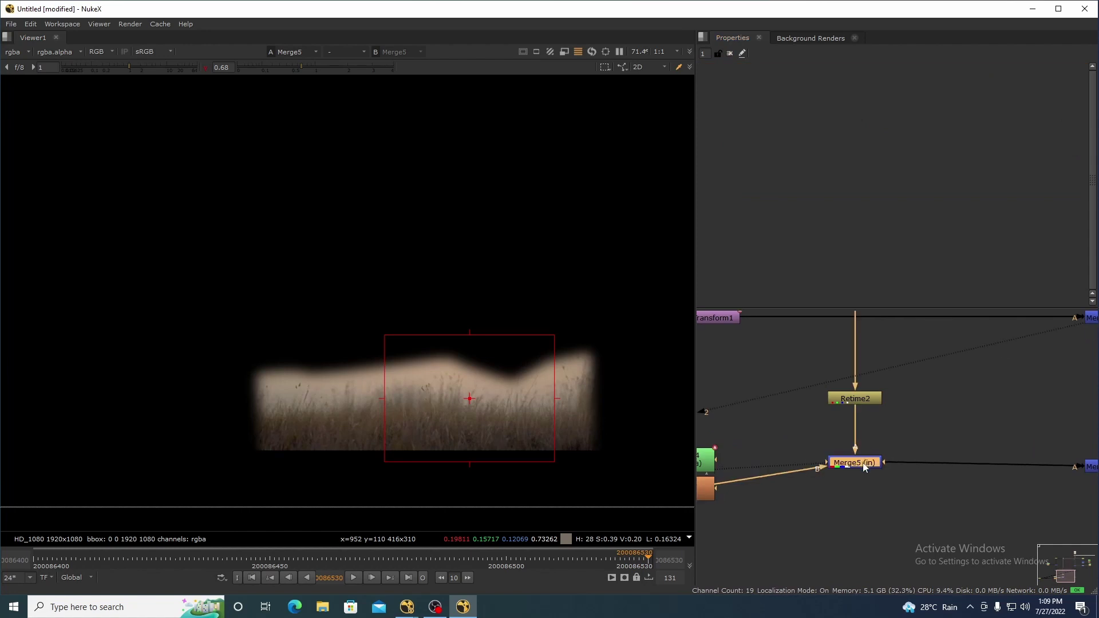
{"action": "left_click_drag", "start_coordinate": [1078, 460], "coordinate": [1019, 489]}
{"action": "scroll", "coordinate": [988, 467], "scroll_direction": "down", "scroll_amount": 3}
{"action": "left_click_drag", "start_coordinate": [1019, 406], "coordinate": [998, 464]}
{"action": "scroll", "coordinate": [830, 493], "scroll_direction": "up", "scroll_amount": 3}
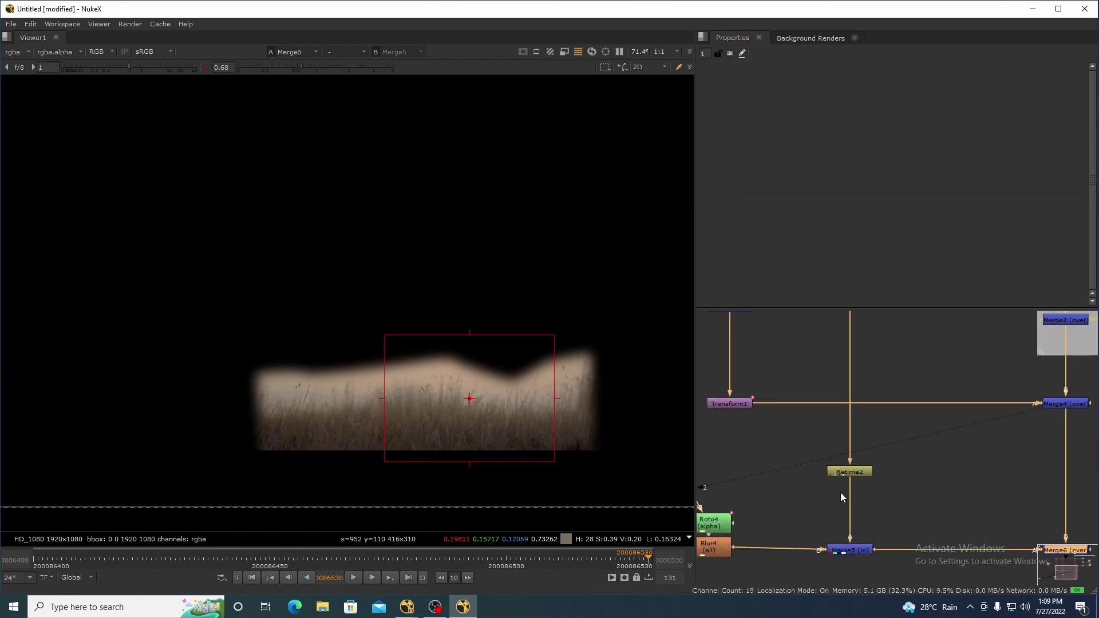
Step: Set both the before and after behaviour of Retime2 to bounce
{"action": "double_click", "coordinate": [849, 473]}
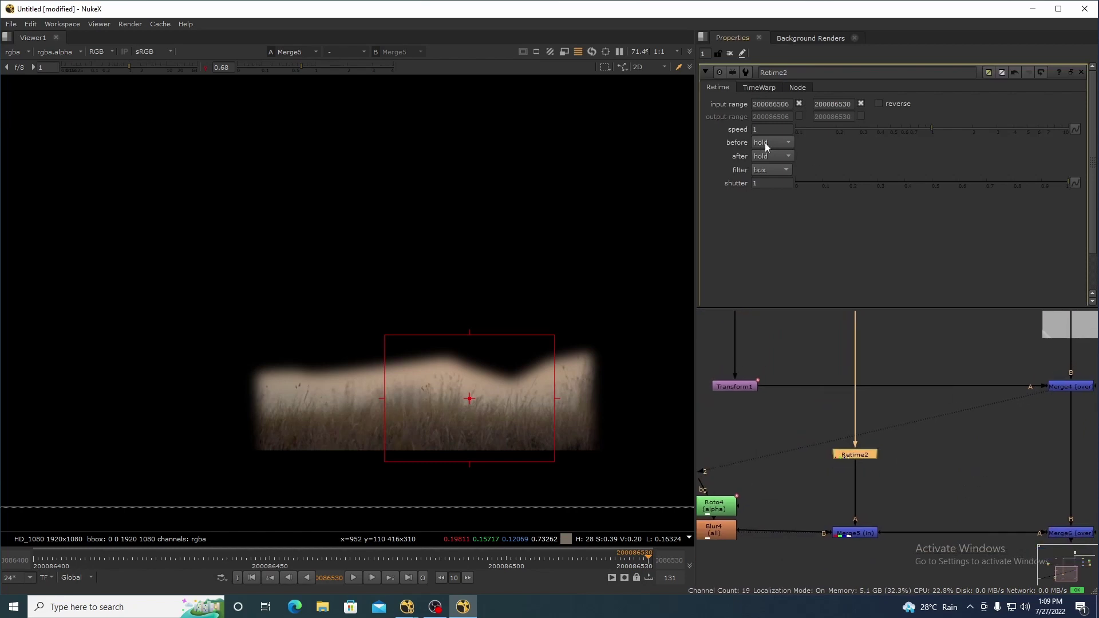
{"action": "left_click", "coordinate": [769, 142]}
{"action": "left_click", "coordinate": [773, 156]}
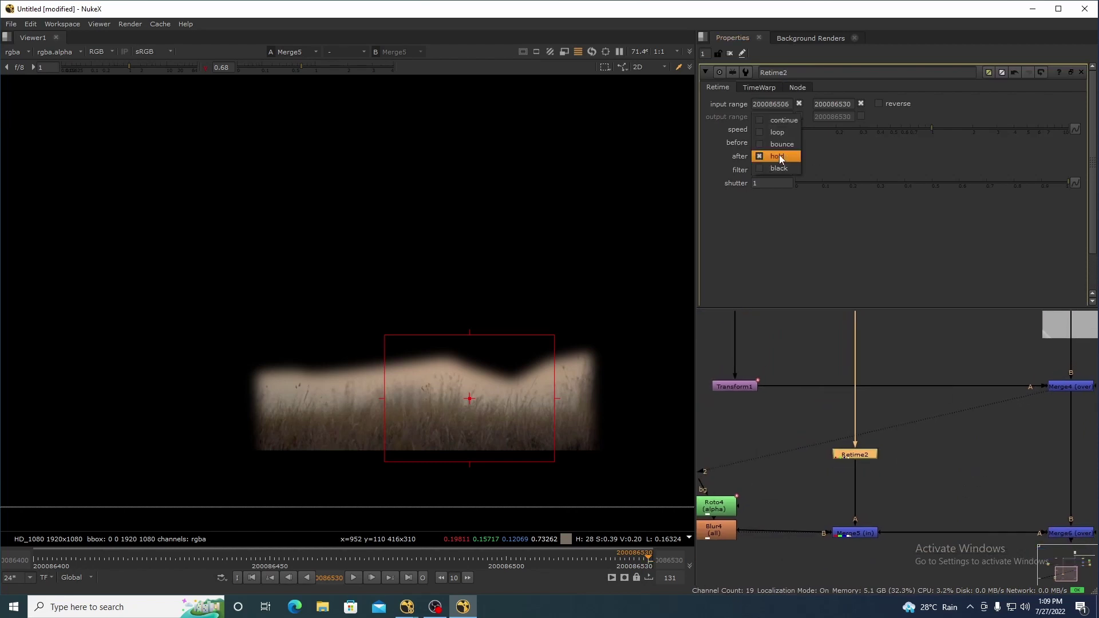
{"action": "left_click", "coordinate": [772, 171]}
Step: View Merge6's output with all properties closed and check the combined clean plate near the start of the frame range
{"action": "scroll", "coordinate": [1017, 424], "scroll_direction": "down", "scroll_amount": 3}
{"action": "scroll", "coordinate": [963, 459], "scroll_direction": "up", "scroll_amount": 3}
{"action": "left_click_drag", "start_coordinate": [923, 382], "coordinate": [969, 421]}
{"action": "key", "text": "1"}
{"action": "left_click_drag", "start_coordinate": [991, 487], "coordinate": [868, 515]}
{"action": "key", "text": "2"}
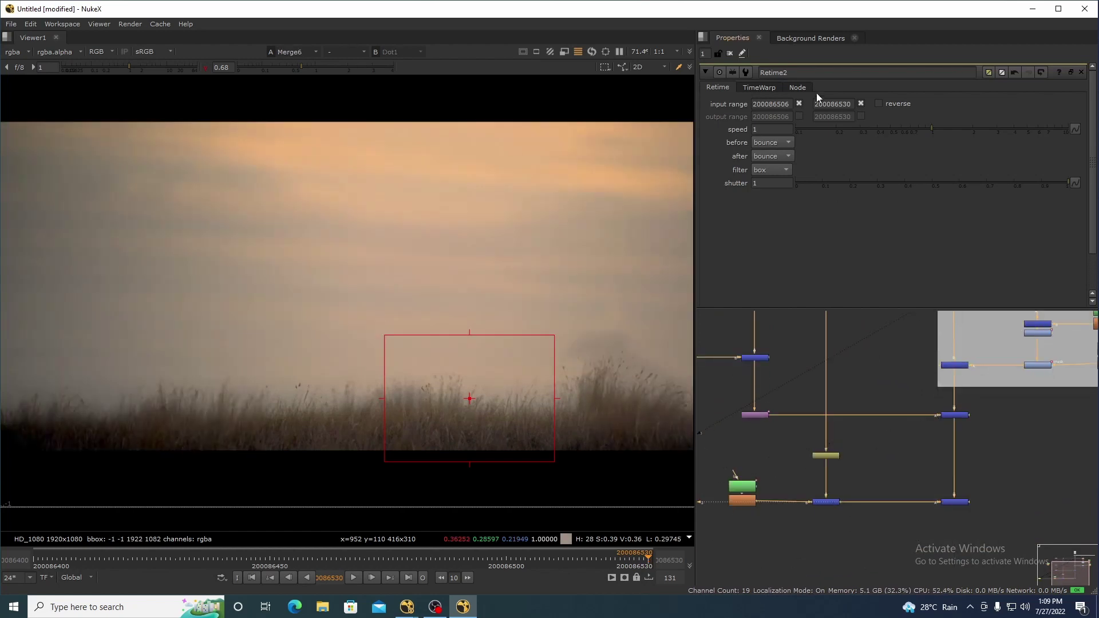
{"action": "left_click", "coordinate": [730, 54]}
{"action": "scroll", "coordinate": [436, 372], "scroll_direction": "down", "scroll_amount": 2}
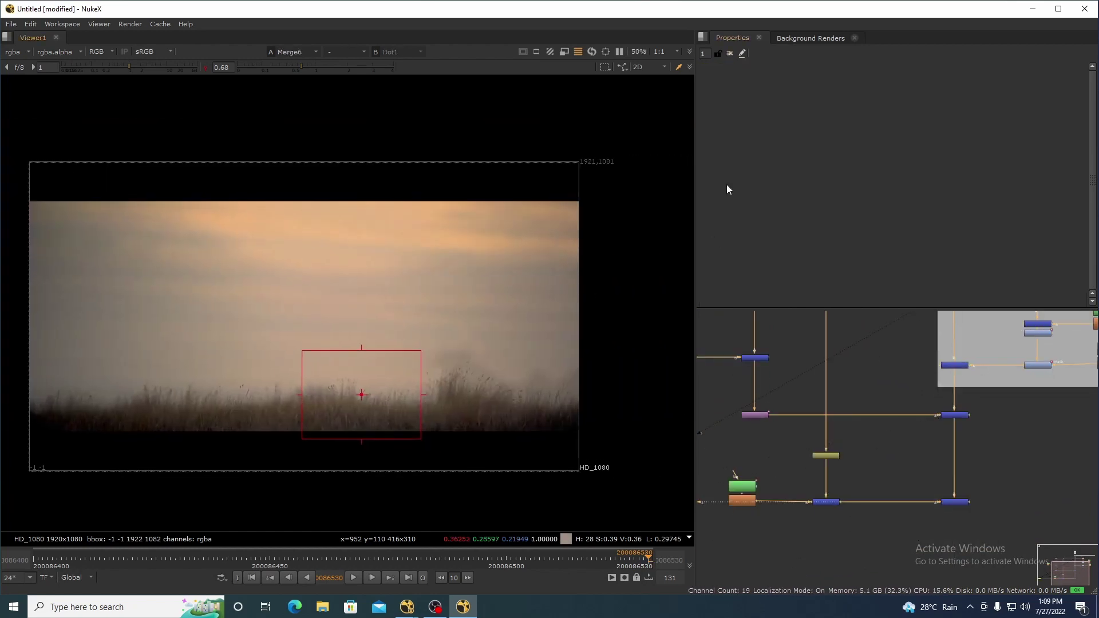
{"action": "left_click", "coordinate": [67, 560]}
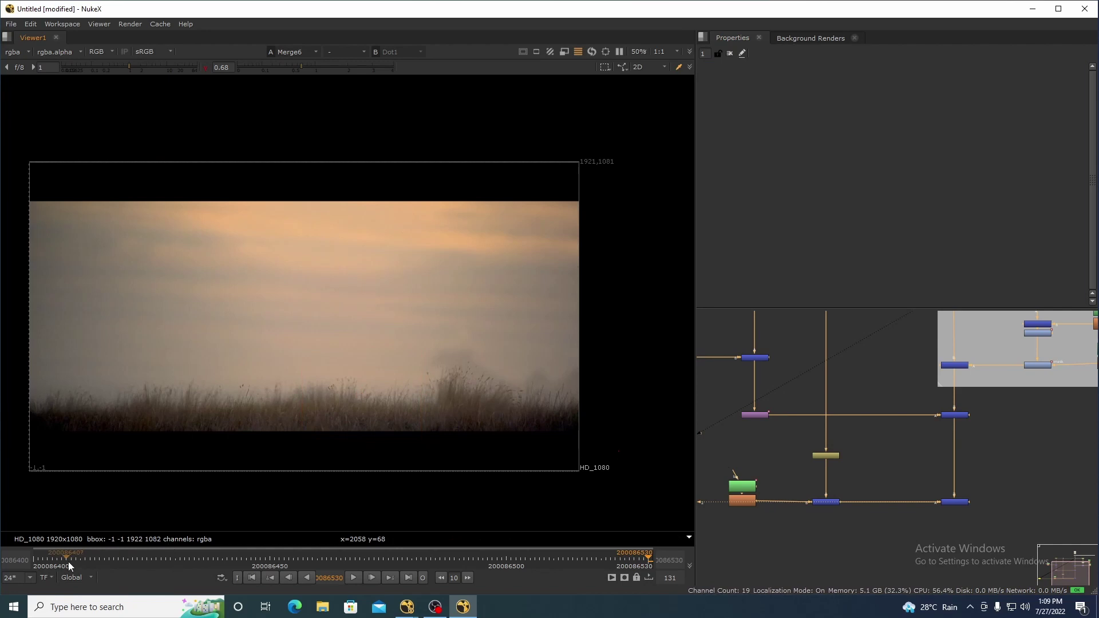
Step: Play back Merge6's combined clean plate and examine the grass line and its right end up close for visible patch edges
{"action": "left_click_drag", "start_coordinate": [432, 401], "coordinate": [461, 417]}
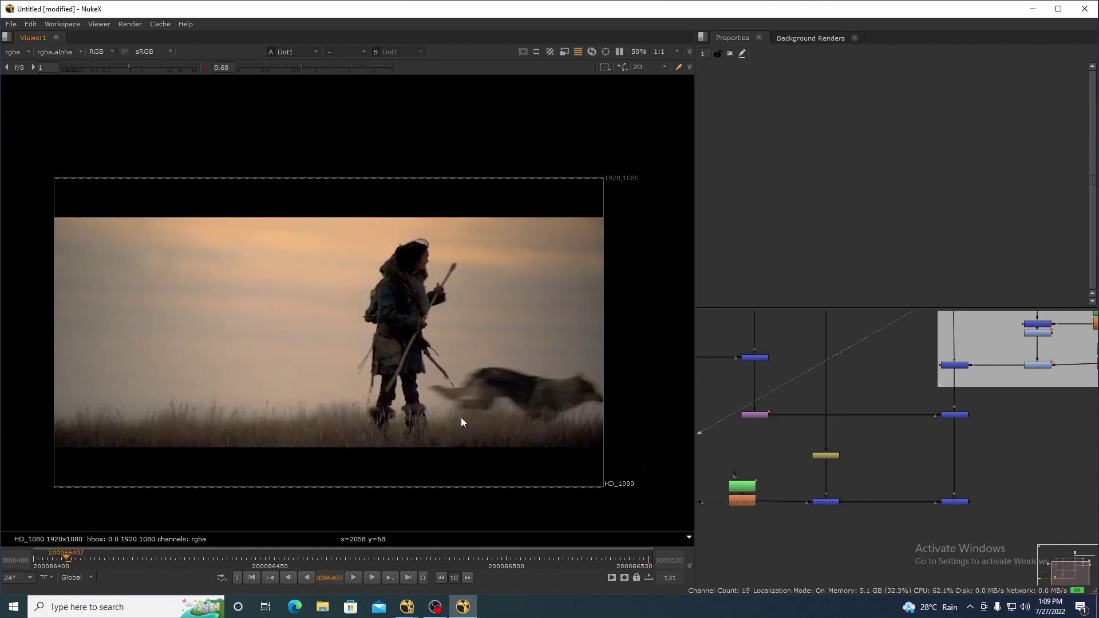
{"action": "left_click", "coordinate": [355, 577]}
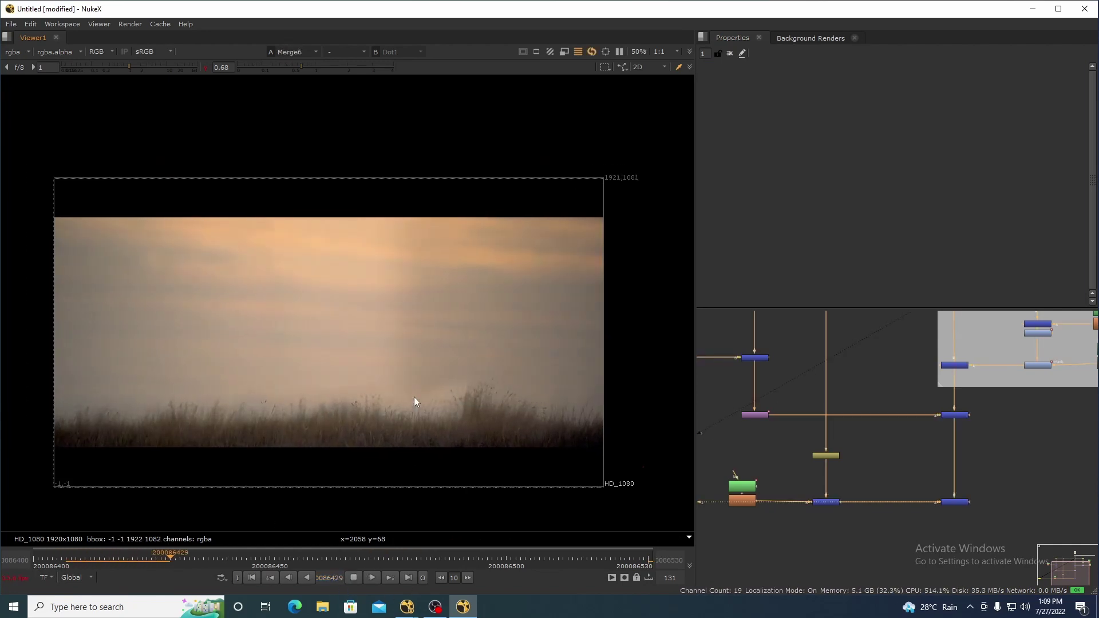
{"action": "scroll", "coordinate": [253, 383], "scroll_direction": "up", "scroll_amount": 2}
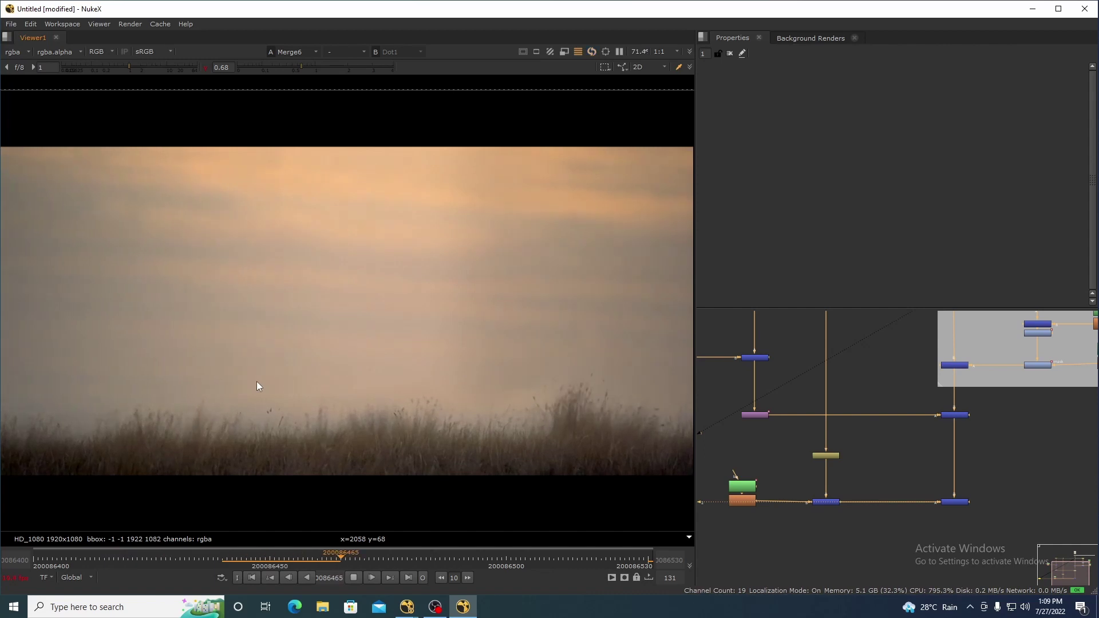
{"action": "scroll", "coordinate": [257, 382], "scroll_direction": "down", "scroll_amount": 2}
{"action": "scroll", "coordinate": [256, 382], "scroll_direction": "up", "scroll_amount": 2}
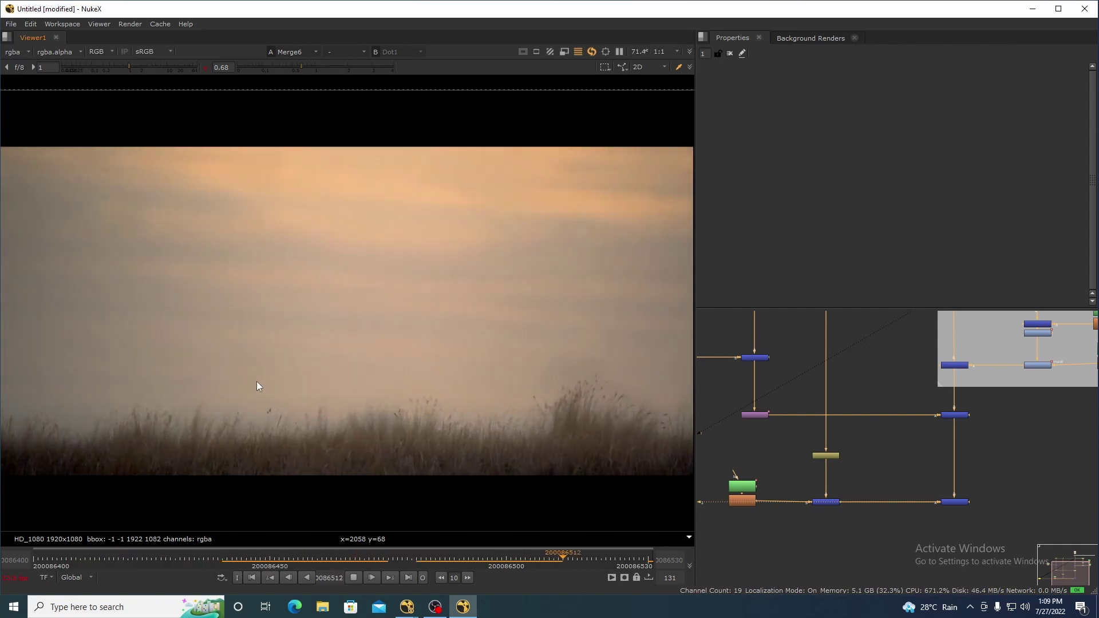
{"action": "left_click_drag", "start_coordinate": [270, 380], "coordinate": [355, 301]}
{"action": "scroll", "coordinate": [354, 301], "scroll_direction": "up", "scroll_amount": 5}
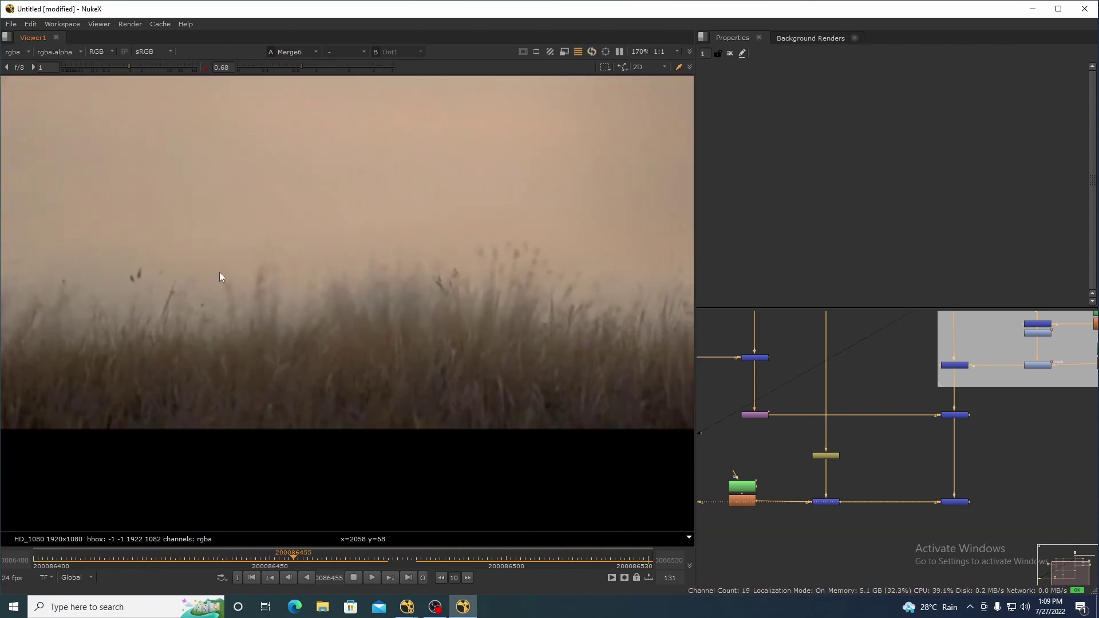
{"action": "left_click_drag", "start_coordinate": [257, 374], "coordinate": [595, 465]}
{"action": "scroll", "coordinate": [448, 359], "scroll_direction": "up", "scroll_amount": 2}
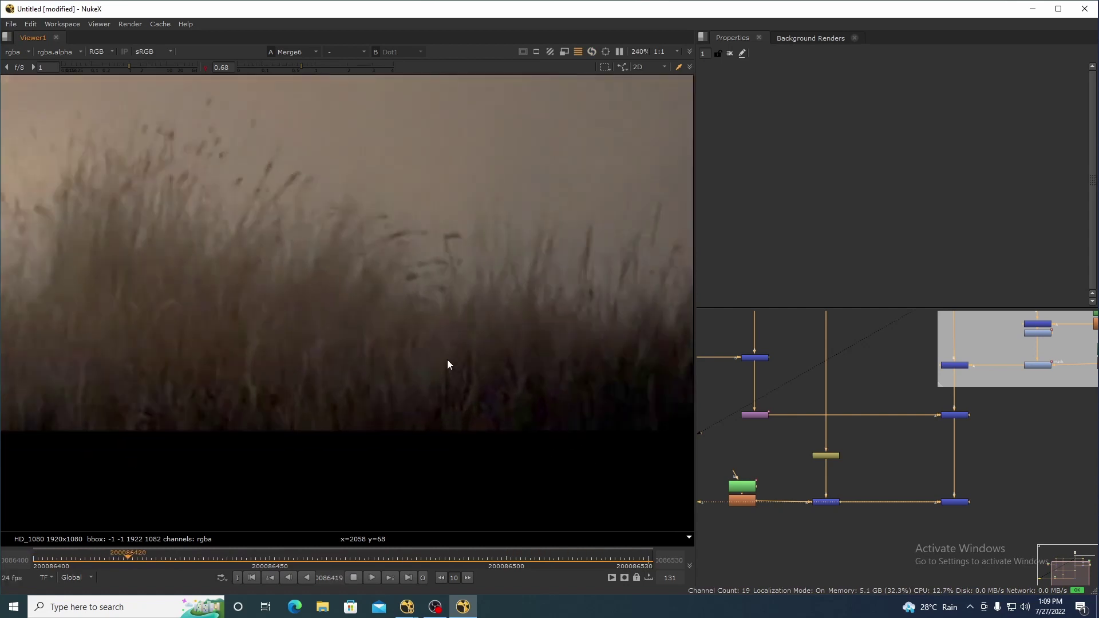
{"action": "left_click", "coordinate": [354, 578]}
{"action": "scroll", "coordinate": [546, 380], "scroll_direction": "down", "scroll_amount": 6}
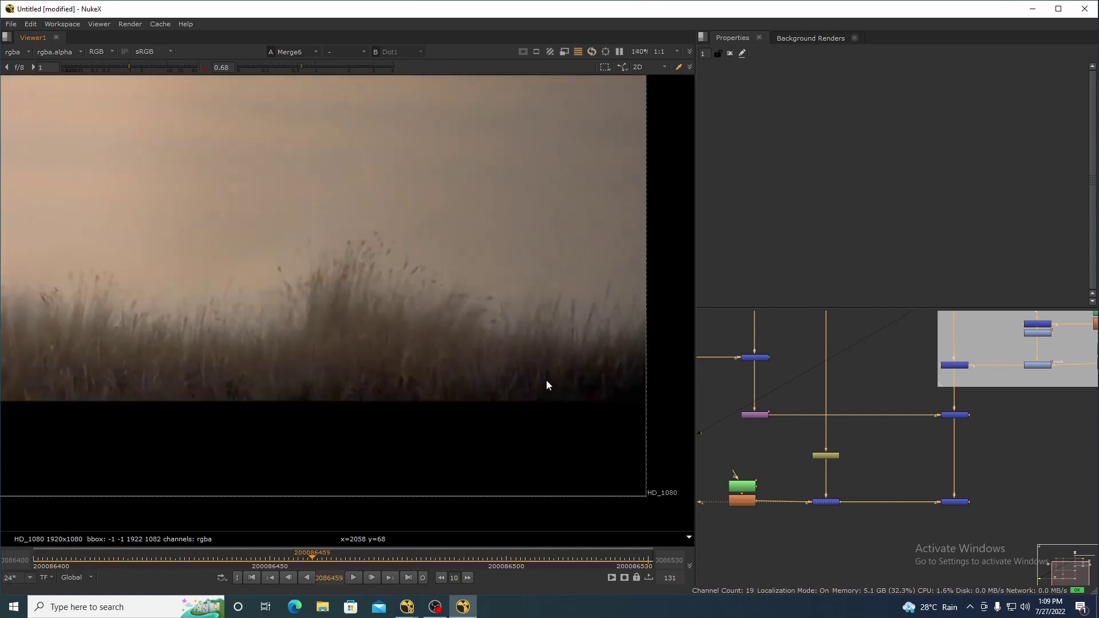
Step: Compare the combined clean plate with the source footage at frame 200086406 and review the complete node graph
{"action": "left_click", "coordinate": [62, 555]}
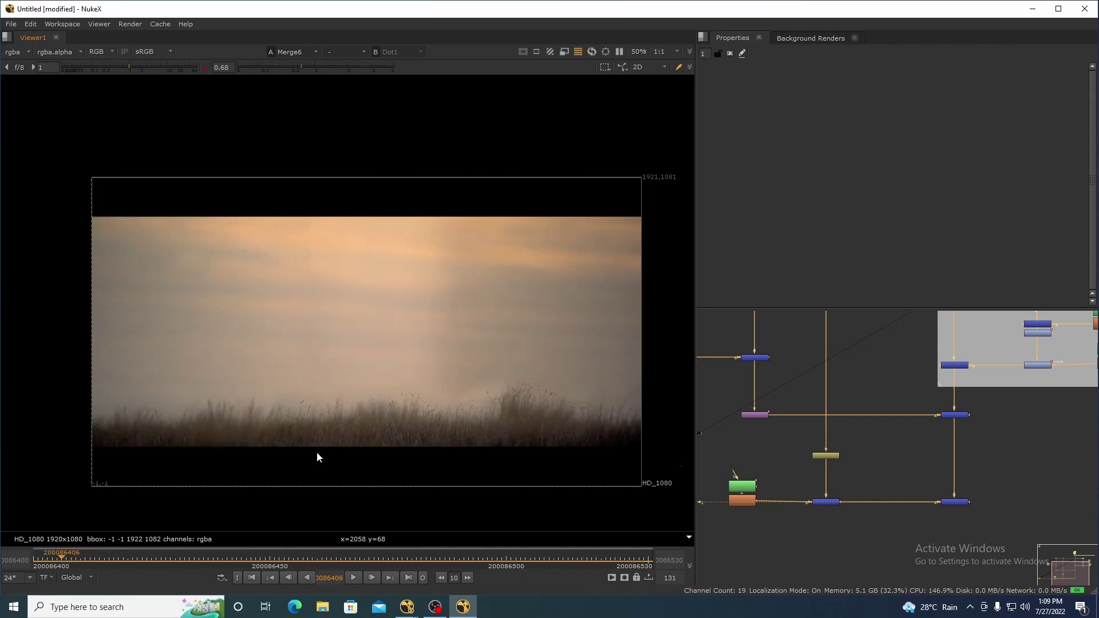
{"action": "key", "text": "1"}
{"action": "key", "text": "2"}
{"action": "key", "text": "1"}
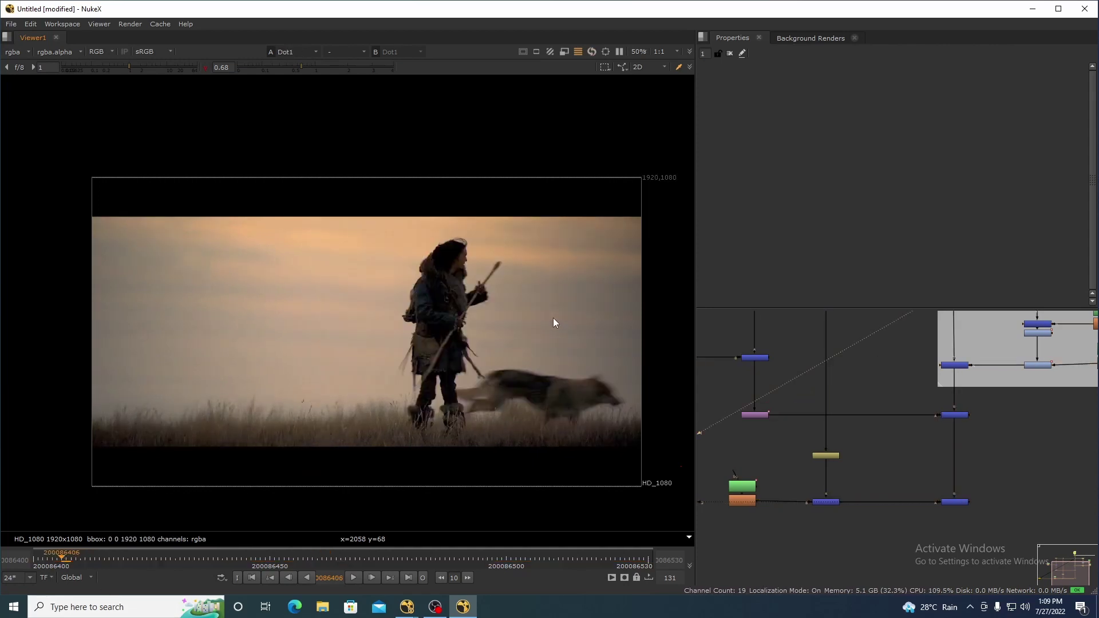
{"action": "key", "text": "2"}
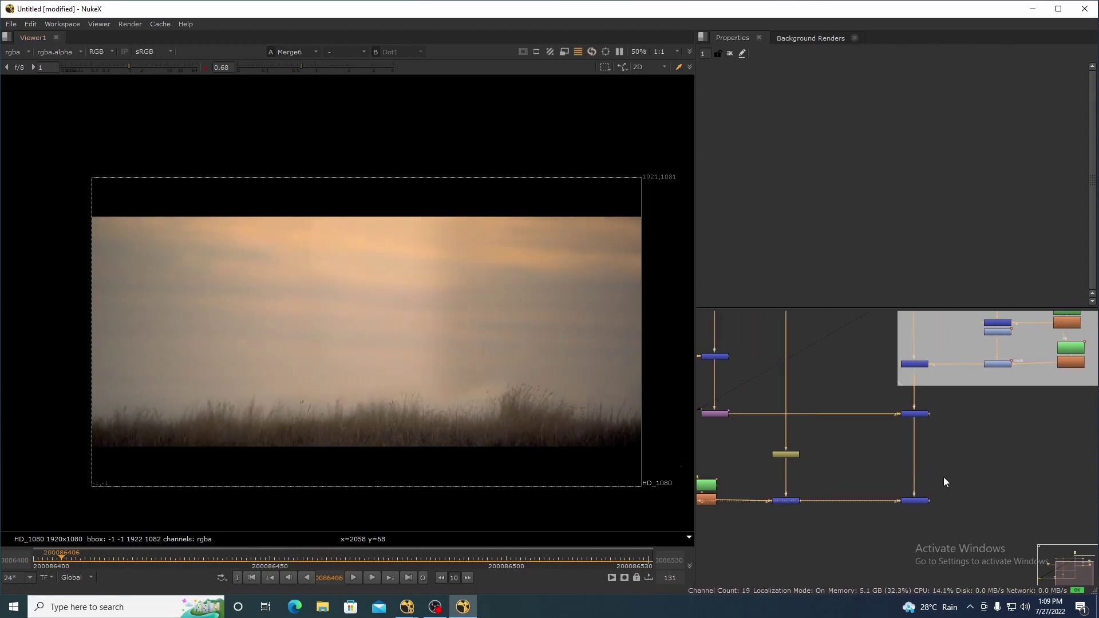
{"action": "key", "text": "space"}
{"action": "left_click_drag", "start_coordinate": [913, 434], "coordinate": [575, 319]}
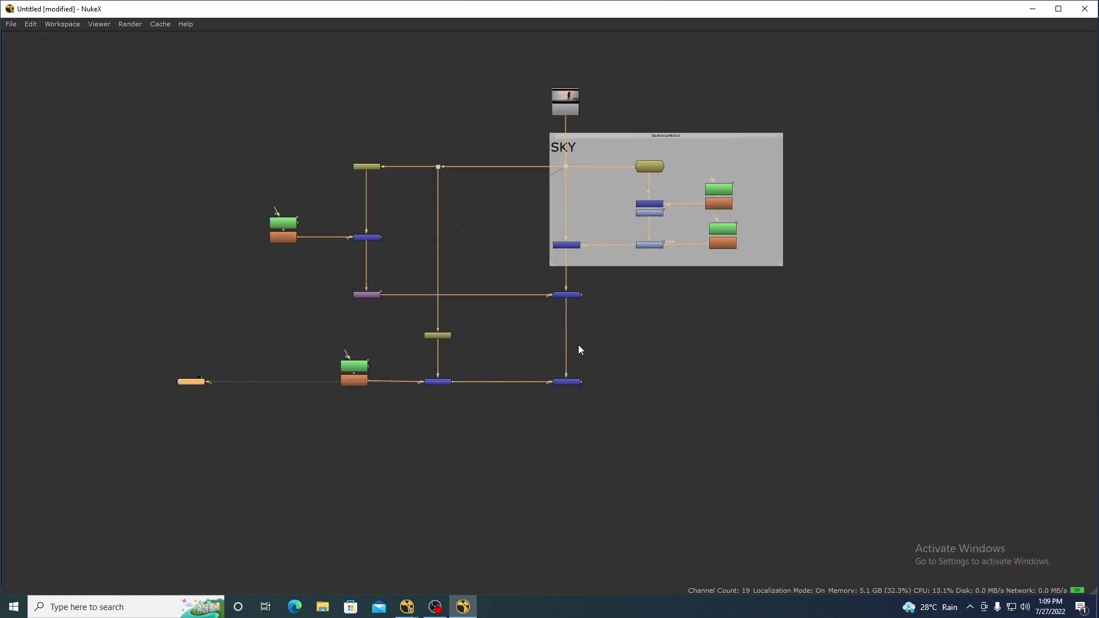
{"action": "scroll", "coordinate": [498, 123], "scroll_direction": "up", "scroll_amount": 4}
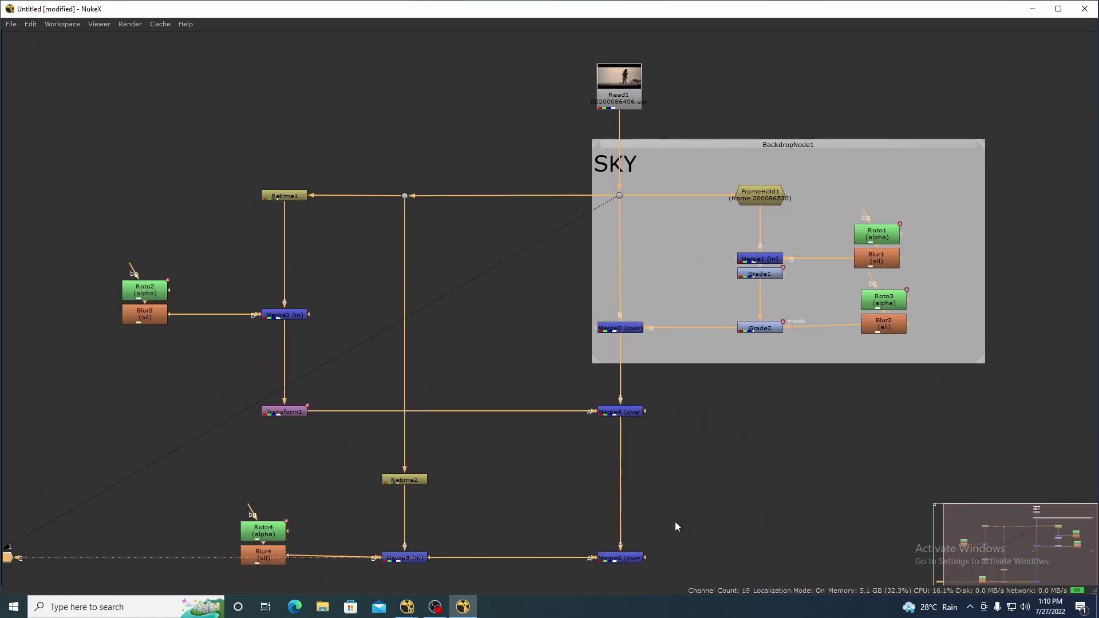
{"action": "scroll", "coordinate": [800, 484], "scroll_direction": "down", "scroll_amount": 3}
{"action": "scroll", "coordinate": [771, 502], "scroll_direction": "down", "scroll_amount": 2}
{"action": "key", "text": "space"}
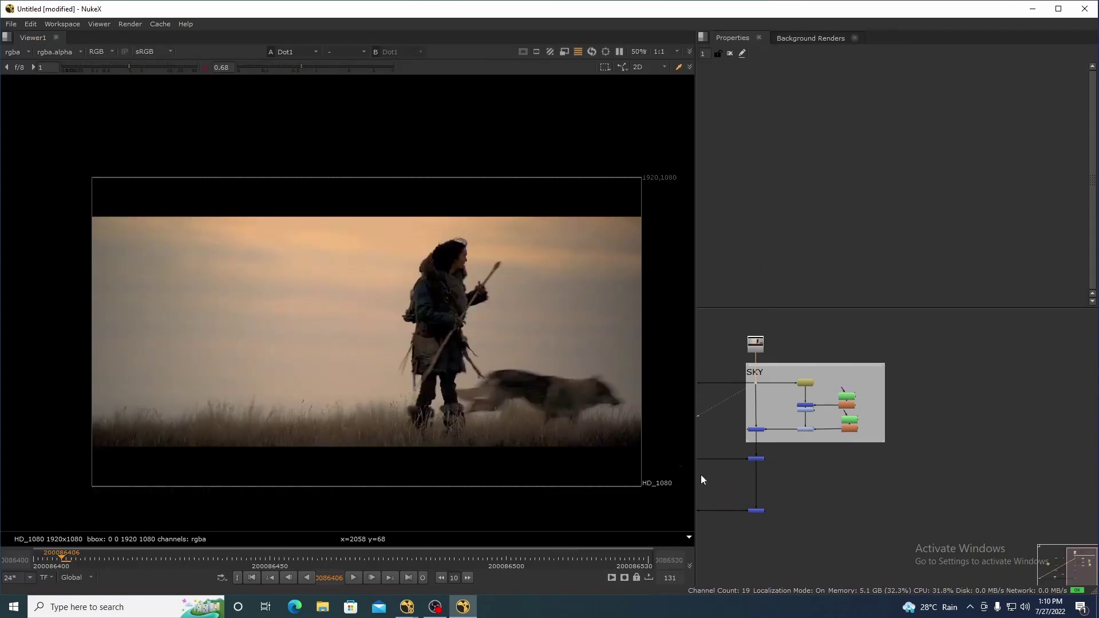
Step: Inspect the upper-right corner of the output's bounding box and add a Reformat node with root.format 1920x1080 after Merge6
{"action": "left_click_drag", "start_coordinate": [741, 491], "coordinate": [802, 559]}
{"action": "scroll", "coordinate": [474, 184], "scroll_direction": "up", "scroll_amount": 10}
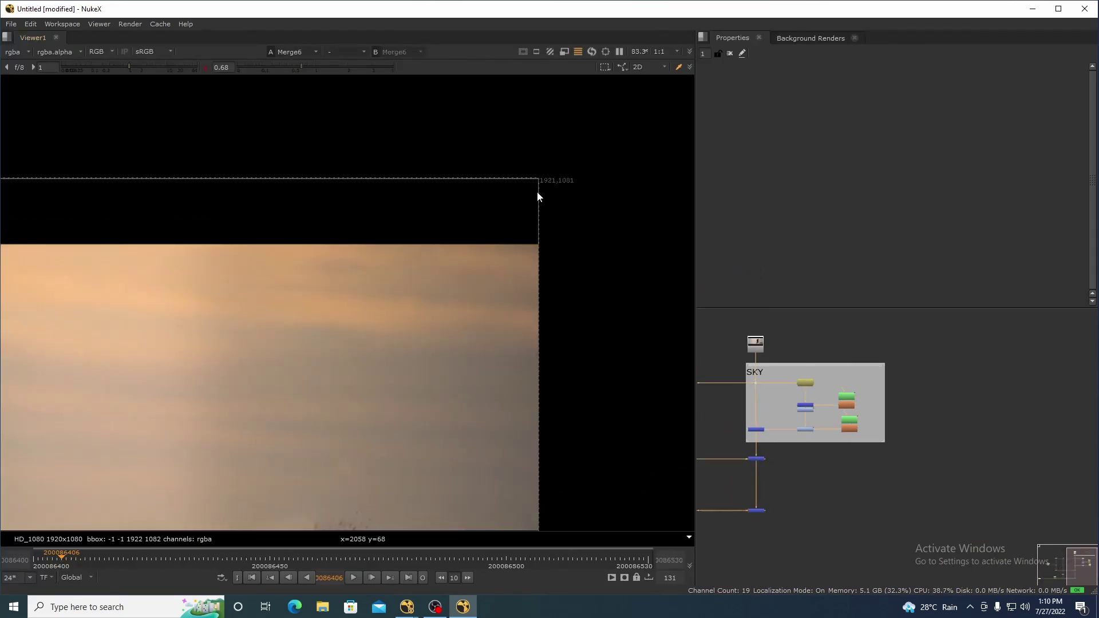
{"action": "scroll", "coordinate": [837, 549], "scroll_direction": "up", "scroll_amount": 5}
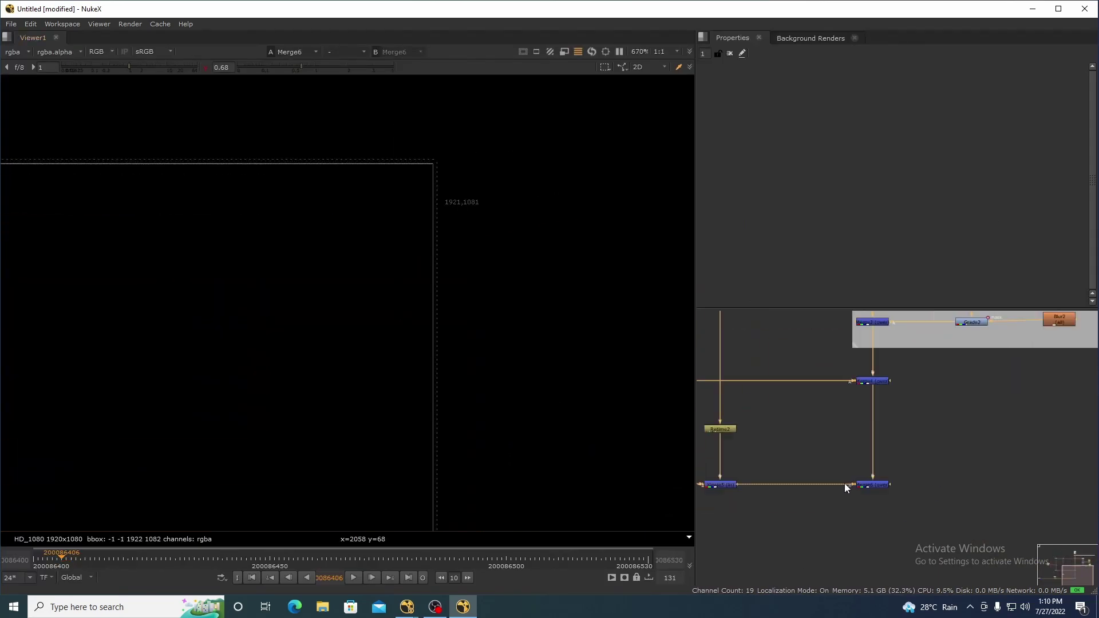
{"action": "left_click", "coordinate": [872, 483]}
{"action": "key", "text": "Tab"}
{"action": "type", "text": "ref"}
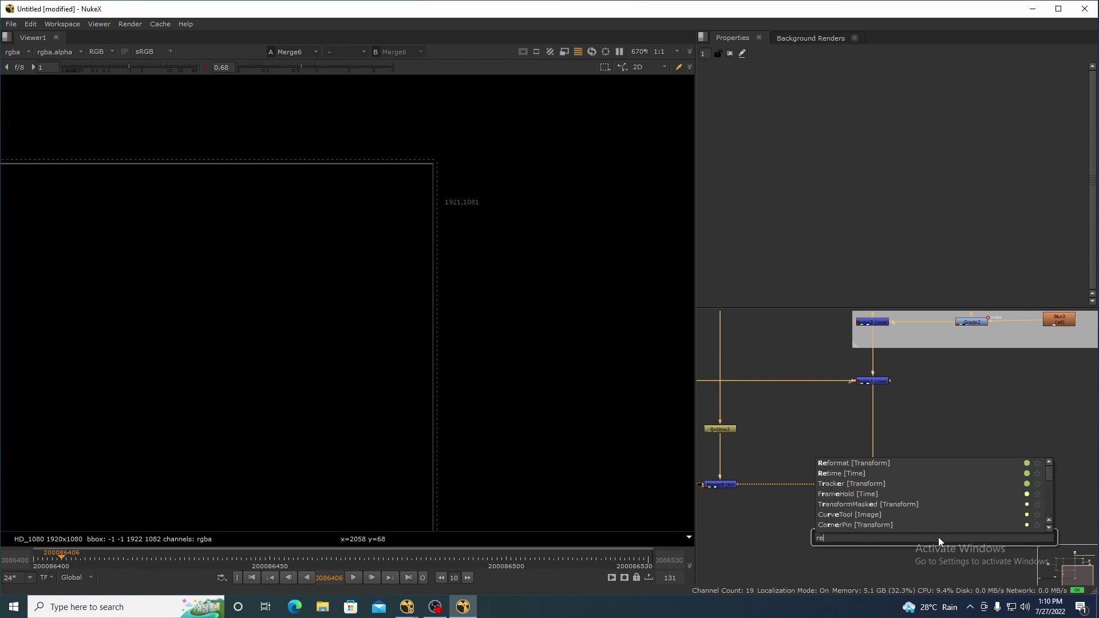
{"action": "key", "text": "Return"}
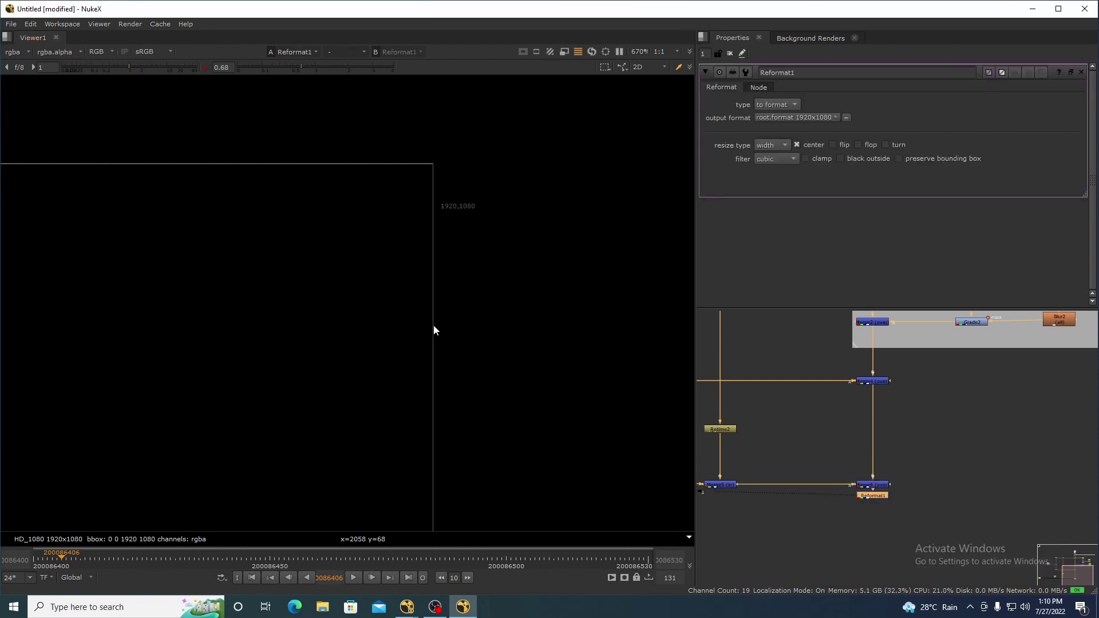
Step: Move the Reformat node down to leave a gap beneath Merge6 in the node graph
{"action": "scroll", "coordinate": [491, 325], "scroll_direction": "down", "scroll_amount": 6}
{"action": "scroll", "coordinate": [865, 455], "scroll_direction": "down", "scroll_amount": 5}
{"action": "left_click_drag", "start_coordinate": [855, 336], "coordinate": [861, 376]}
{"action": "left_click_drag", "start_coordinate": [858, 370], "coordinate": [917, 430]}
{"action": "key", "text": "1"}
{"action": "left_click_drag", "start_coordinate": [936, 503], "coordinate": [955, 416]}
{"action": "scroll", "coordinate": [896, 452], "scroll_direction": "up", "scroll_amount": 2}
{"action": "left_click_drag", "start_coordinate": [895, 451], "coordinate": [896, 484]}
{"action": "scroll", "coordinate": [377, 391], "scroll_direction": "down", "scroll_amount": 5}
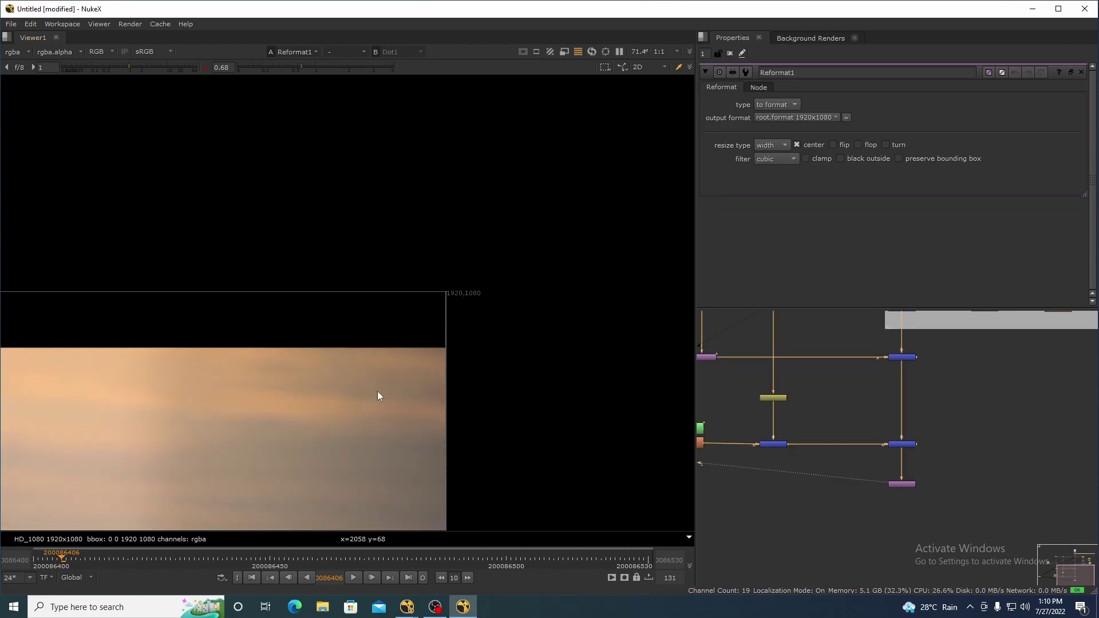
Step: Compare the reformatted clean plate with the source footage and move the Viewer node down, well clear of the node tree
{"action": "key", "text": "2"}
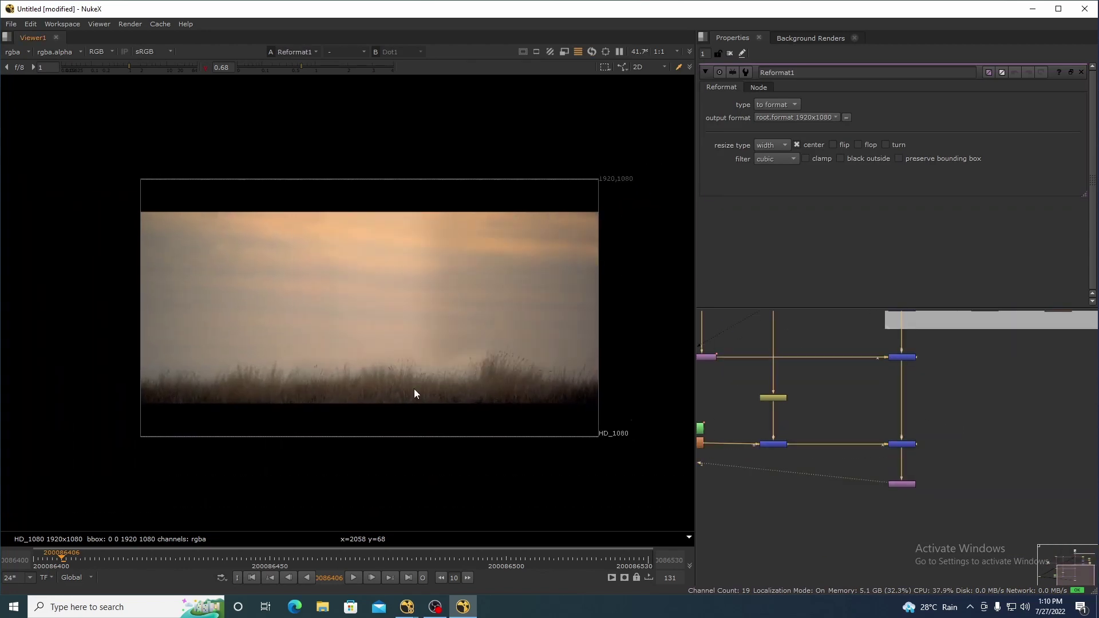
{"action": "scroll", "coordinate": [414, 389], "scroll_direction": "up", "scroll_amount": 5}
{"action": "key", "text": "1"}
{"action": "key", "text": "2"}
{"action": "scroll", "coordinate": [419, 357], "scroll_direction": "down", "scroll_amount": 2}
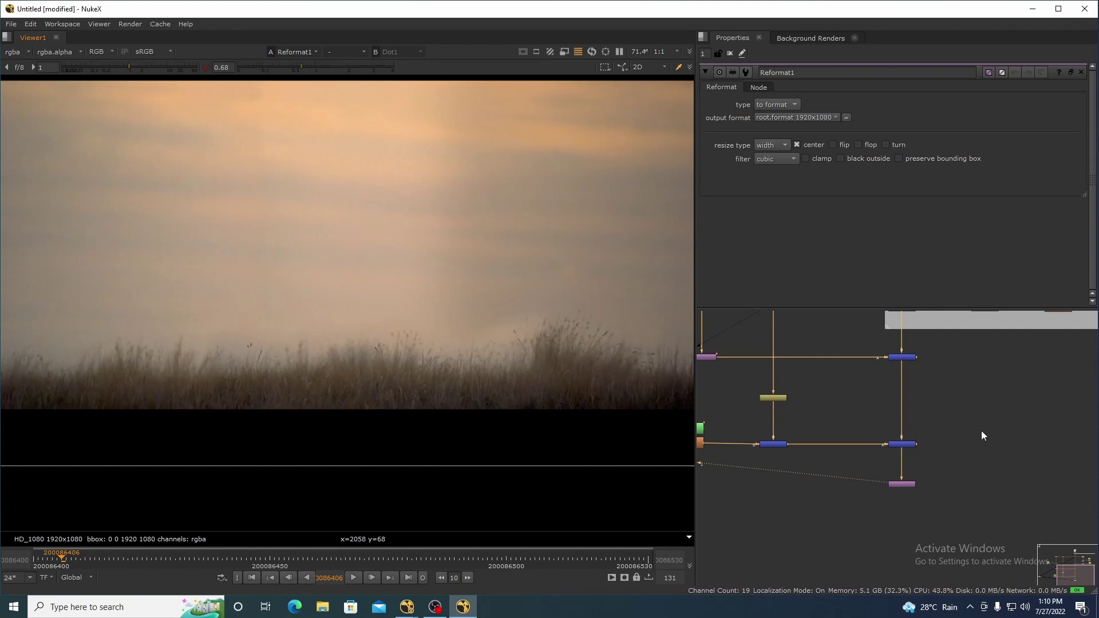
{"action": "scroll", "coordinate": [944, 429], "scroll_direction": "down", "scroll_amount": 4}
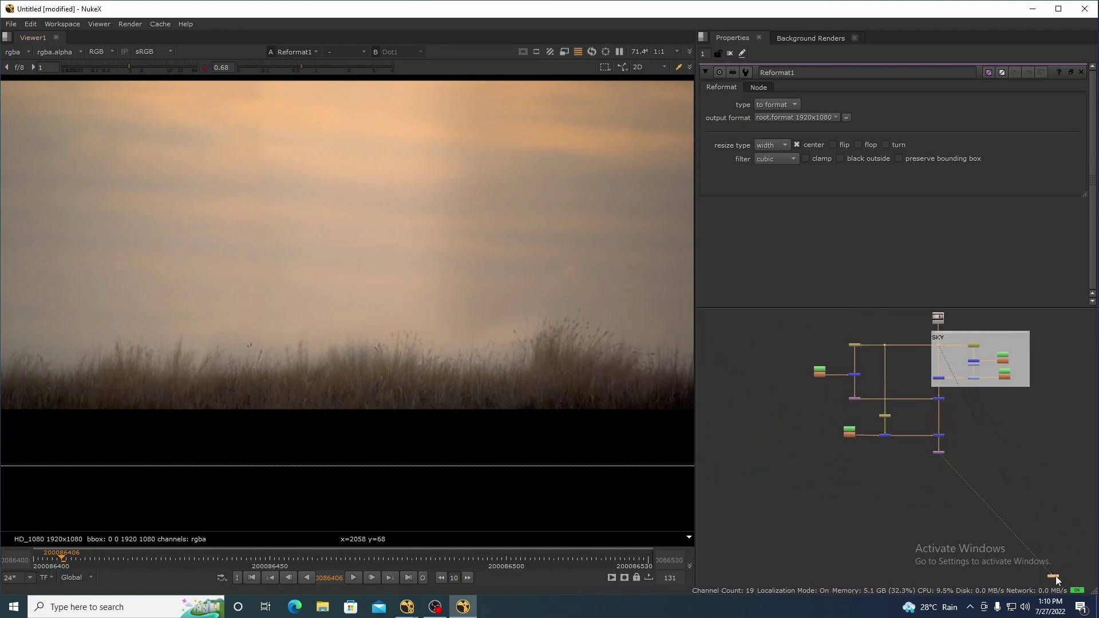
{"action": "scroll", "coordinate": [916, 374], "scroll_direction": "up", "scroll_amount": 5}
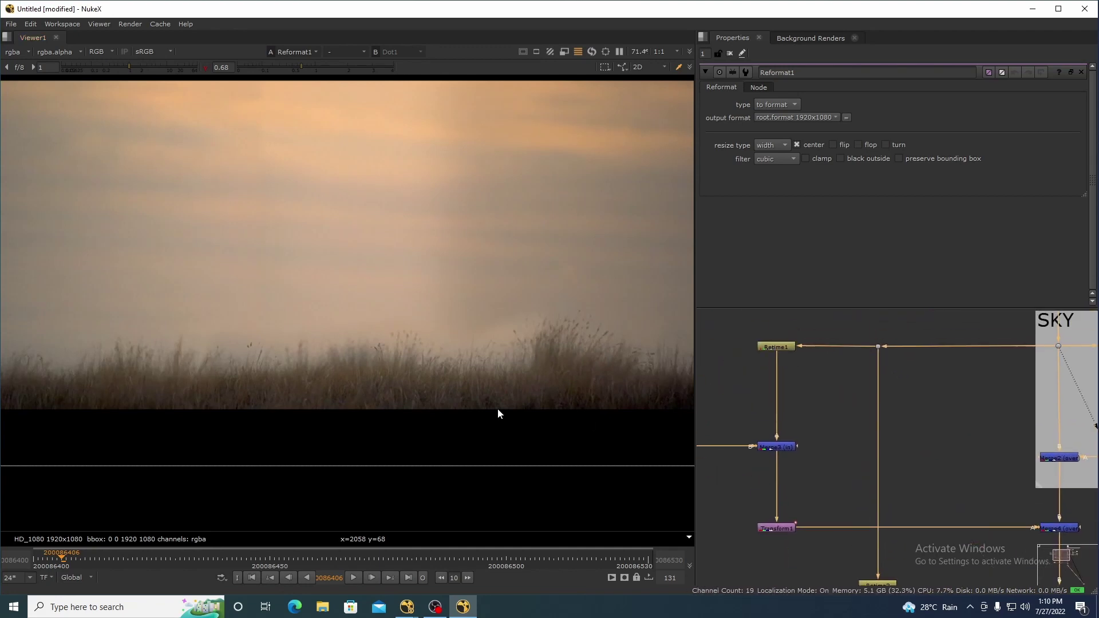
{"action": "left_click_drag", "start_coordinate": [548, 388], "coordinate": [476, 393]}
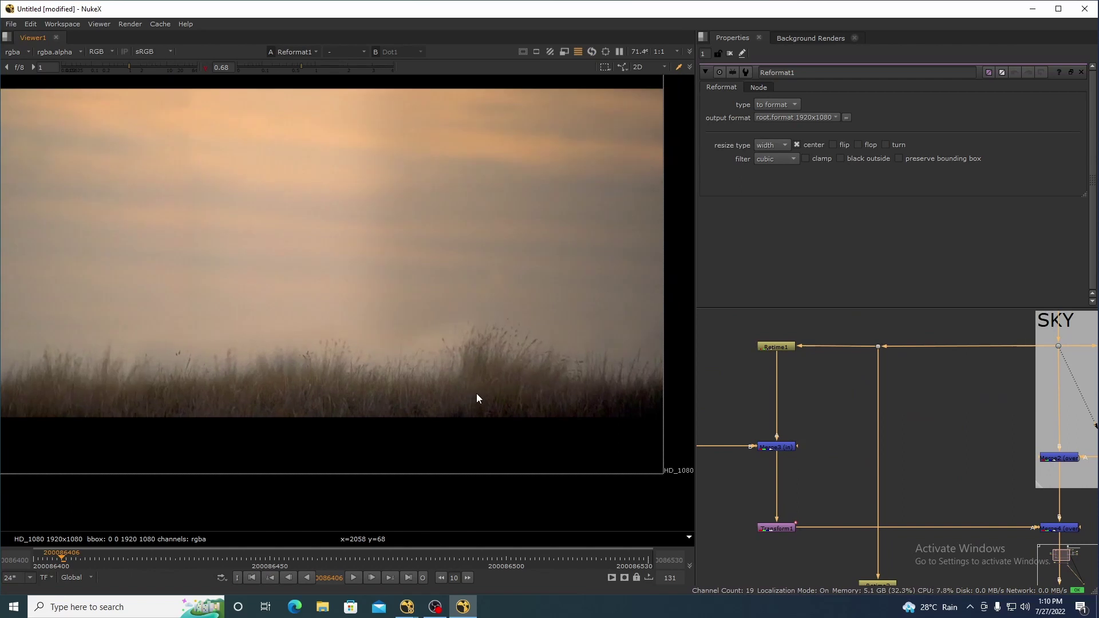
Step: Open Retime1's settings and compare the reformatted clean plate with the source footage at frame 200086406
{"action": "double_click", "coordinate": [778, 347]}
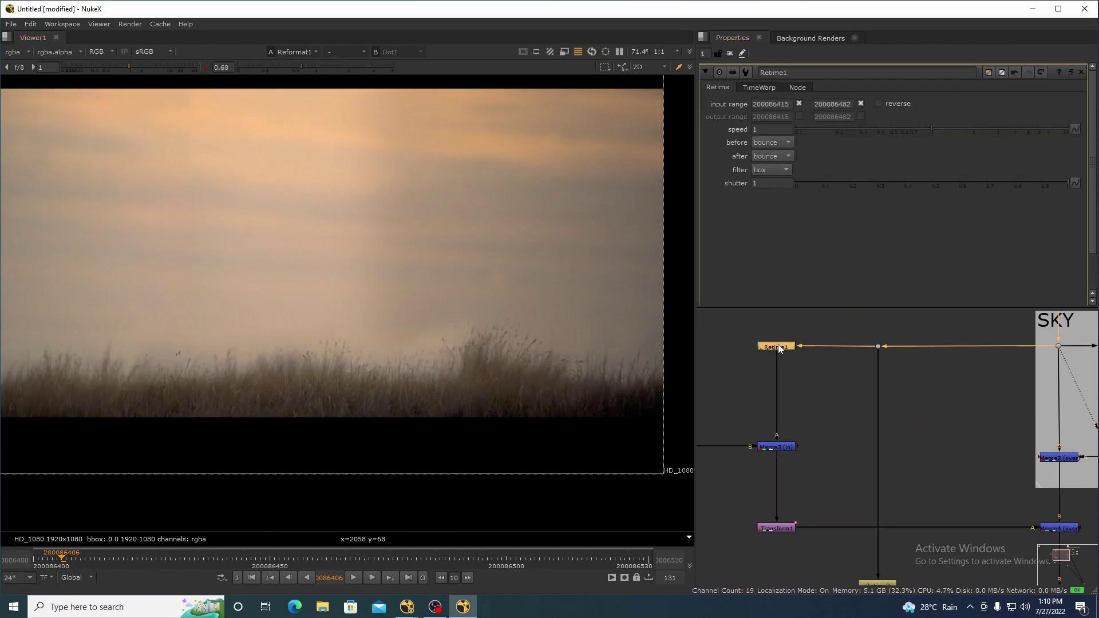
{"action": "scroll", "coordinate": [558, 308], "scroll_direction": "down", "scroll_amount": 2}
{"action": "scroll", "coordinate": [860, 400], "scroll_direction": "down", "scroll_amount": 2}
{"action": "left_click_drag", "start_coordinate": [860, 399], "coordinate": [808, 375]}
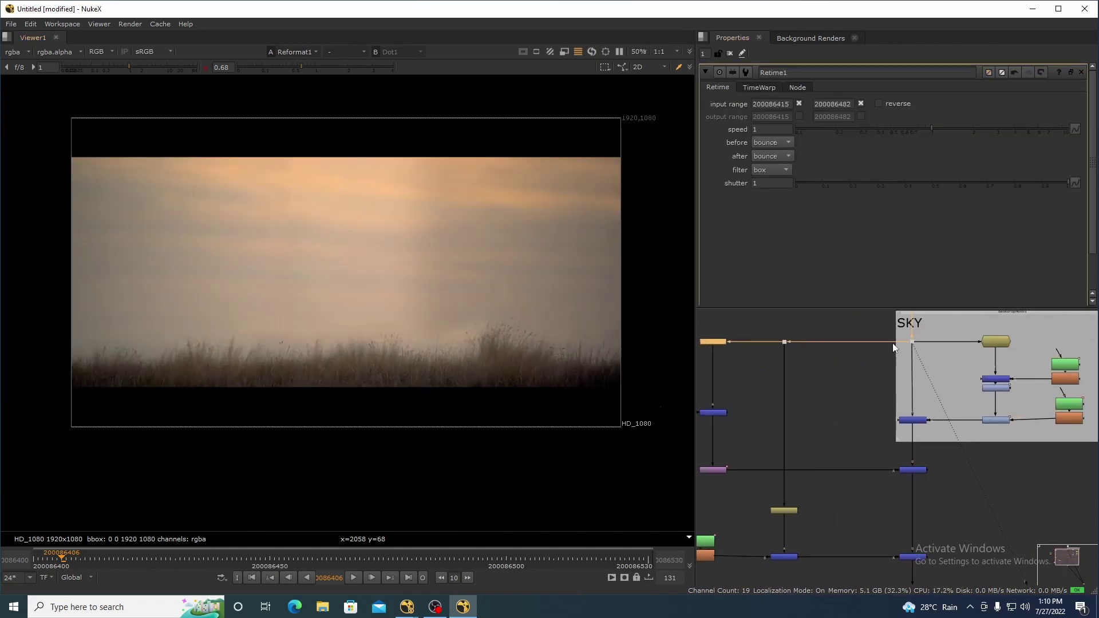
{"action": "left_click_drag", "start_coordinate": [882, 333], "coordinate": [937, 374]}
{"action": "key", "text": "1"}
{"action": "left_click_drag", "start_coordinate": [932, 555], "coordinate": [877, 537]}
{"action": "key", "text": "2"}
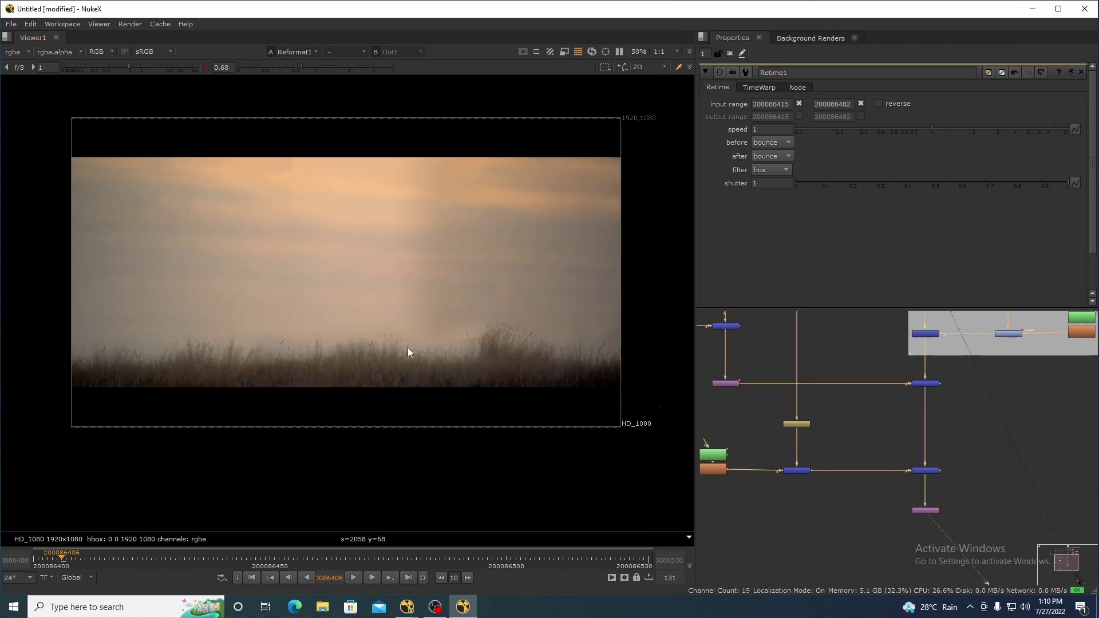
{"action": "left_click_drag", "start_coordinate": [433, 302], "coordinate": [446, 349]}
{"action": "left_click_drag", "start_coordinate": [280, 197], "coordinate": [602, 443]}
{"action": "key", "text": "1"}
{"action": "key", "text": "2"}
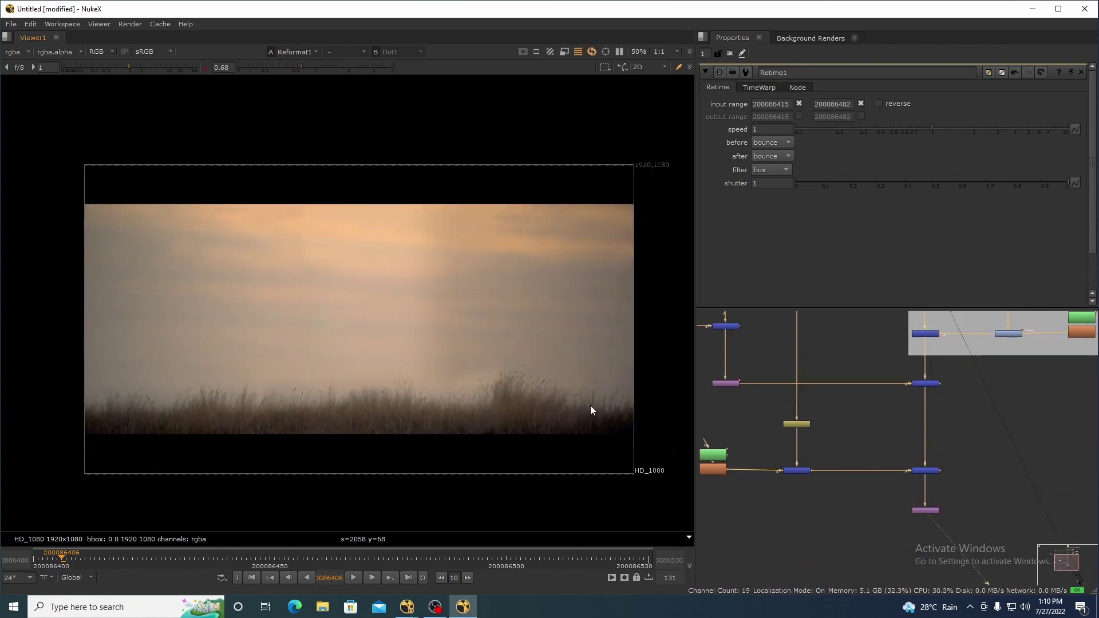
Step: Compare the clean plate with the source footage at frames 200086514 and 200086430
{"action": "left_click", "coordinate": [574, 558]}
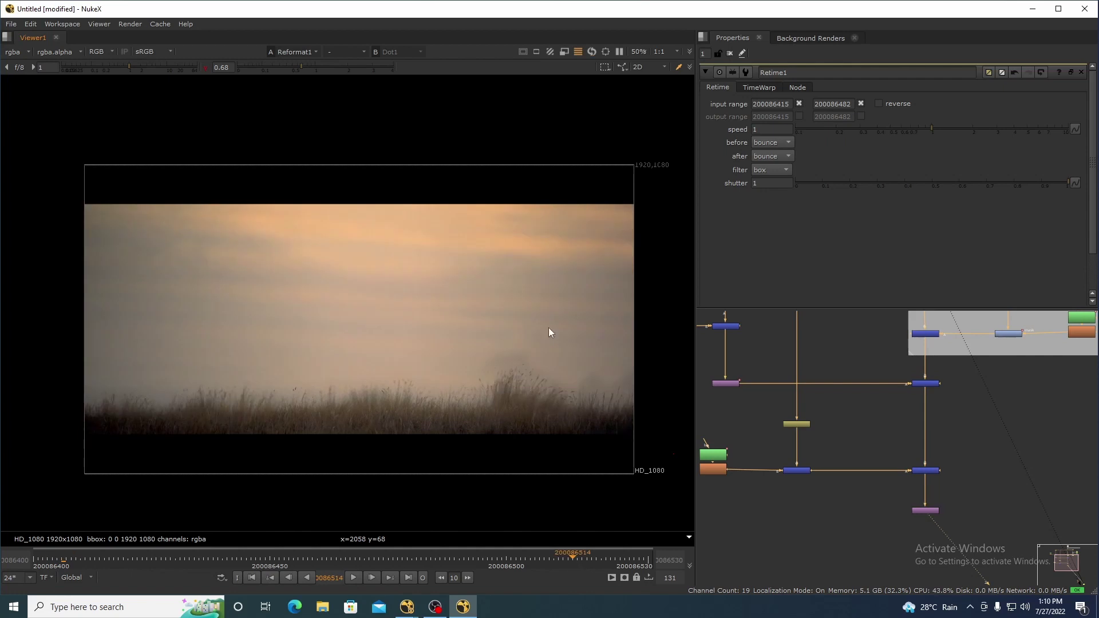
{"action": "scroll", "coordinate": [565, 344], "scroll_direction": "up", "scroll_amount": 2}
{"action": "key", "text": "1"}
{"action": "scroll", "coordinate": [565, 344], "scroll_direction": "down", "scroll_amount": 2}
{"action": "left_click", "coordinate": [175, 558]}
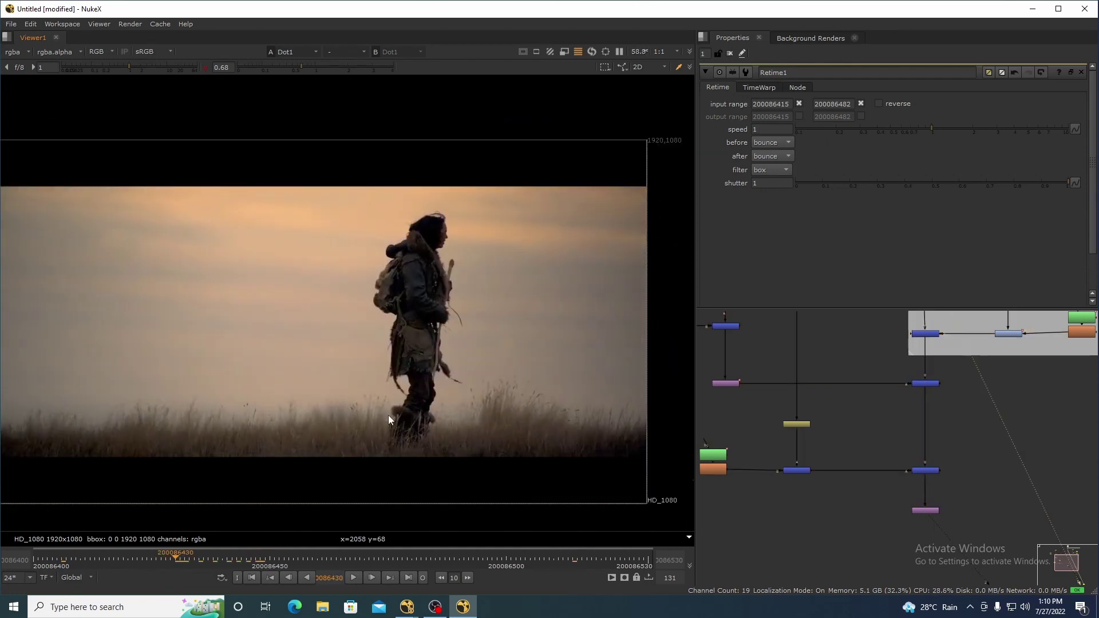
{"action": "key", "text": "2"}
{"action": "key", "text": "1"}
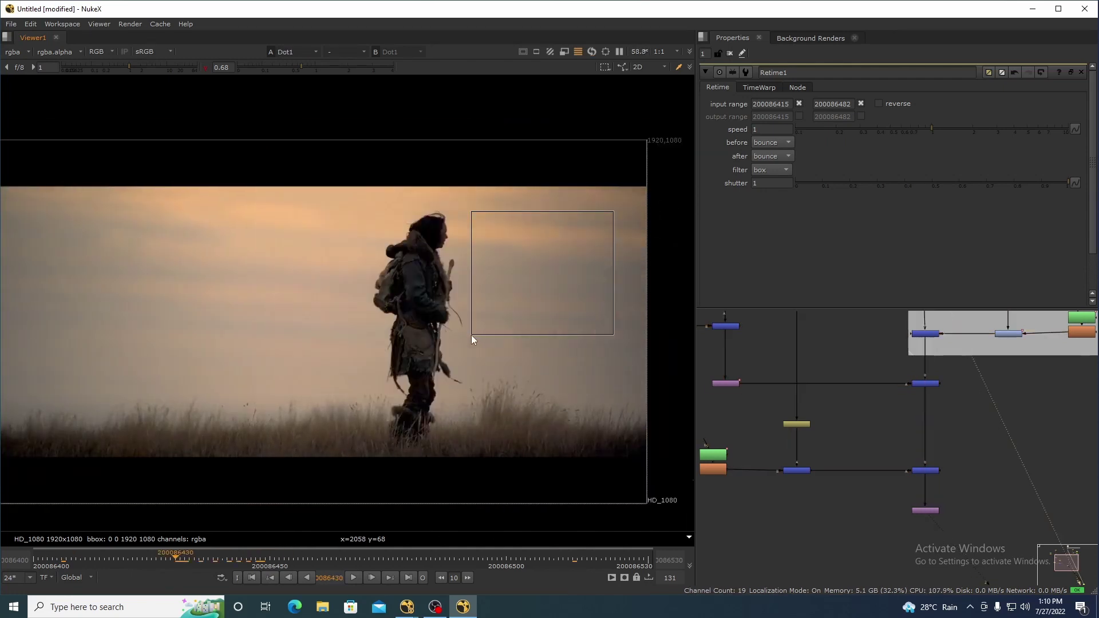
{"action": "key", "text": "2"}
{"action": "key", "text": "1"}
{"action": "key", "text": "2"}
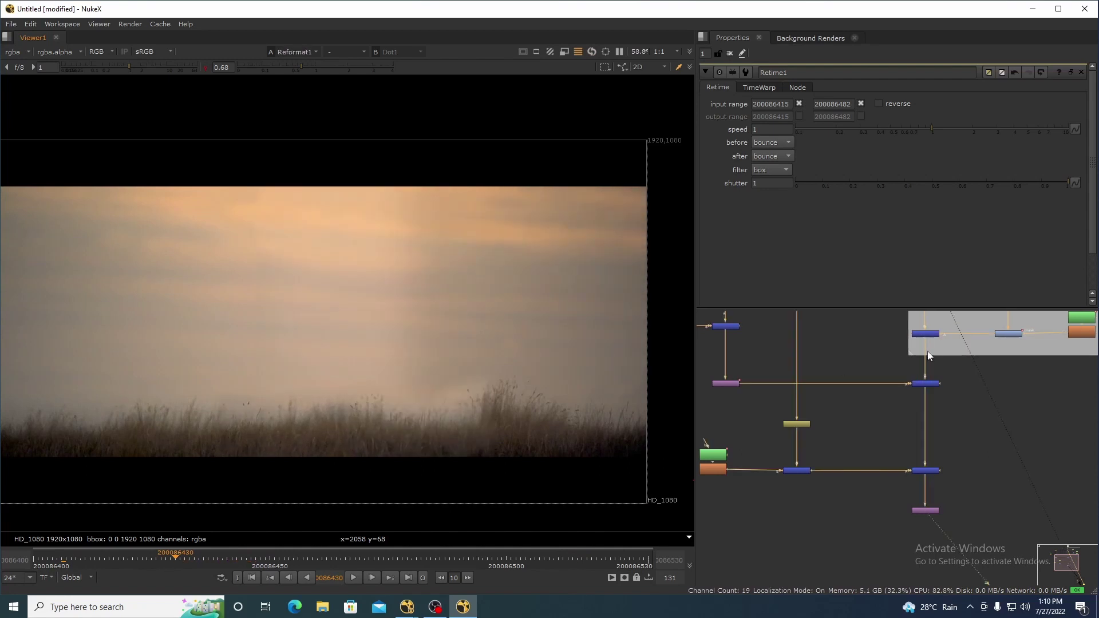
Step: Review the finished node graph and check the final Reformat output once more at frame 200086430
{"action": "scroll", "coordinate": [928, 352], "scroll_direction": "up", "scroll_amount": 3}
{"action": "key", "text": "space"}
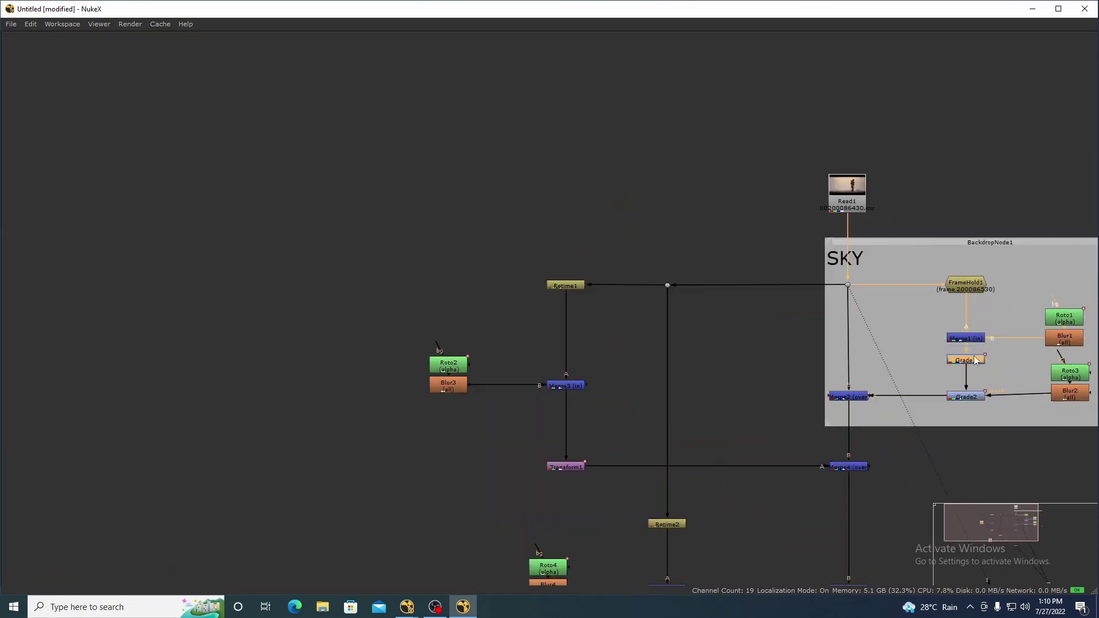
{"action": "key", "text": "space"}
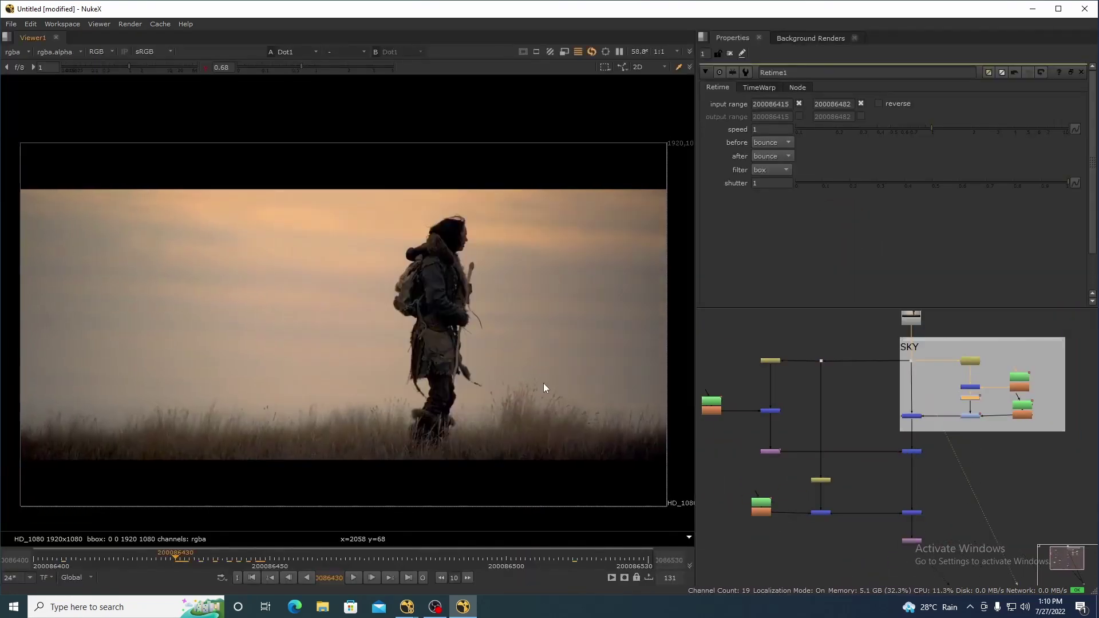
{"action": "key", "text": "2"}
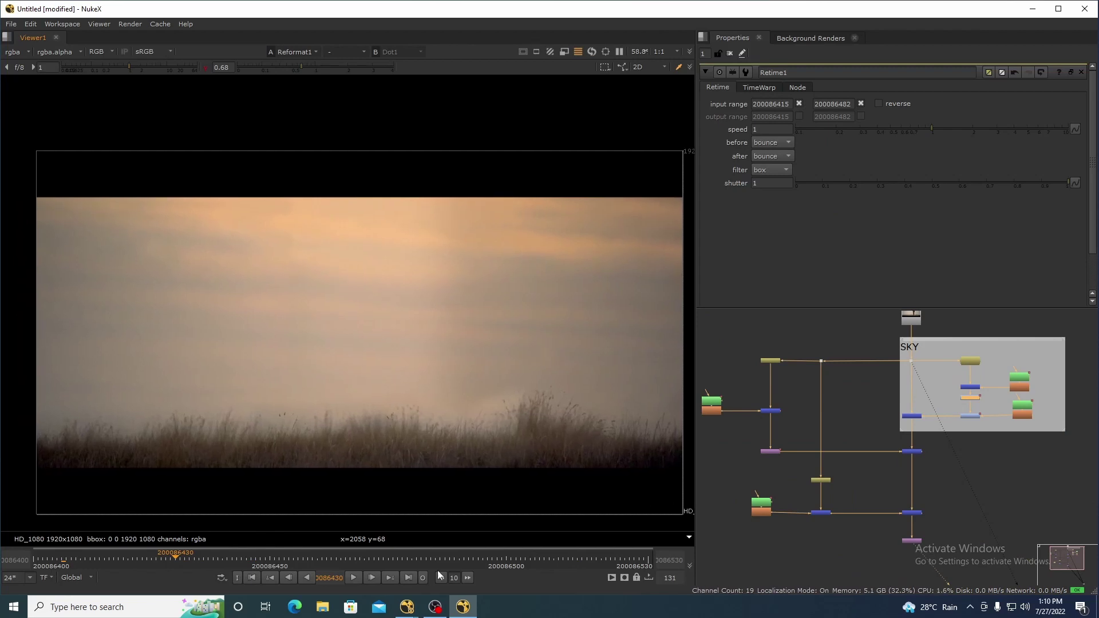
{"action": "left_click_drag", "start_coordinate": [439, 318], "coordinate": [434, 337]}
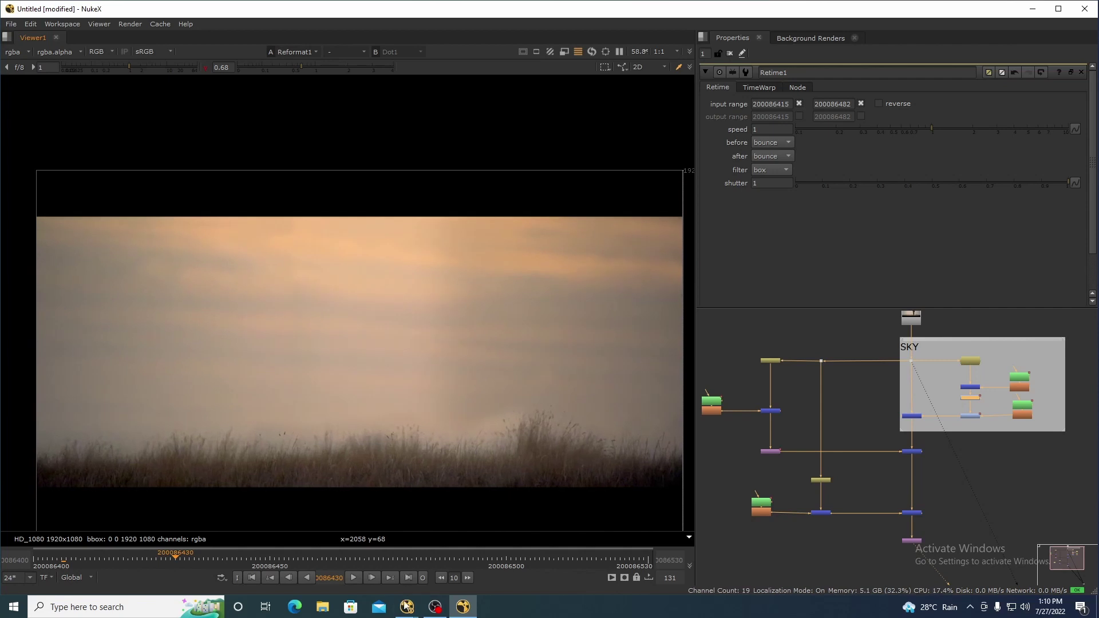
Step: Switch to the v001.nknc script and examine the structure of its finished clean-plate node tree
{"action": "mouse_move", "coordinate": [406, 606]}
{"action": "left_click", "coordinate": [461, 562]}
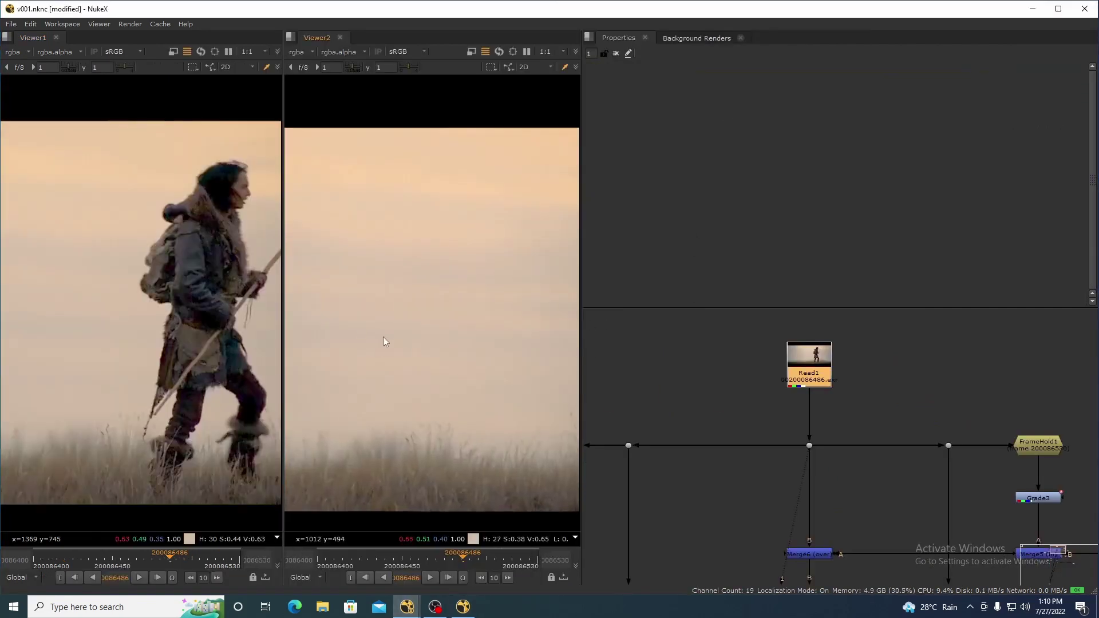
{"action": "scroll", "coordinate": [833, 378], "scroll_direction": "down", "scroll_amount": 5}
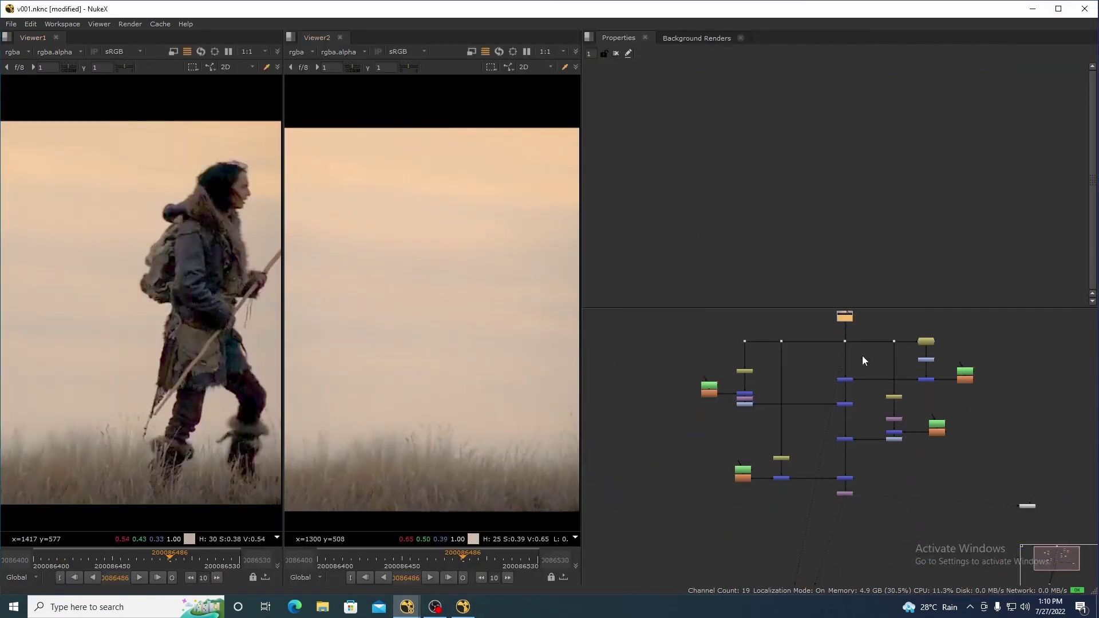
{"action": "scroll", "coordinate": [910, 435], "scroll_direction": "up", "scroll_amount": 3}
{"action": "scroll", "coordinate": [903, 474], "scroll_direction": "down", "scroll_amount": 1}
{"action": "scroll", "coordinate": [692, 408], "scroll_direction": "up", "scroll_amount": 4}
{"action": "left_click", "coordinate": [671, 396]}
{"action": "scroll", "coordinate": [803, 406], "scroll_direction": "down", "scroll_amount": 5}
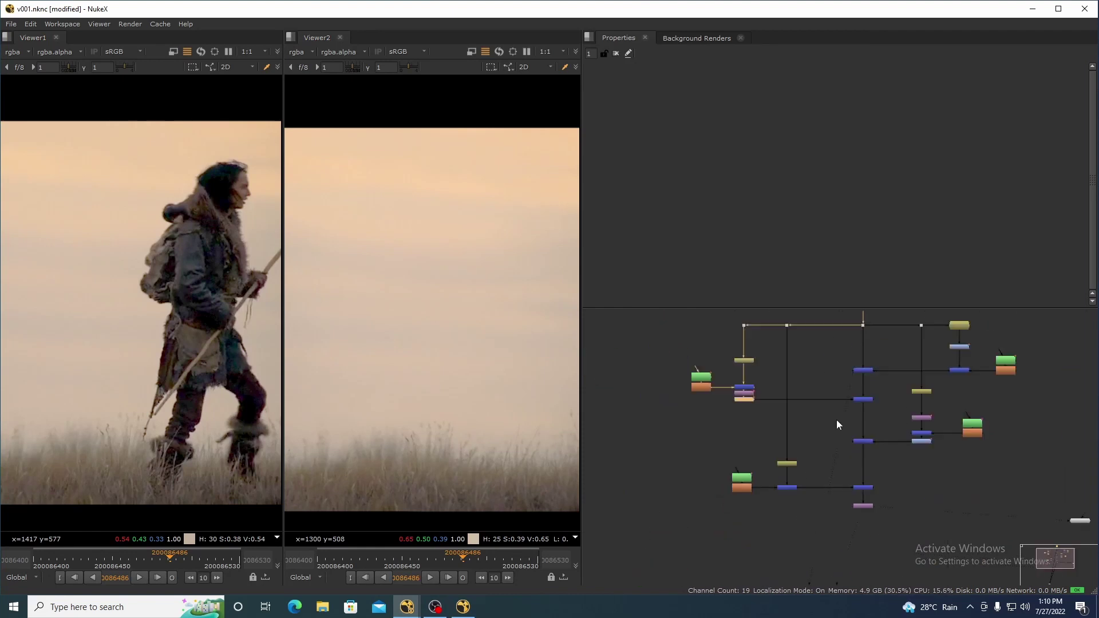
Step: Show the v001.nknc Reformat1 output in the maximized Viewer2 and compare it with the source footage at frame 200086486
{"action": "left_click_drag", "start_coordinate": [837, 420], "coordinate": [809, 478]}
{"action": "left_click_drag", "start_coordinate": [808, 355], "coordinate": [852, 400]}
{"action": "key", "text": "1"}
{"action": "left_click_drag", "start_coordinate": [881, 479], "coordinate": [827, 538]}
{"action": "key", "text": "1"}
{"action": "key", "text": "space"}
{"action": "scroll", "coordinate": [957, 296], "scroll_direction": "down", "scroll_amount": 3}
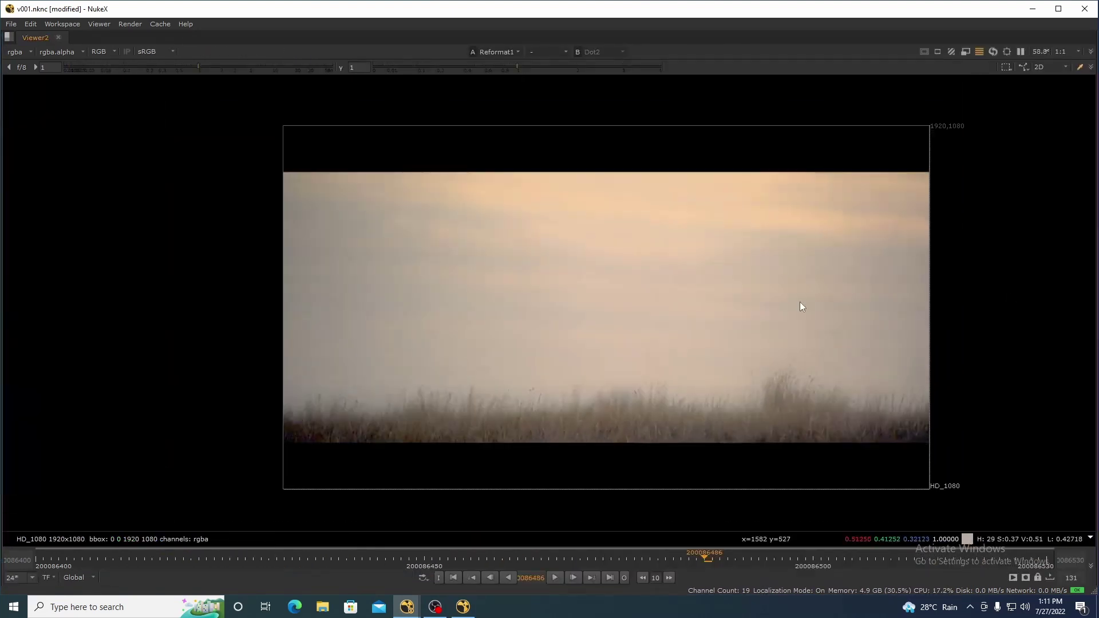
{"action": "left_click_drag", "start_coordinate": [799, 303], "coordinate": [826, 322]}
{"action": "key", "text": "1"}
{"action": "key", "text": "2"}
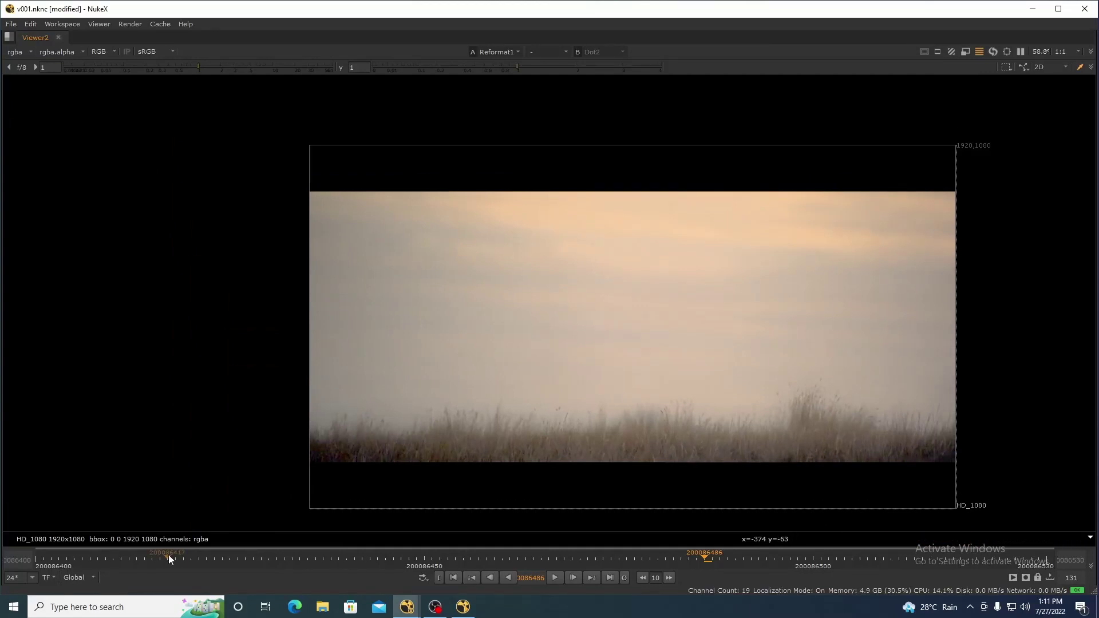
Step: Compare the v001.nknc clean plate with the source at frame 200086436 and scrub through the range to frame 200086505
{"action": "left_click", "coordinate": [74, 578]}
{"action": "left_click", "coordinate": [91, 539]}
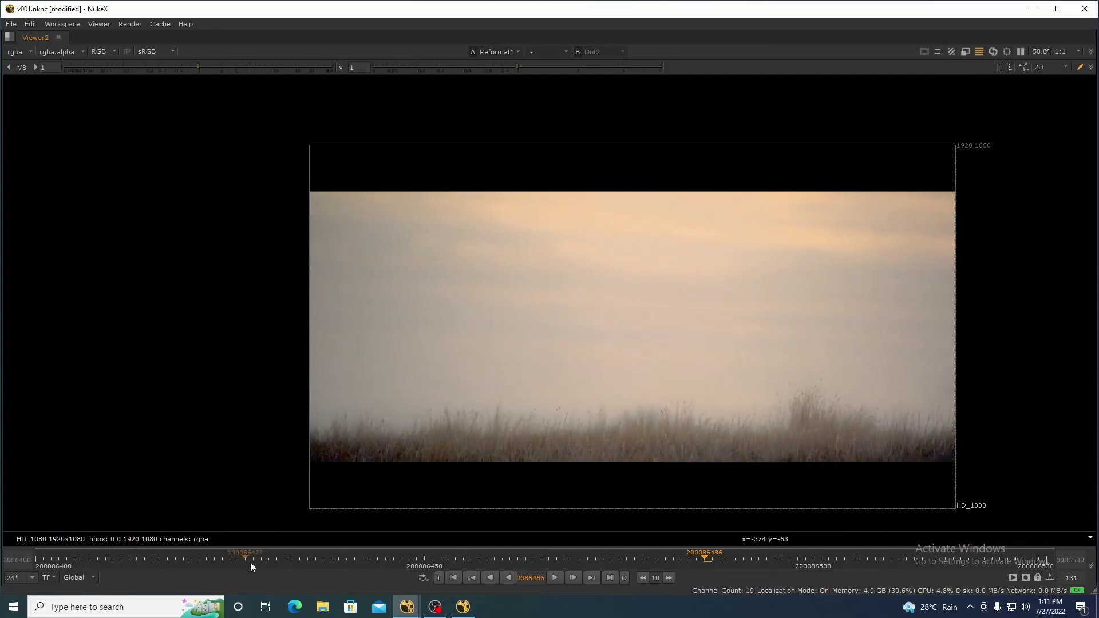
{"action": "left_click", "coordinate": [318, 558]}
{"action": "left_click_drag", "start_coordinate": [856, 328], "coordinate": [800, 318]}
{"action": "key", "text": "2"}
{"action": "key", "text": "1"}
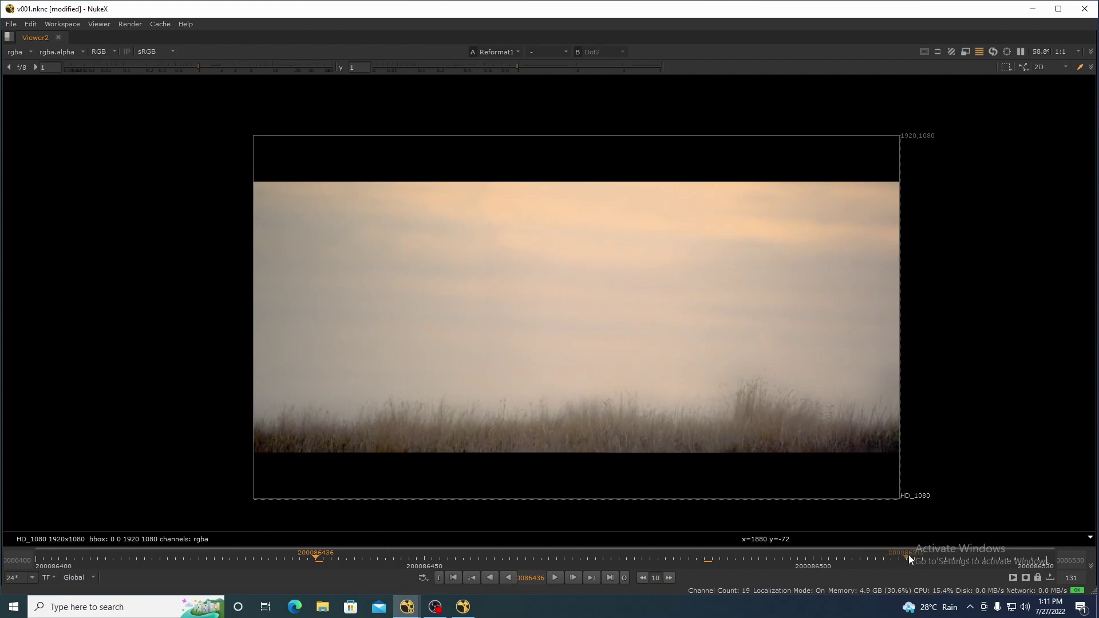
{"action": "left_click_drag", "start_coordinate": [909, 559], "coordinate": [851, 382]}
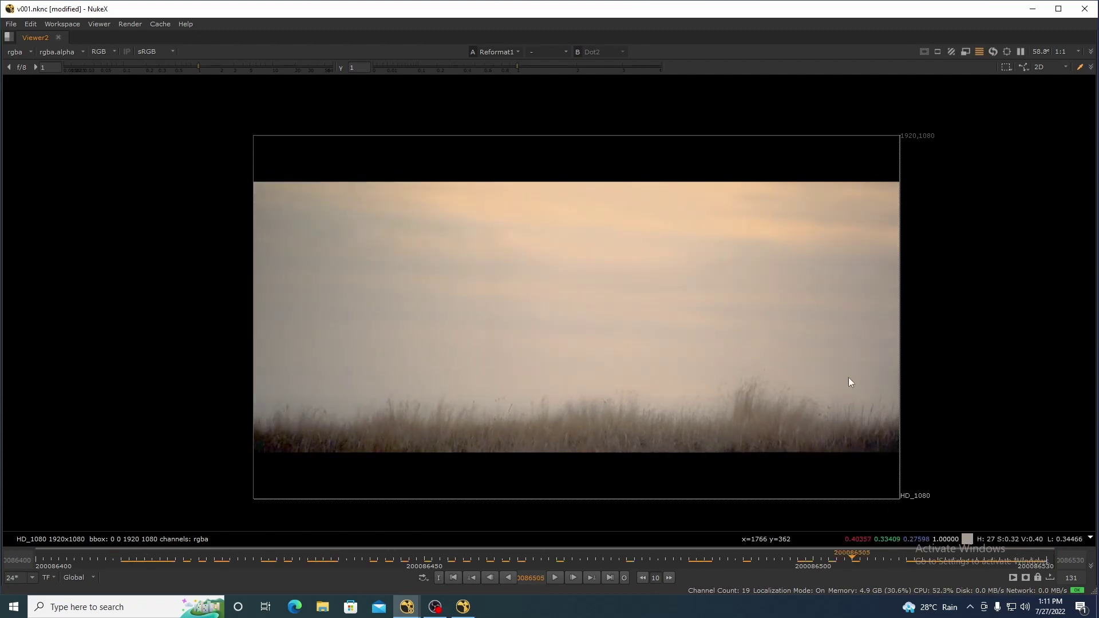
Step: Restore the split layout, return to the Untitled script and select its Retime1 node in the node graph
{"action": "key", "text": "space"}
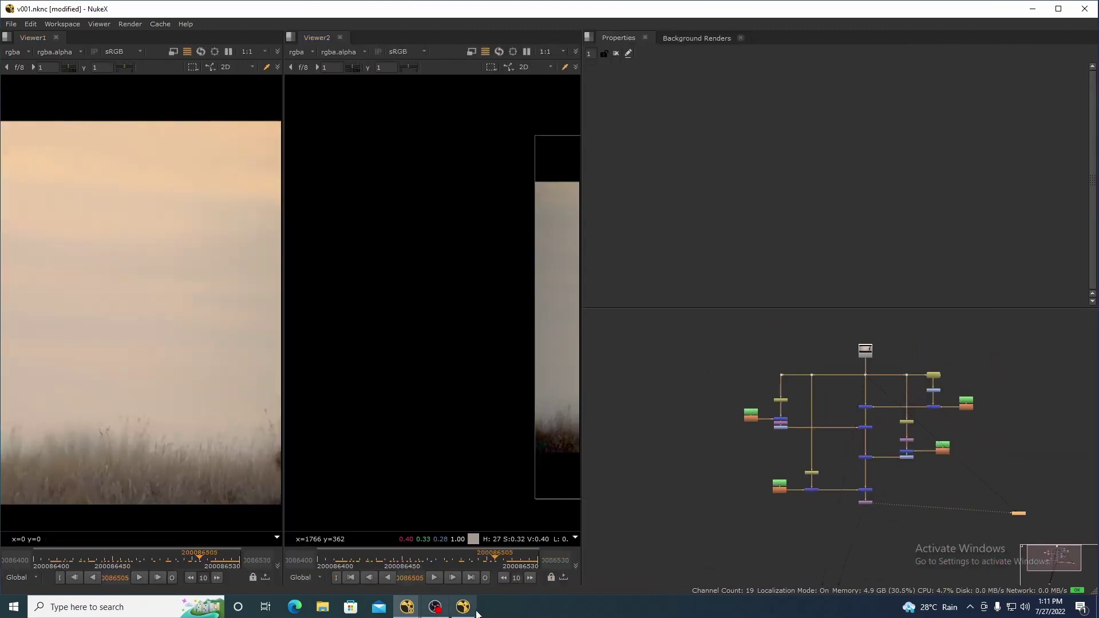
{"action": "left_click", "coordinate": [475, 611]}
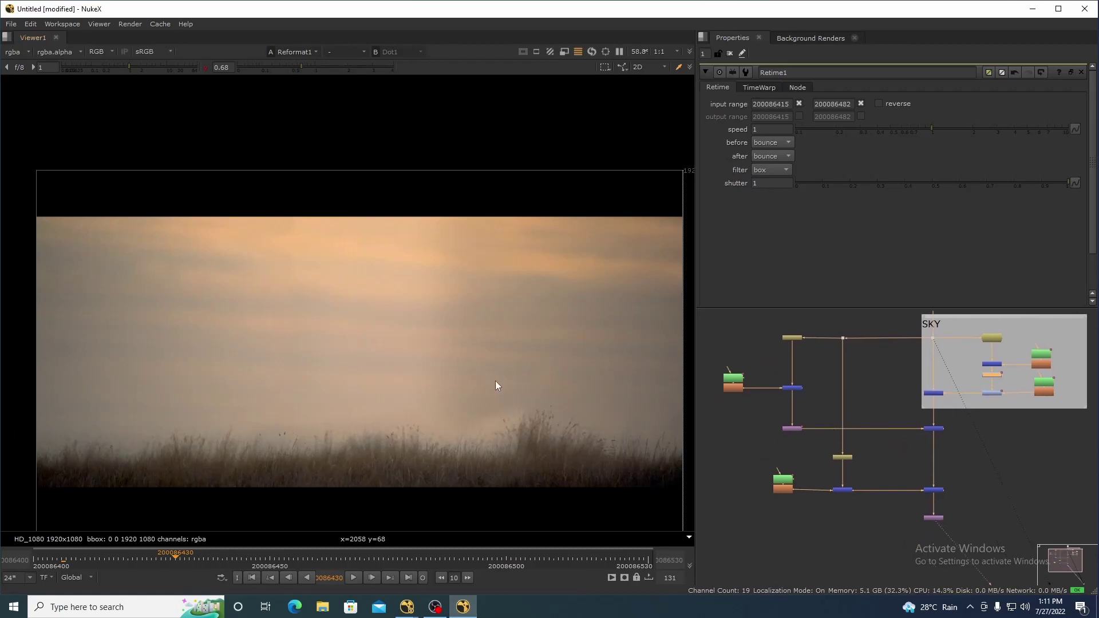
{"action": "left_click_drag", "start_coordinate": [496, 380], "coordinate": [458, 356]}
{"action": "scroll", "coordinate": [938, 343], "scroll_direction": "up", "scroll_amount": 4}
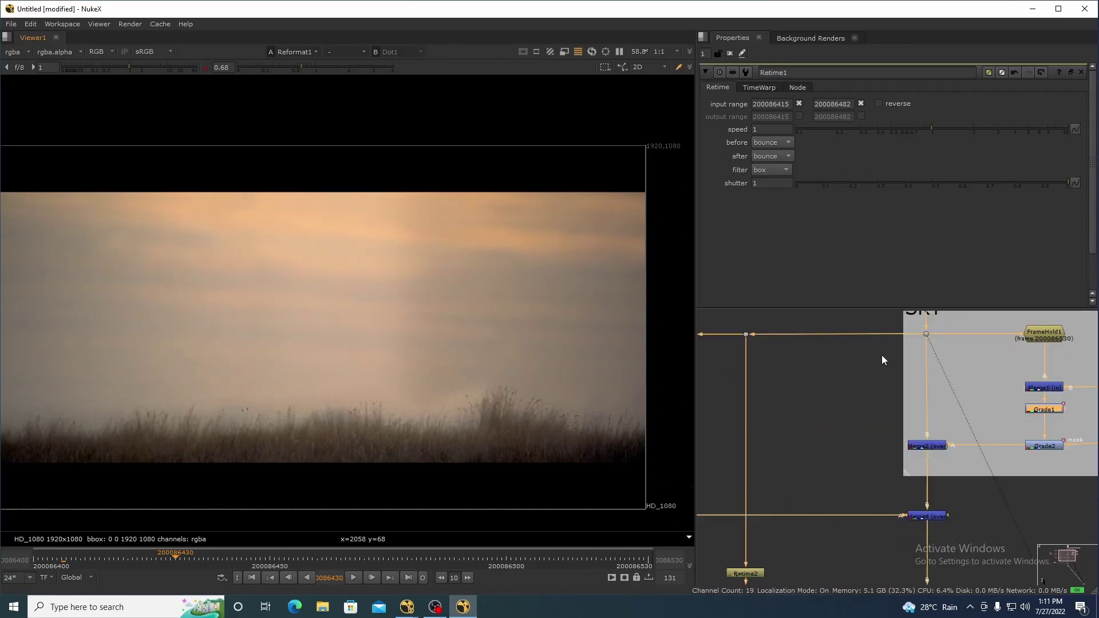
{"action": "scroll", "coordinate": [904, 457], "scroll_direction": "up", "scroll_amount": 2}
{"action": "left_click_drag", "start_coordinate": [785, 391], "coordinate": [840, 406]}
{"action": "left_click", "coordinate": [793, 403]}
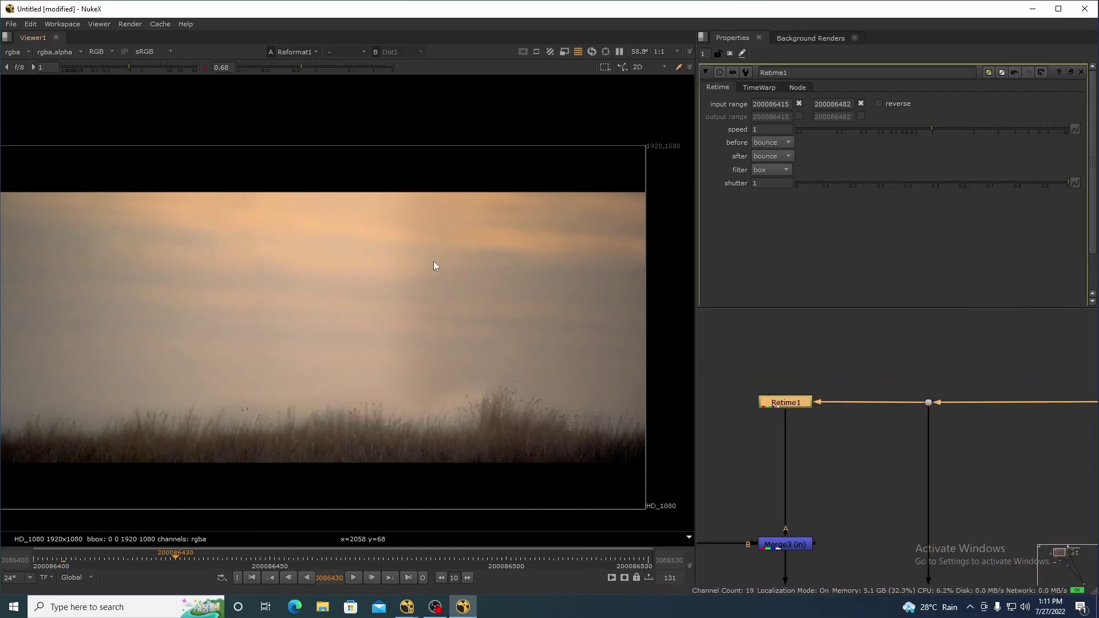
Step: Review the Untitled script's clean plate at frame 200086430 together with its SKY backdrop and whole node tree
{"action": "left_click_drag", "start_coordinate": [503, 360], "coordinate": [544, 349]}
{"action": "left_click_drag", "start_coordinate": [616, 382], "coordinate": [354, 462]}
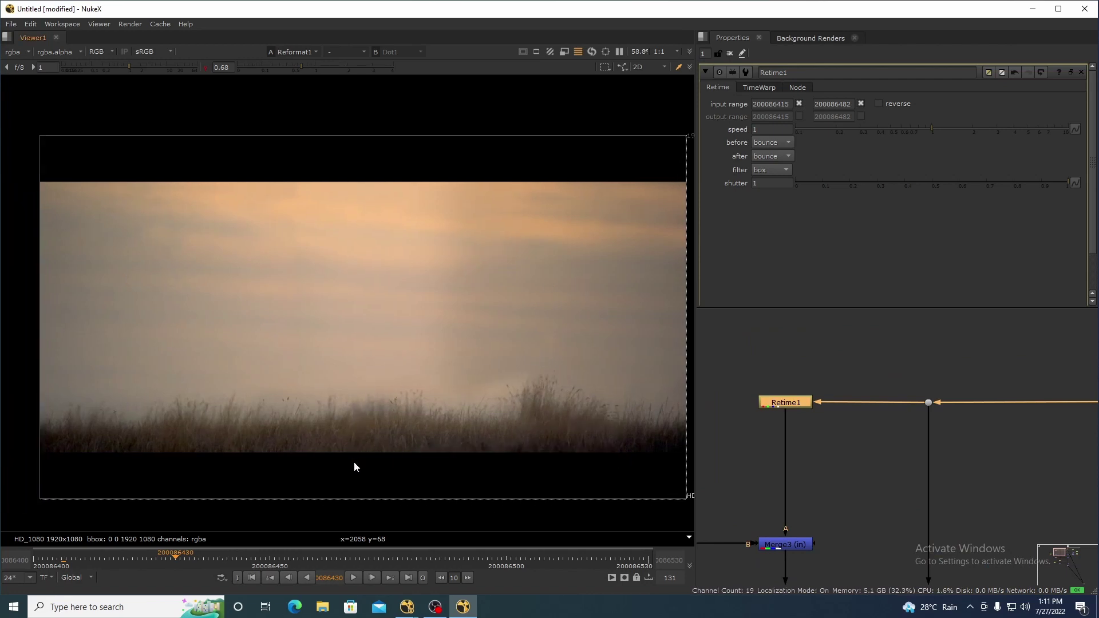
{"action": "scroll", "coordinate": [990, 472], "scroll_direction": "down", "scroll_amount": 3}
{"action": "left_click_drag", "start_coordinate": [1057, 470], "coordinate": [894, 411]}
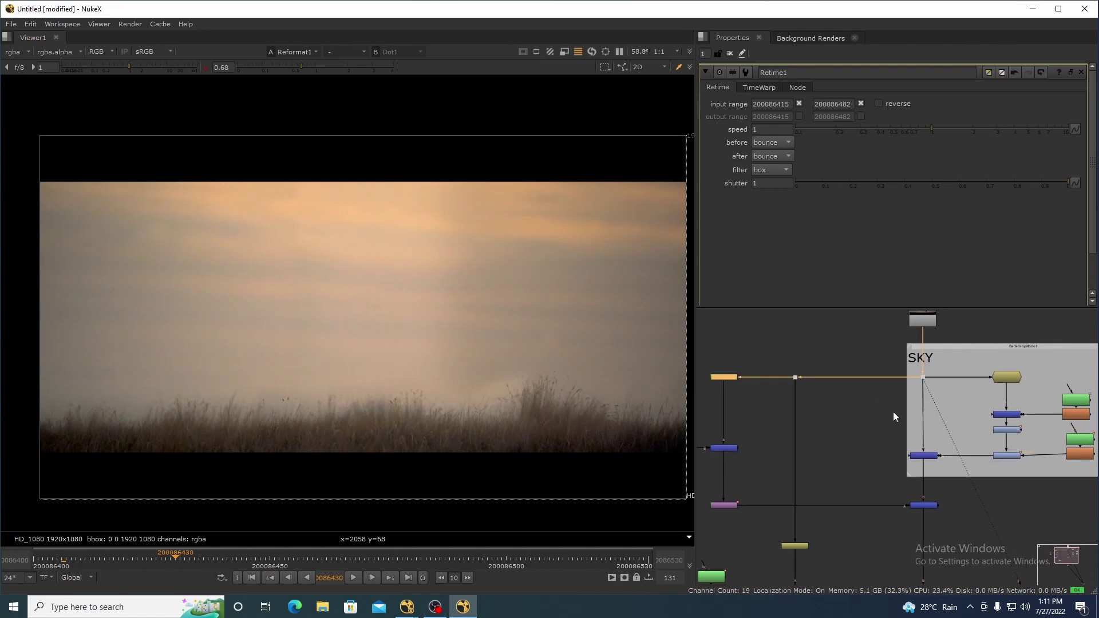
{"action": "left_click_drag", "start_coordinate": [380, 344], "coordinate": [438, 352]}
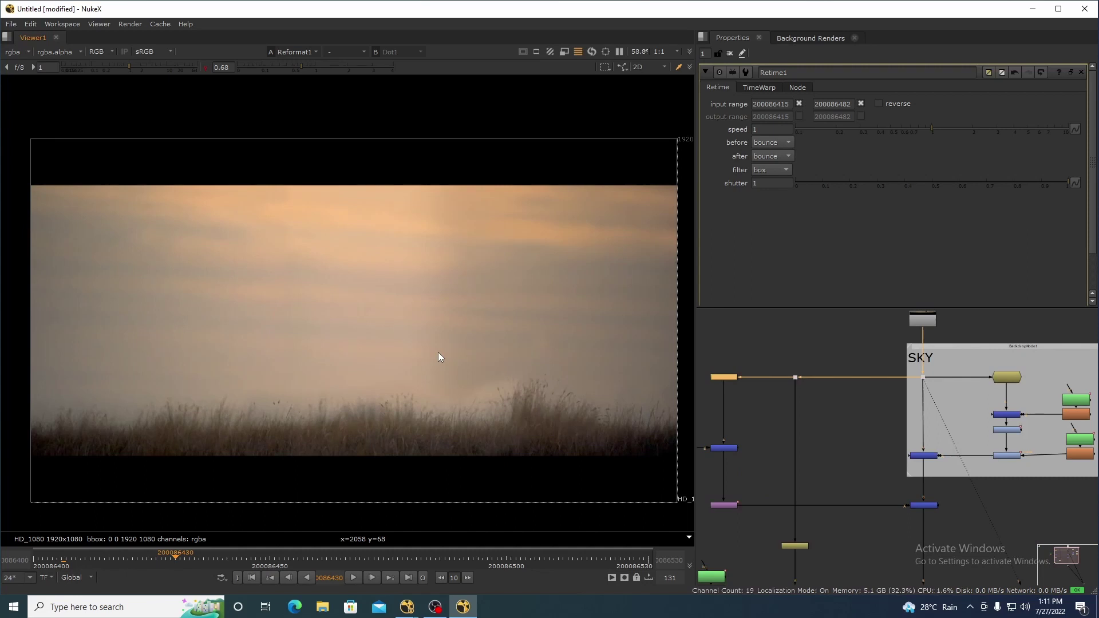
{"action": "scroll", "coordinate": [1007, 414], "scroll_direction": "down", "scroll_amount": 4}
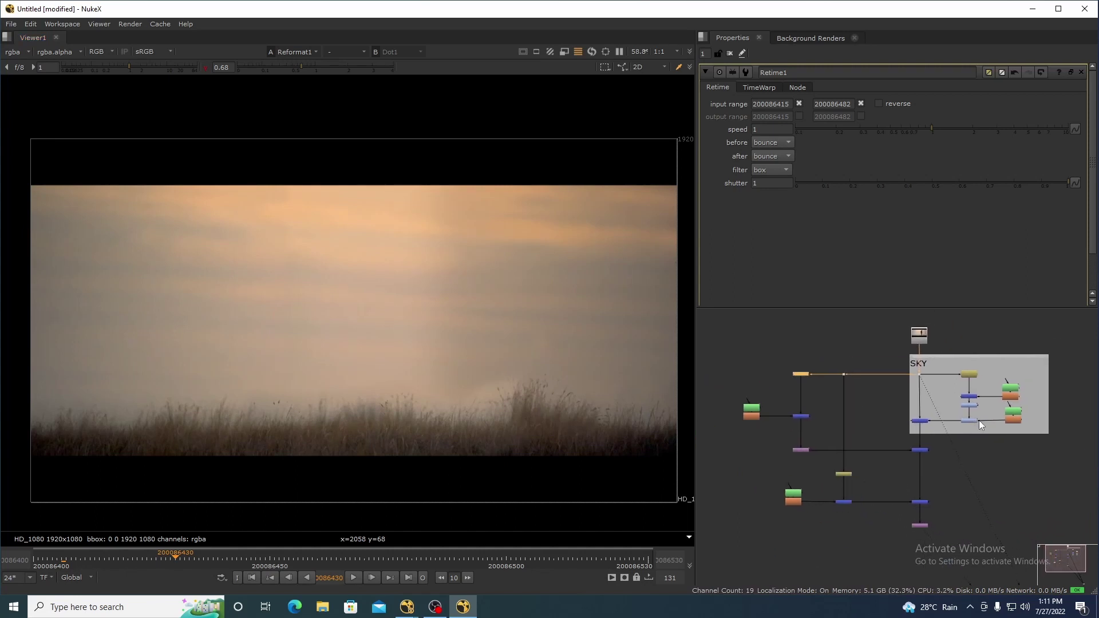